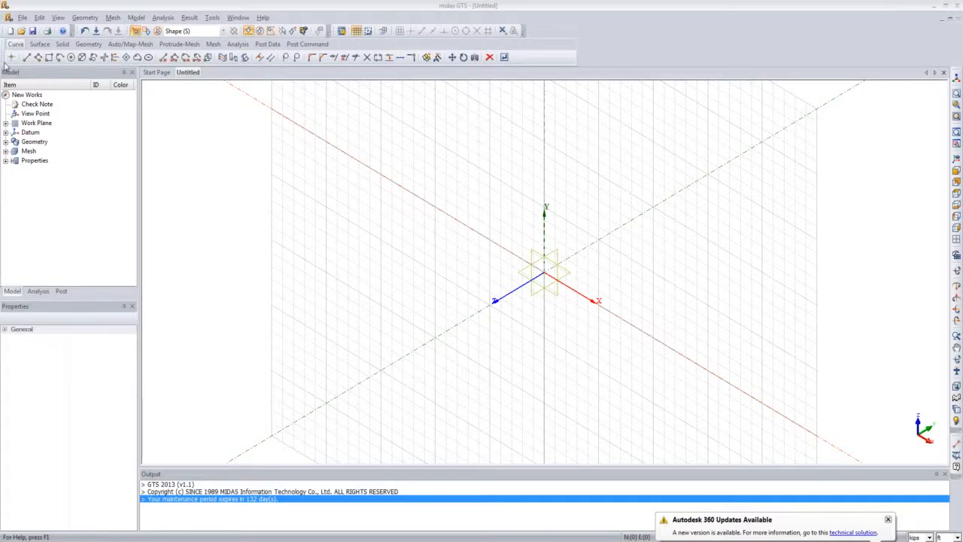
Step: Open the Attribute manager and start importing attributes from GTS Basic Tutorial 3_Complete.gtb in the Basic Tutorial 3 training folder
left_click(135, 18)
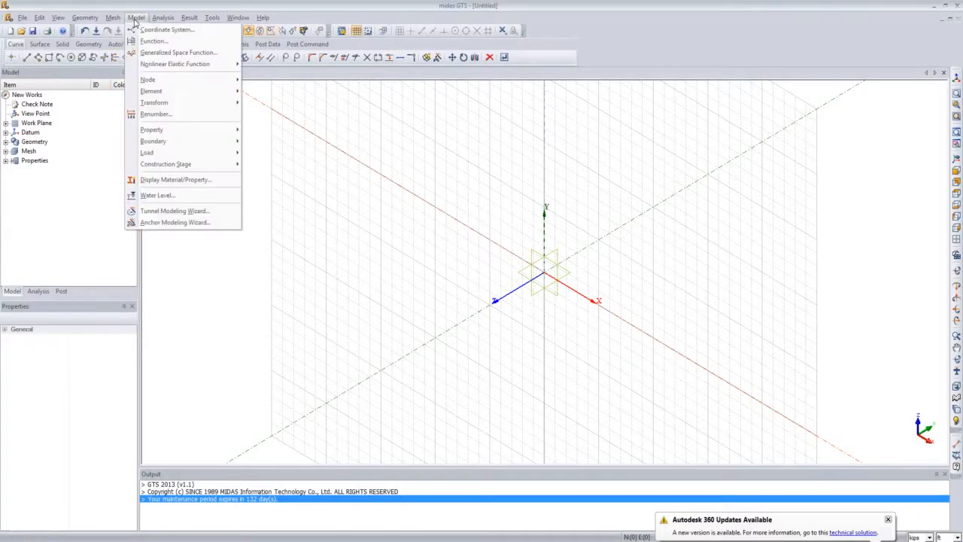
mouse_move(202, 133)
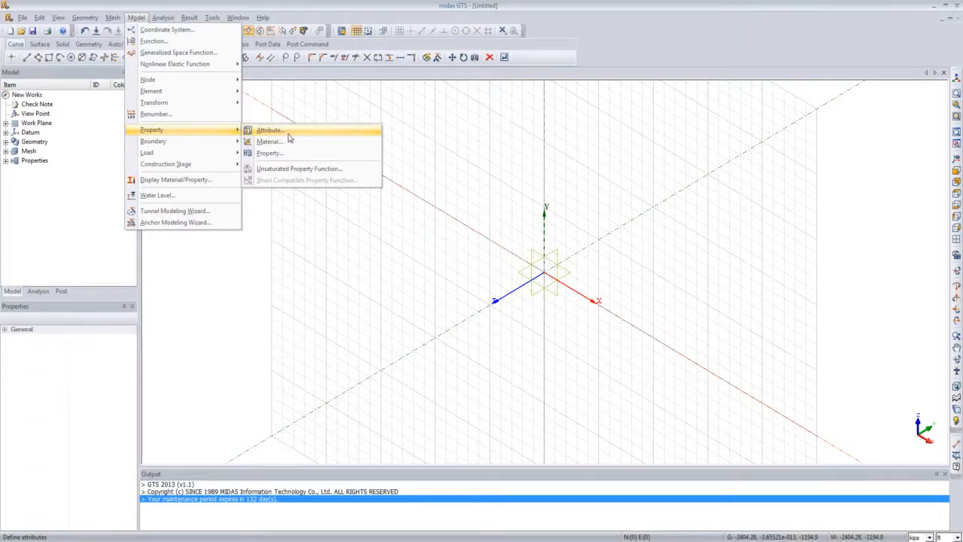
left_click(288, 137)
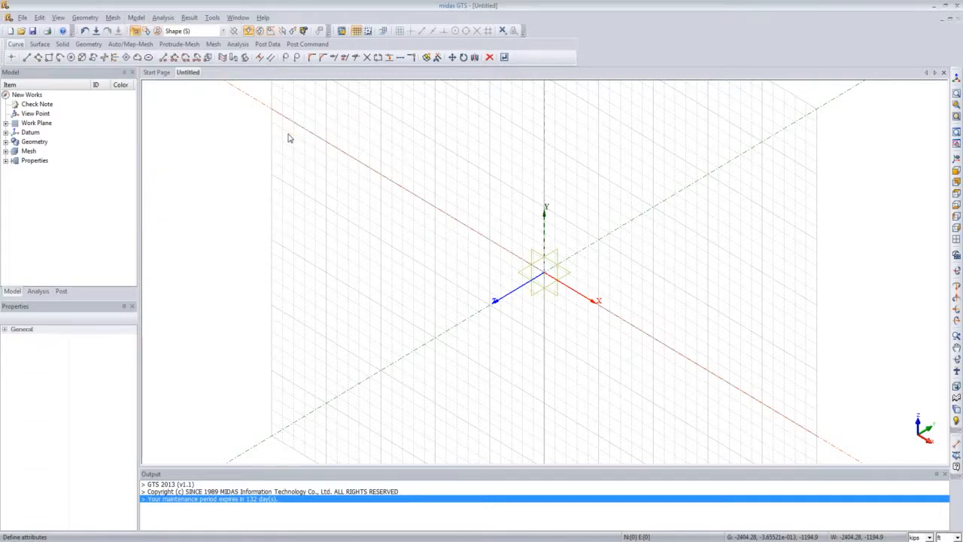
left_click_drag(210, 85, 442, 152)
left_click(490, 216)
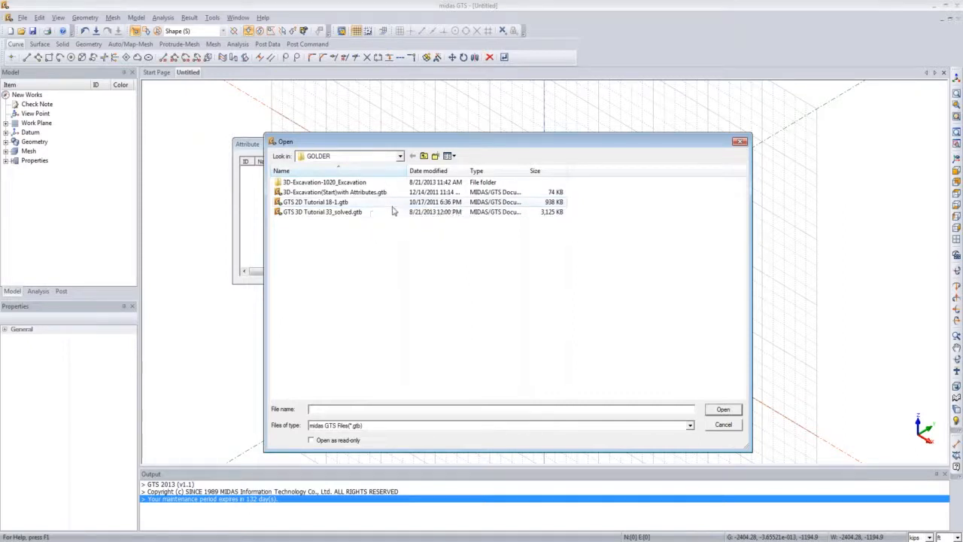
left_click(423, 156)
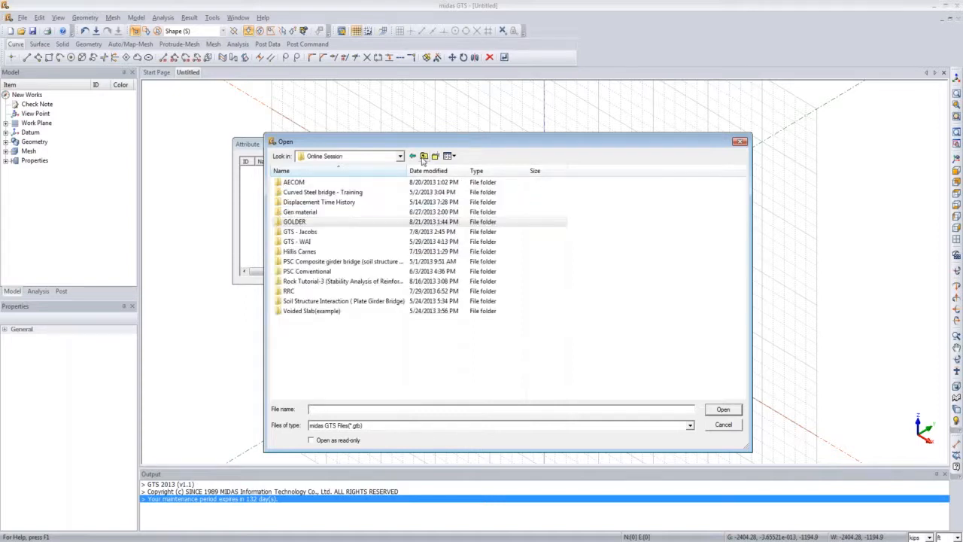
left_click(423, 156)
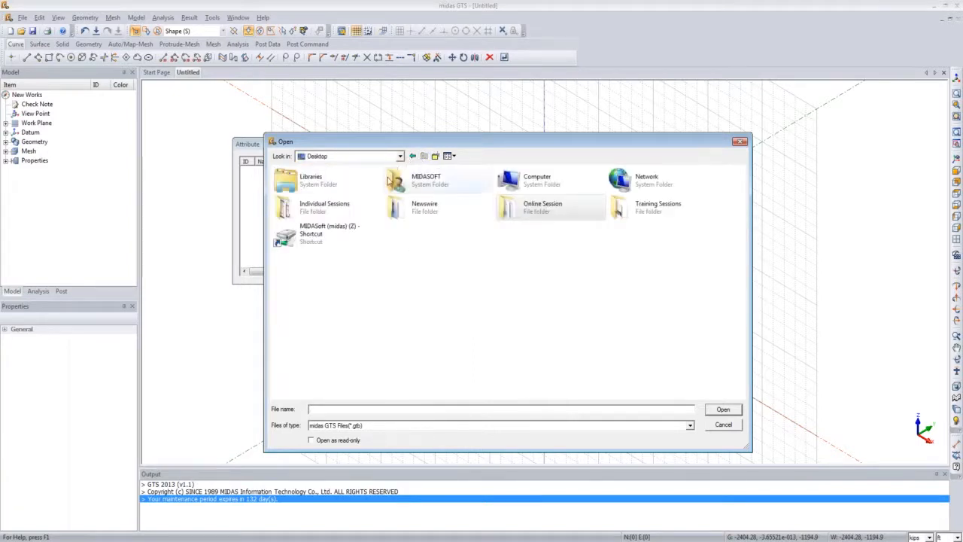
double_click(621, 209)
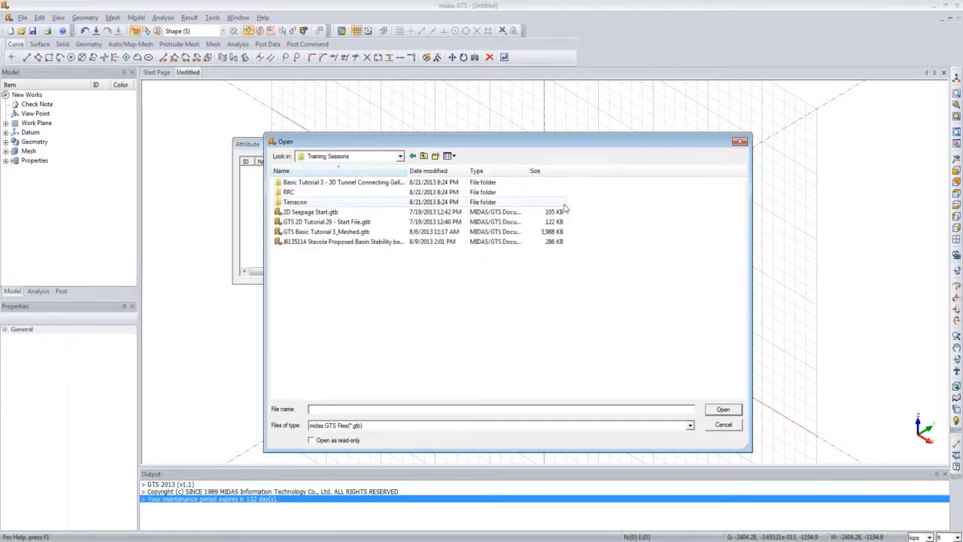
double_click(397, 183)
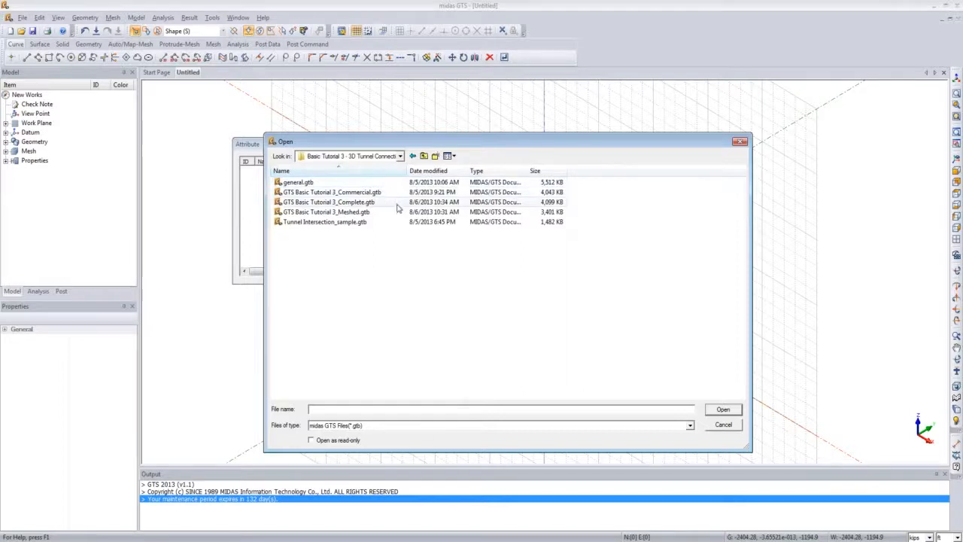
left_click(394, 205)
double_click(394, 205)
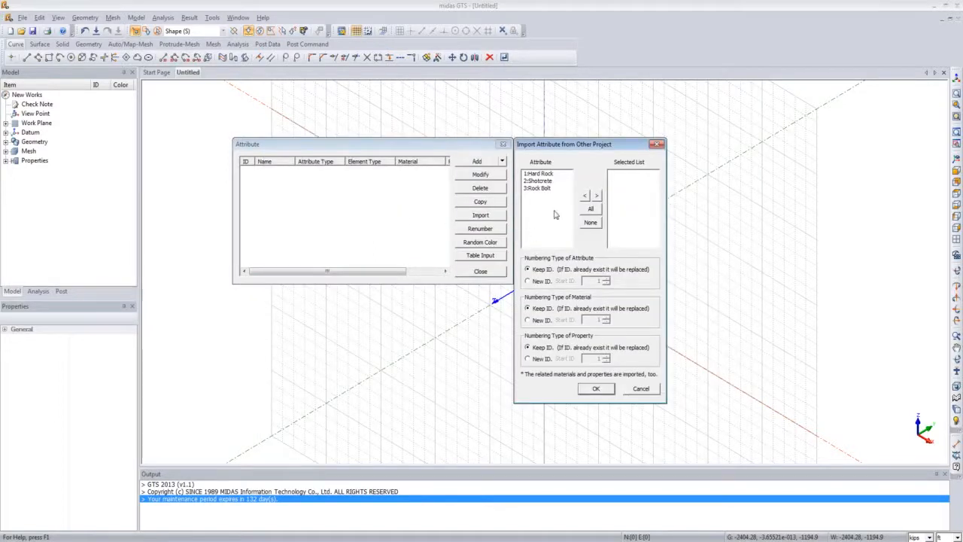
Step: Import all three attributes, Hard Rock, Shotcrete and Rock Bolt, keeping their existing IDs
left_click_drag(625, 144, 643, 107)
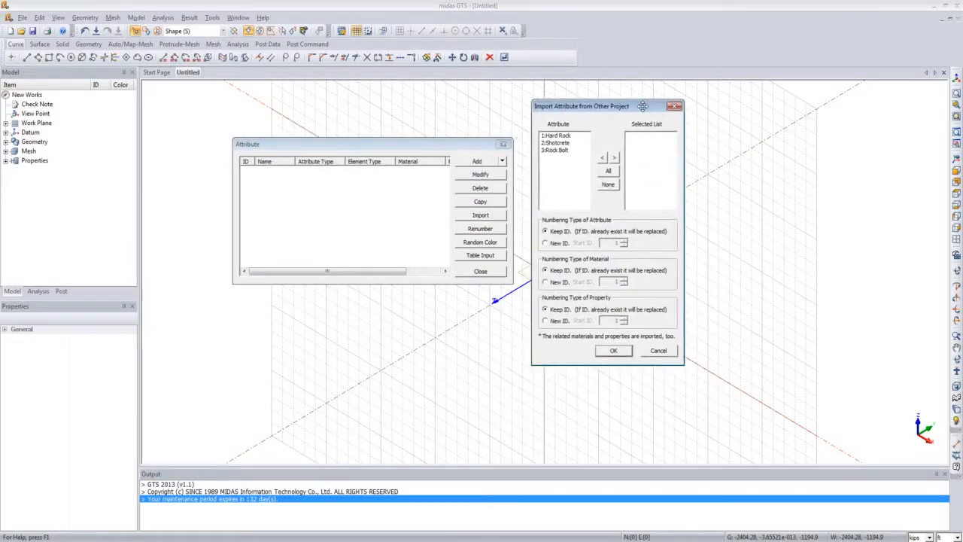
left_click(607, 171)
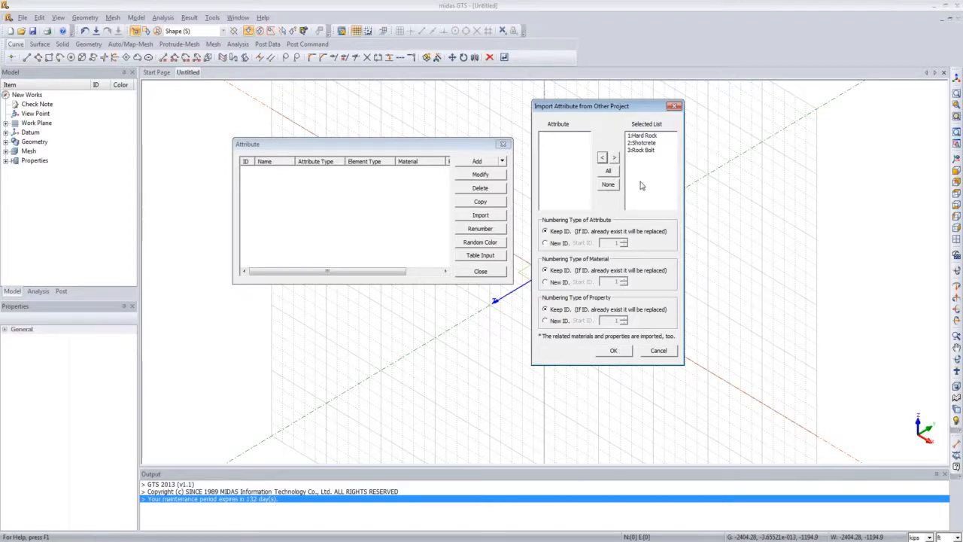
left_click(615, 350)
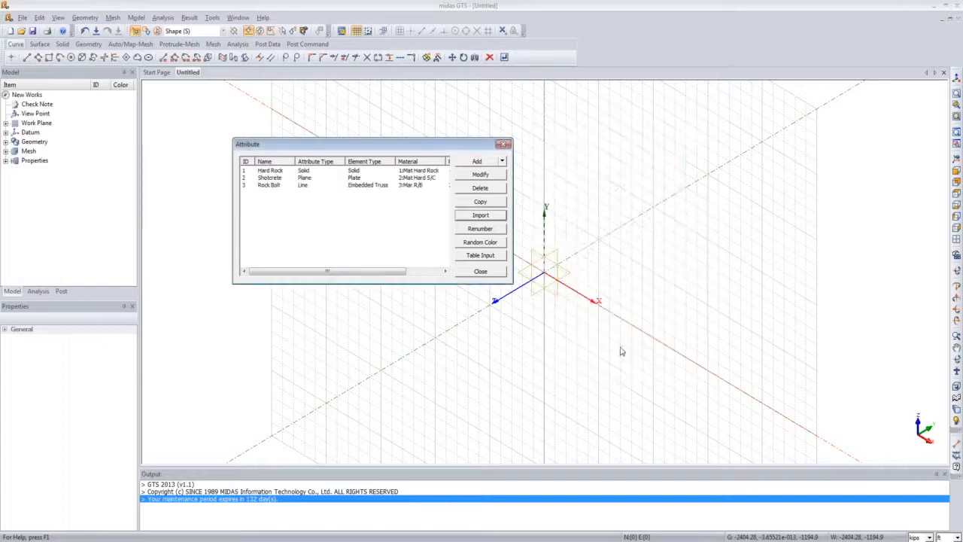
Step: Review the imported attributes in the list and close the Attribute dialog
left_click(358, 184)
key("Up")
key("Up")
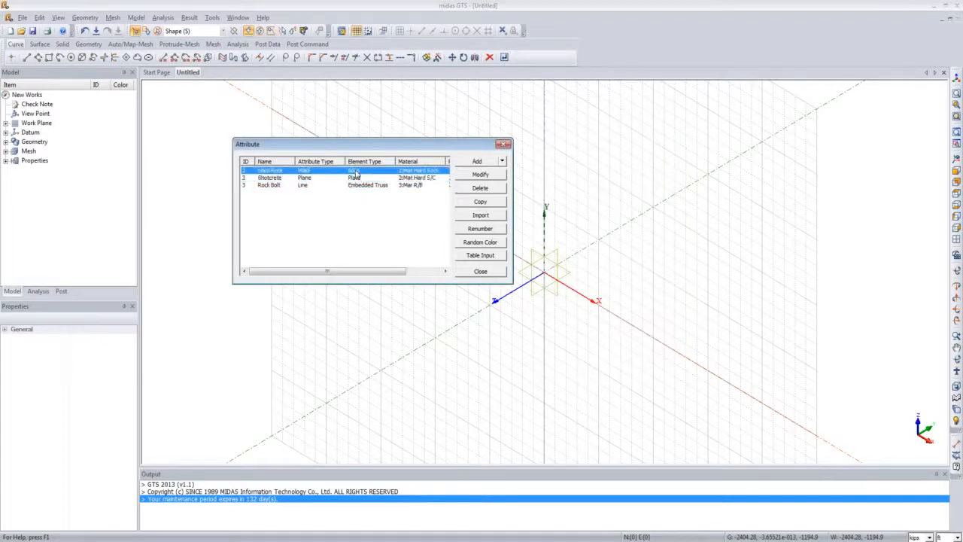
key("Down")
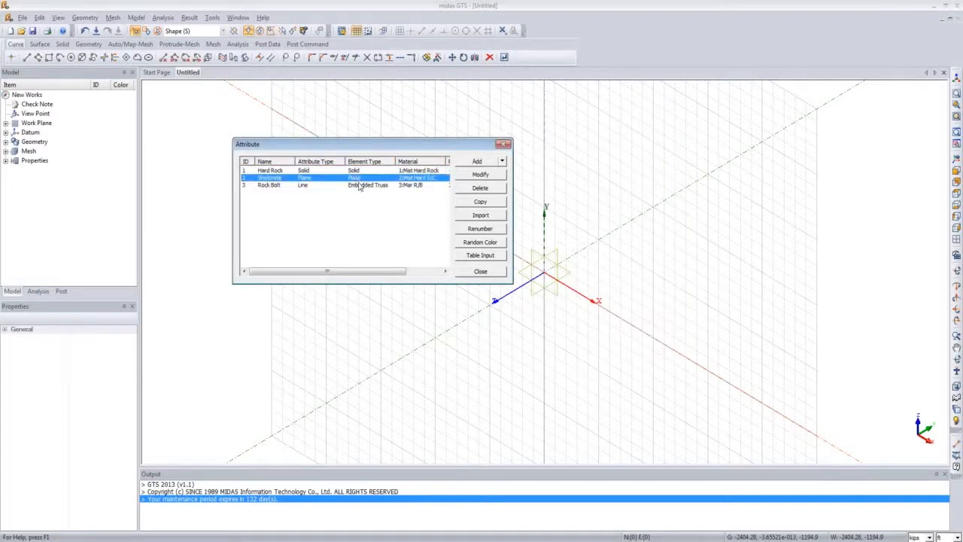
left_click(504, 144)
Step: Open the Material manager, review the imported materials, and close it
left_click(136, 17)
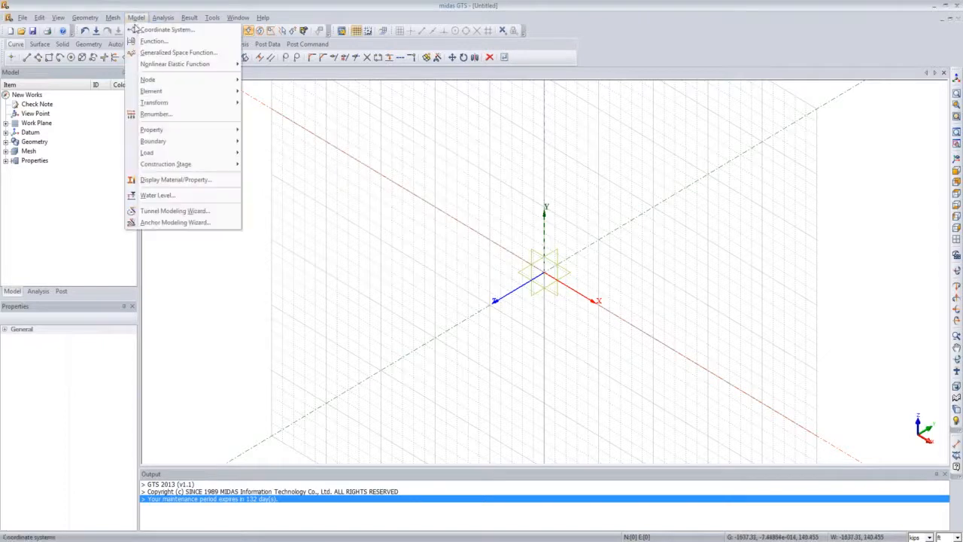
mouse_move(188, 136)
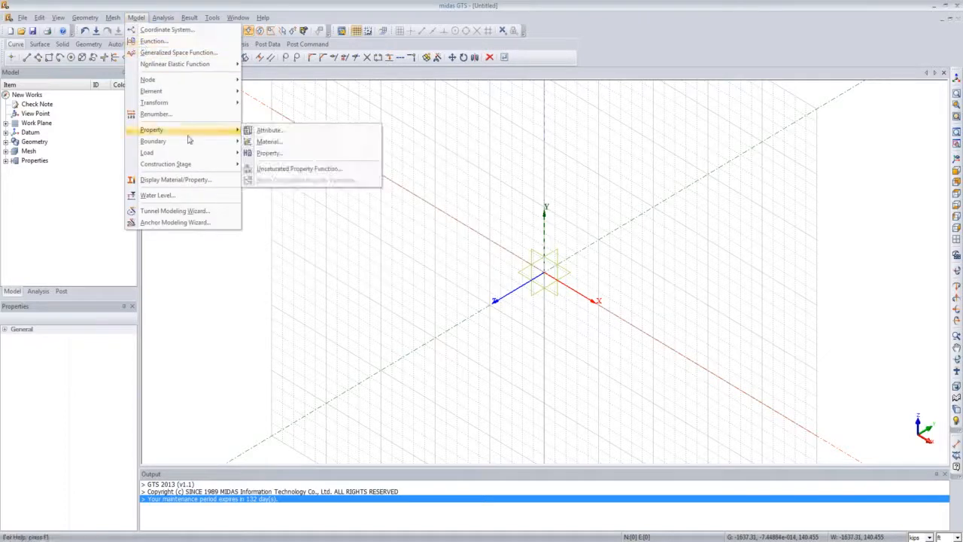
left_click(284, 145)
left_click_drag(175, 76, 476, 134)
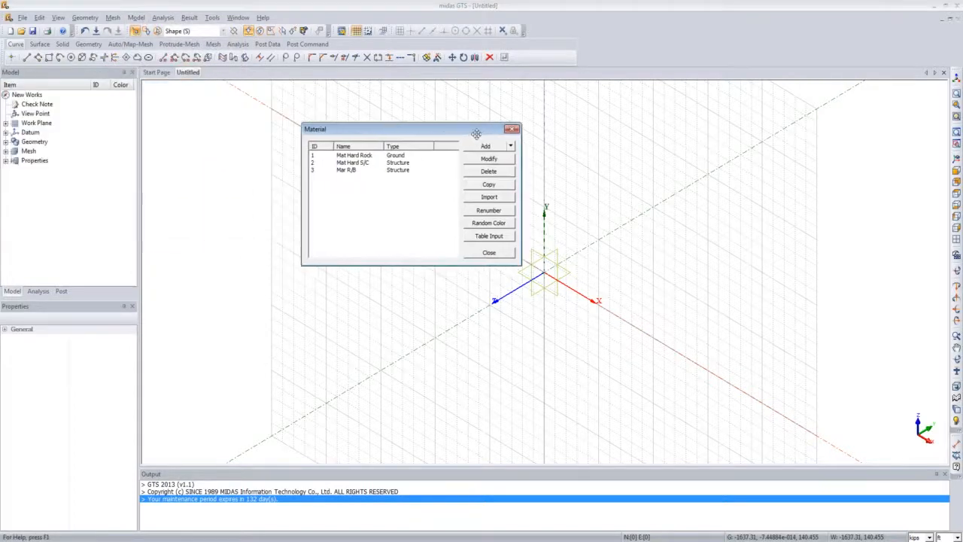
left_click(411, 163)
left_click(411, 156)
left_click(412, 162)
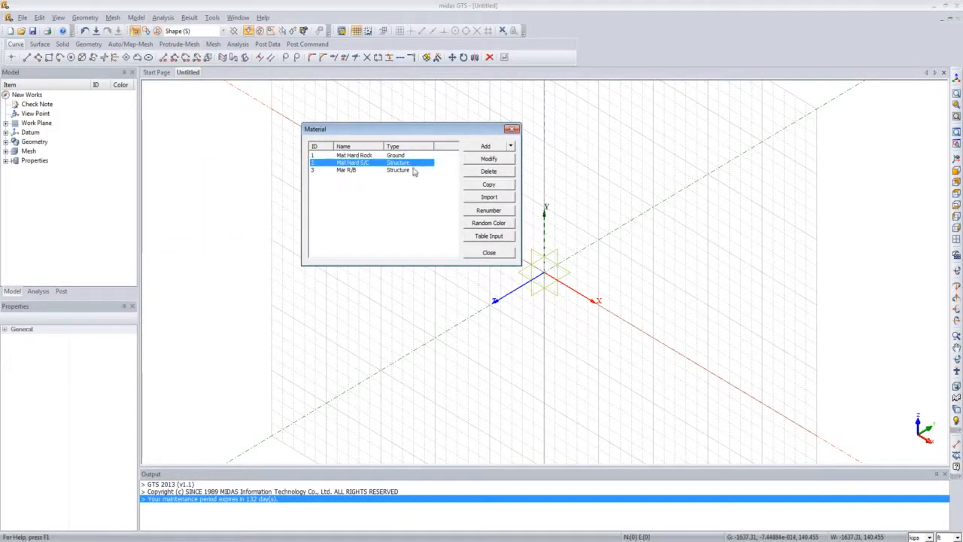
left_click(412, 170)
left_click(501, 252)
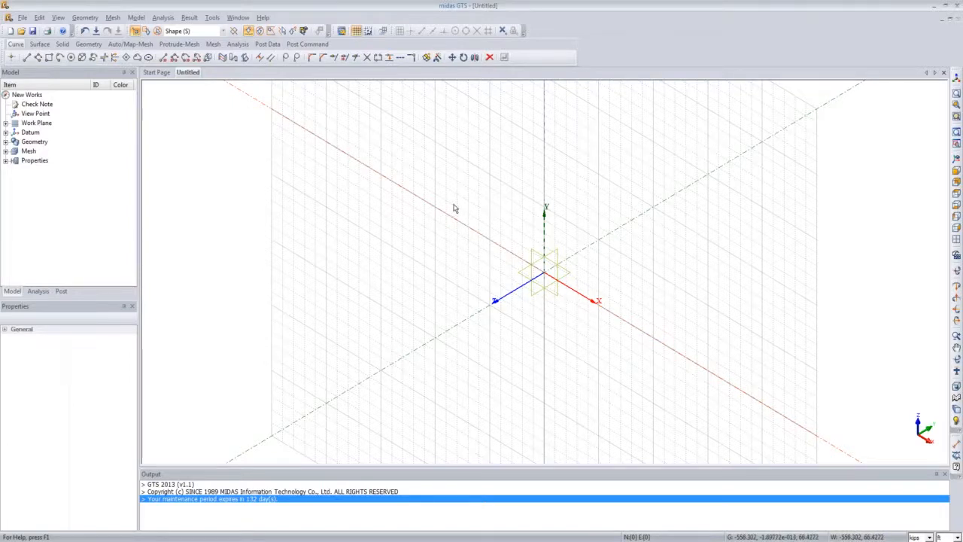
left_click(22, 17)
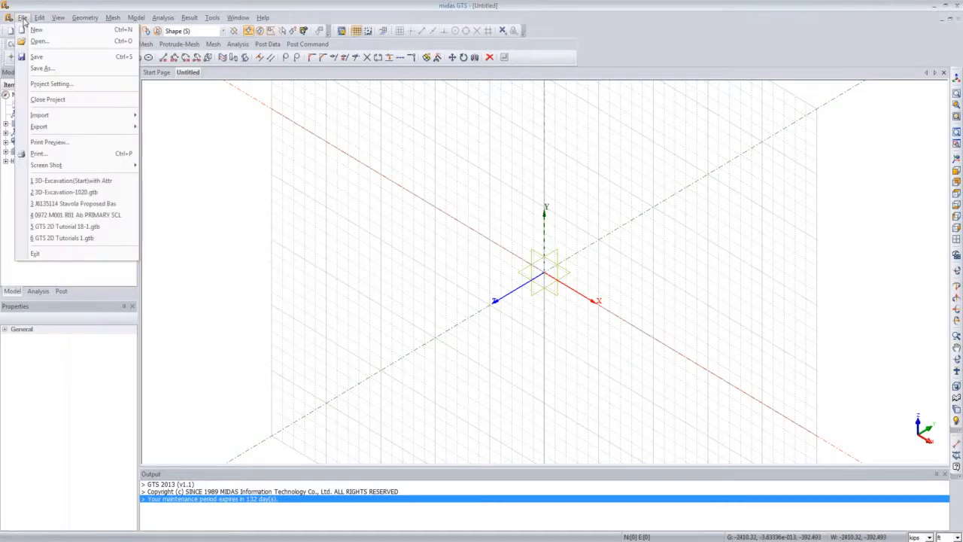
mouse_move(69, 116)
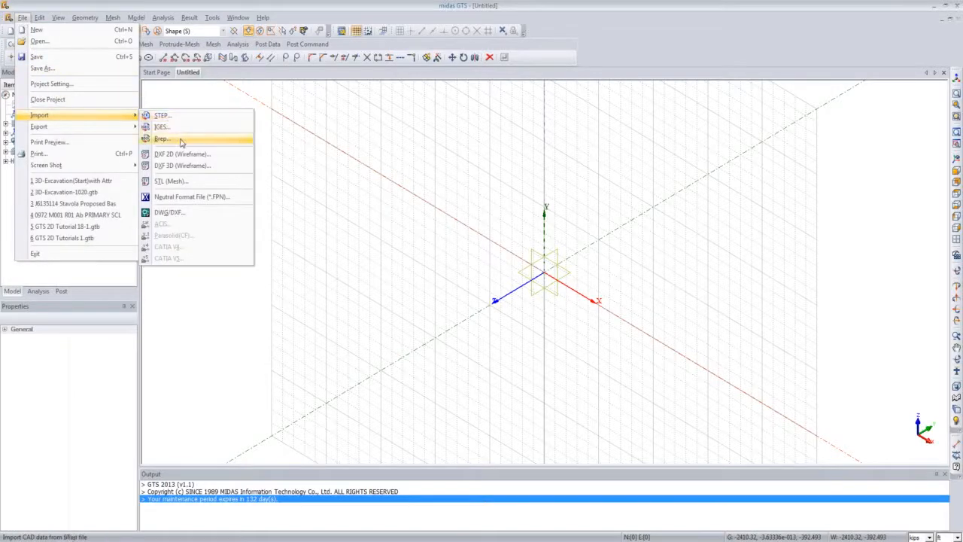
left_click(191, 194)
Step: Start a DXF 2D wireframe import and select the file GTS Basic Tutorial 3_Main.dxf
left_click(22, 17)
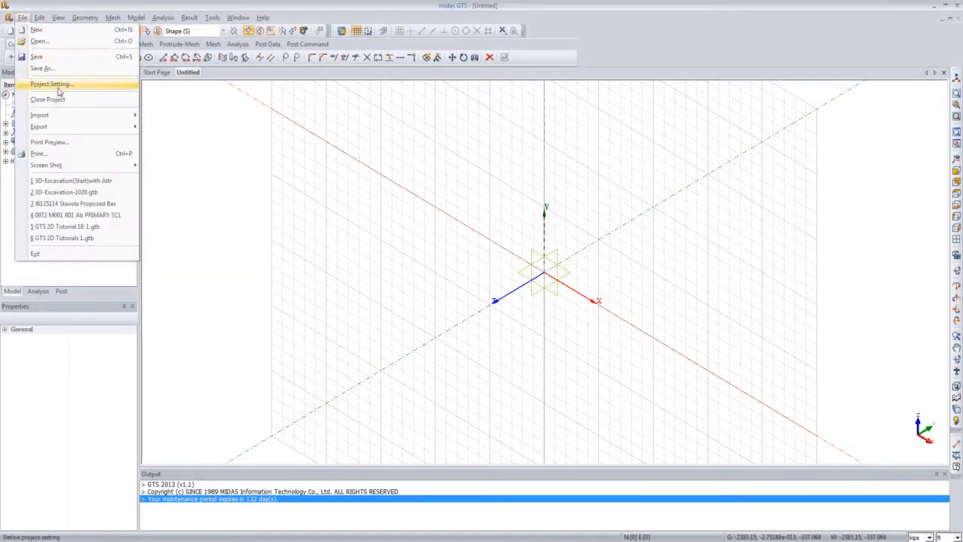
mouse_move(84, 118)
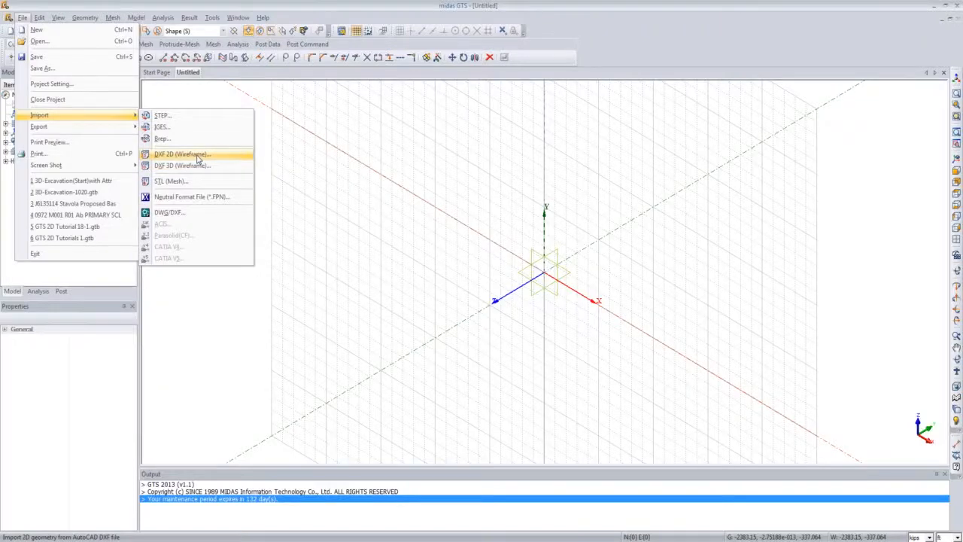
left_click(198, 155)
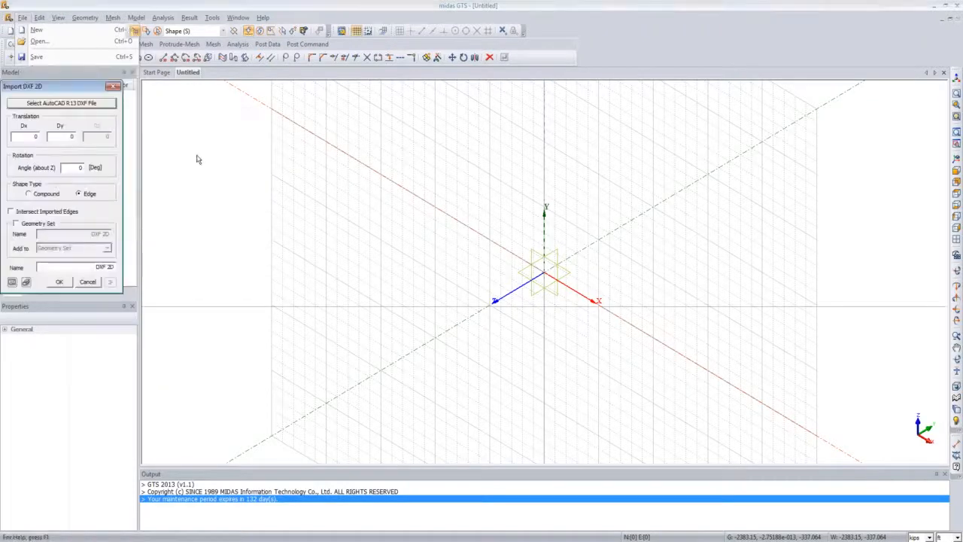
left_click_drag(83, 82, 498, 129)
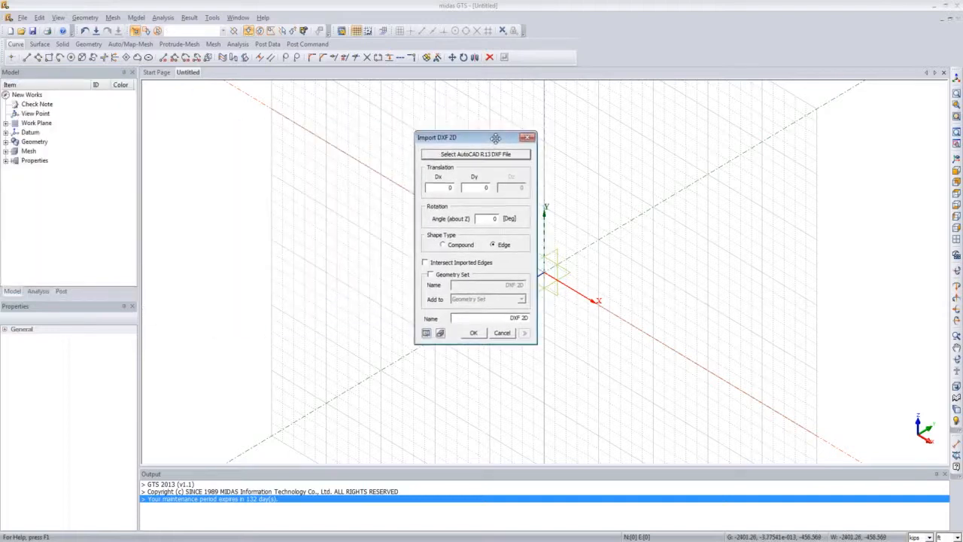
left_click(482, 154)
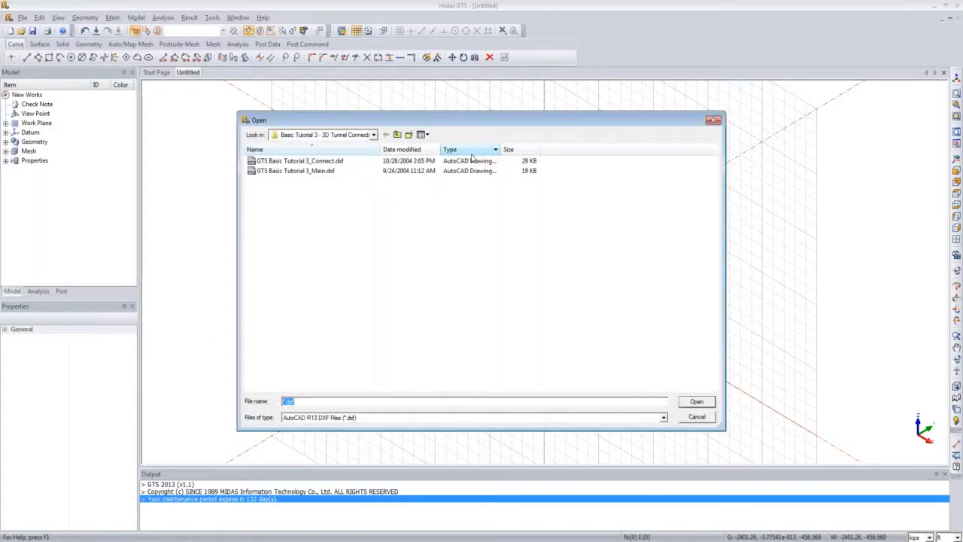
double_click(325, 171)
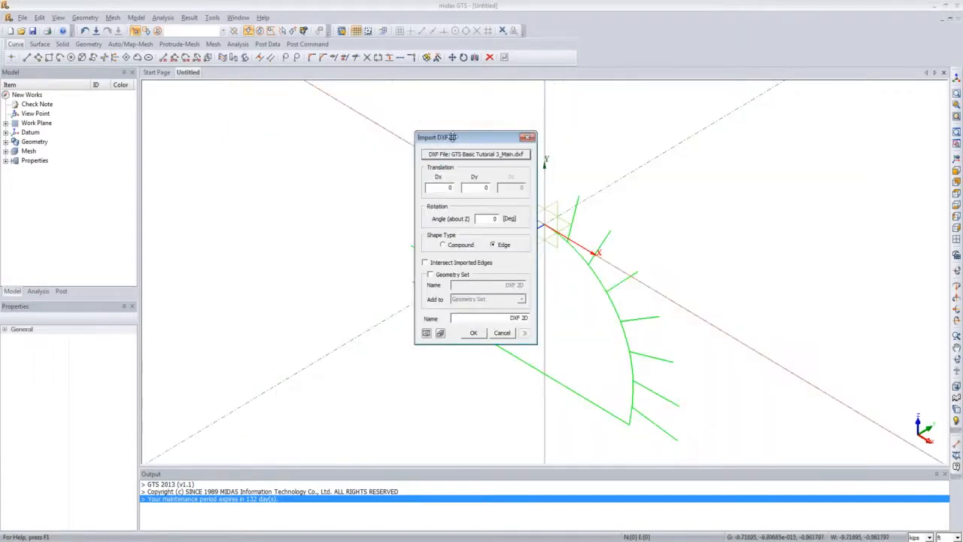
Step: Set the shape type to Compound and the Dy translation to 10, preview, and import the tunnel geometry
left_click_drag(449, 136, 264, 140)
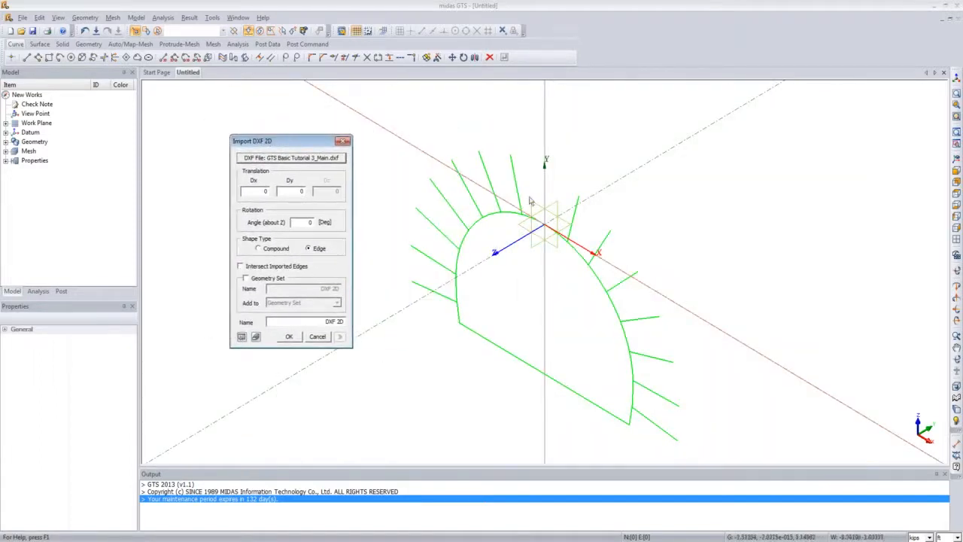
left_click(259, 250)
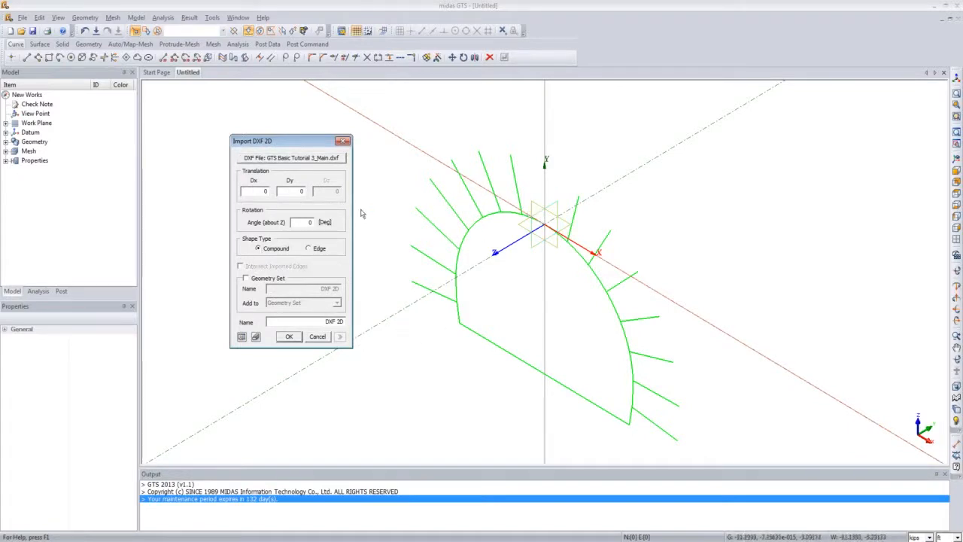
type("10")
left_click(242, 337)
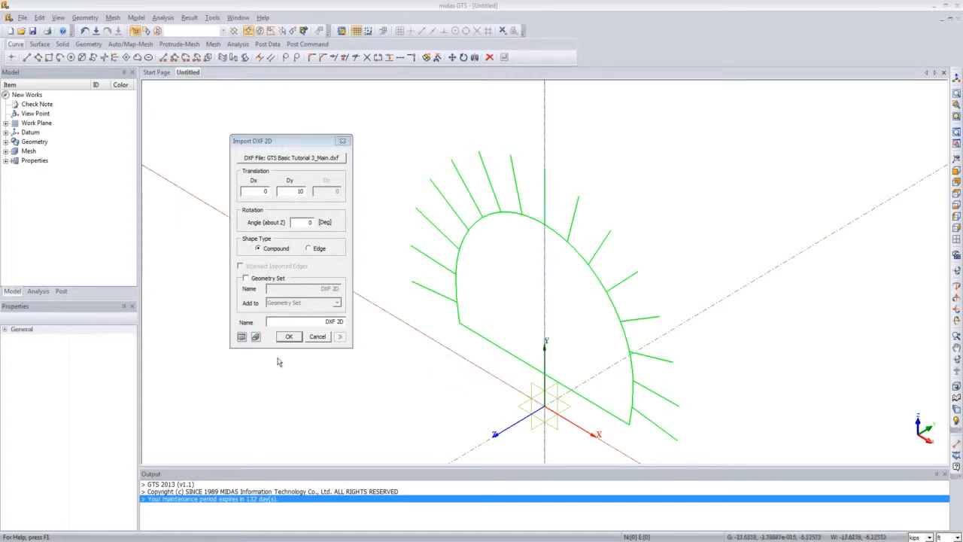
left_click(288, 337)
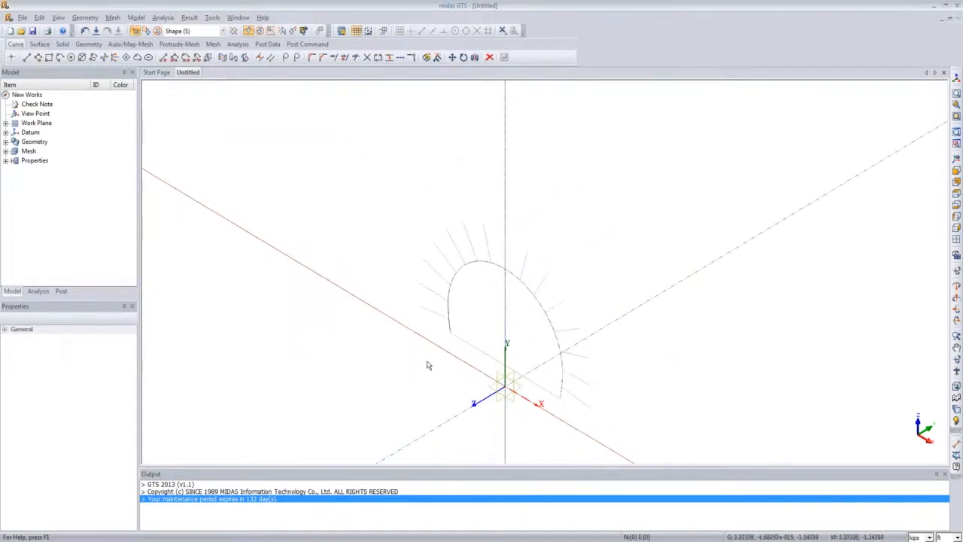
Step: Start another DXF 2D wireframe import and select the file GTS Basic Tutorial 3_Connect.dxf
scroll(463, 338, "down", 3)
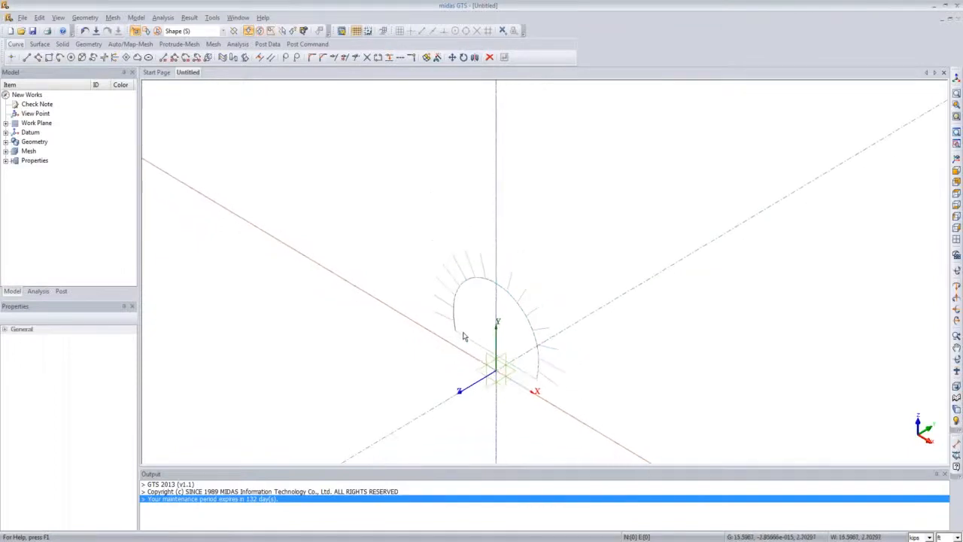
scroll(462, 338, "up", 1)
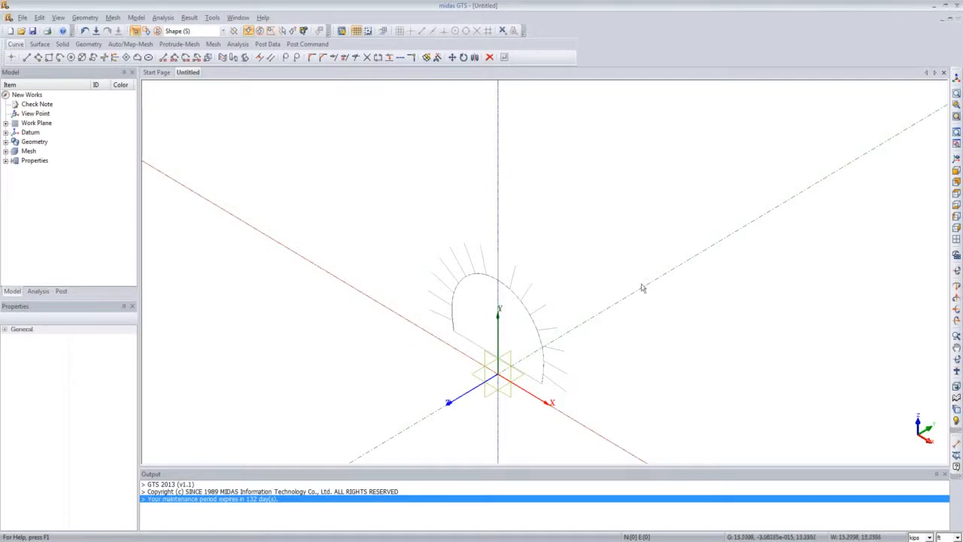
left_click(25, 19)
mouse_move(96, 116)
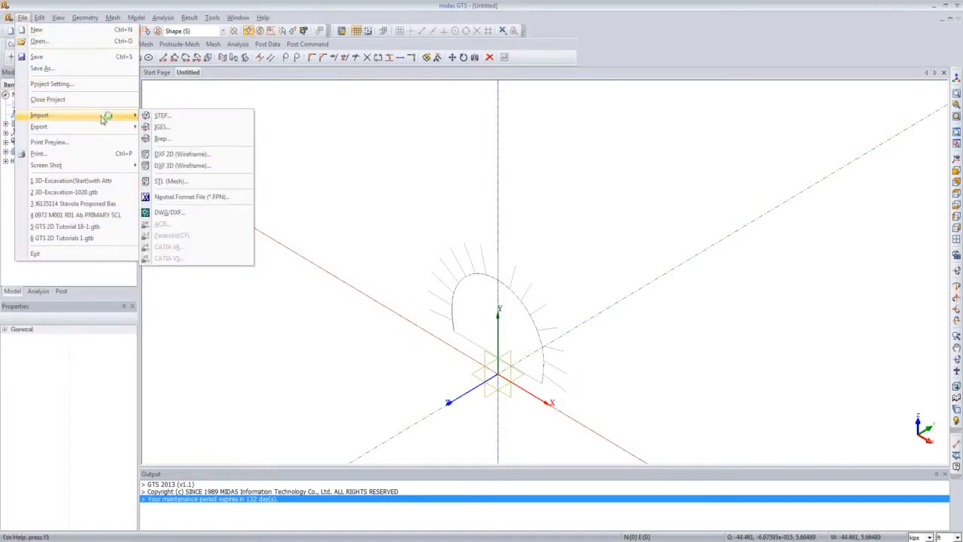
left_click(188, 155)
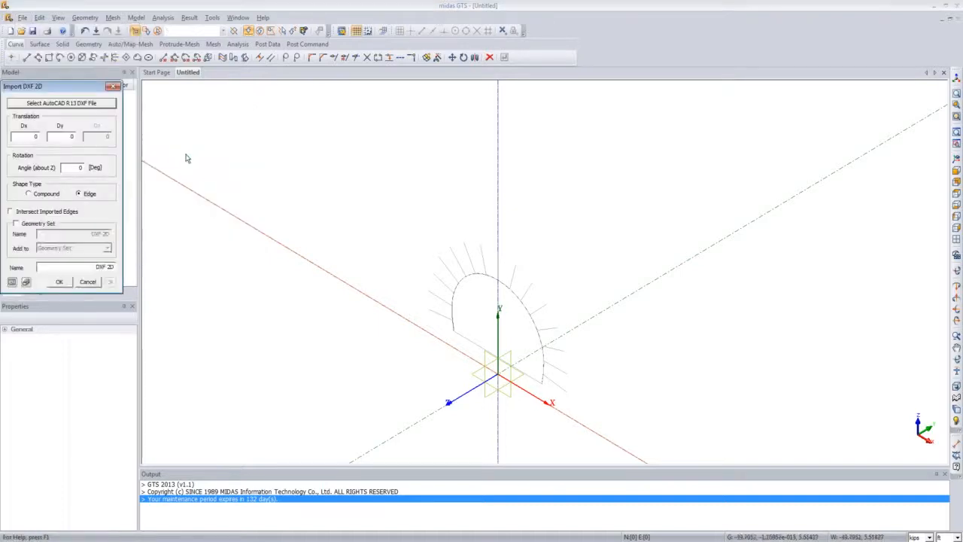
left_click(310, 155)
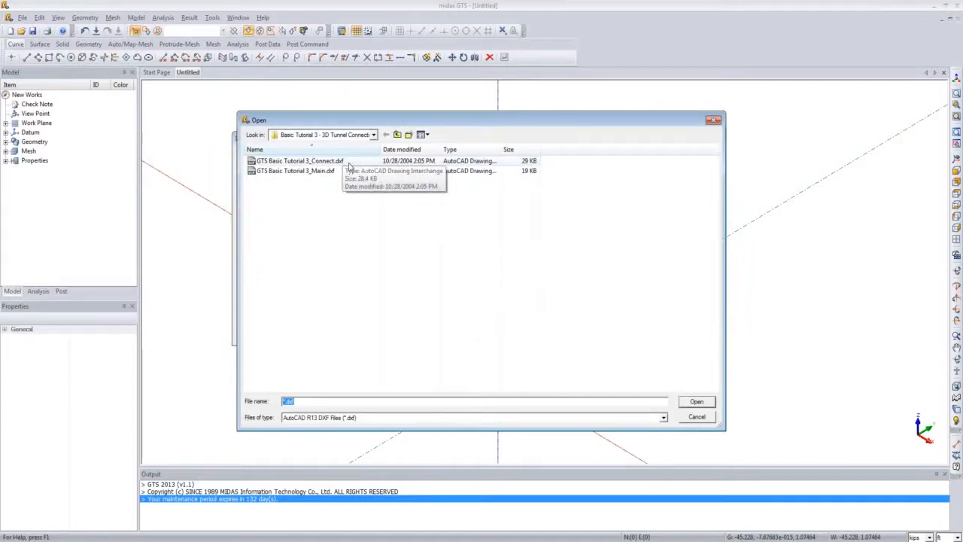
double_click(348, 162)
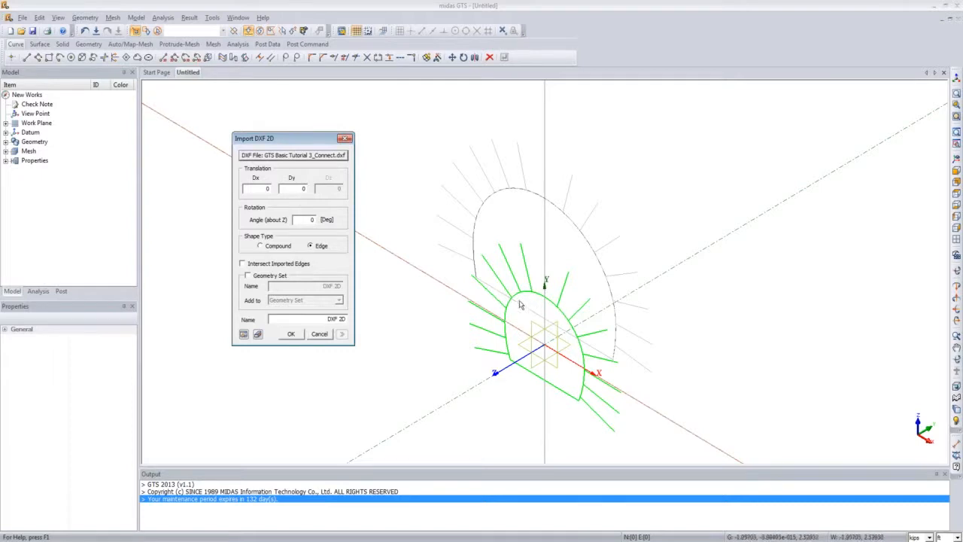
Step: Set the Dy translation to 10 and the shape type to Compound, preview, and import the connecting tunnel geometry
double_click(302, 191)
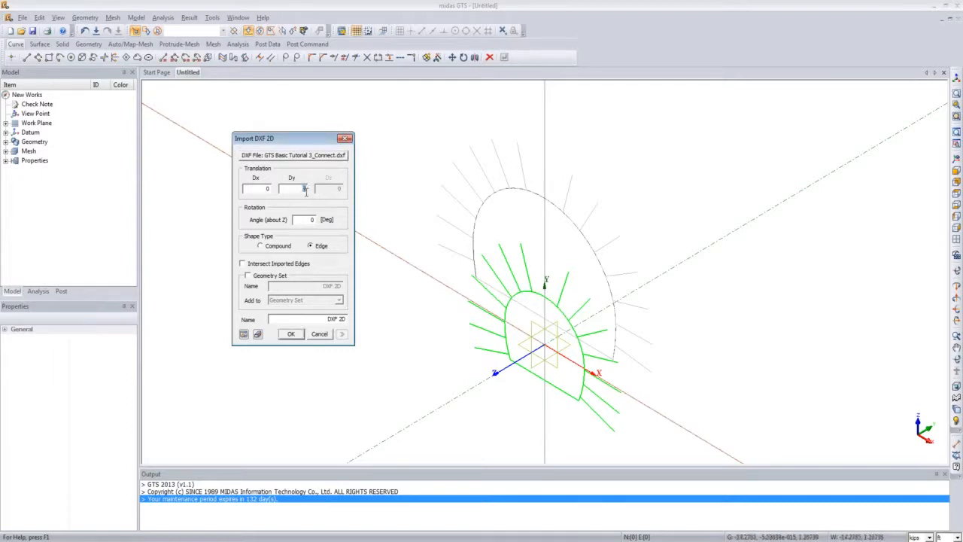
type("1")
left_click(261, 247)
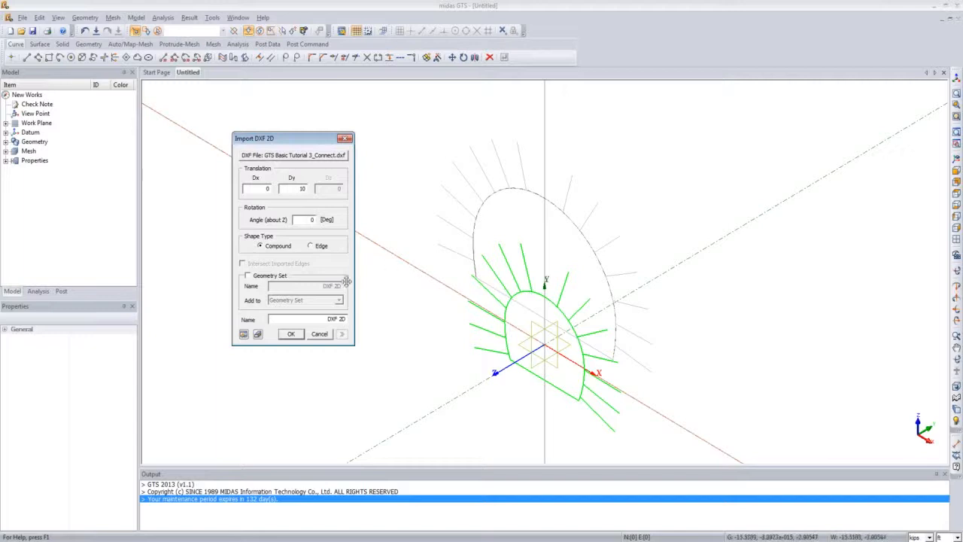
left_click(246, 334)
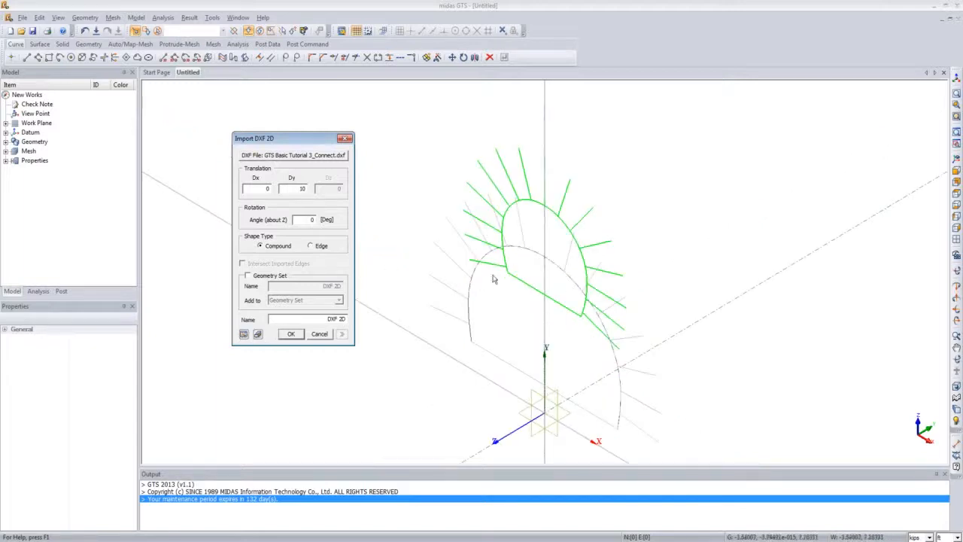
left_click(291, 333)
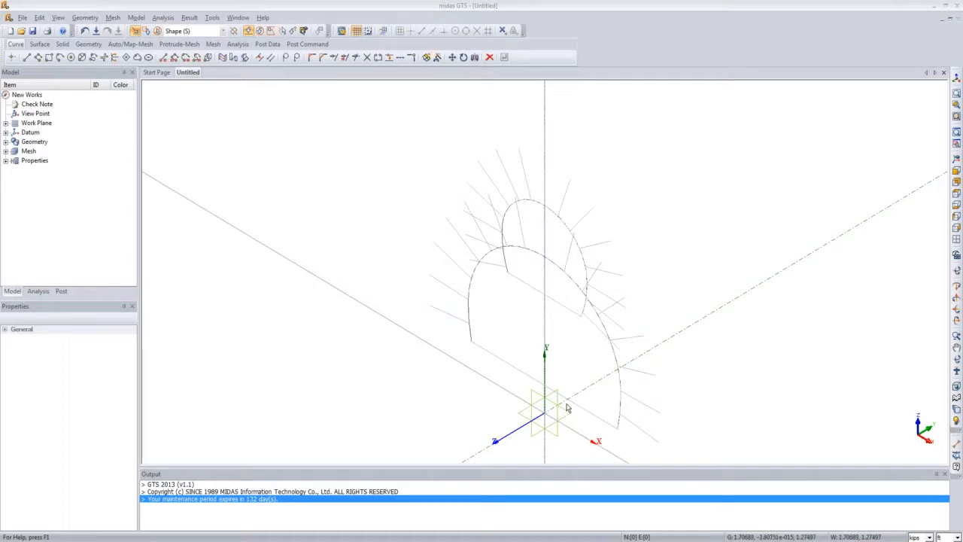
left_click(543, 383)
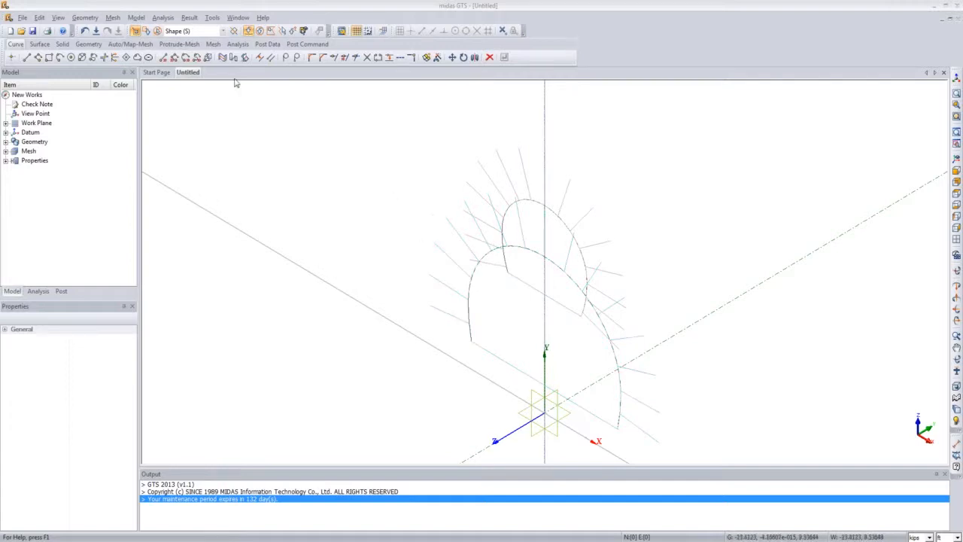
left_click(89, 18)
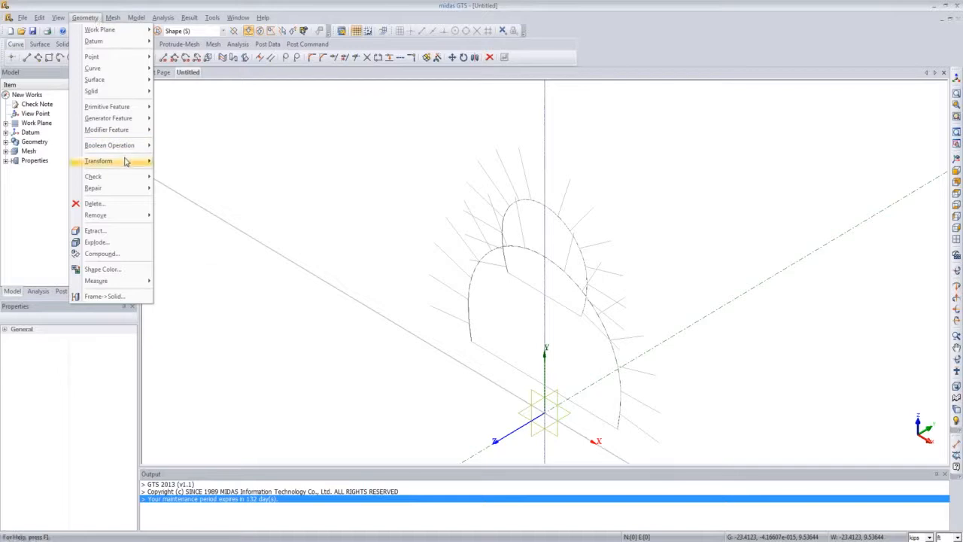
mouse_move(126, 162)
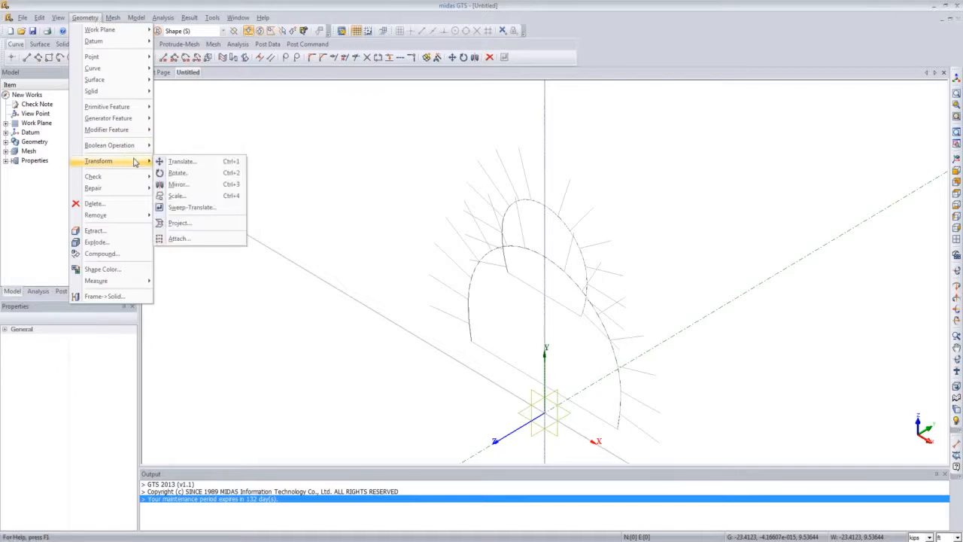
left_click(169, 161)
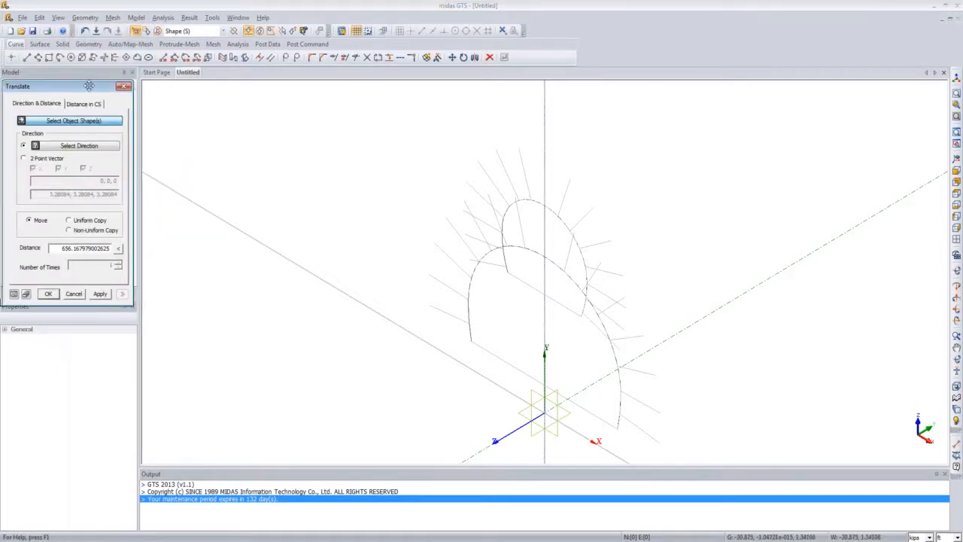
left_click_drag(88, 86, 195, 131)
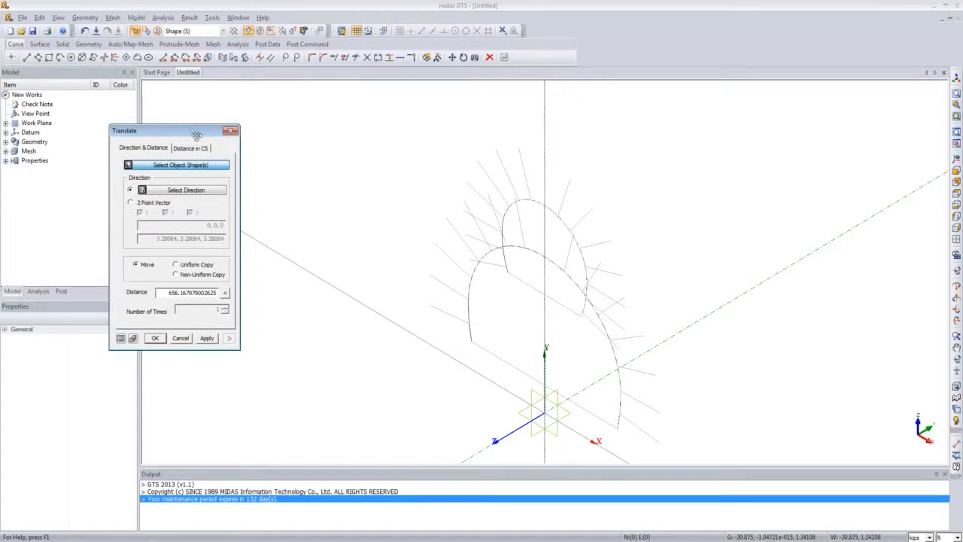
left_click(524, 202)
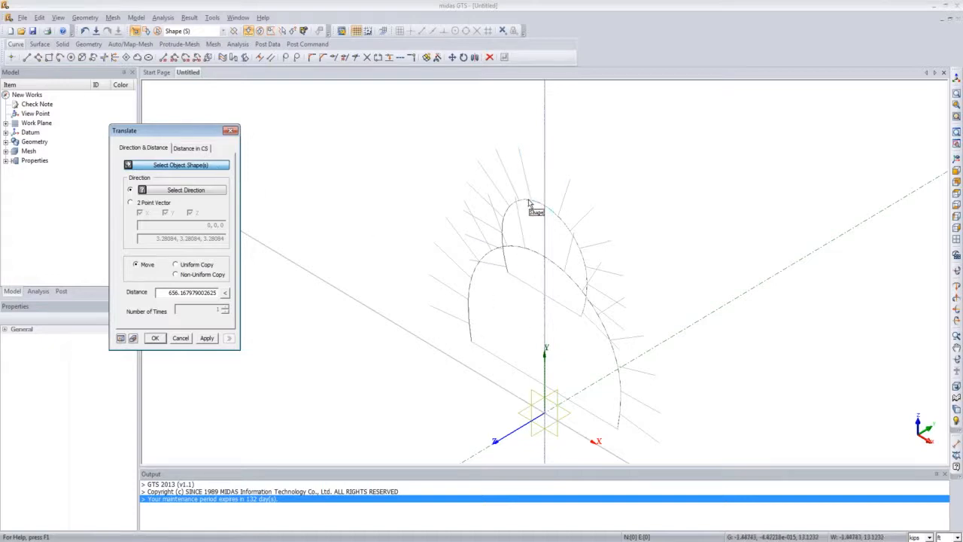
left_click(475, 282)
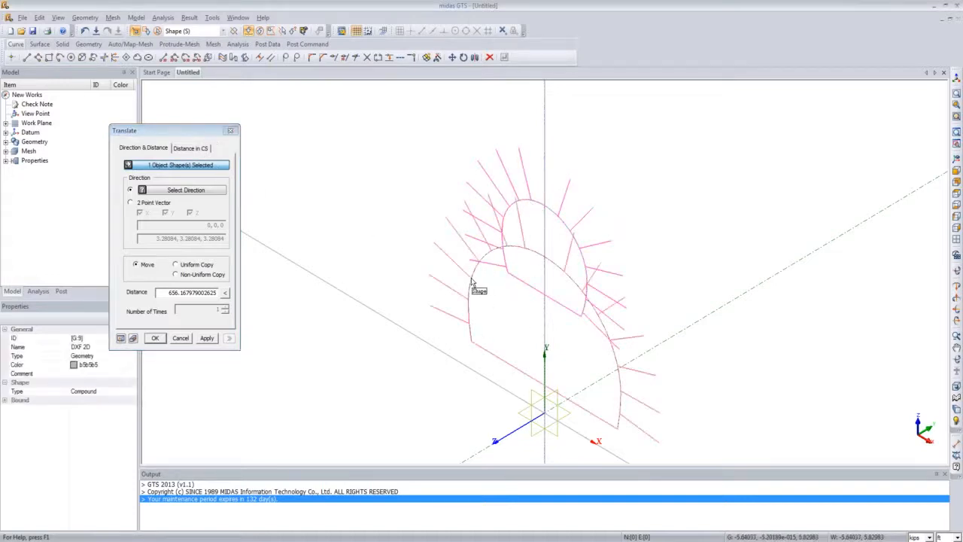
left_click(199, 193)
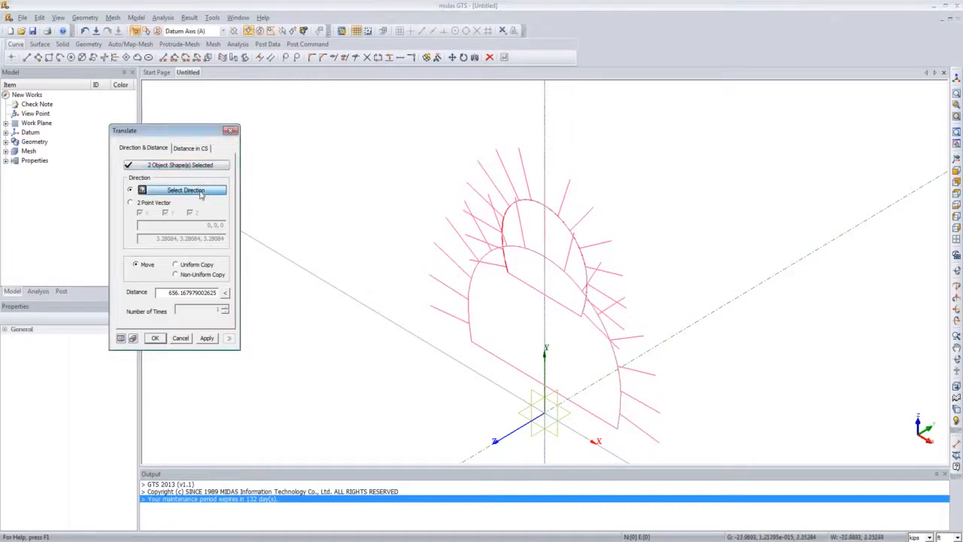
left_click(544, 161)
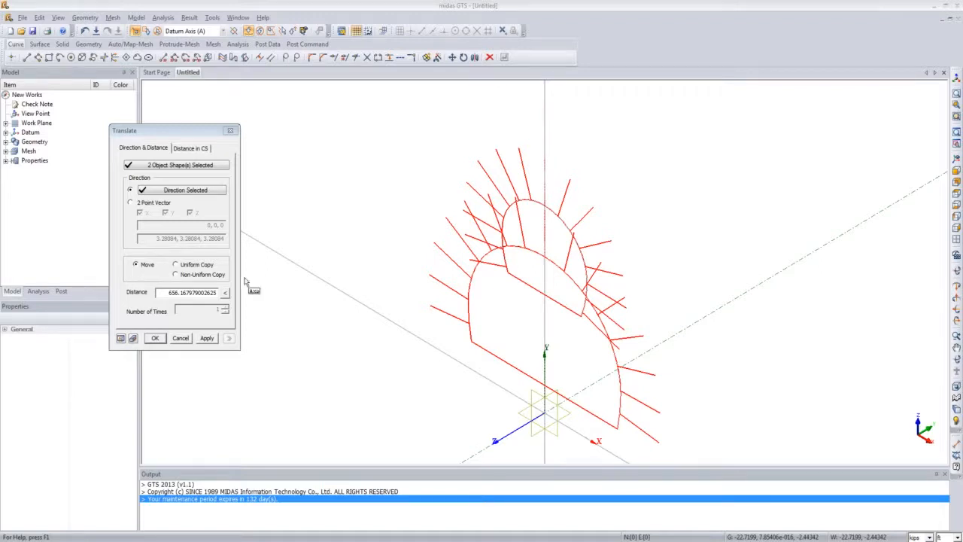
left_click(230, 131)
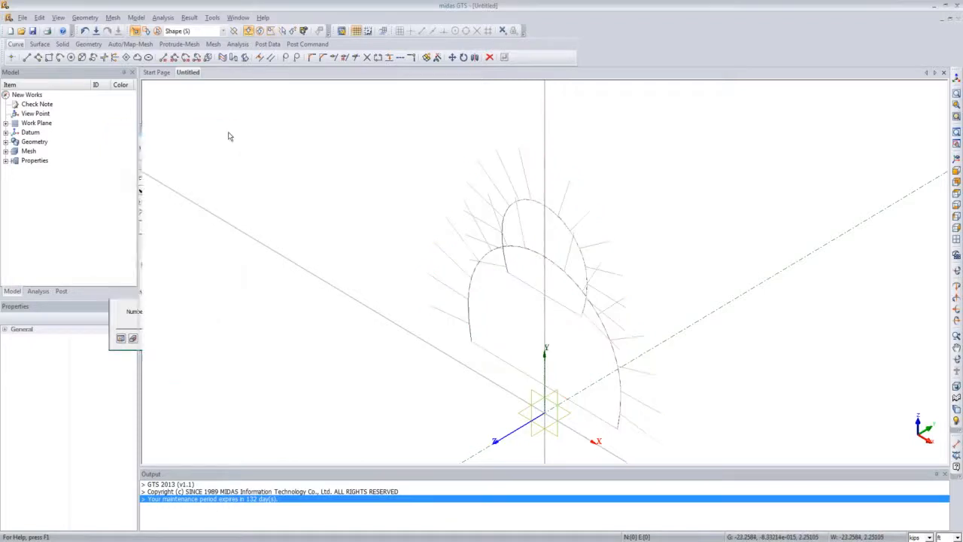
Step: Open the Attach Shape tool and select both imported tunnel cross-sections as the shapes to attach
left_click(86, 17)
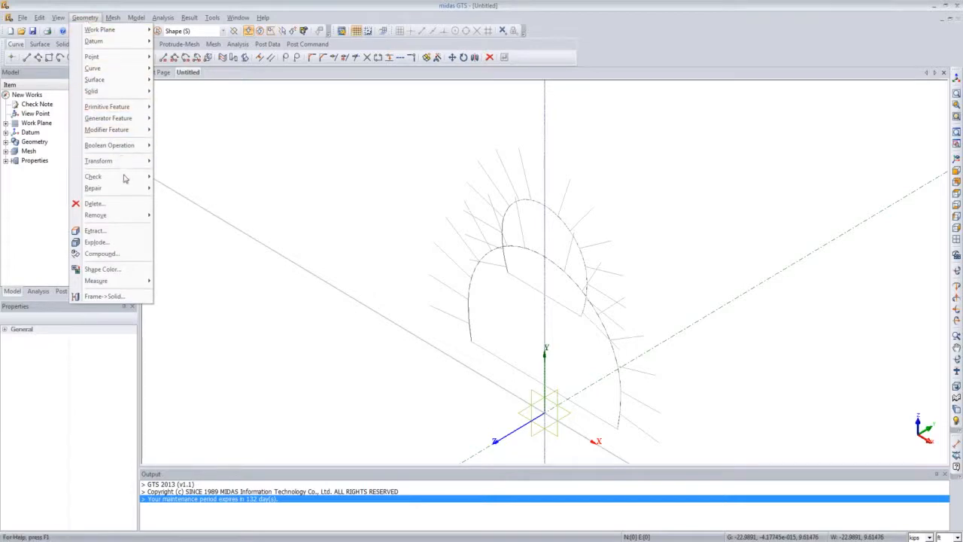
mouse_move(124, 165)
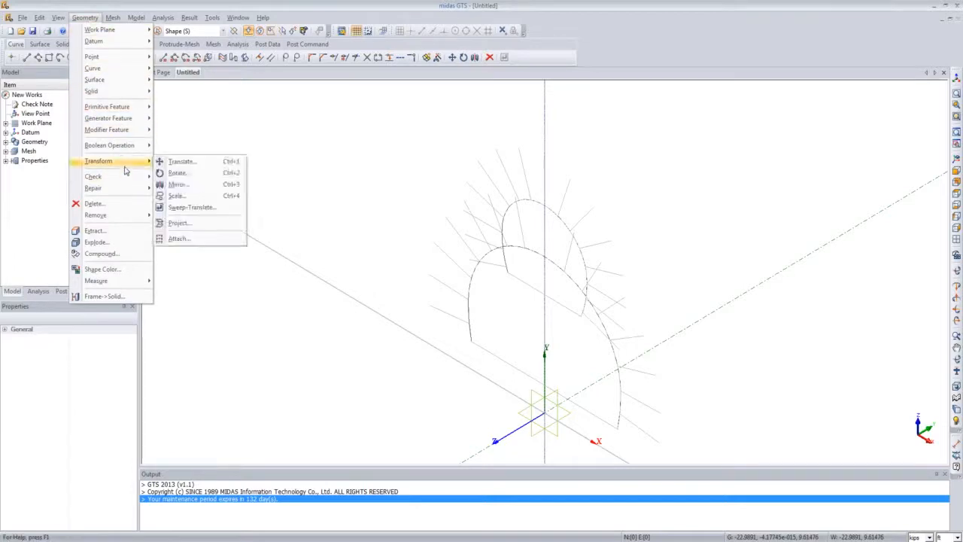
left_click(217, 239)
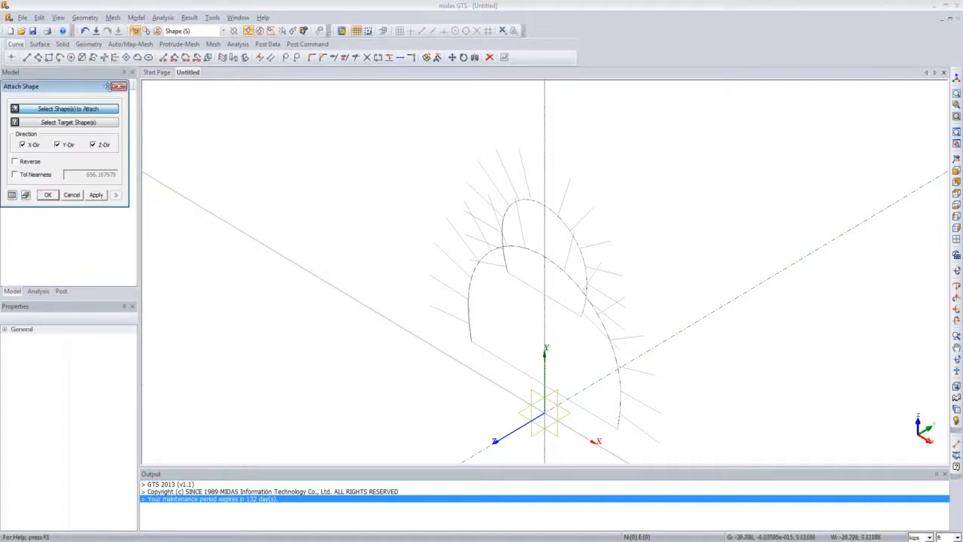
left_click_drag(83, 86, 339, 156)
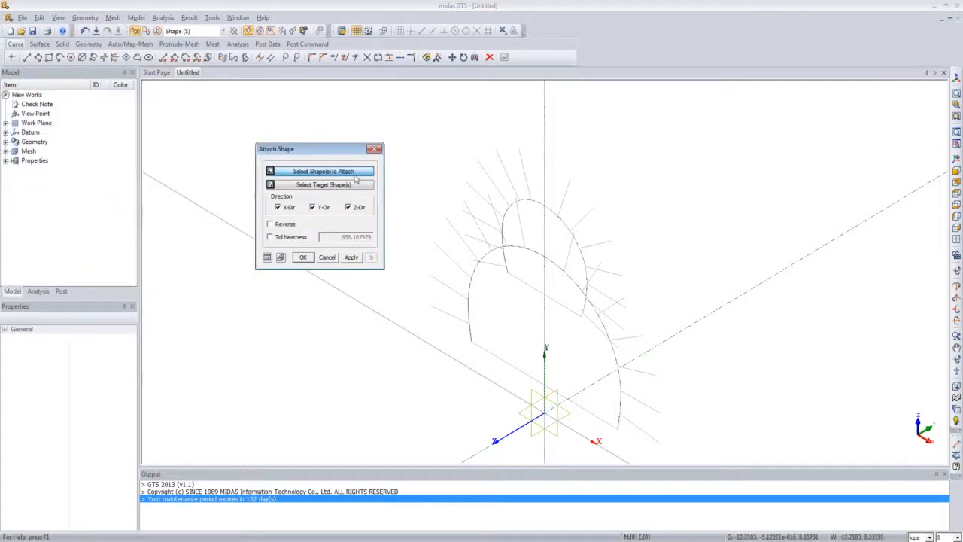
left_click(356, 178)
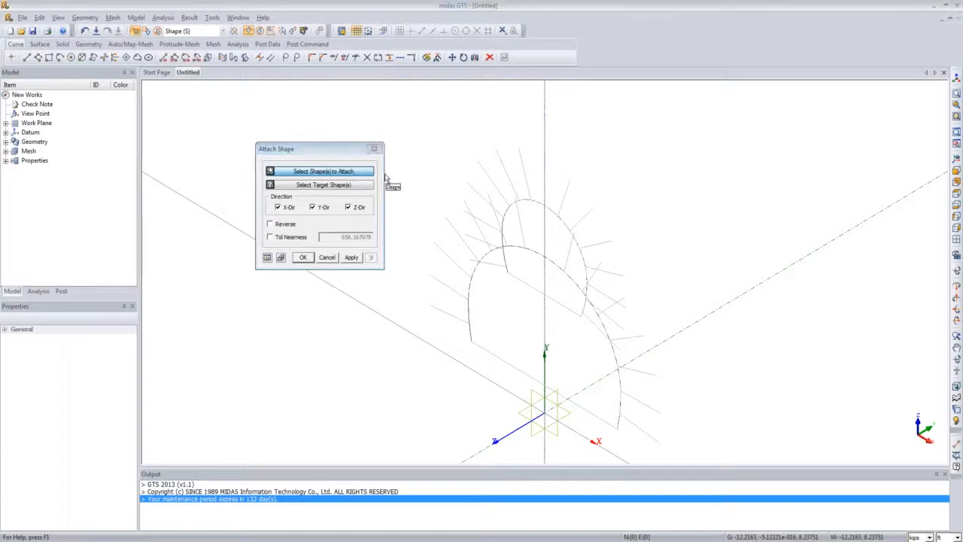
left_click(524, 203)
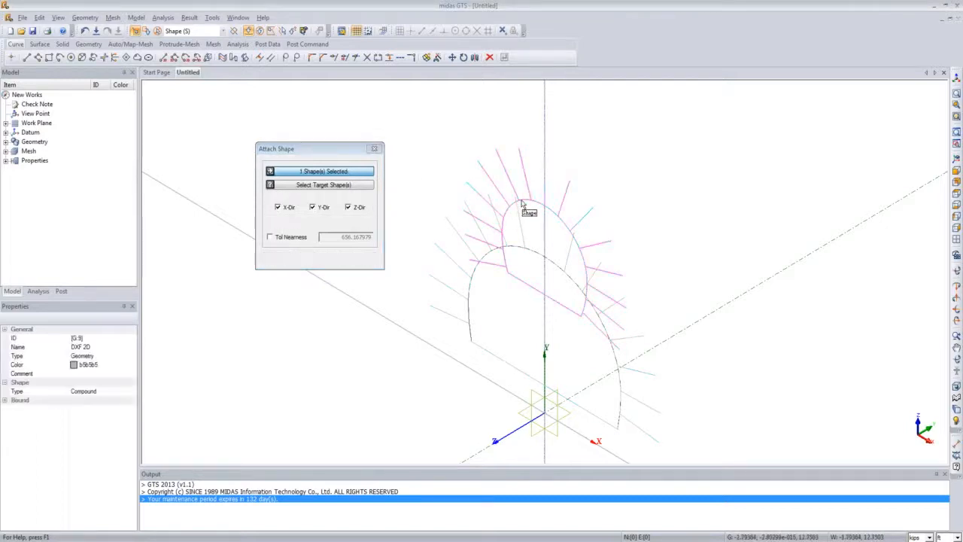
left_click(471, 273)
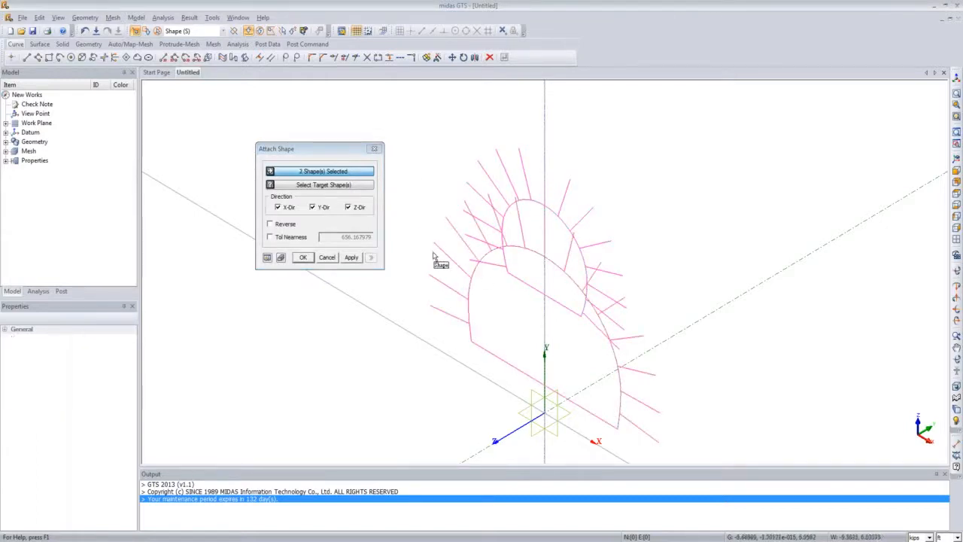
Step: Pick the origin point as the attach target using the Point selection filter, preview, and apply the attachment
left_click(347, 186)
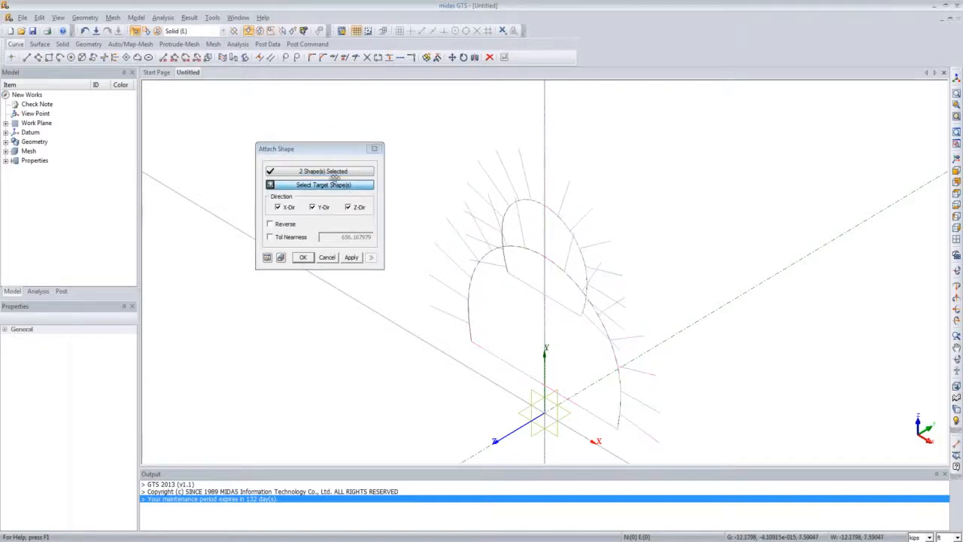
left_click(222, 30)
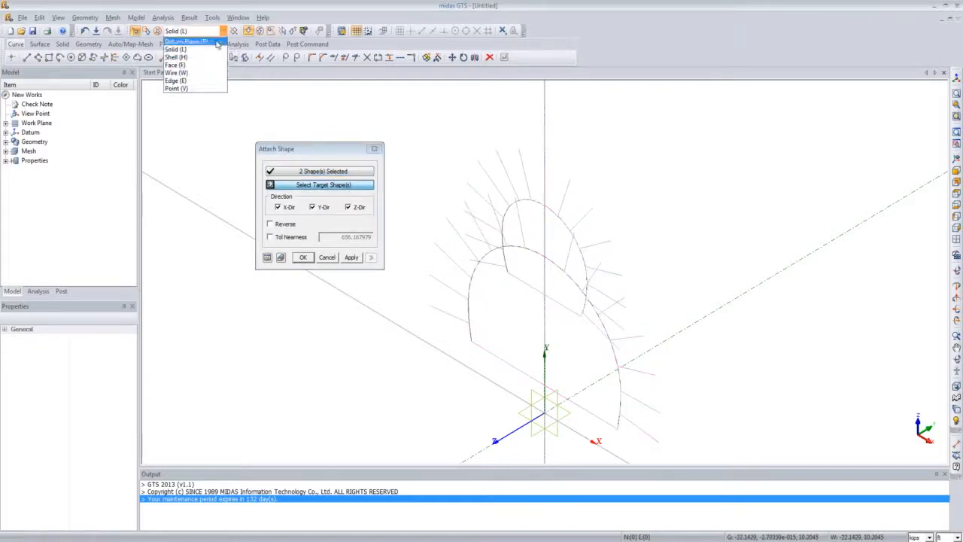
left_click(211, 88)
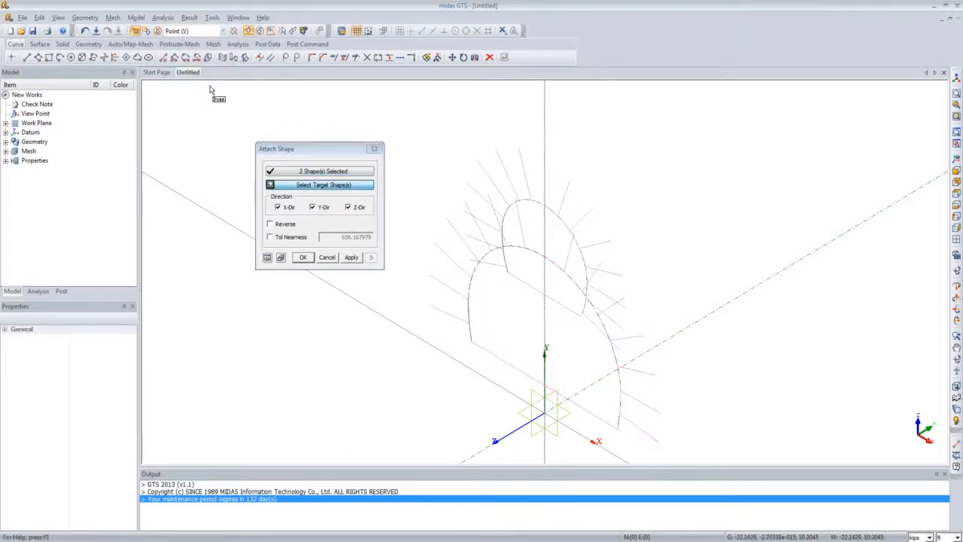
left_click(547, 418)
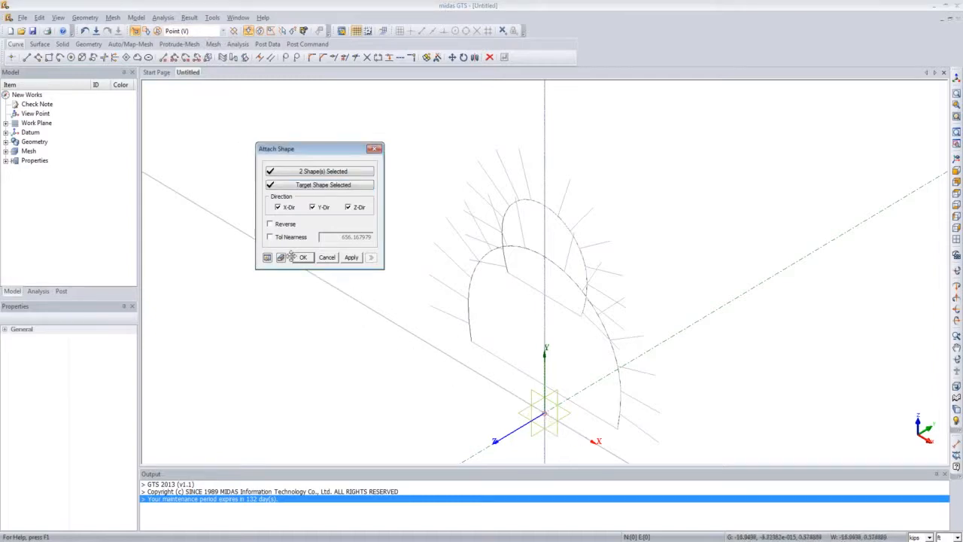
left_click(267, 258)
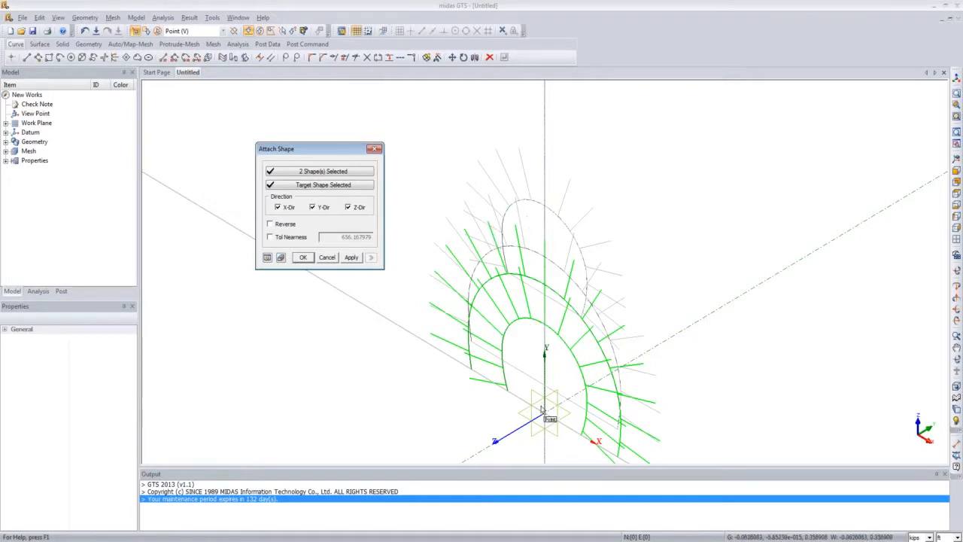
left_click(303, 257)
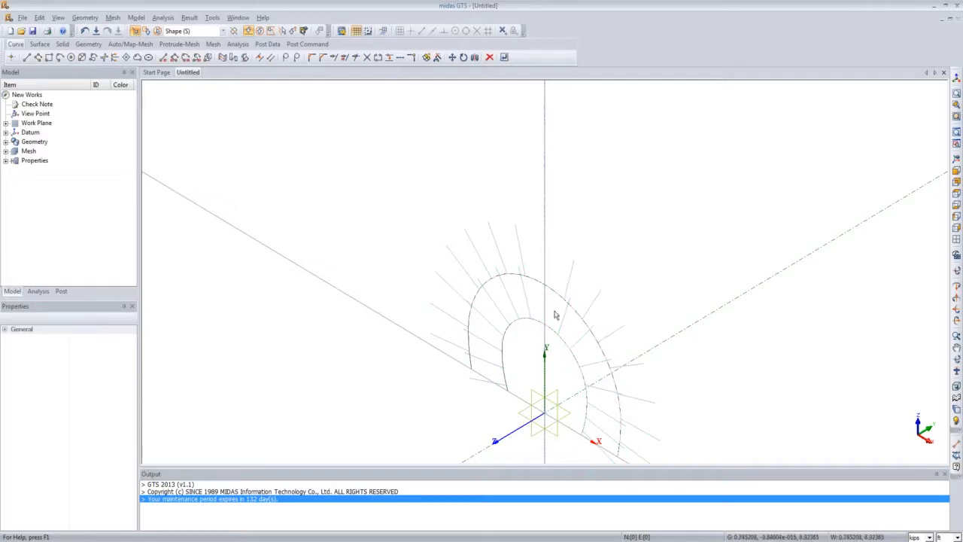
scroll(555, 314, "down", 5)
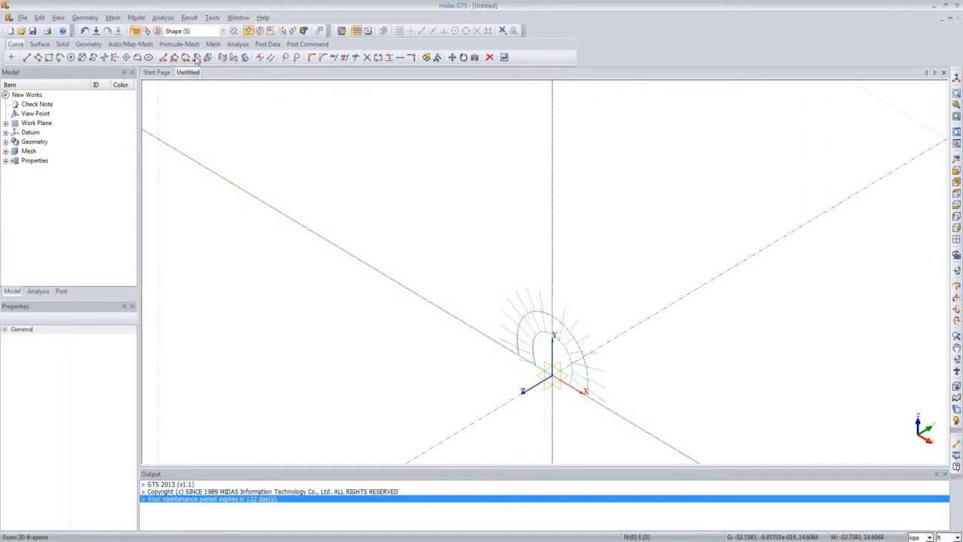
left_click(88, 19)
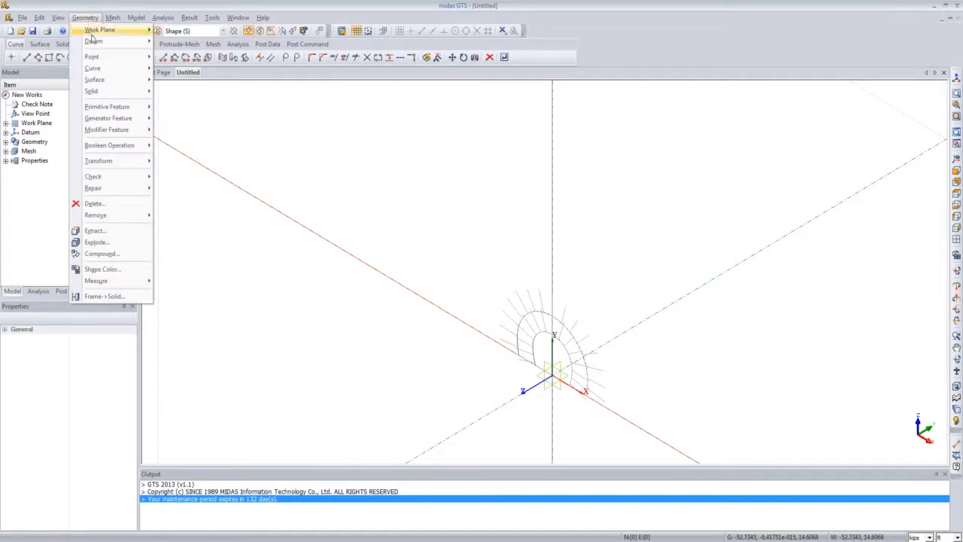
Step: Start a Translate, select the main tunnel cross-section, and pick the Z datum axis as the direction
mouse_move(138, 169)
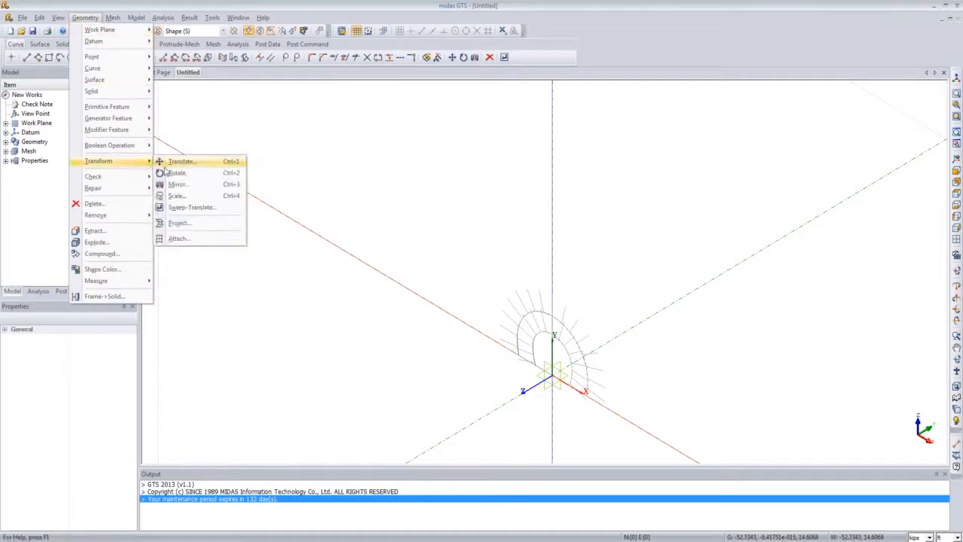
left_click(181, 161)
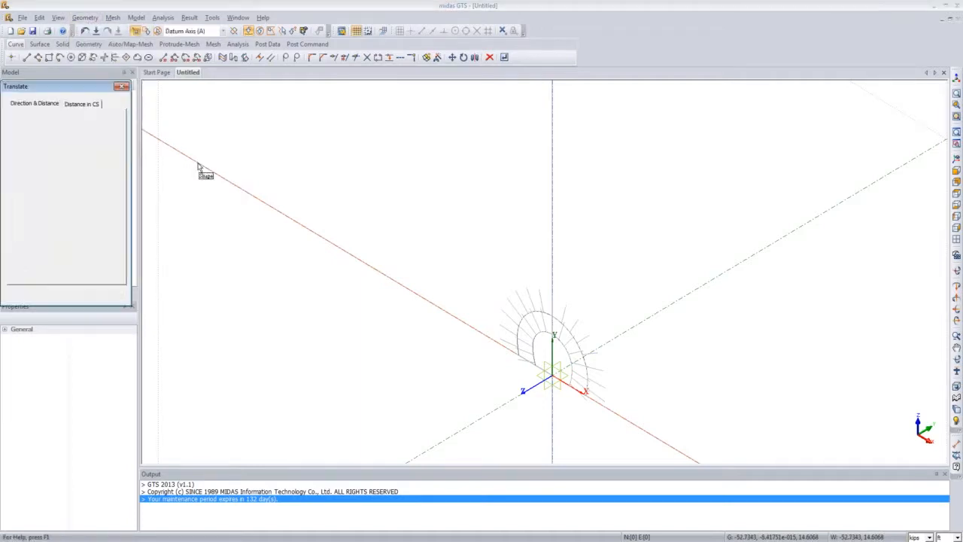
left_click(540, 306)
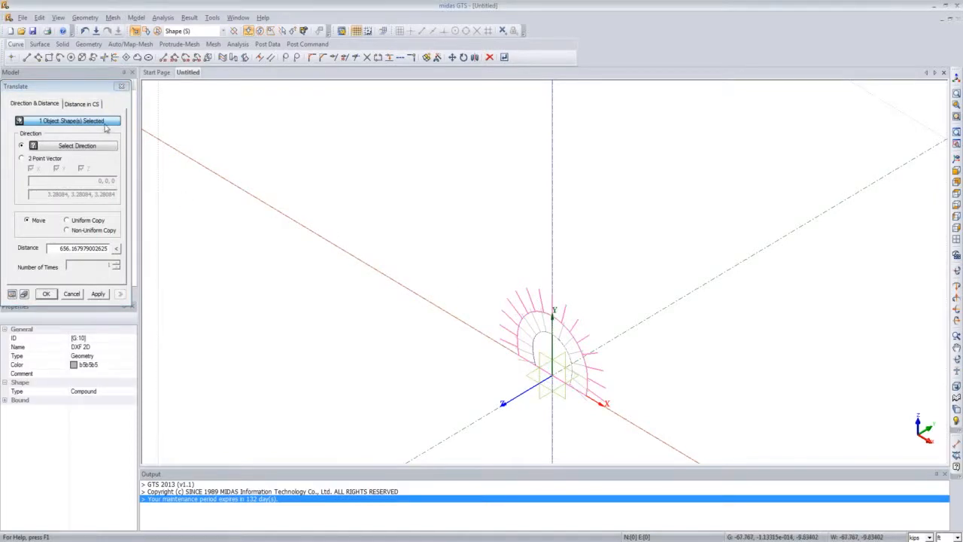
left_click_drag(98, 88, 278, 128)
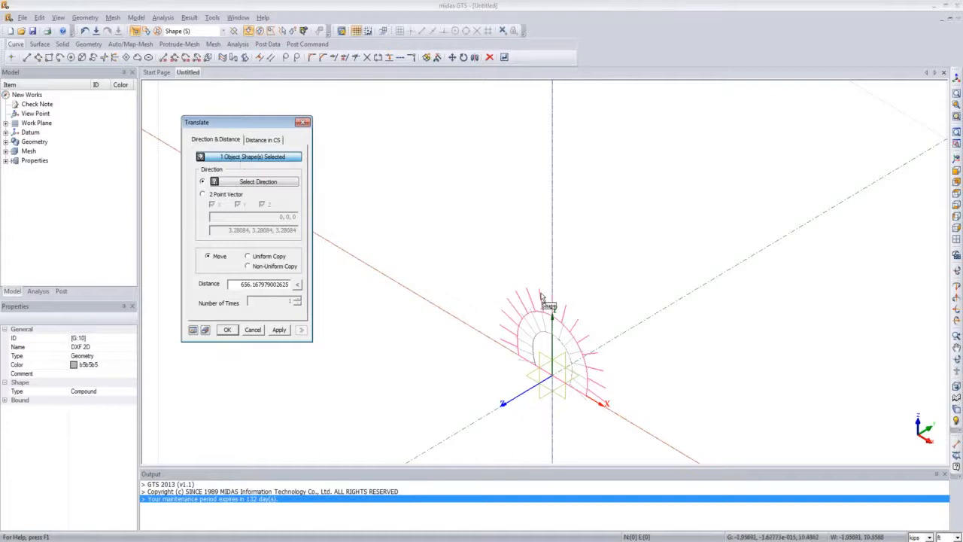
left_click(254, 183)
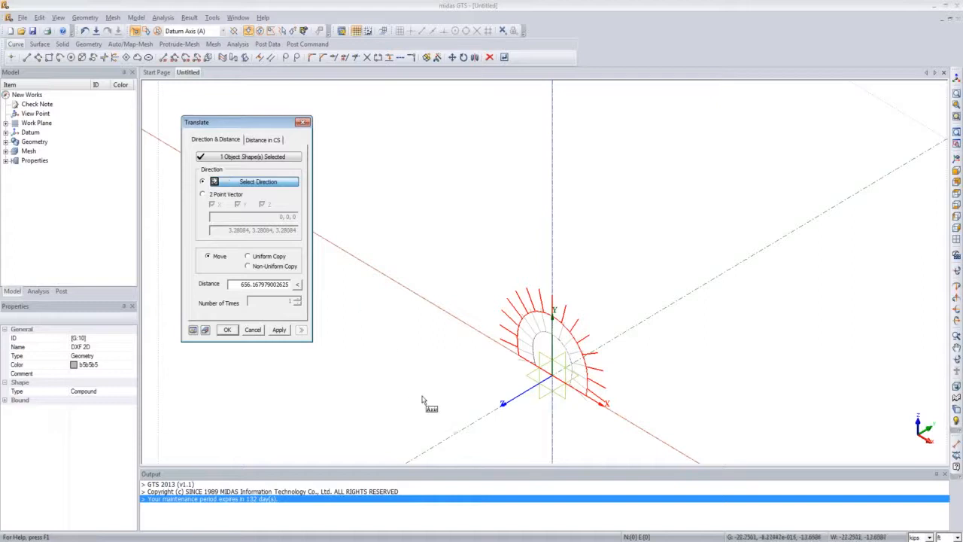
left_click(467, 433)
left_click(467, 427)
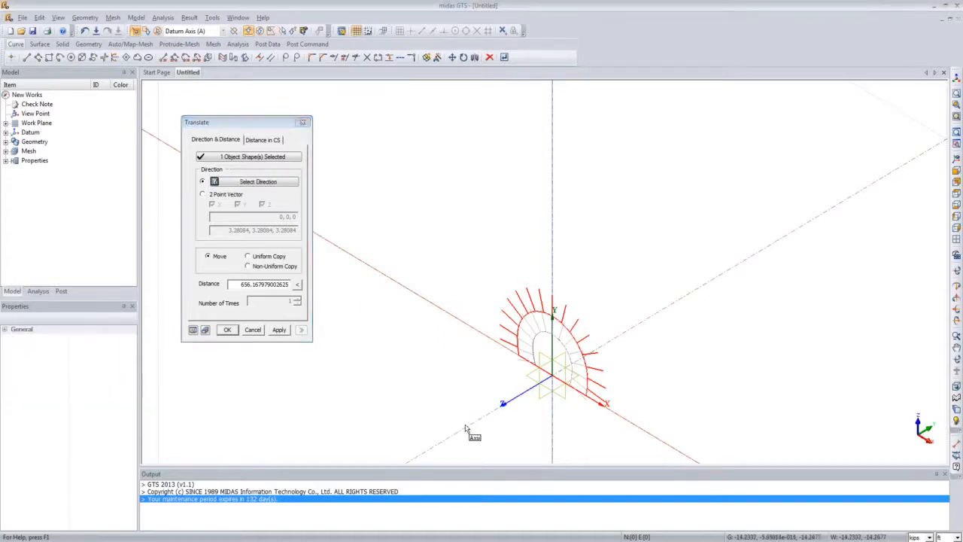
left_click(273, 184)
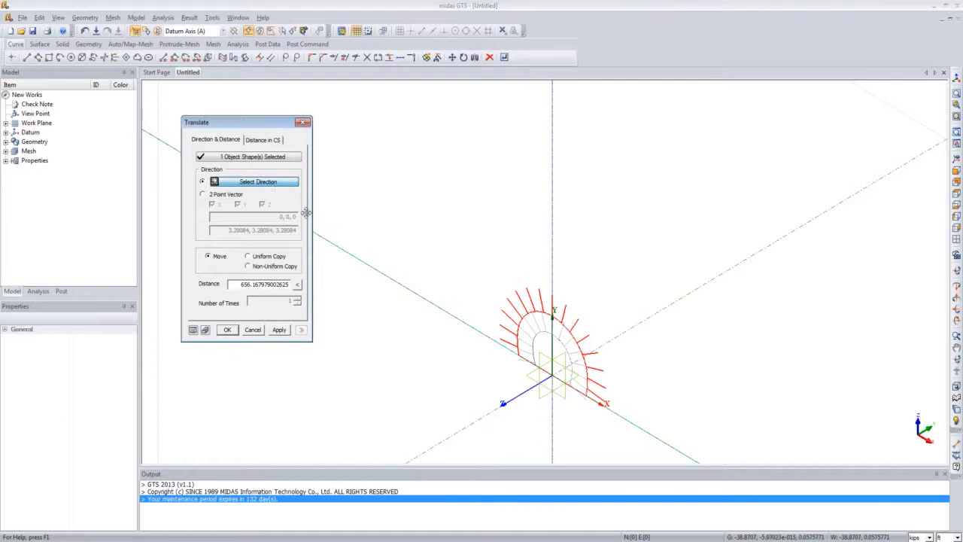
left_click(465, 430)
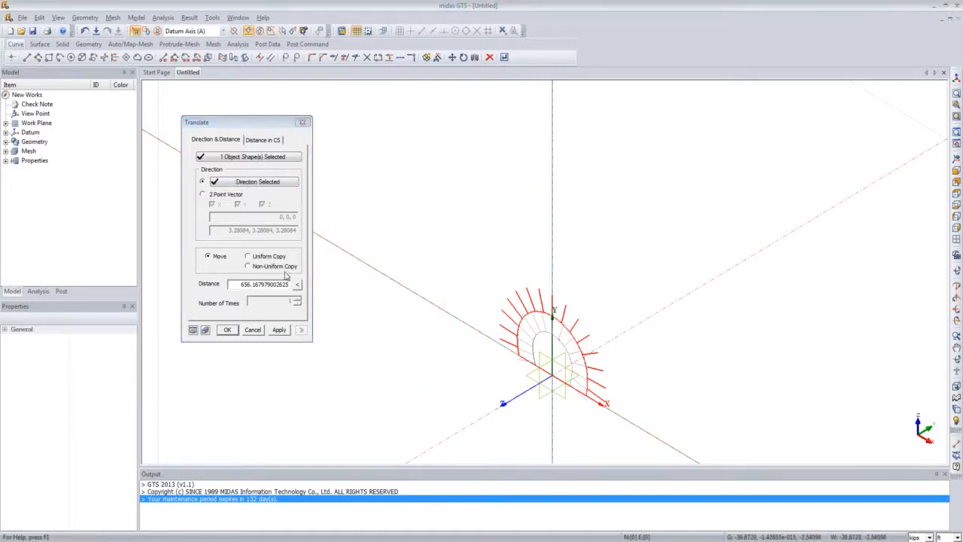
Step: Set the translation distance to -30 in Move mode, preview, and apply the move
left_click_drag(236, 287, 339, 316)
key("BackSpace")
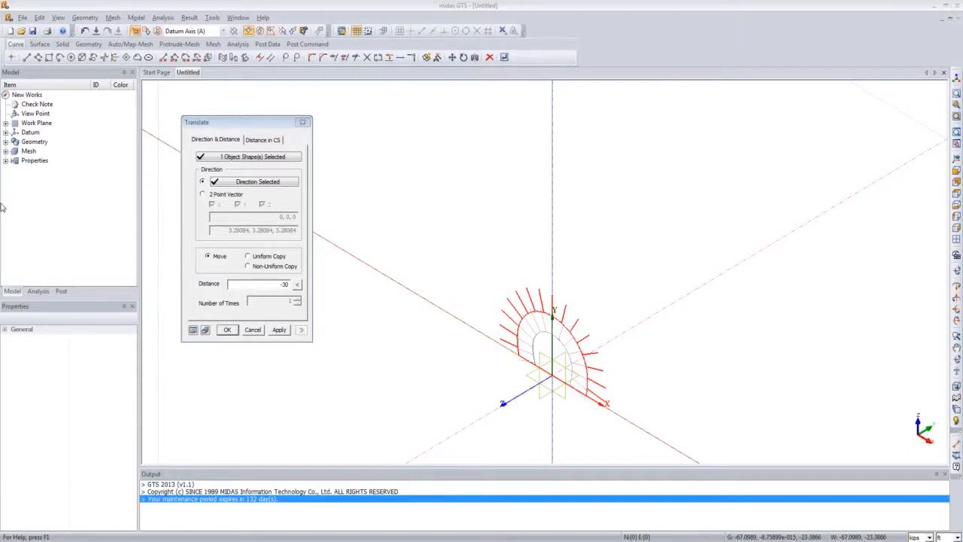
left_click(192, 330)
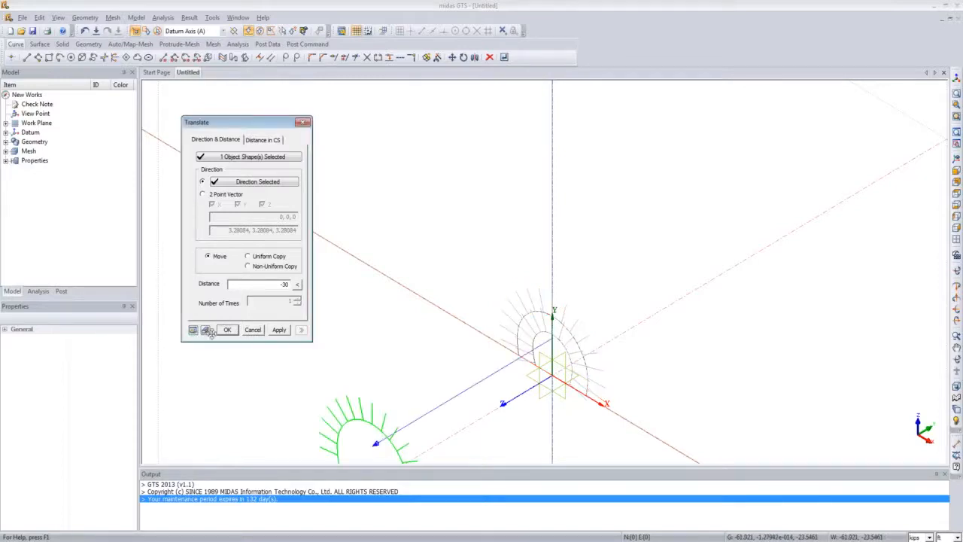
middle_click_drag(555, 374, 537, 335)
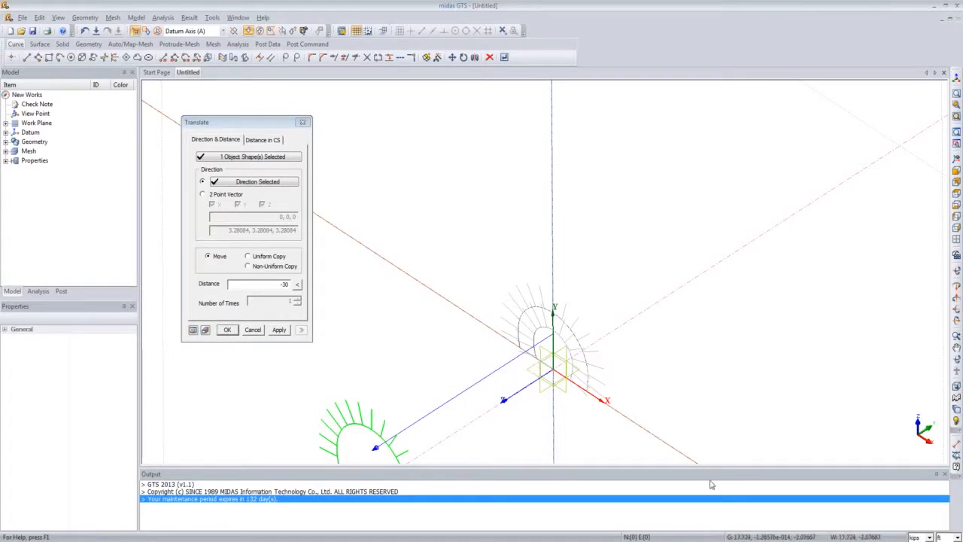
left_click(227, 329)
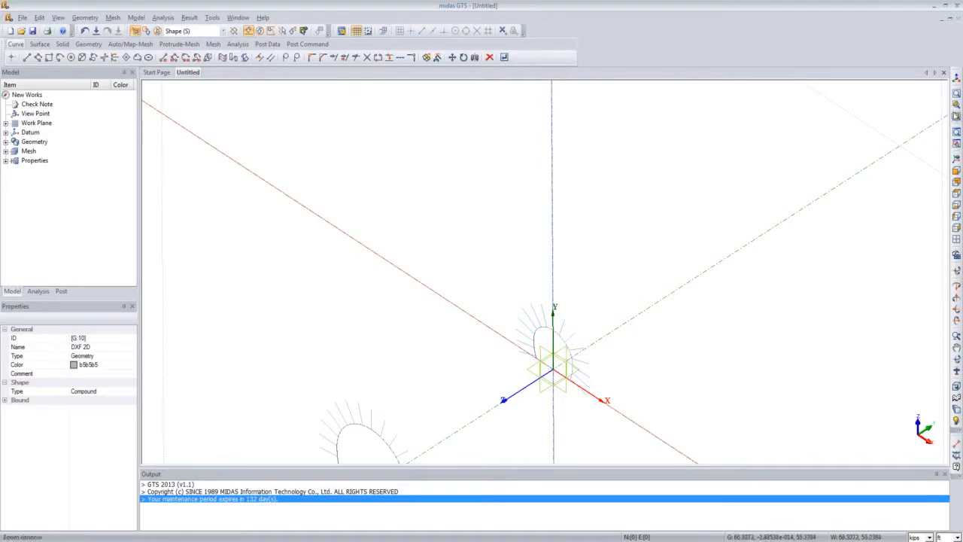
Step: Rotate the connecting tunnel section at the origin 90 degrees about the Y datum axis, preview, and apply
left_click(956, 158)
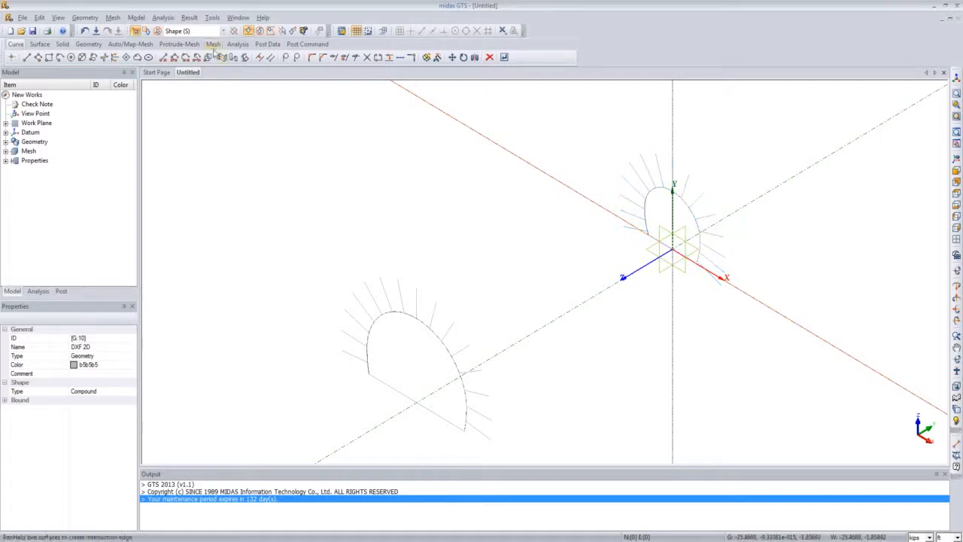
left_click(88, 18)
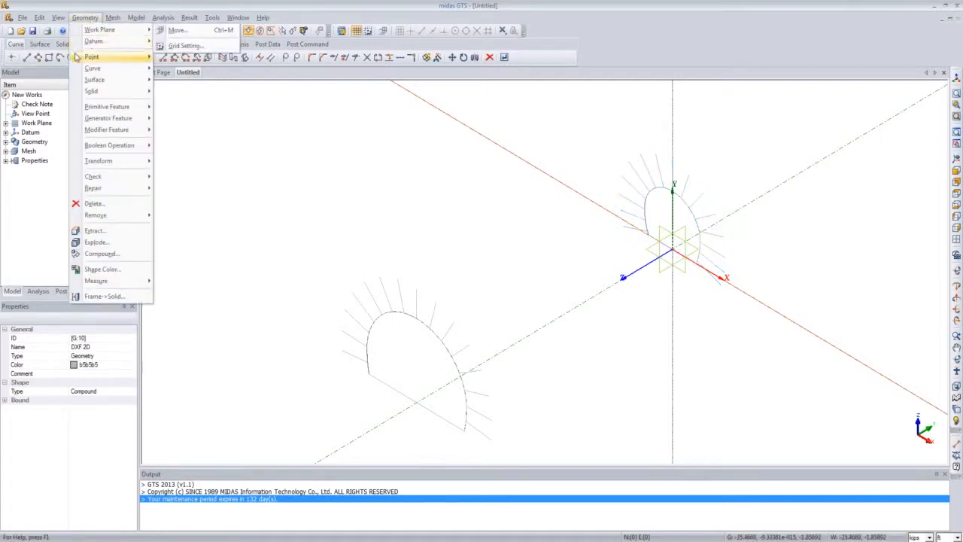
mouse_move(144, 162)
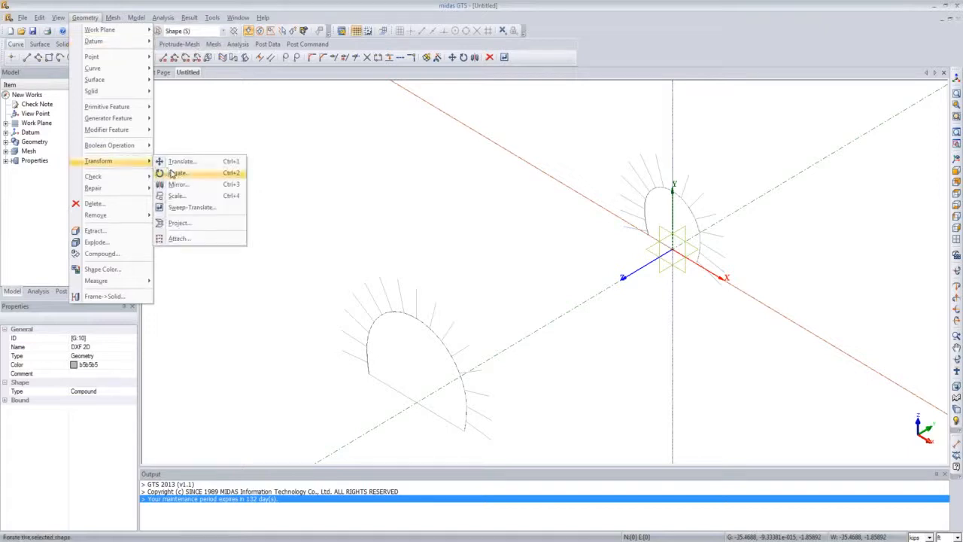
left_click(177, 172)
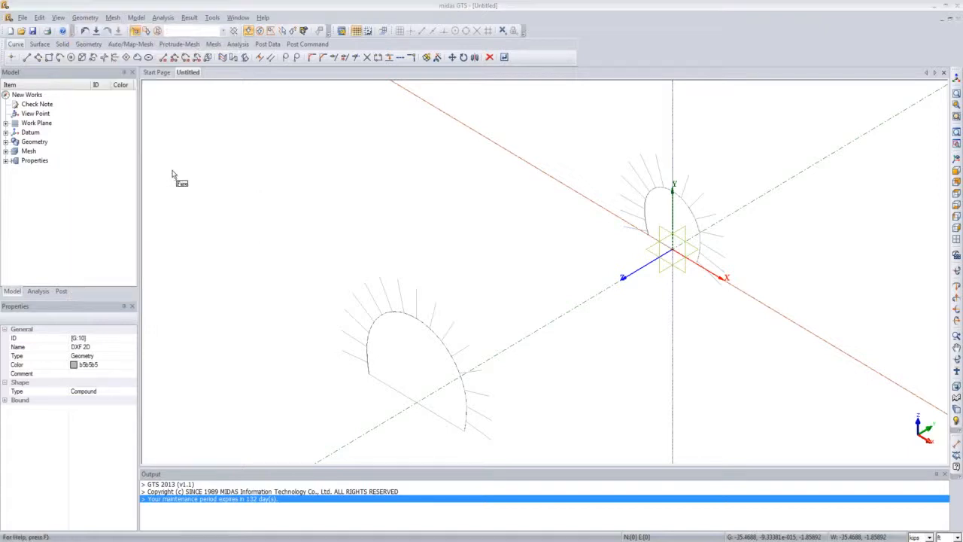
left_click(643, 213)
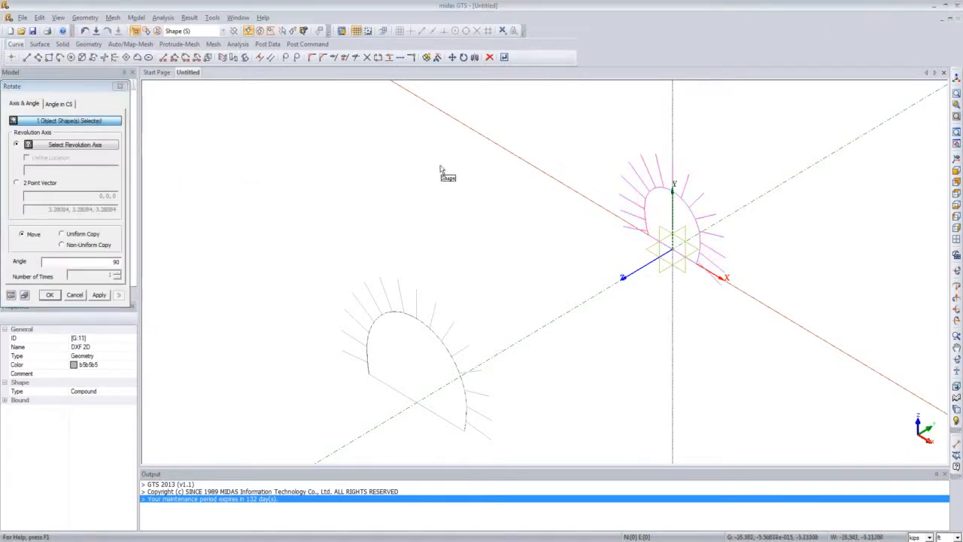
left_click(51, 148)
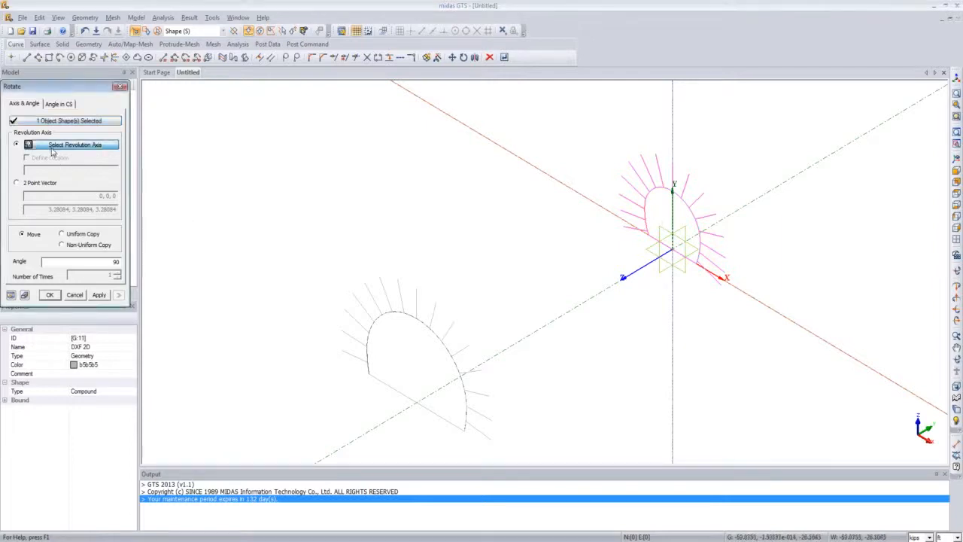
left_click(678, 140)
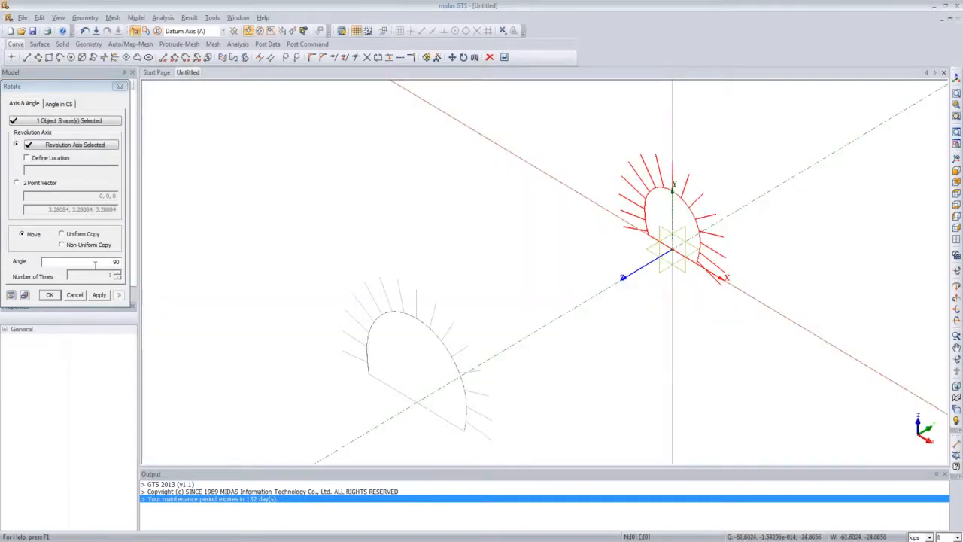
left_click(10, 295)
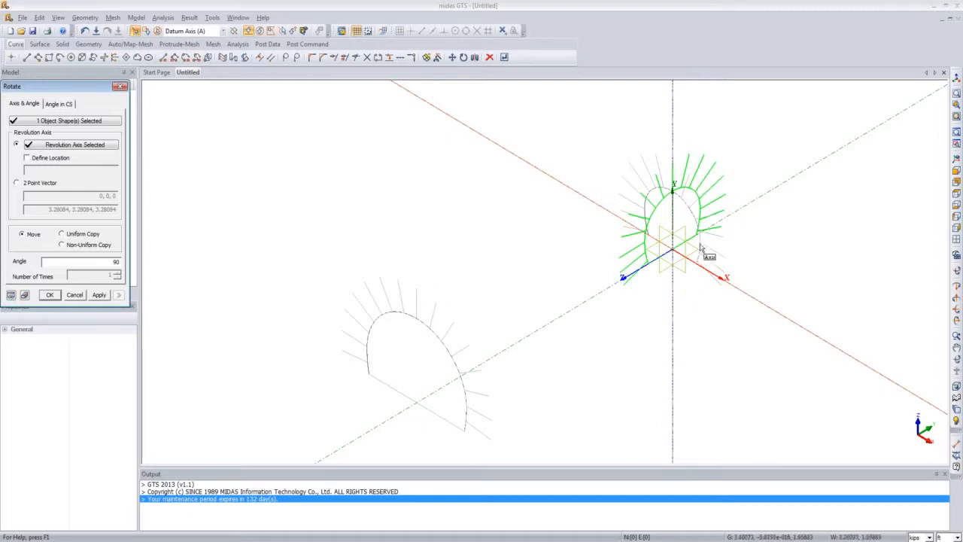
left_click(57, 297)
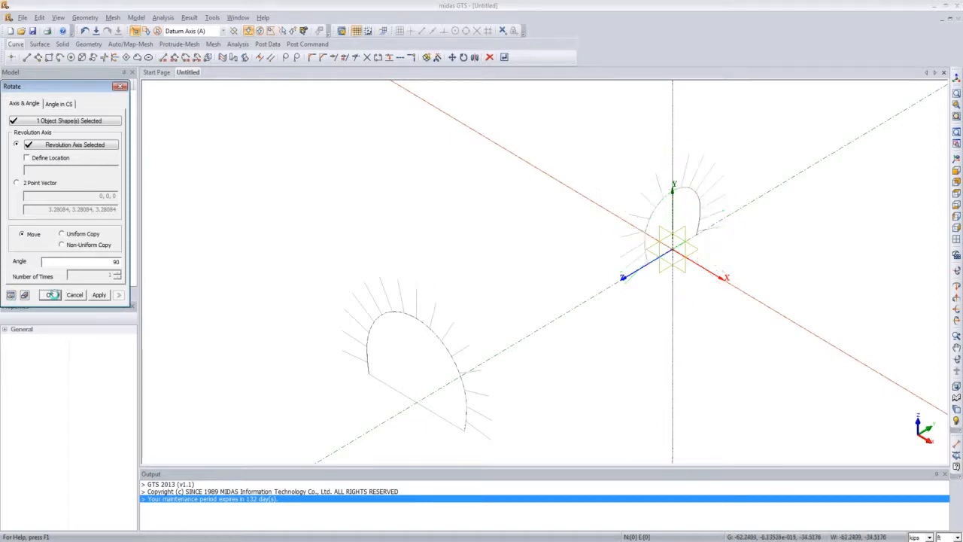
Step: Explode the translated tunnel cross-section into sub-level shapes, deleting the original shape
scroll(524, 301, "down", 3)
scroll(526, 303, "up", 1)
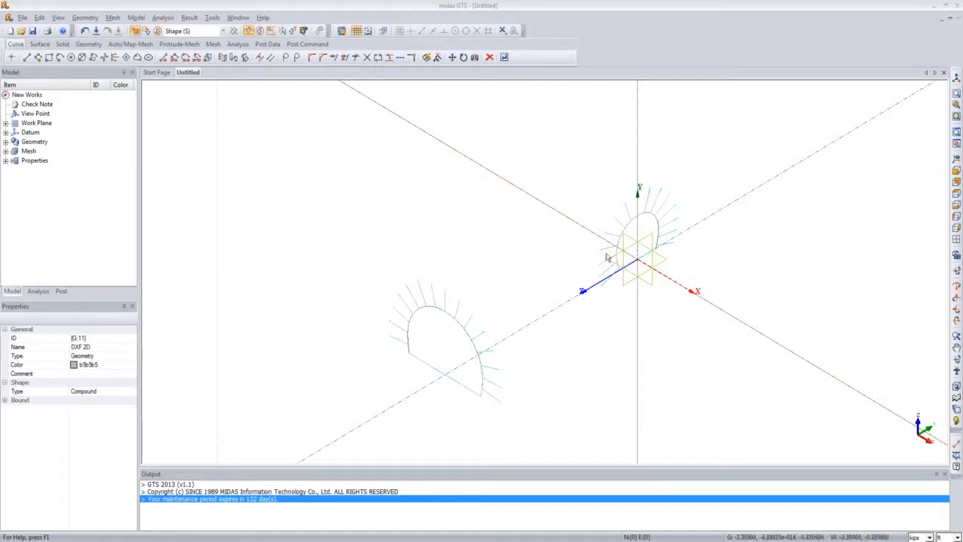
left_click(92, 19)
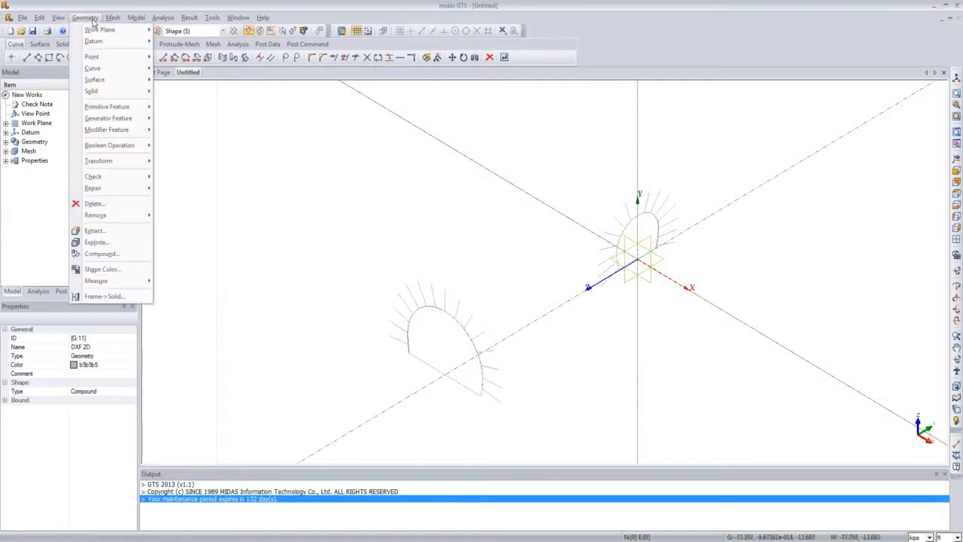
left_click(111, 247)
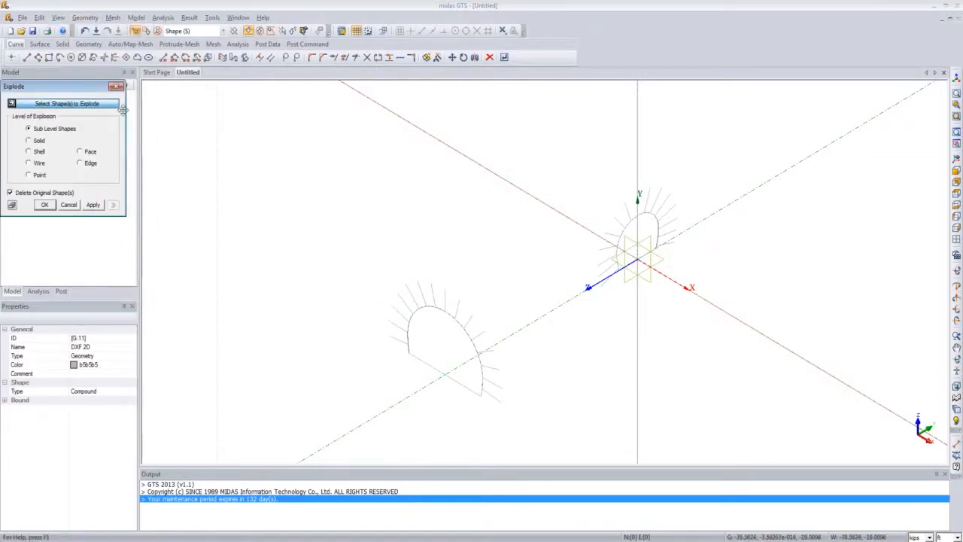
left_click(442, 313)
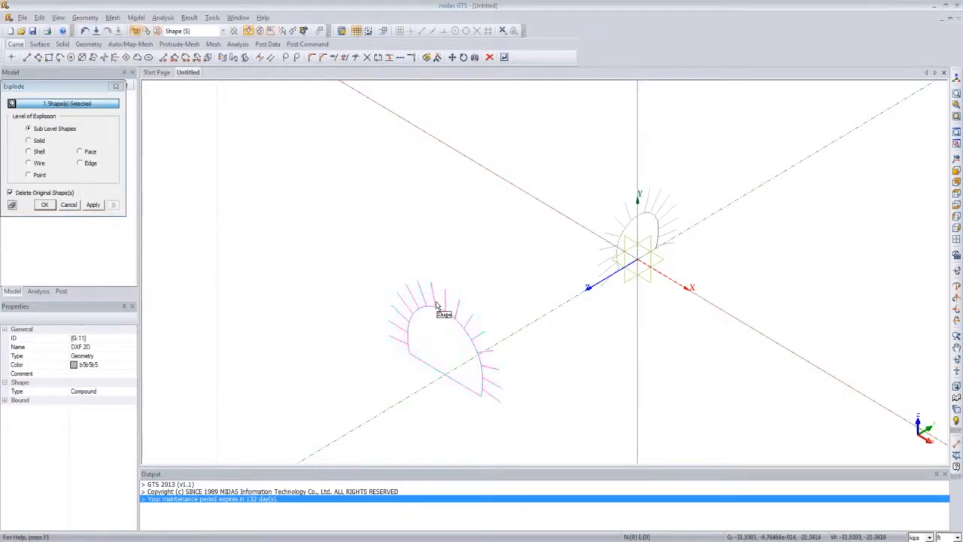
left_click_drag(94, 86, 331, 134)
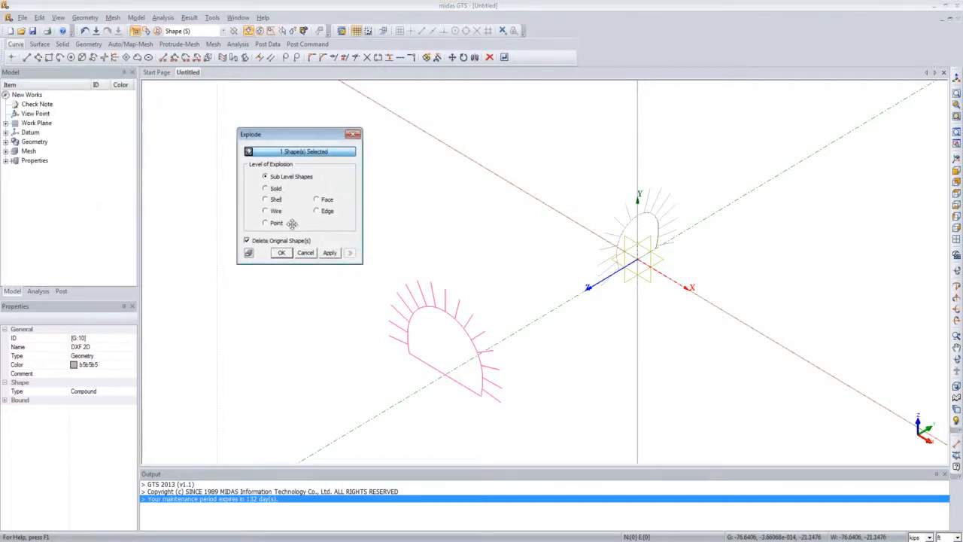
left_click(281, 253)
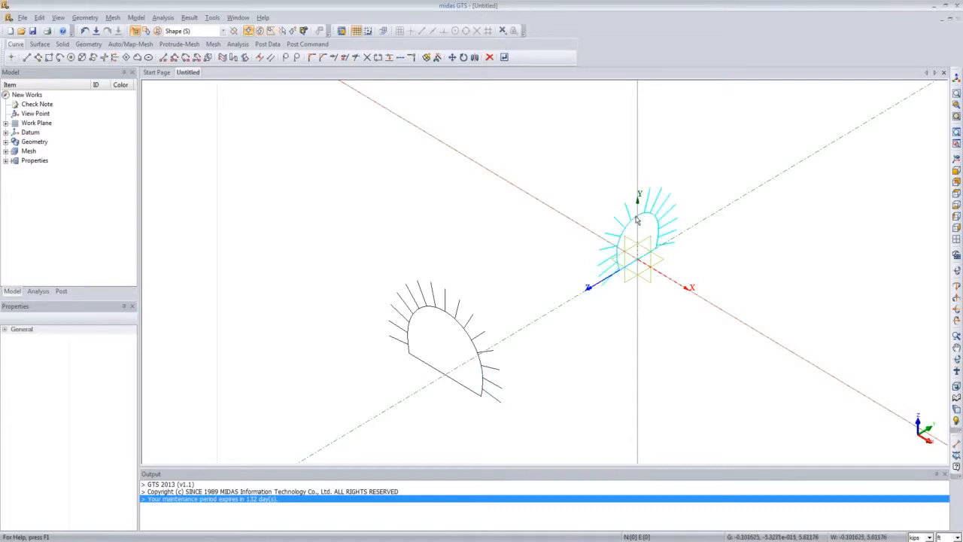
Step: Explode the rotated connecting tunnel section into sub-level shapes, deleting the original shape
left_click(85, 17)
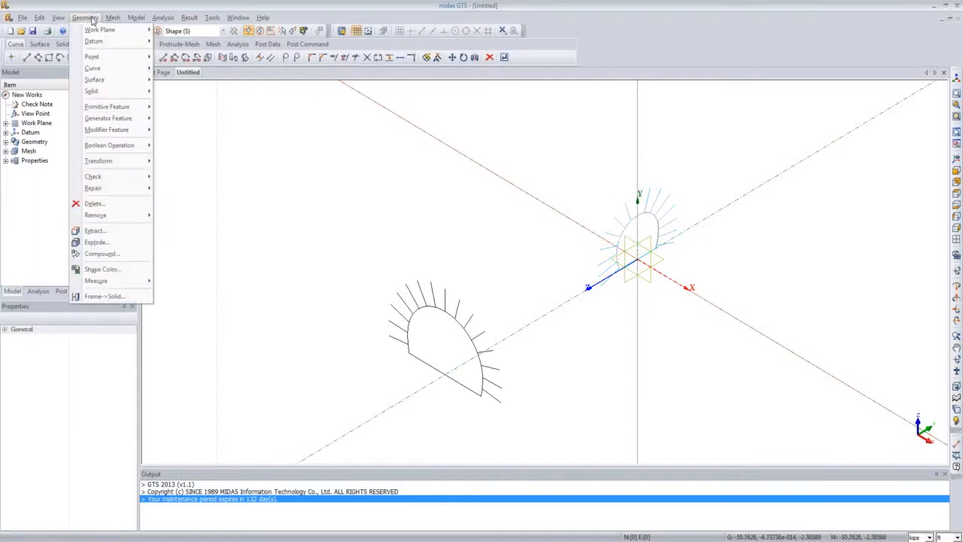
left_click(105, 249)
left_click(655, 216)
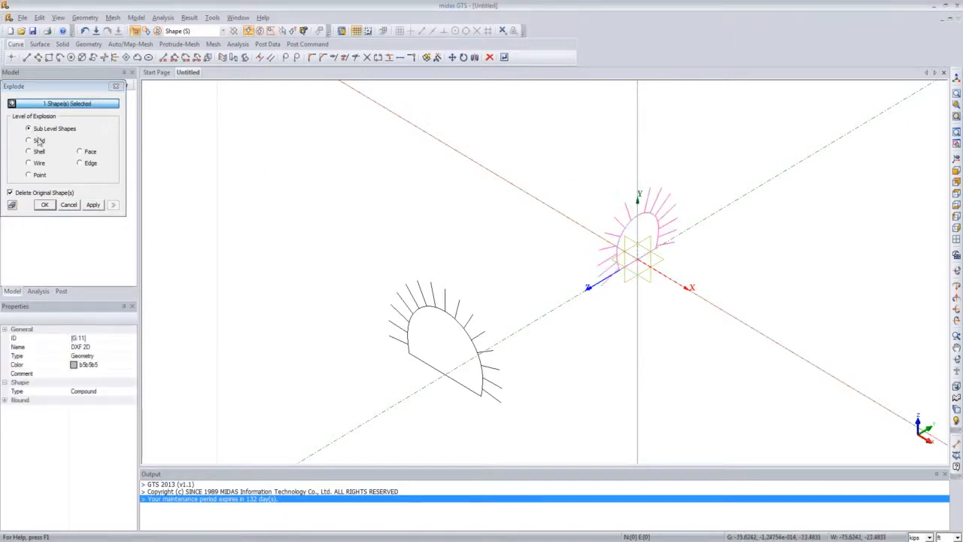
left_click(48, 204)
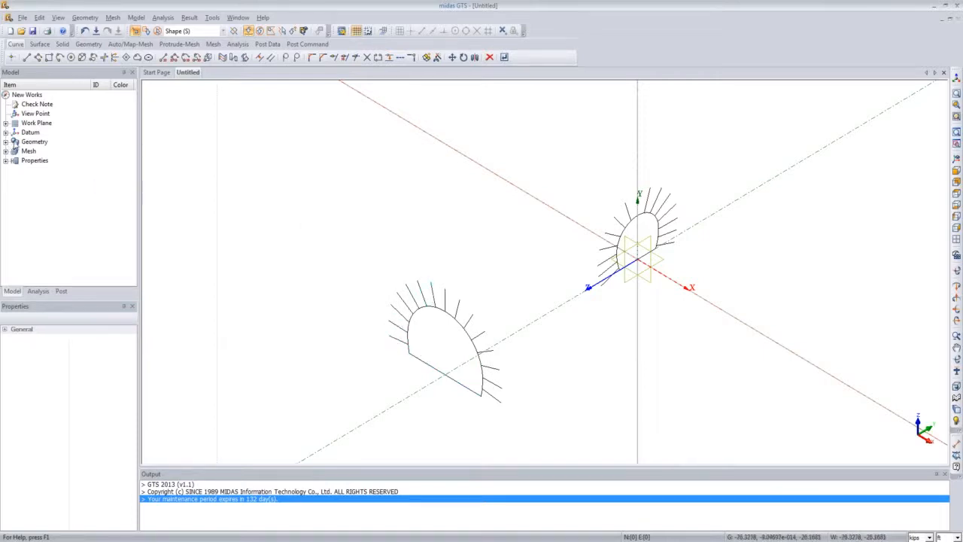
Step: Create a new geometry set named Main RB
left_click(6, 141)
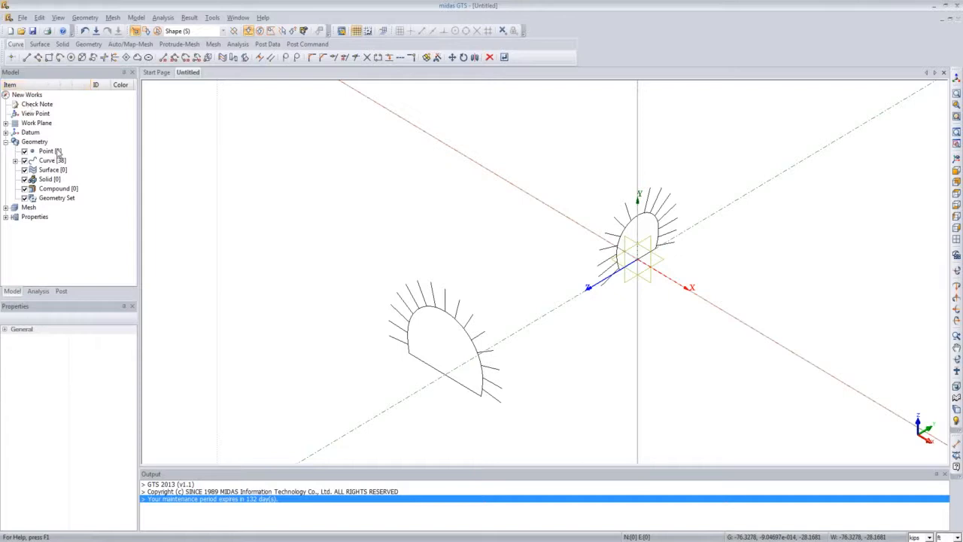
left_click(6, 141)
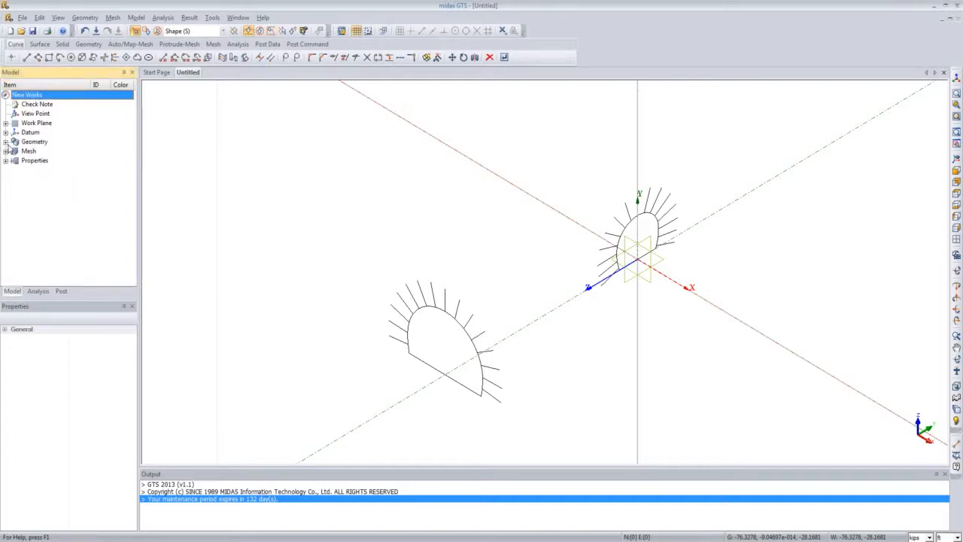
left_click(6, 142)
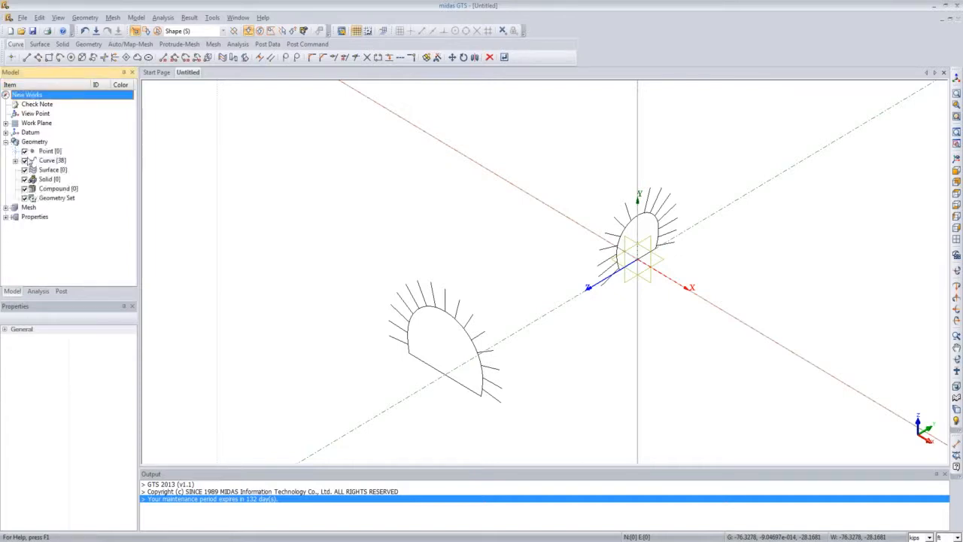
left_click(57, 198)
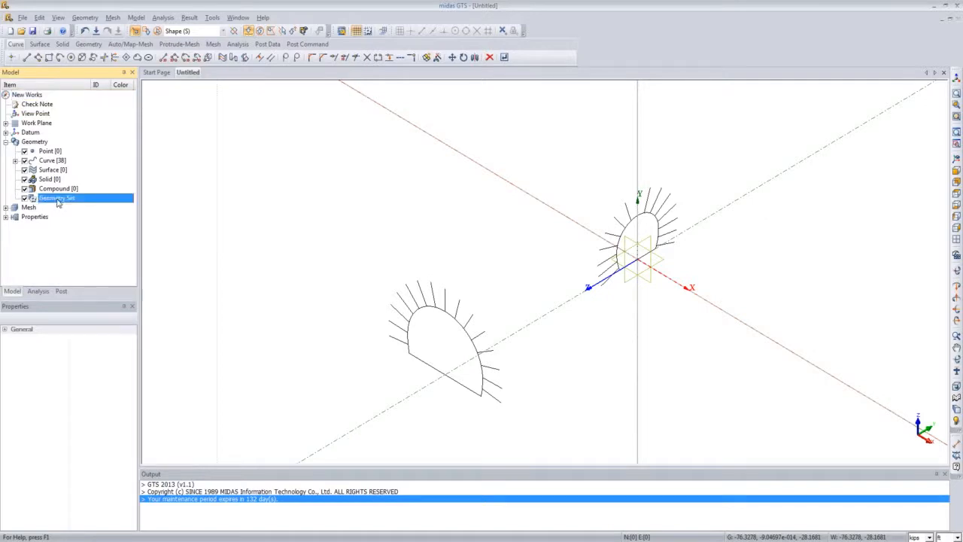
right_click(58, 202)
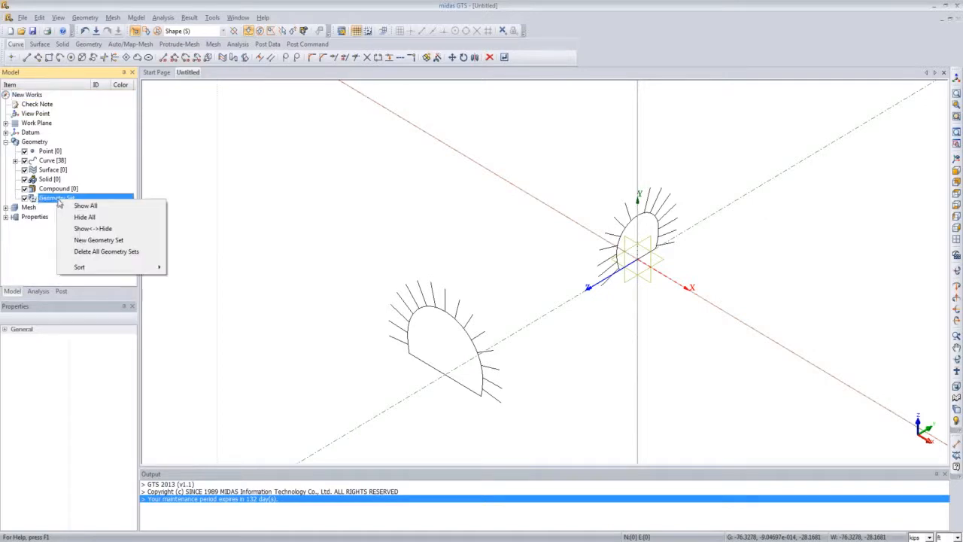
left_click(100, 240)
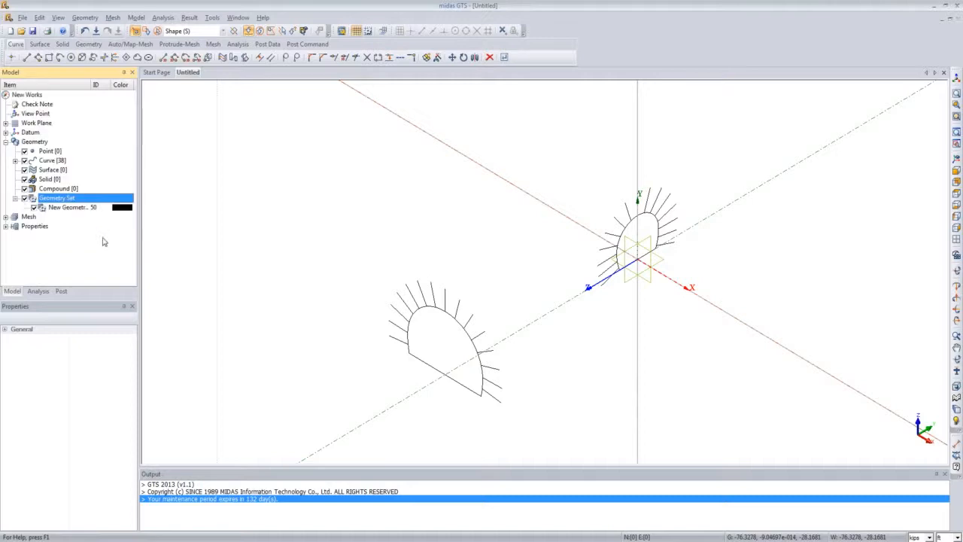
left_click(72, 207)
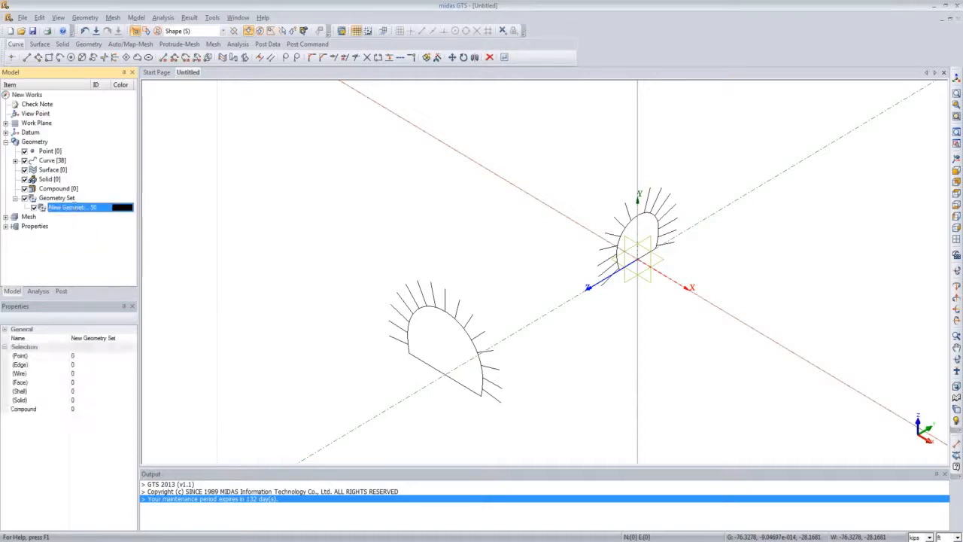
left_click(72, 207)
type("Main RB")
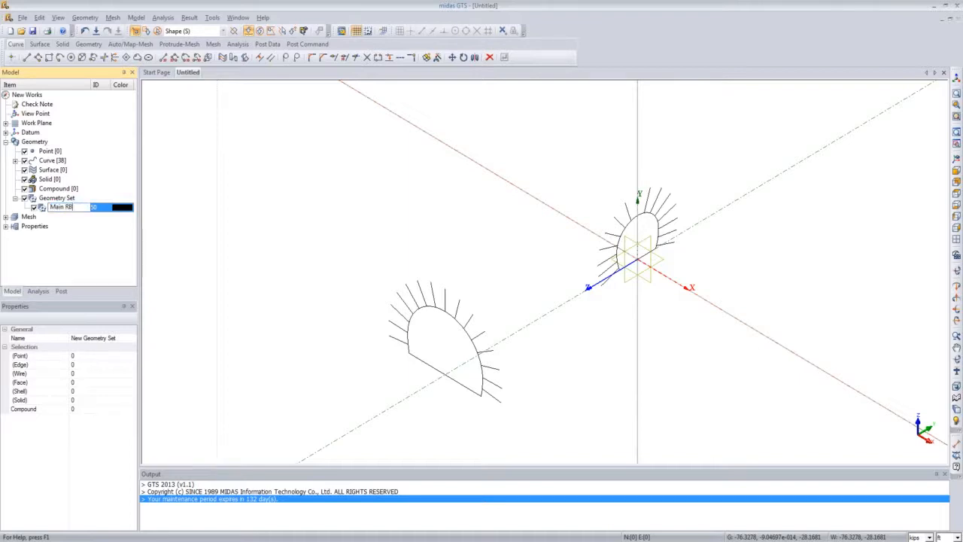
key("Return")
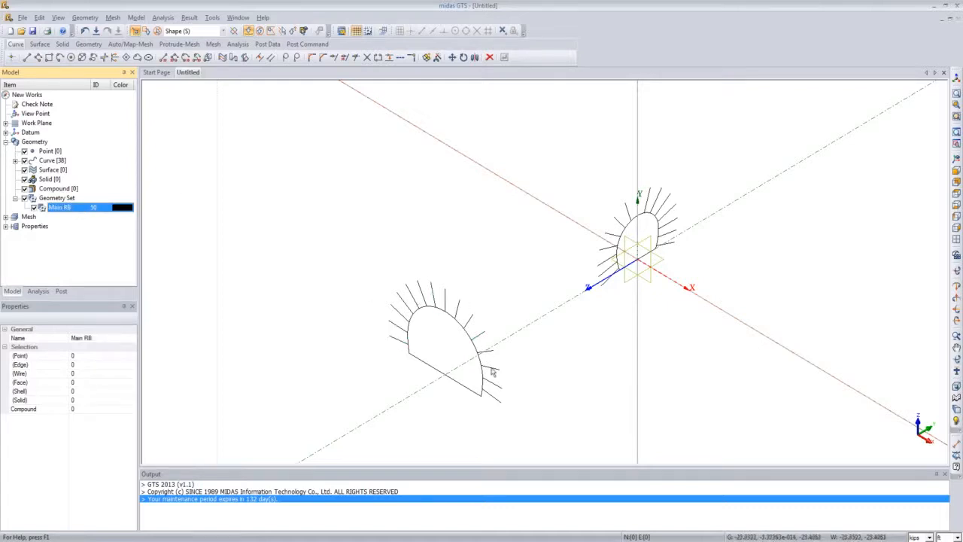
Step: Include the rock bolt lines of the translated tunnel cross-section in the Main RB geometry set
right_click(84, 208)
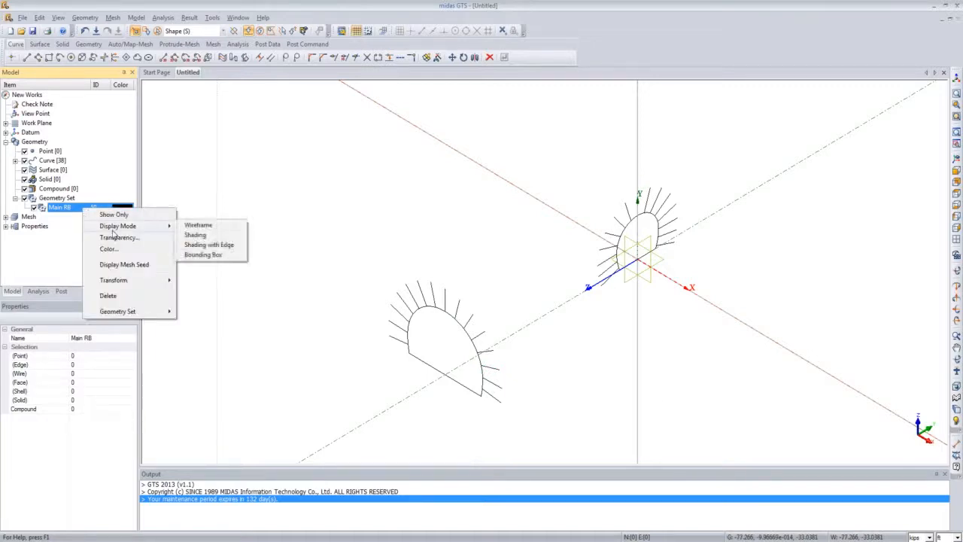
mouse_move(144, 311)
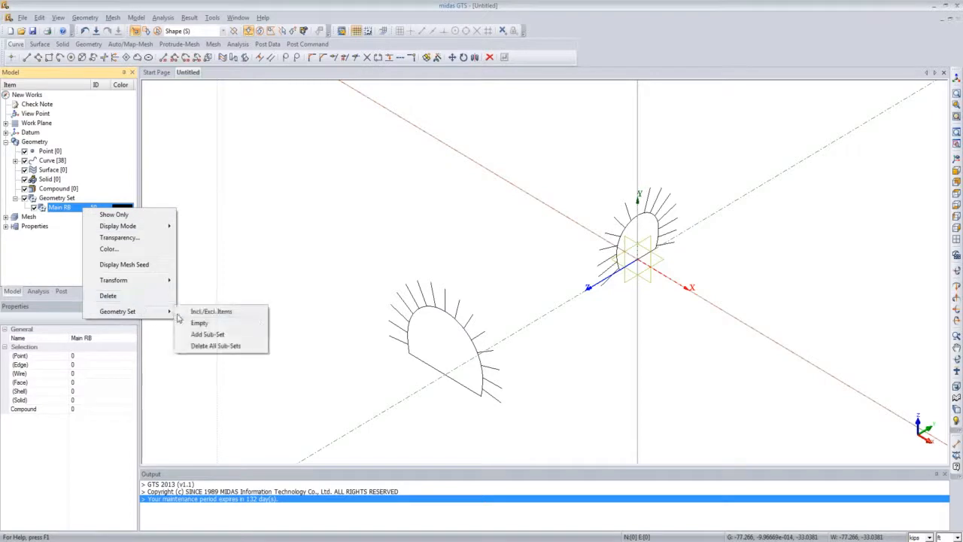
left_click(221, 311)
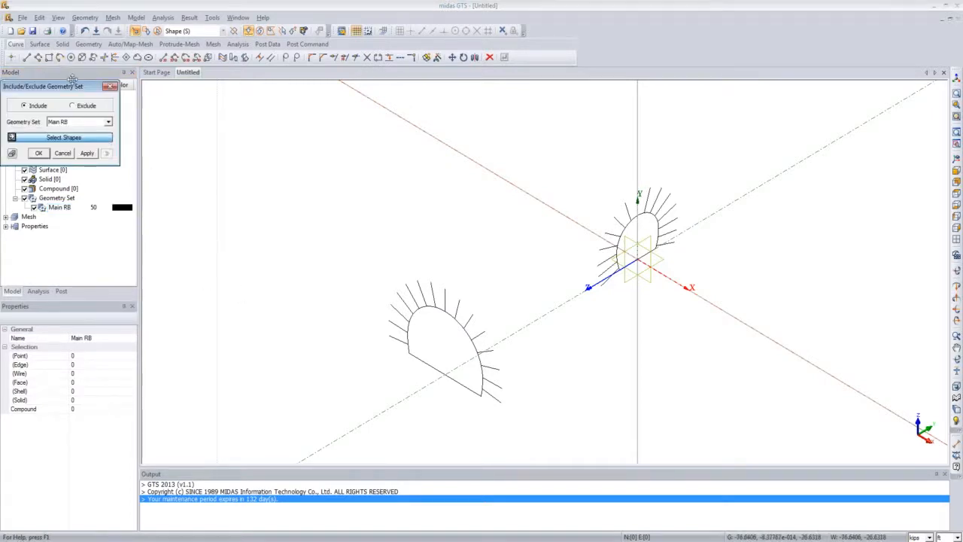
left_click_drag(79, 87, 230, 176)
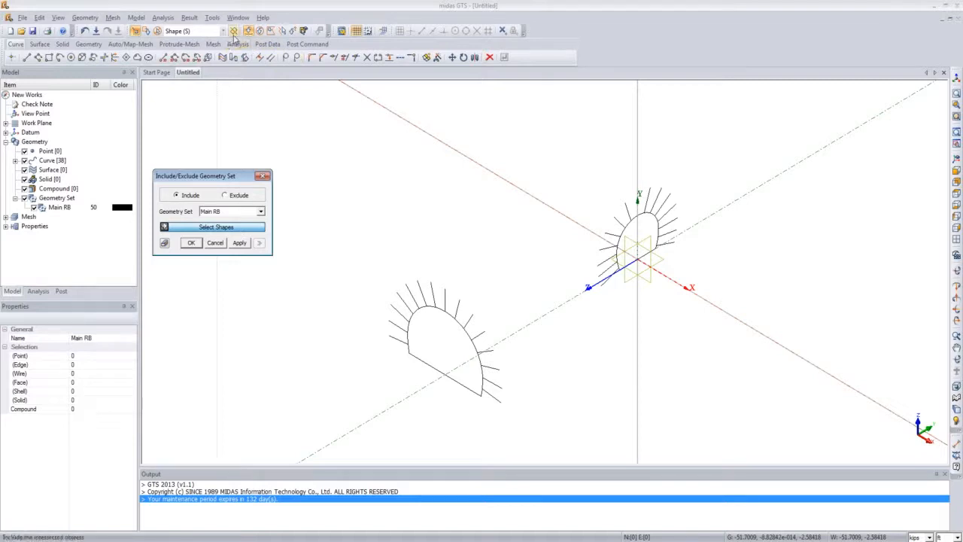
left_click(282, 34)
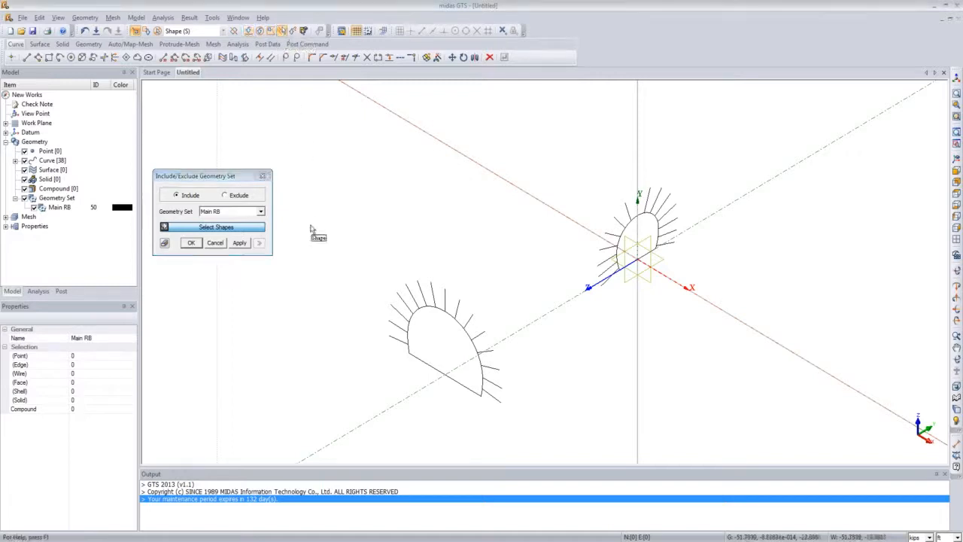
left_click(398, 341)
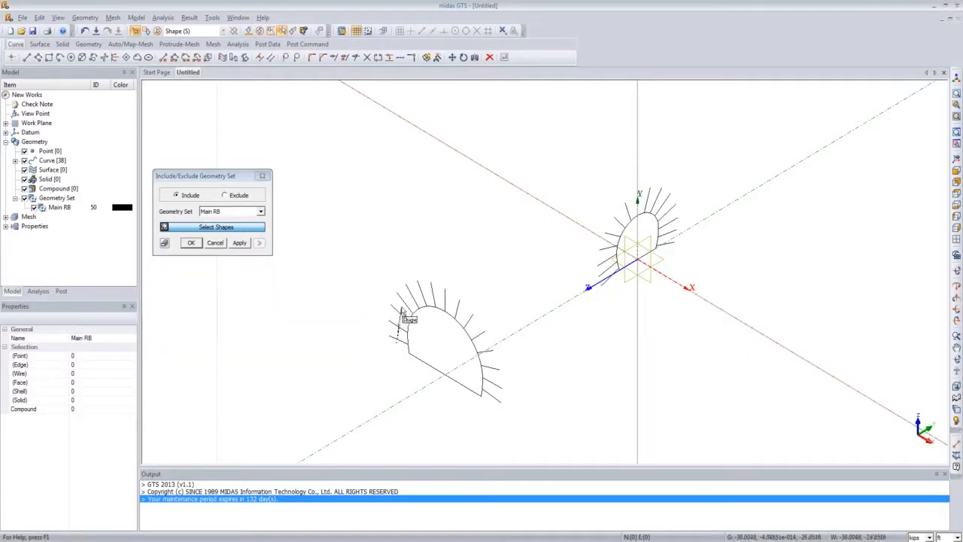
left_click(408, 295)
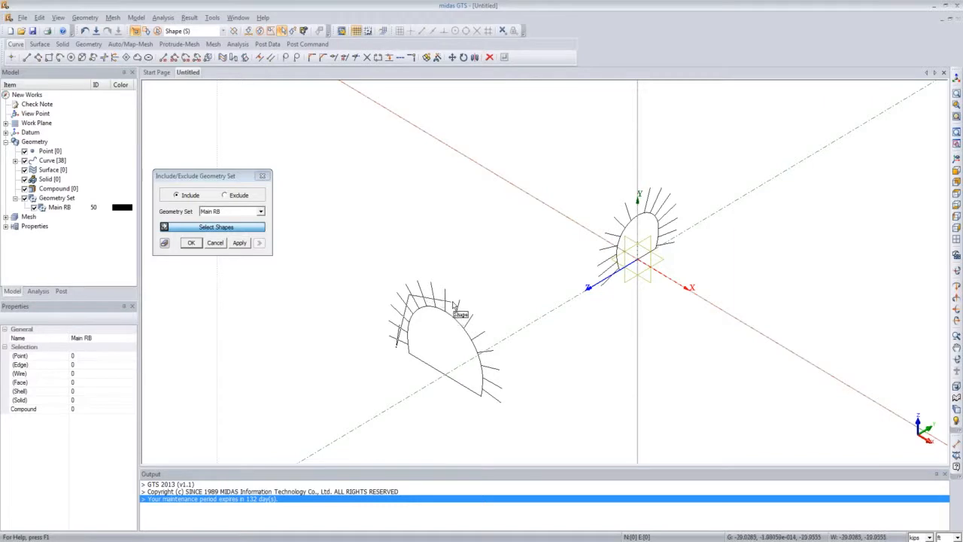
left_click(452, 302)
left_click(479, 341)
left_click(495, 389)
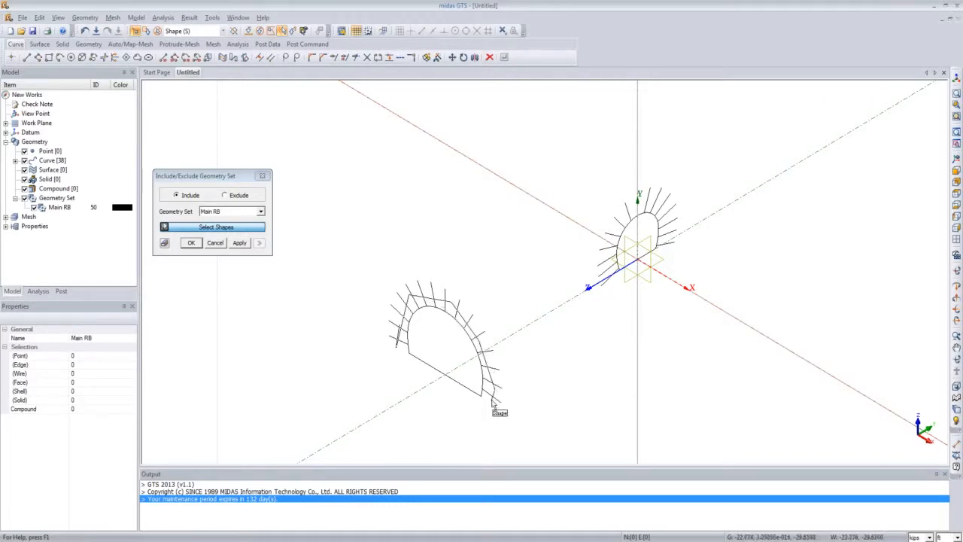
double_click(493, 403)
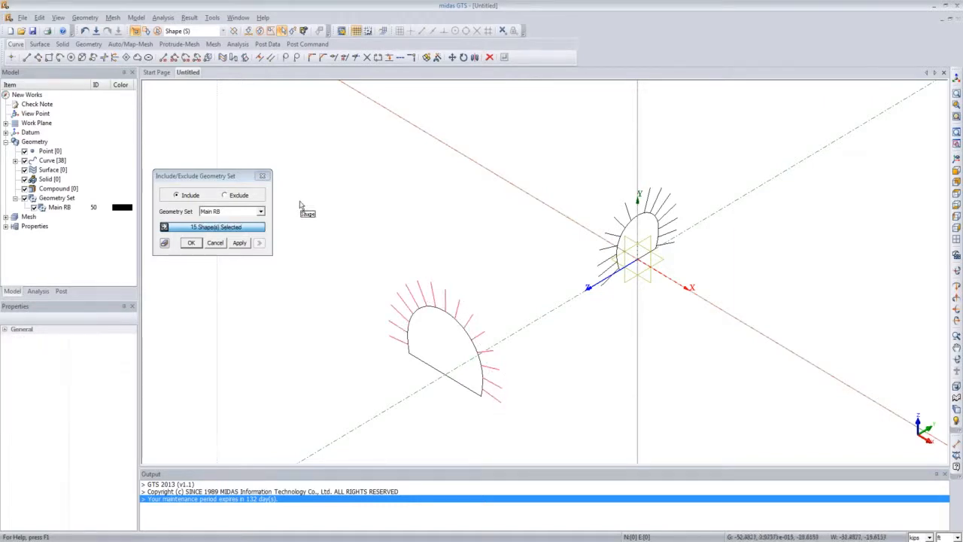
left_click(196, 241)
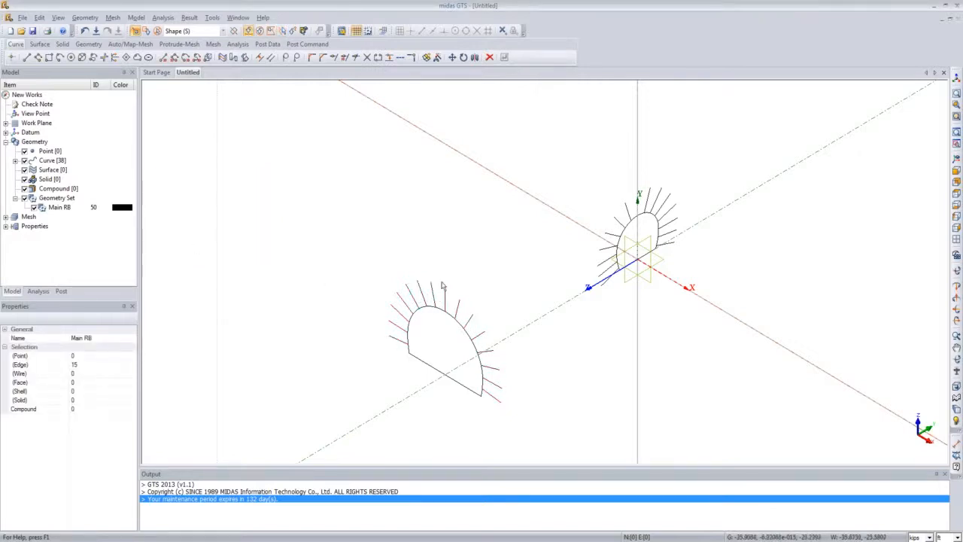
Step: Hide the Main RB geometry set in the view
left_click(34, 208)
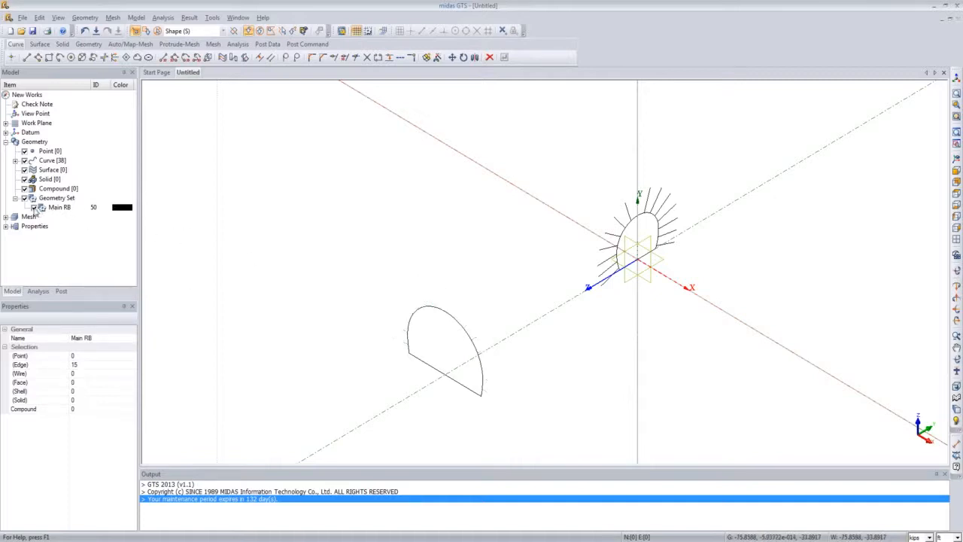
left_click(34, 209)
left_click(34, 208)
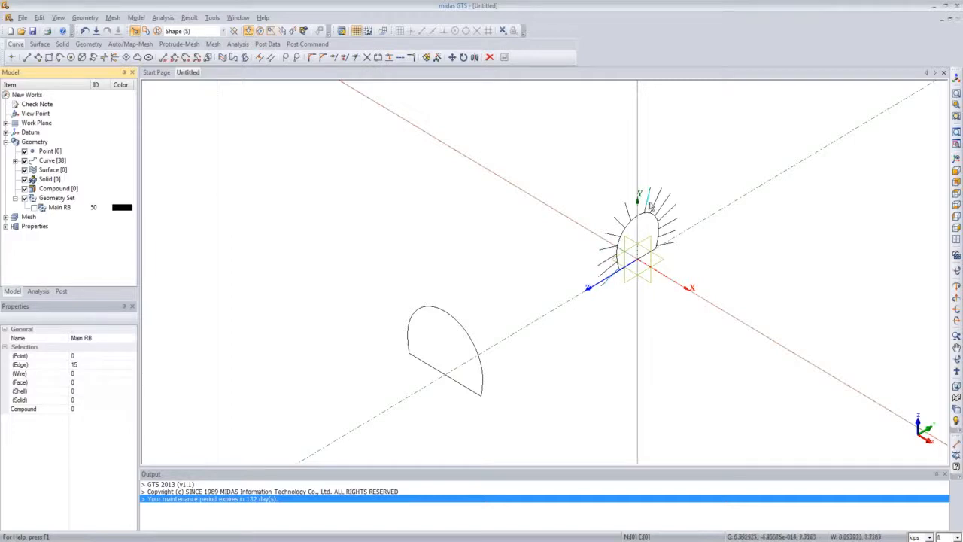
Step: Create another new geometry set named Connect RB
right_click(65, 199)
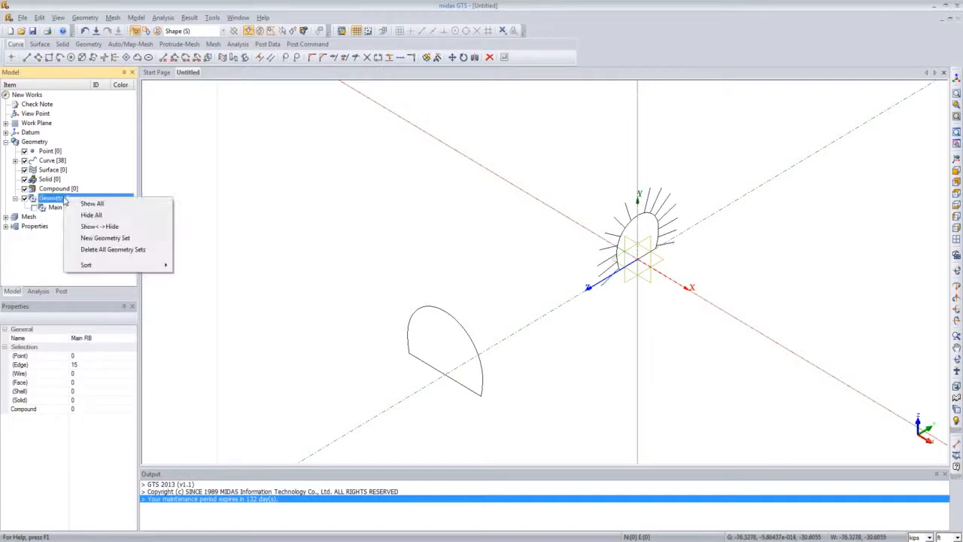
left_click(94, 239)
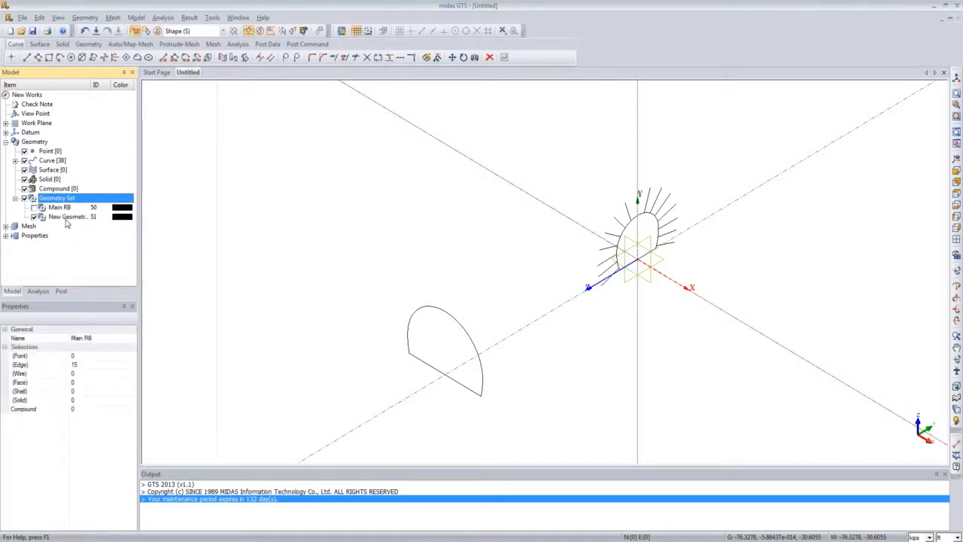
right_click(66, 217)
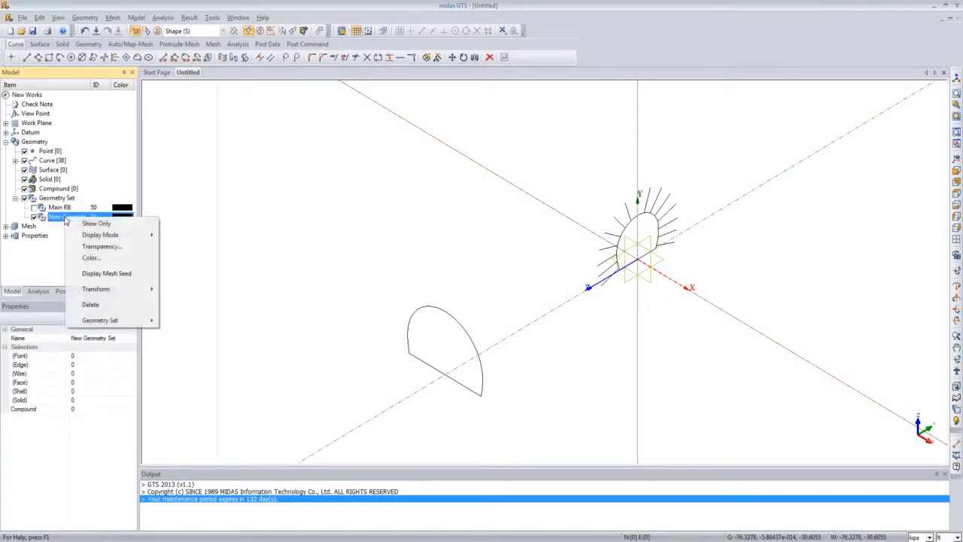
left_click(60, 218)
left_click(61, 217)
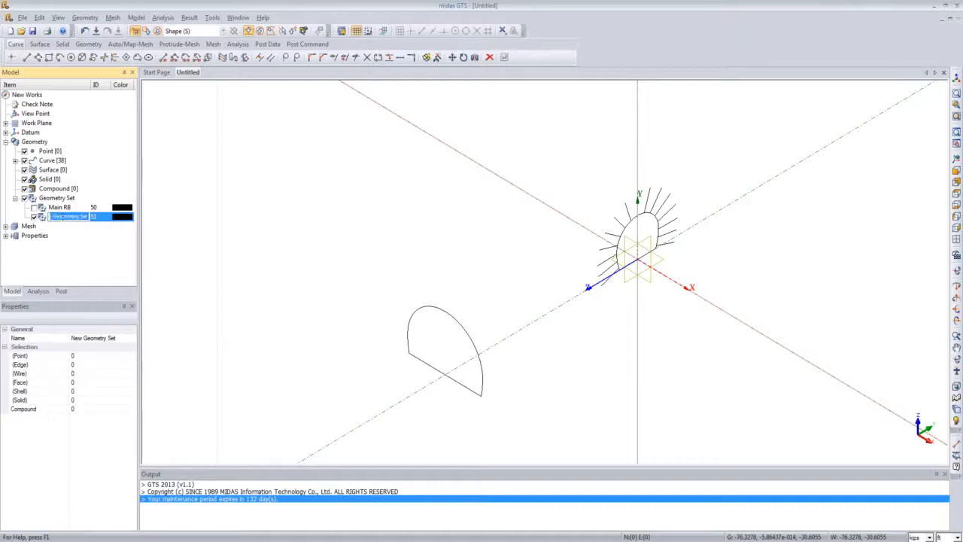
type("Connect RB")
key("Return")
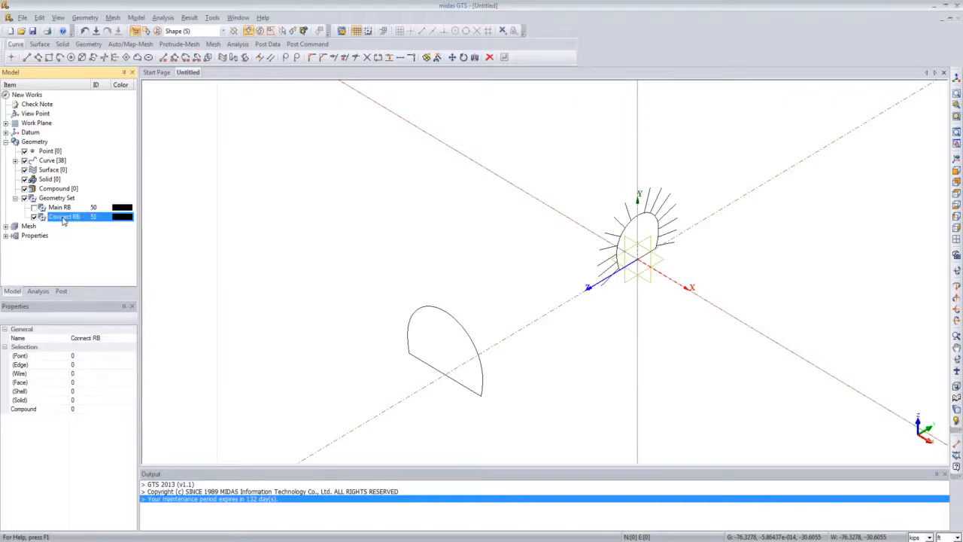
Step: Include the rock bolt lines of the rotated connecting tunnel section in the Connect RB set, then hide it
right_click(95, 216)
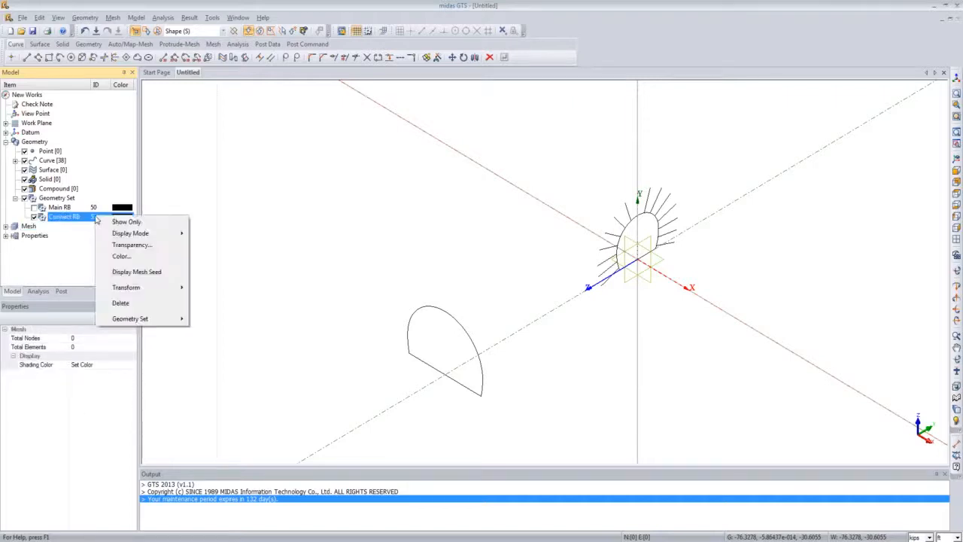
mouse_move(149, 319)
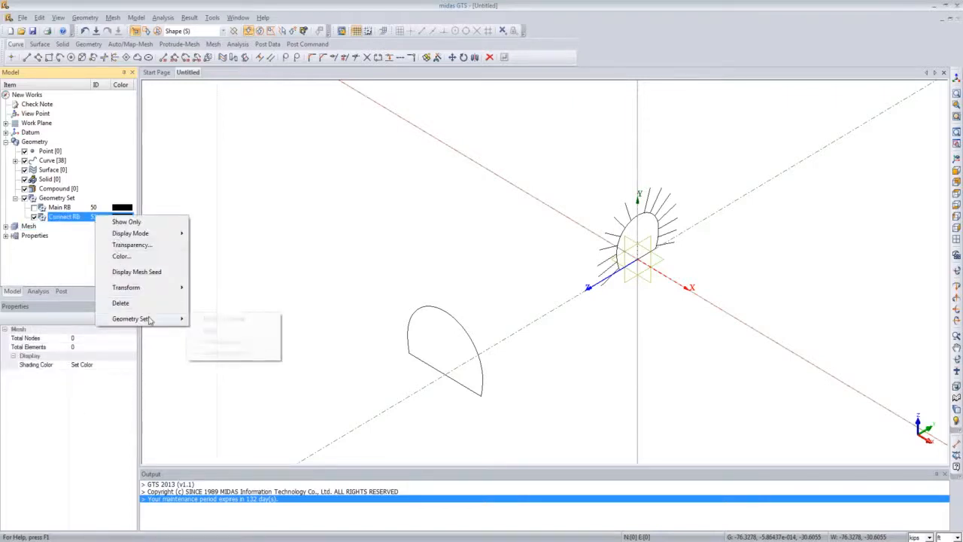
left_click(203, 322)
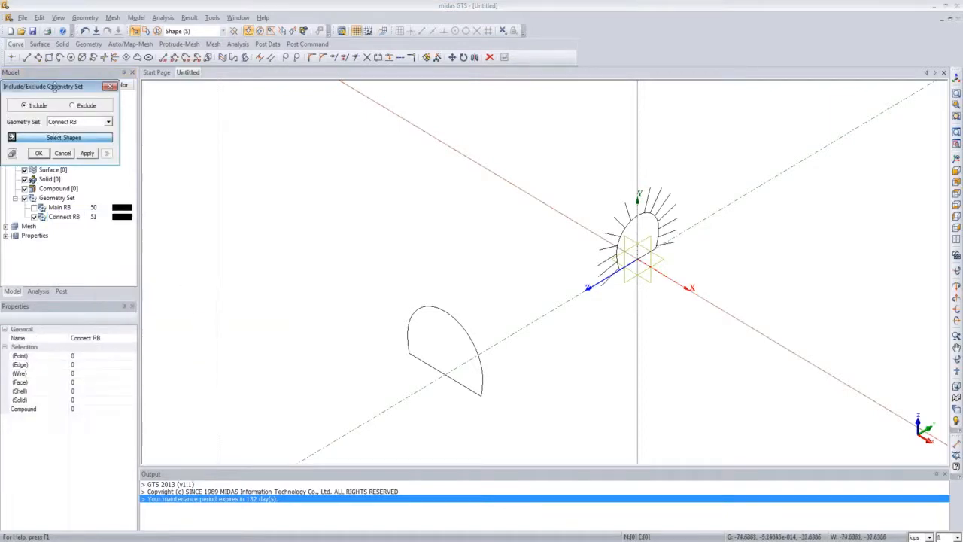
left_click_drag(50, 85, 264, 189)
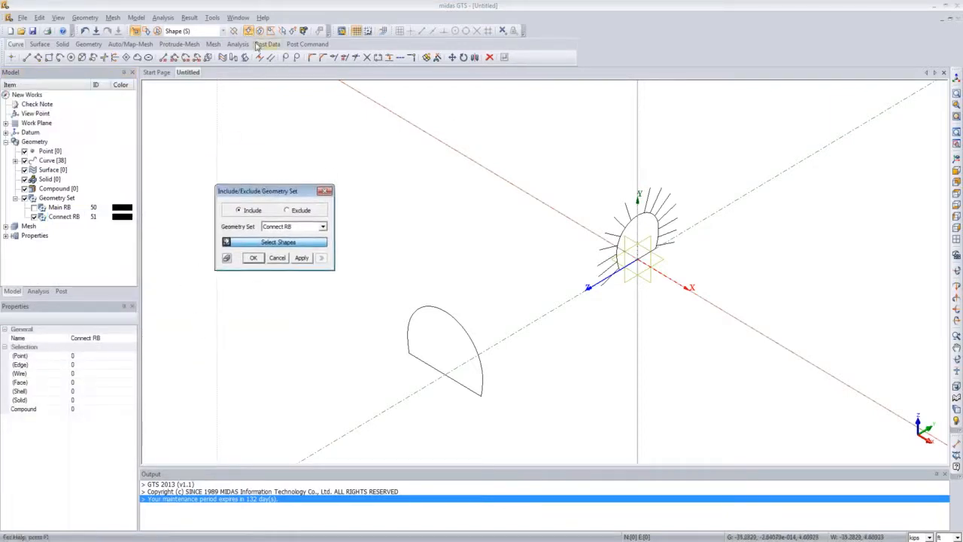
left_click(281, 30)
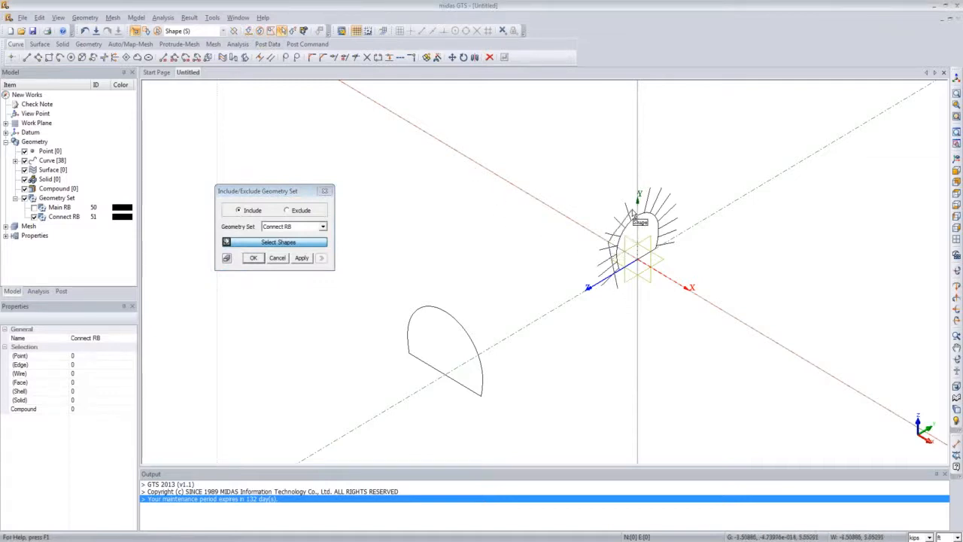
double_click(667, 254)
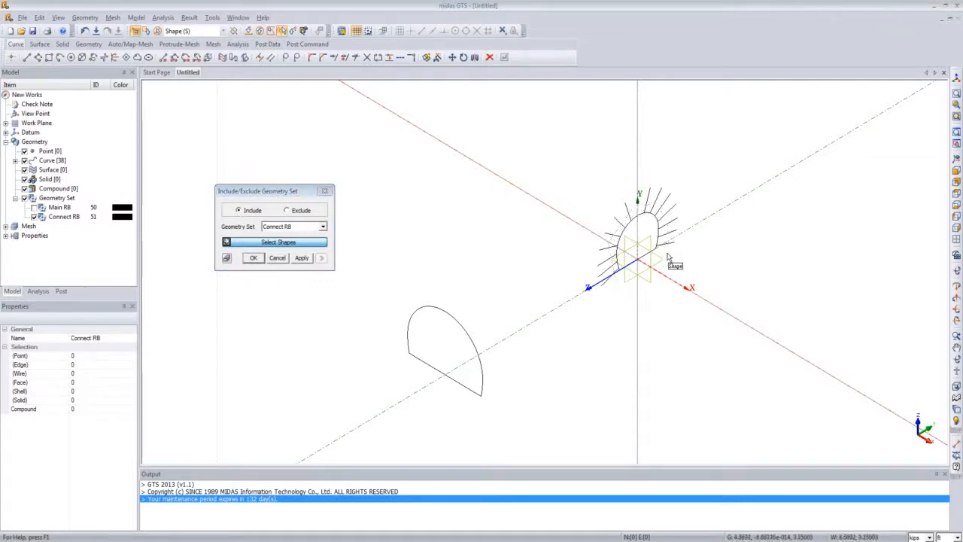
left_click(253, 257)
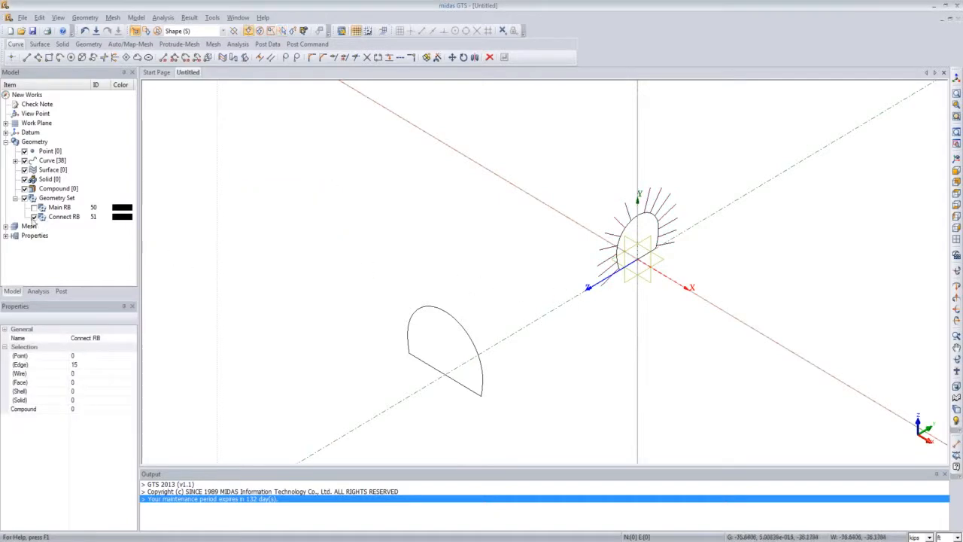
left_click(33, 218)
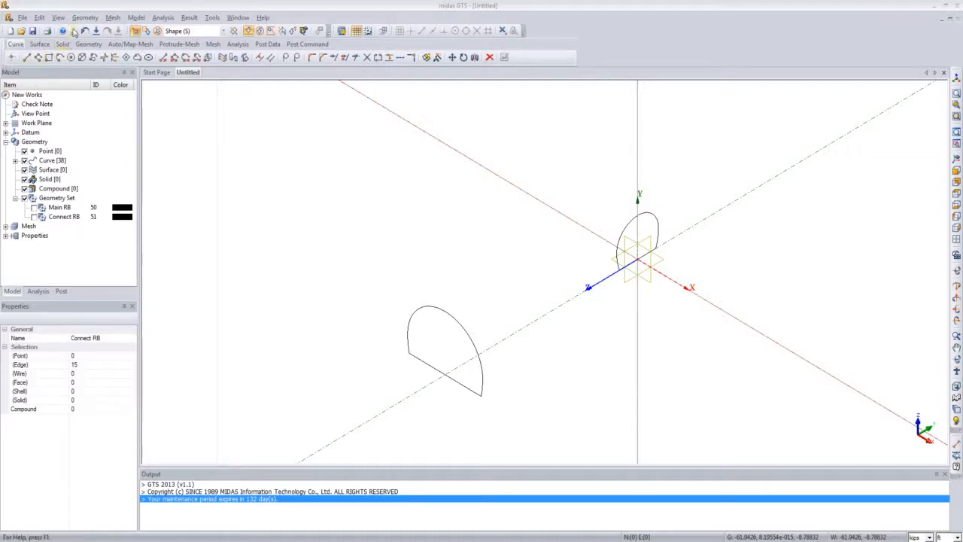
Step: Make a wire from all edges of the translated main tunnel cross-section using the Single Entity method
left_click(84, 17)
mouse_move(96, 70)
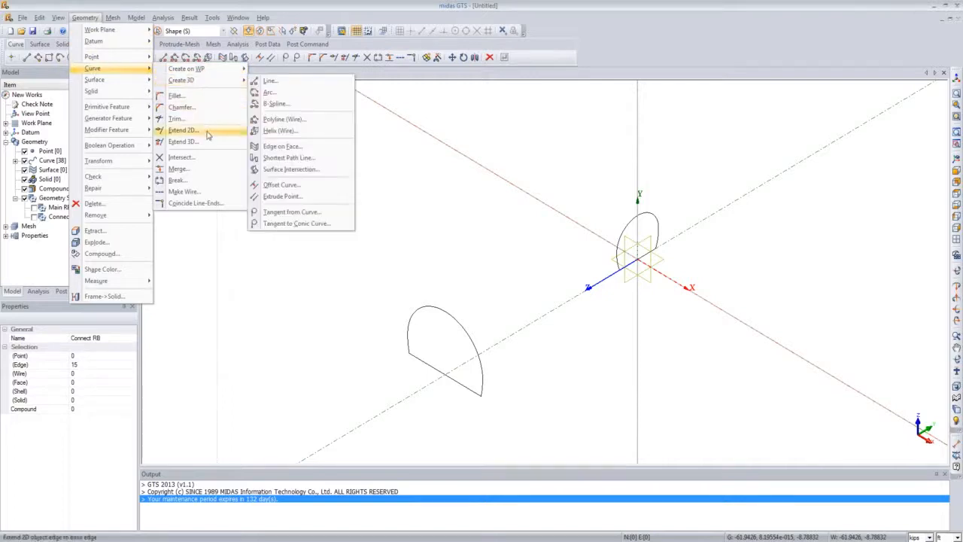
left_click(203, 193)
left_click_drag(103, 79, 269, 161)
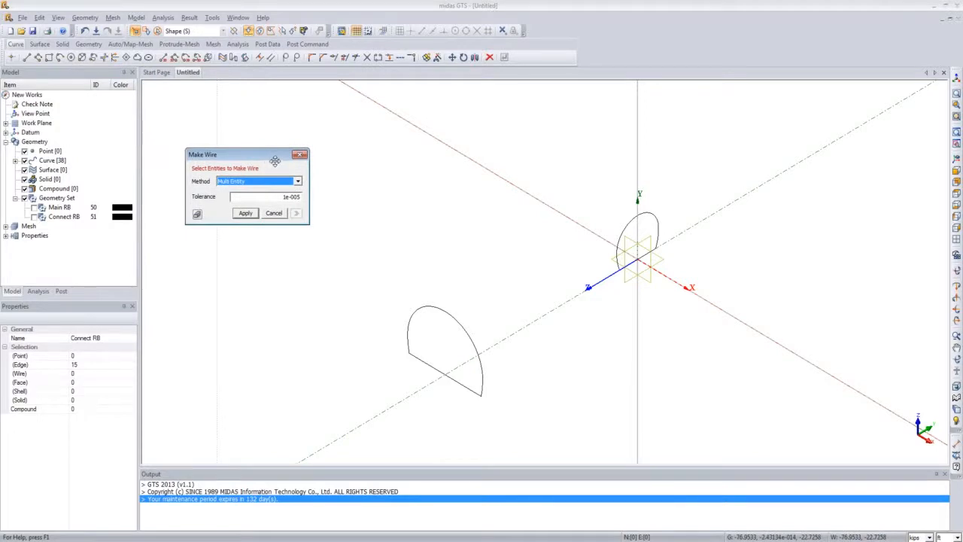
left_click(418, 332)
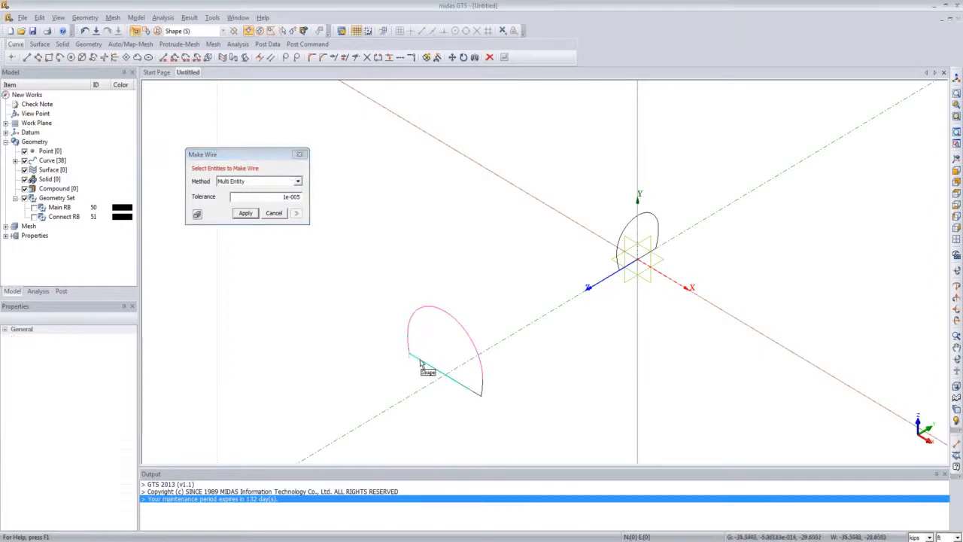
left_click(444, 374)
left_click(469, 387)
left_click(482, 386)
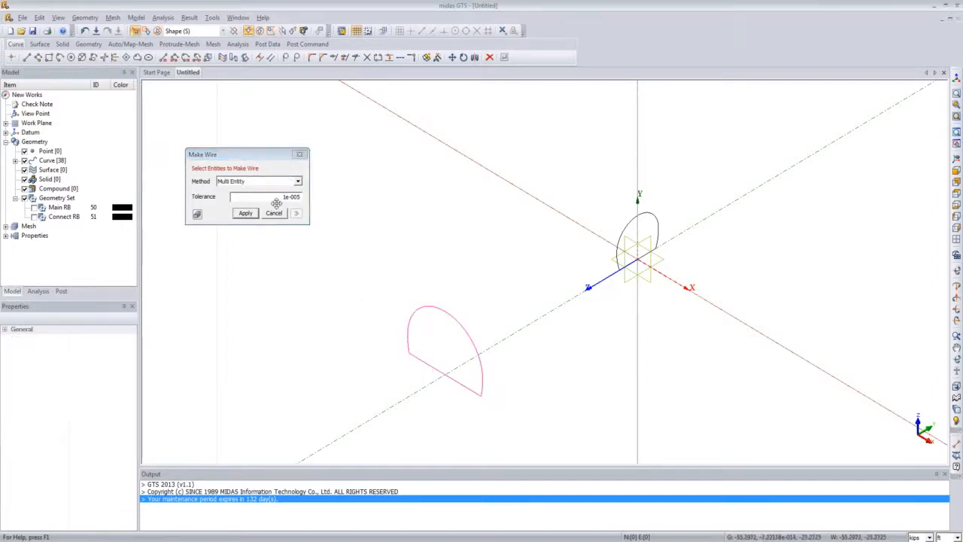
left_click(297, 181)
left_click(255, 195)
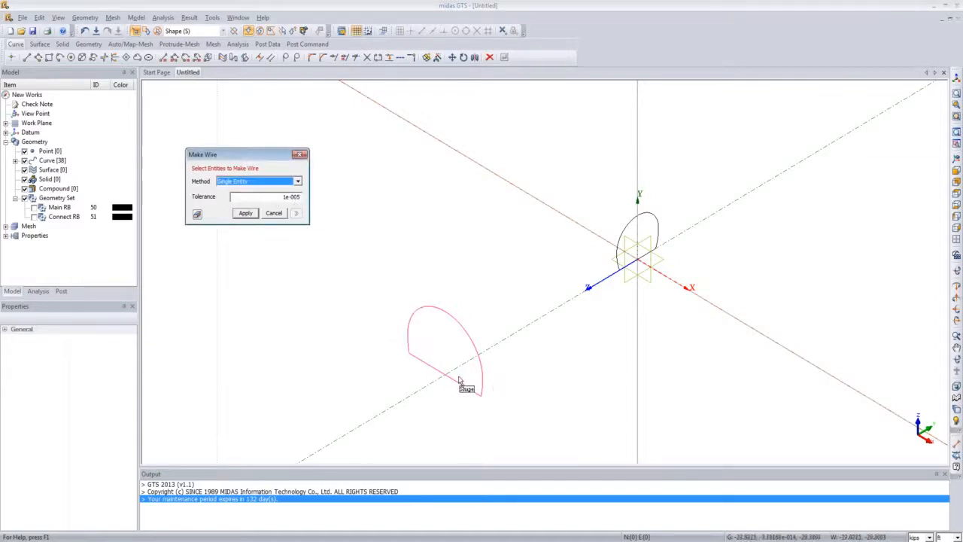
left_click(251, 215)
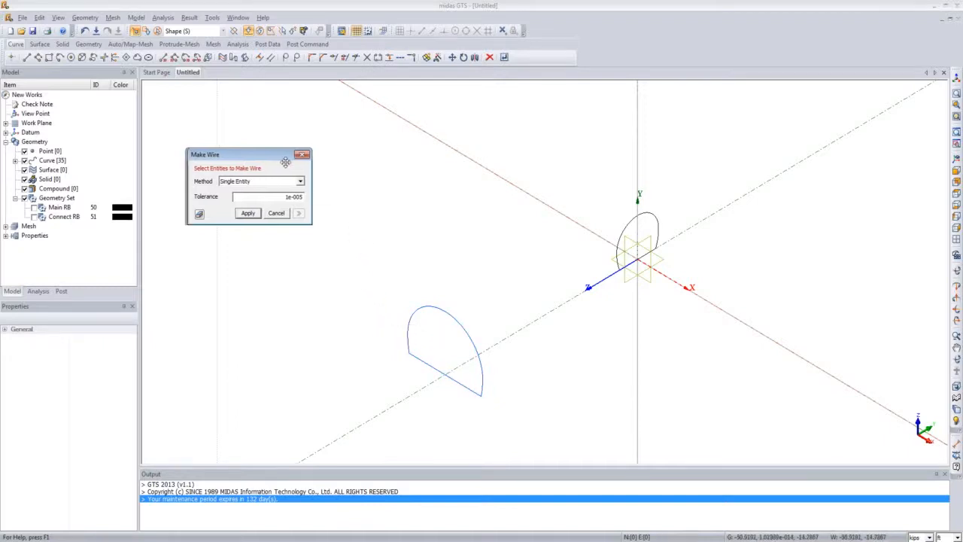
Step: Make a wire from the edges of the rotated connecting tunnel section and close the Make Wire dialog
left_click_drag(280, 156, 473, 145)
left_click(638, 223)
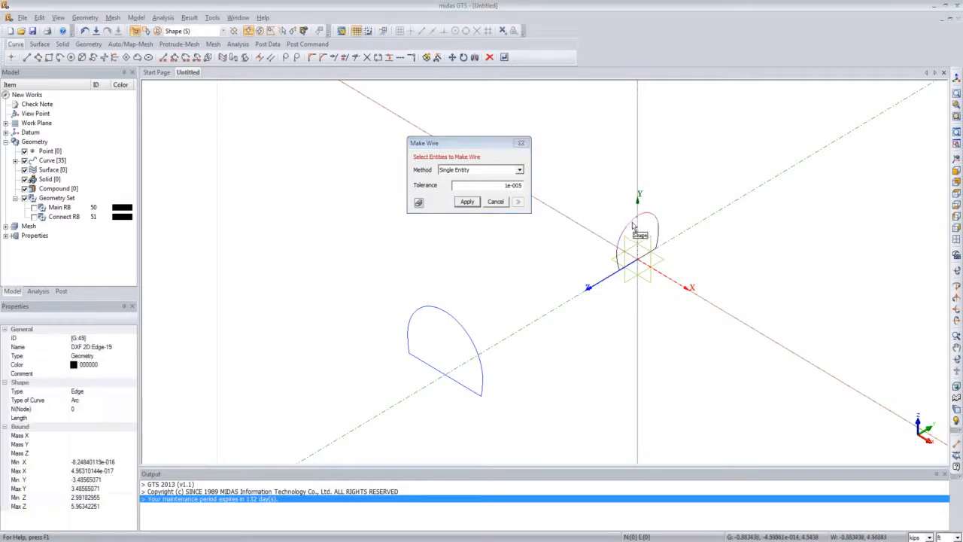
left_click(618, 259)
left_click(632, 262)
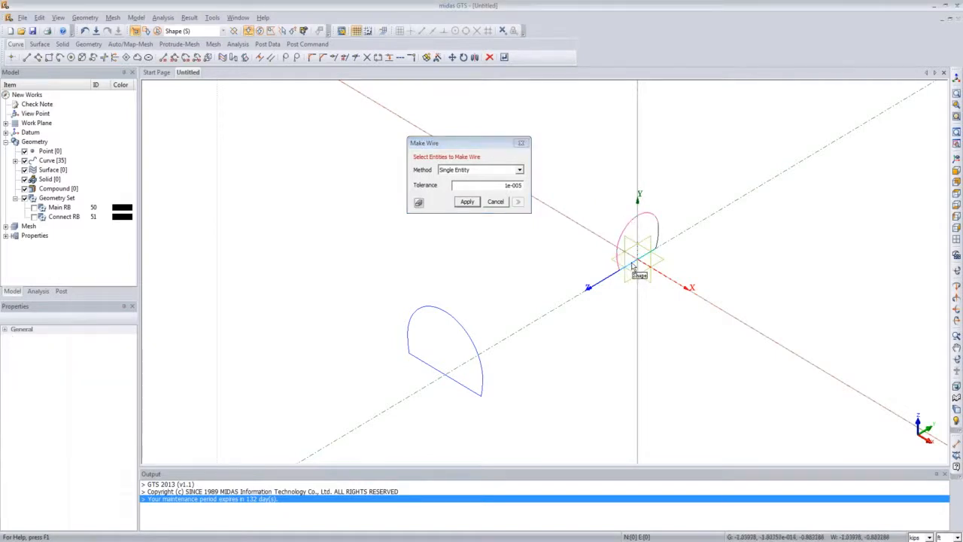
left_click(657, 244)
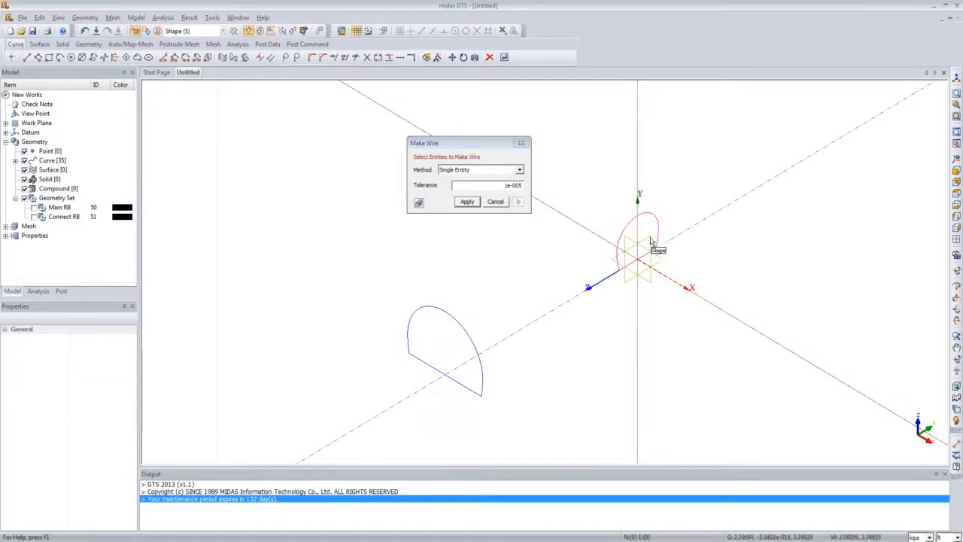
left_click(477, 203)
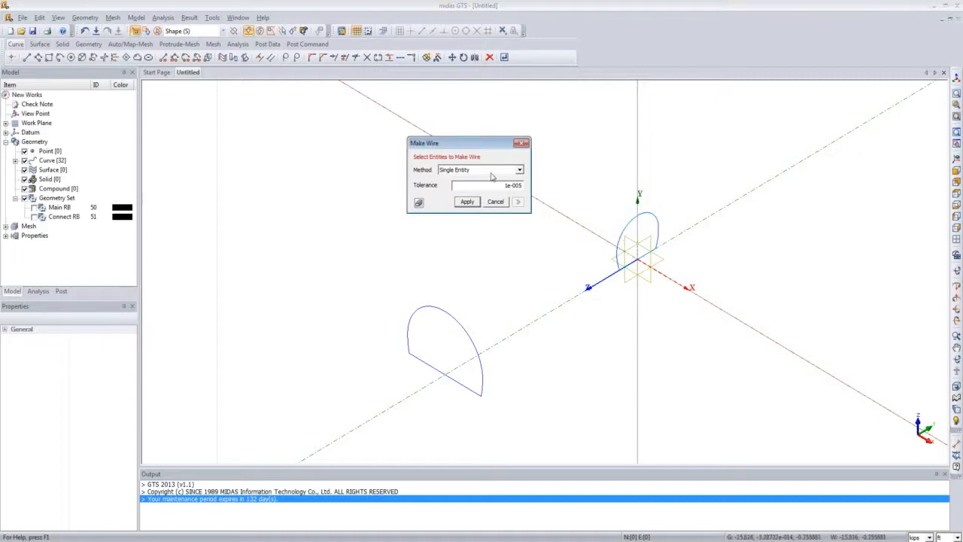
left_click(521, 143)
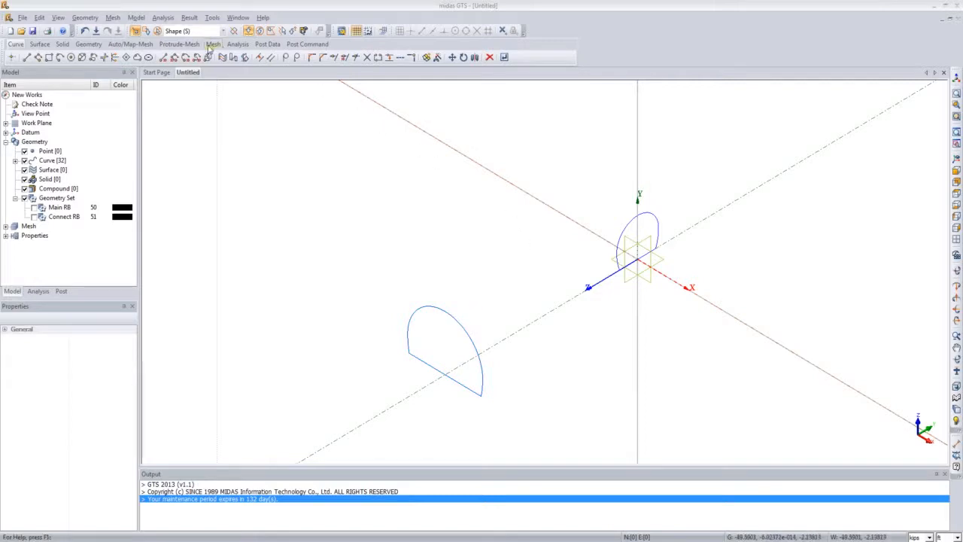
Step: Start an Extrude with the main tunnel section wire as profile and the Z axis as extrusion direction
left_click(84, 17)
mouse_move(118, 79)
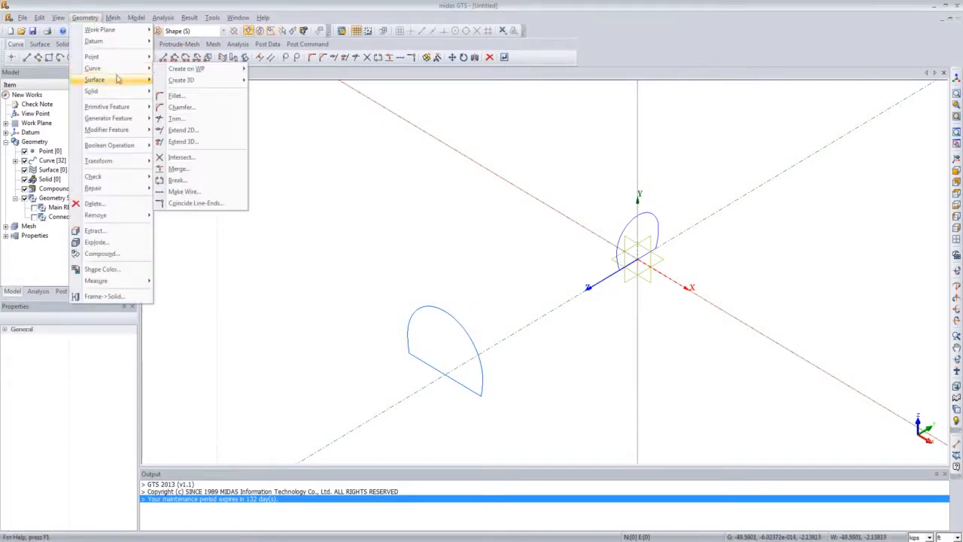
mouse_move(124, 119)
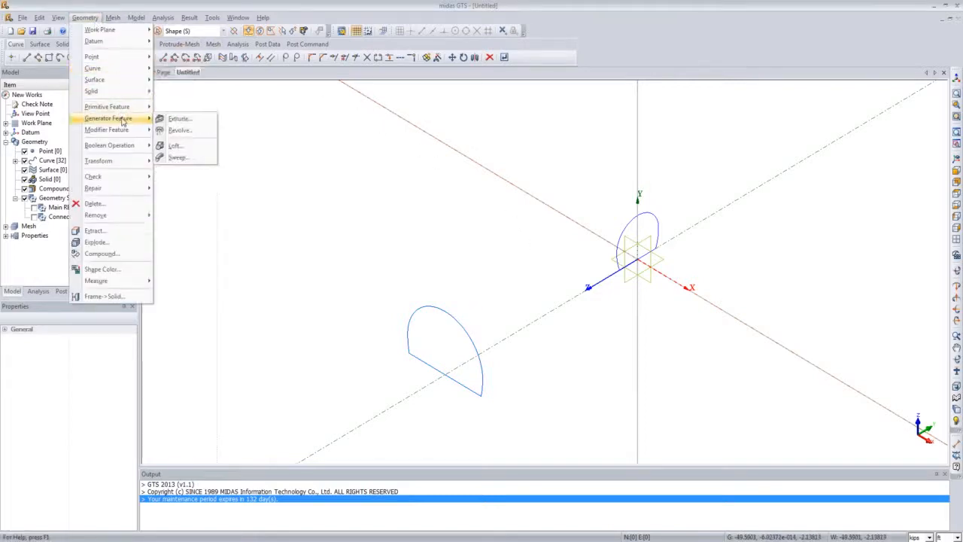
left_click(171, 120)
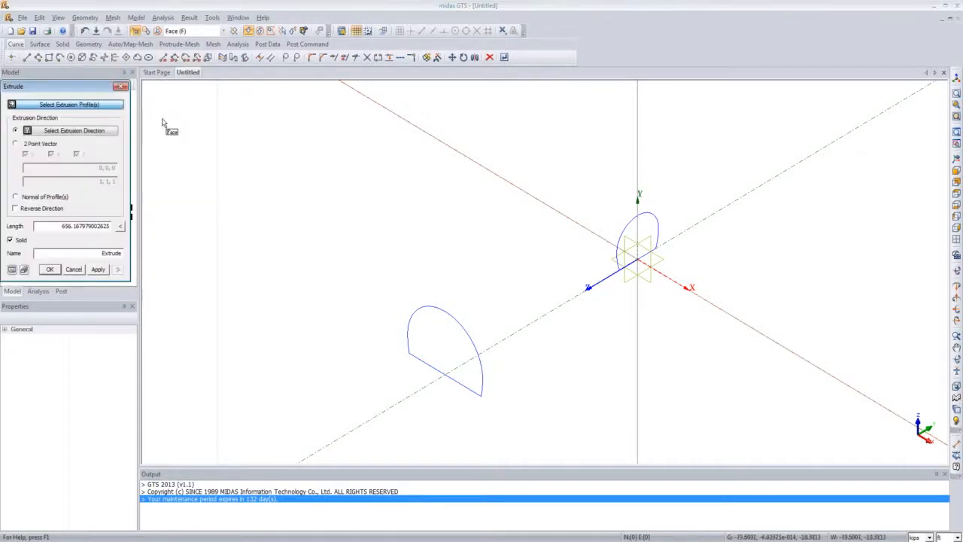
left_click_drag(85, 81, 277, 154)
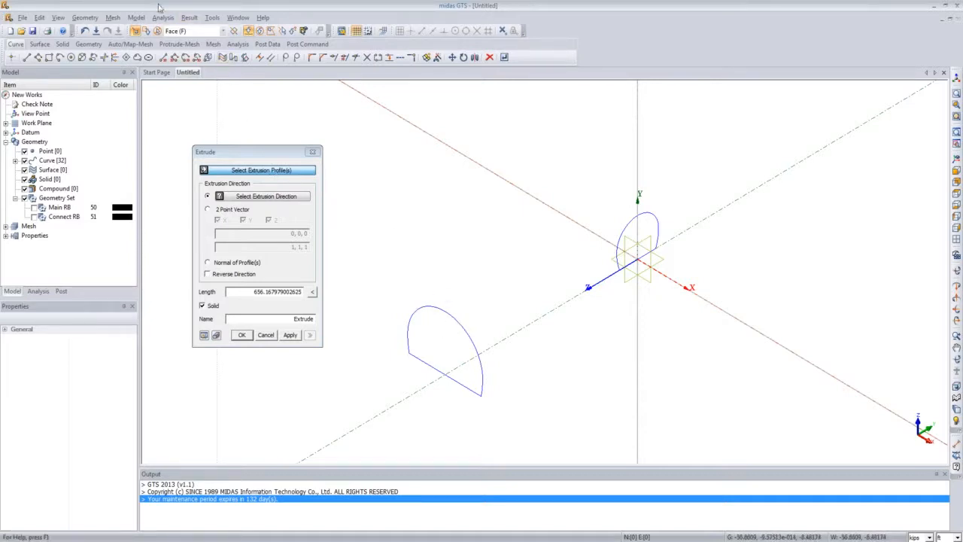
left_click(222, 31)
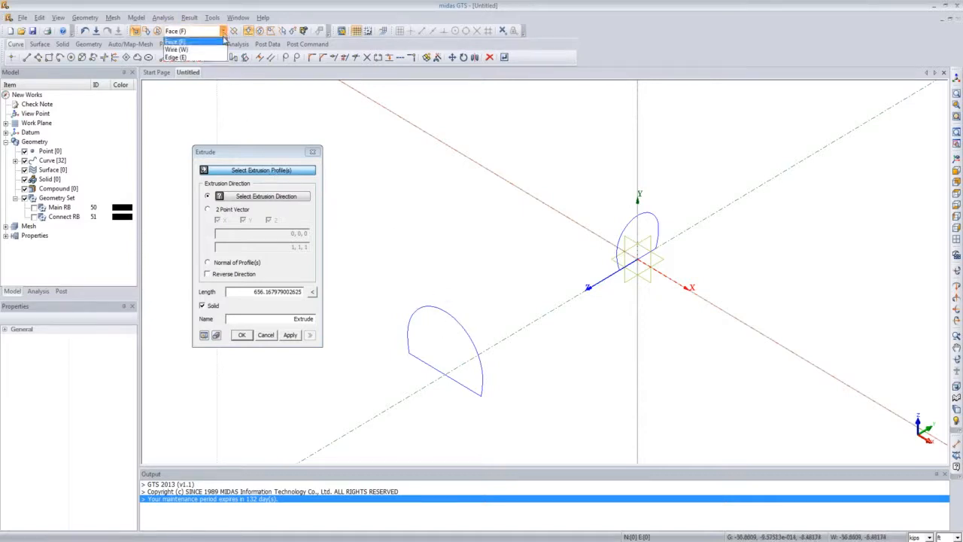
left_click(215, 49)
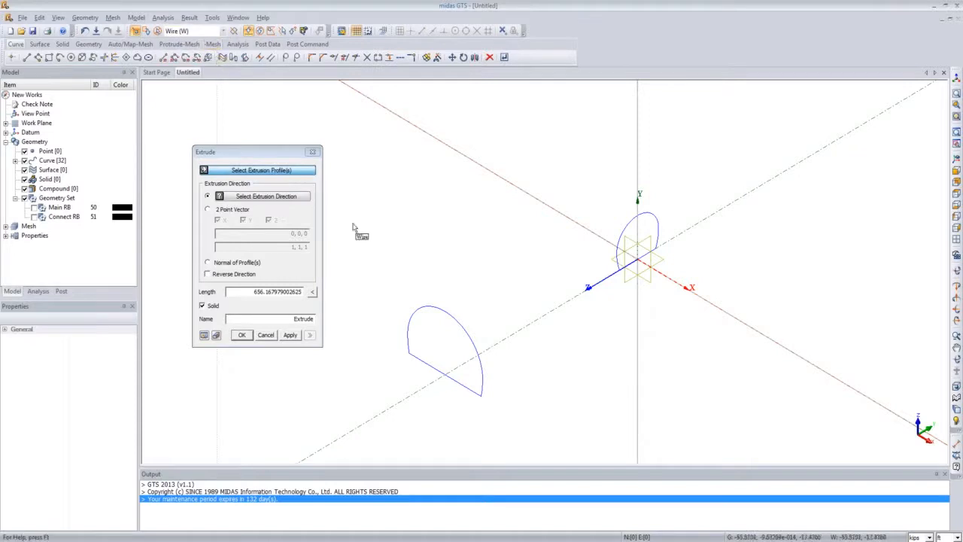
left_click(424, 309)
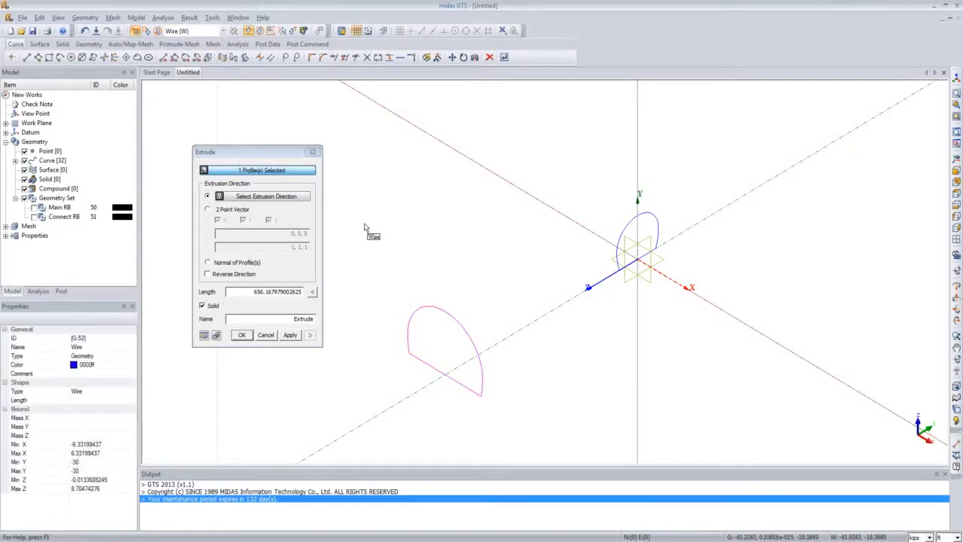
left_click(289, 197)
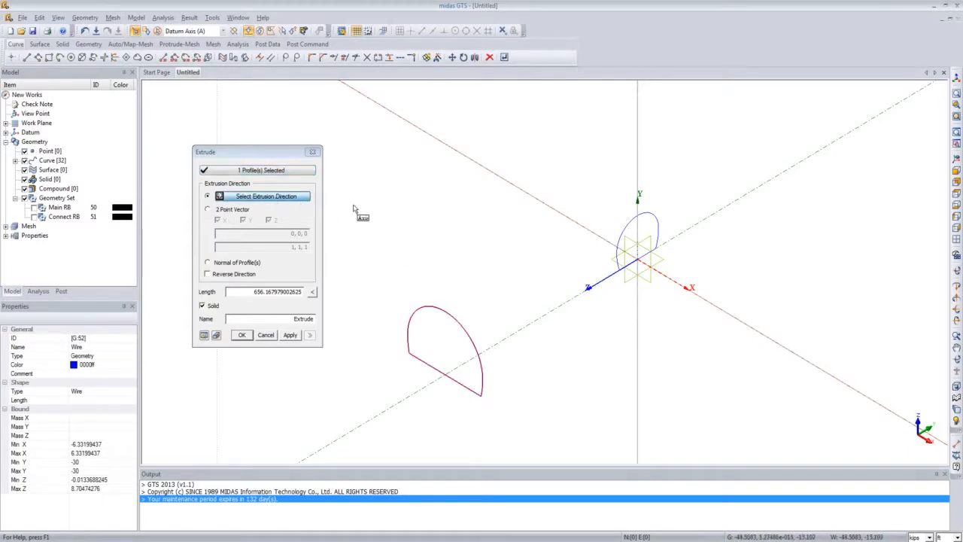
left_click(533, 327)
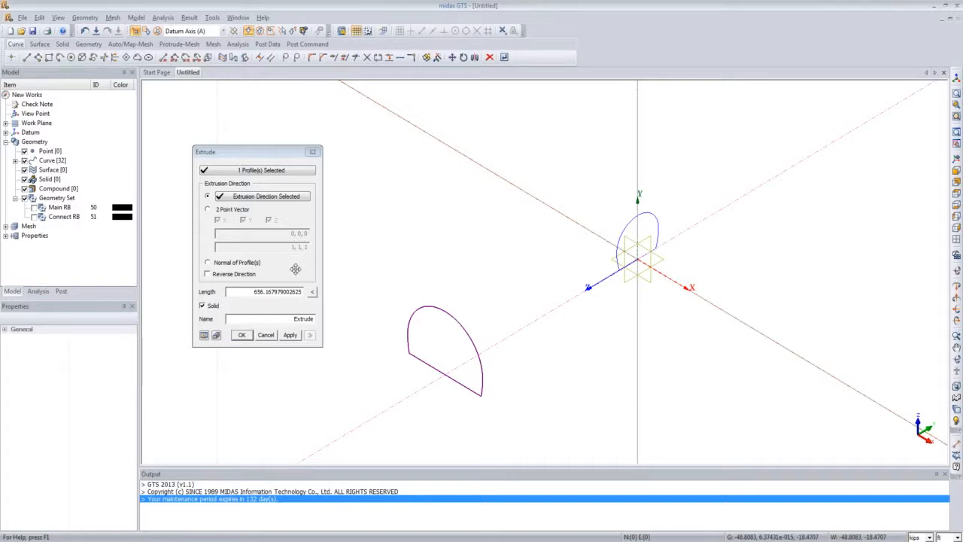
Step: Set the extrusion length to 60 and the name to Main Tunnel, preview it, and confirm the solid
left_click_drag(249, 291, 303, 300)
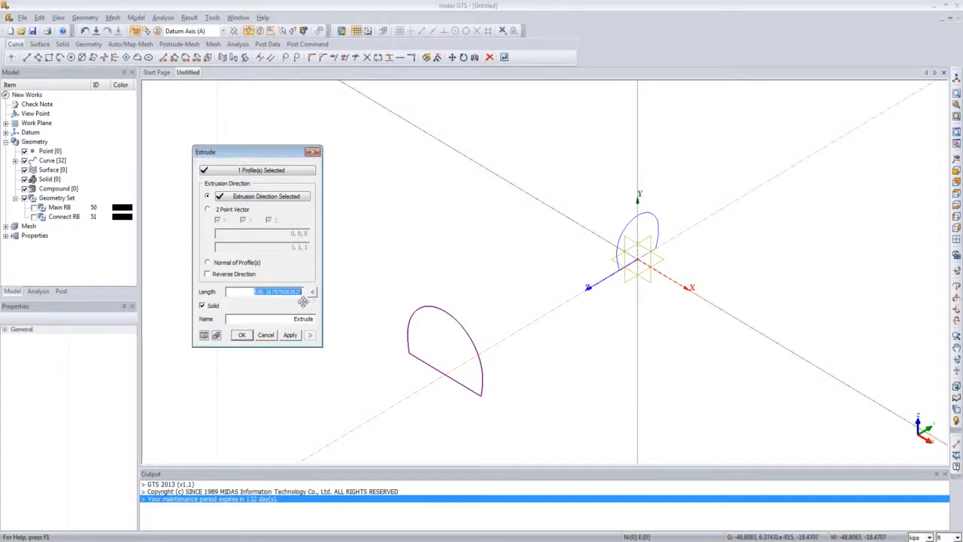
type("60")
double_click(285, 319)
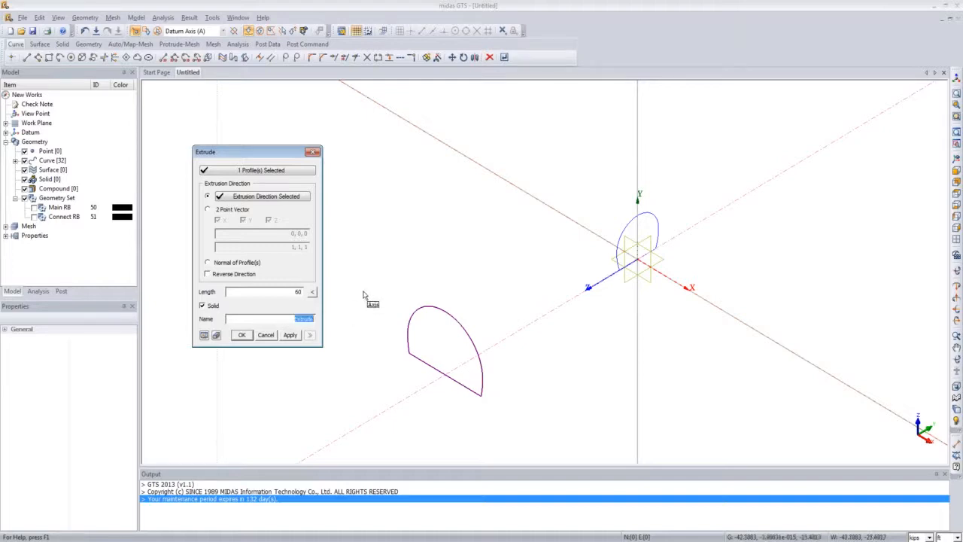
type("Main Tunnel")
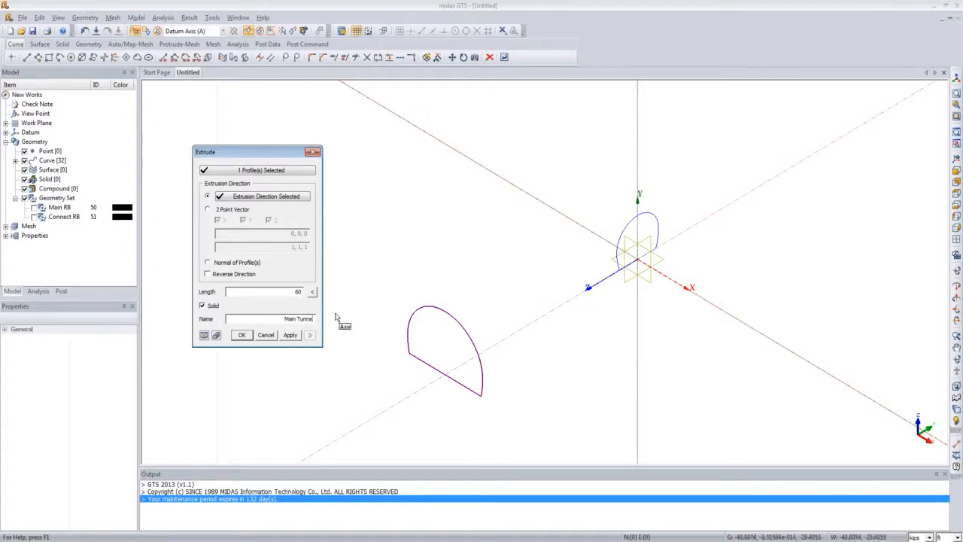
left_click(204, 335)
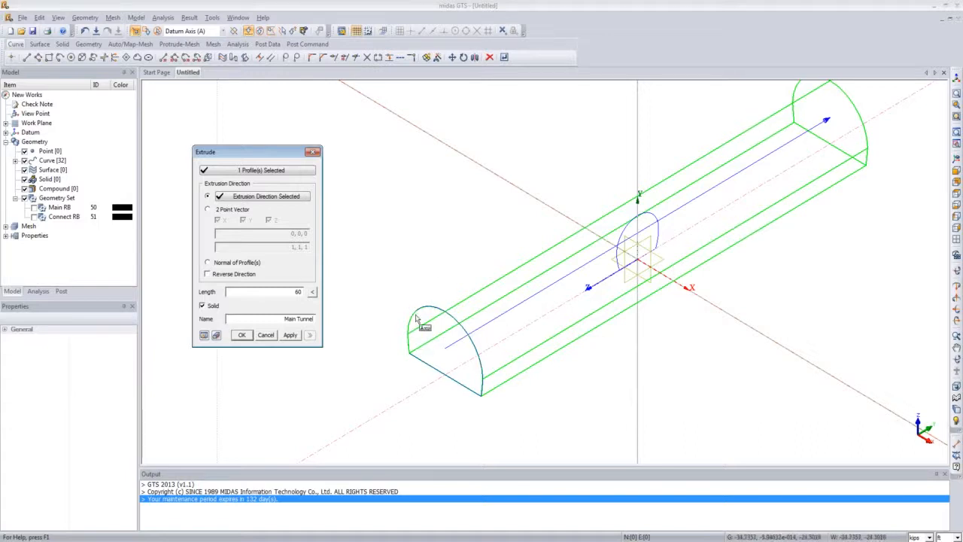
left_click(242, 335)
Step: Hide the Main Tunnel solid in the model tree
scroll(595, 255, "down", 6)
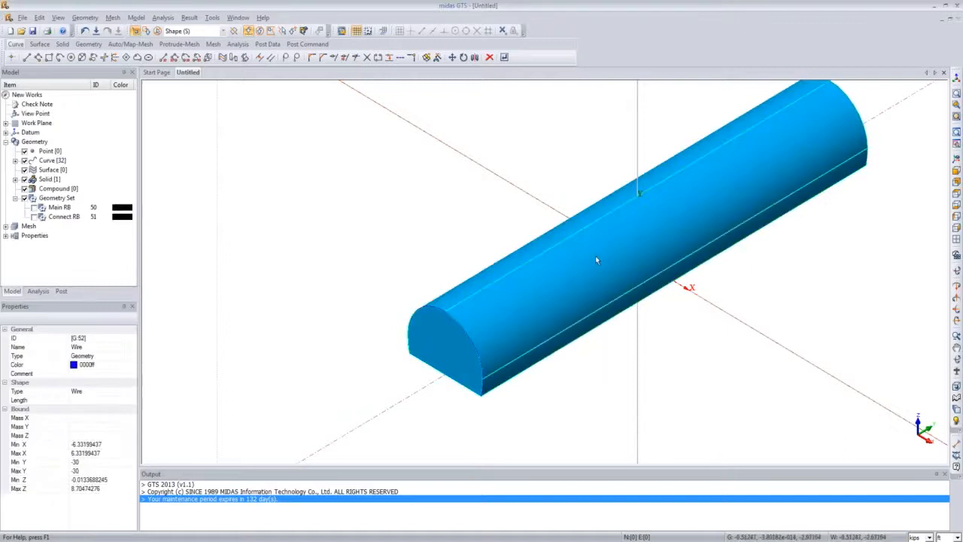
scroll(580, 261, "up", 3)
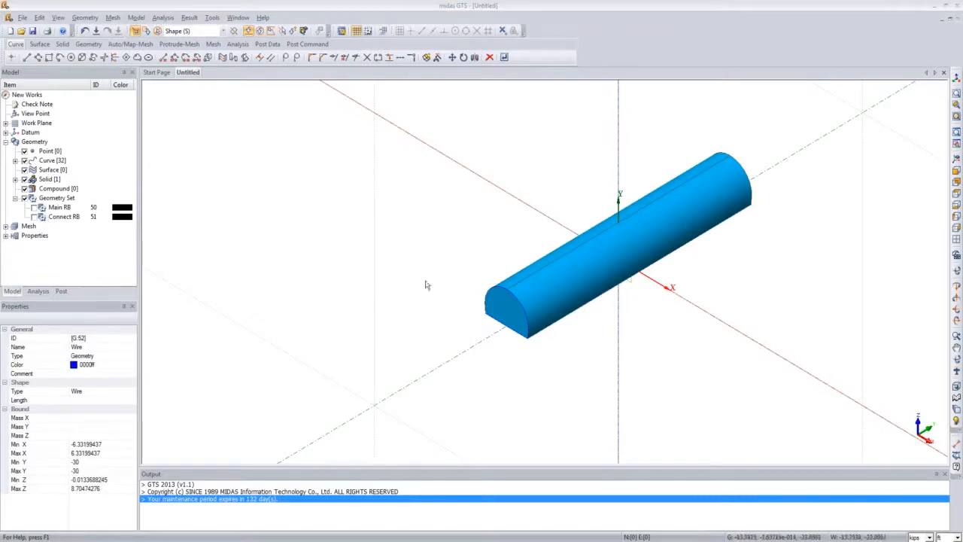
left_click(15, 198)
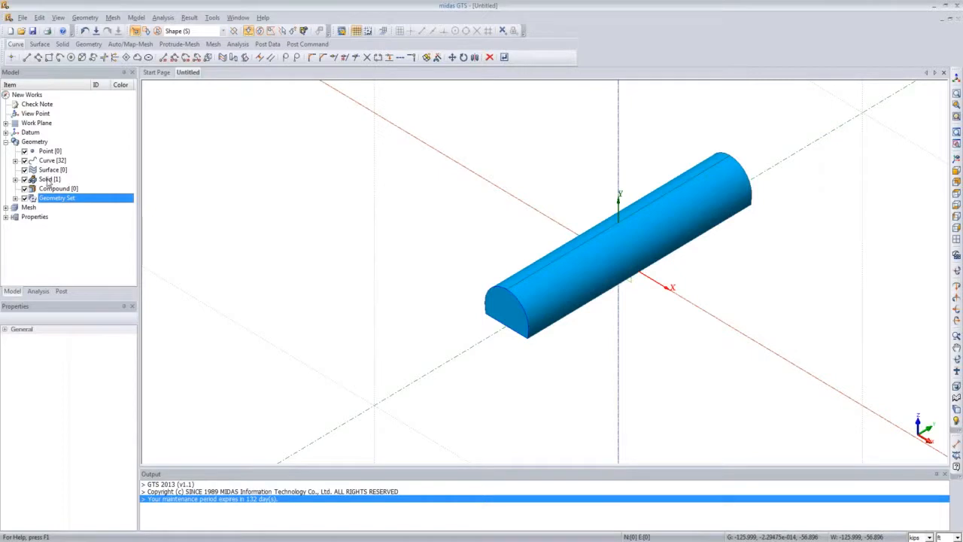
left_click(15, 179)
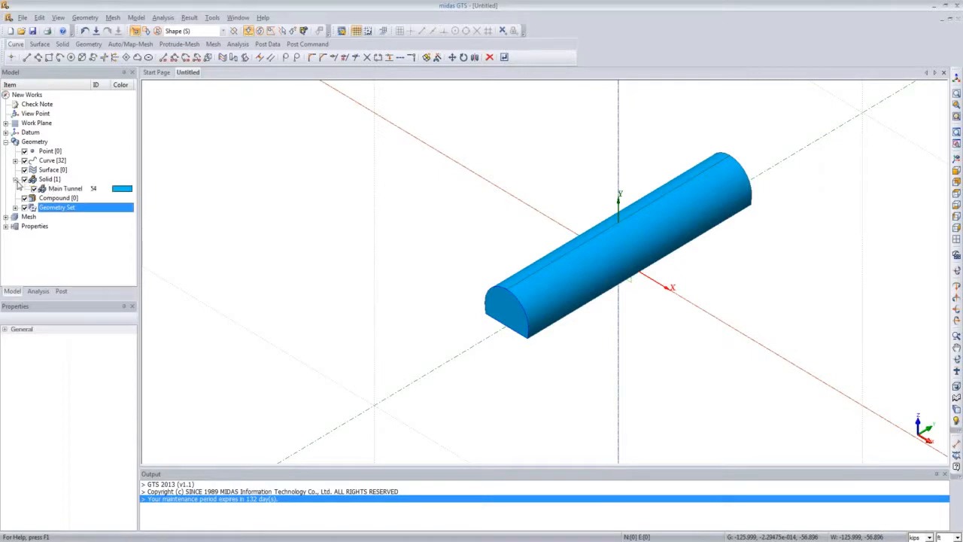
left_click(33, 189)
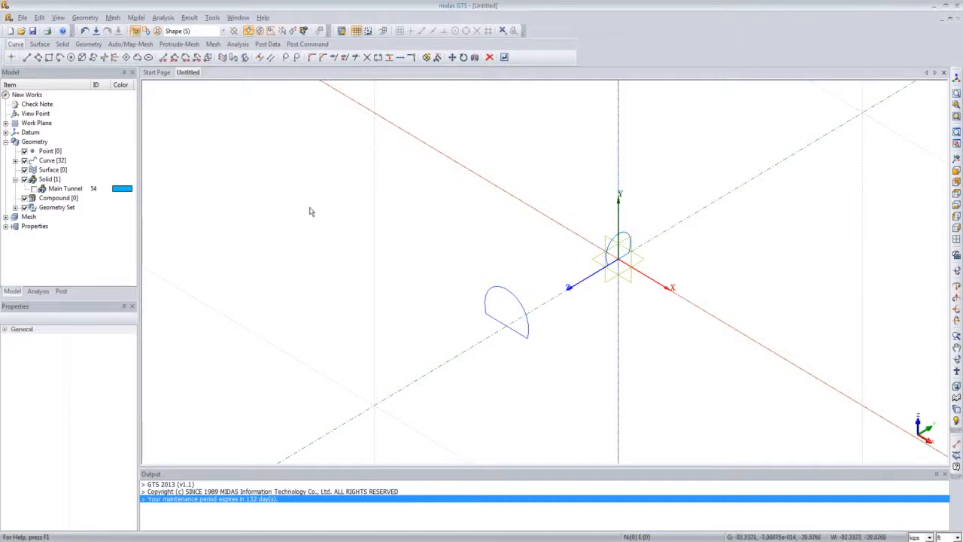
Step: Start an Extrude with the connecting tunnel section wire as profile and the X axis as extrusion direction
left_click(81, 19)
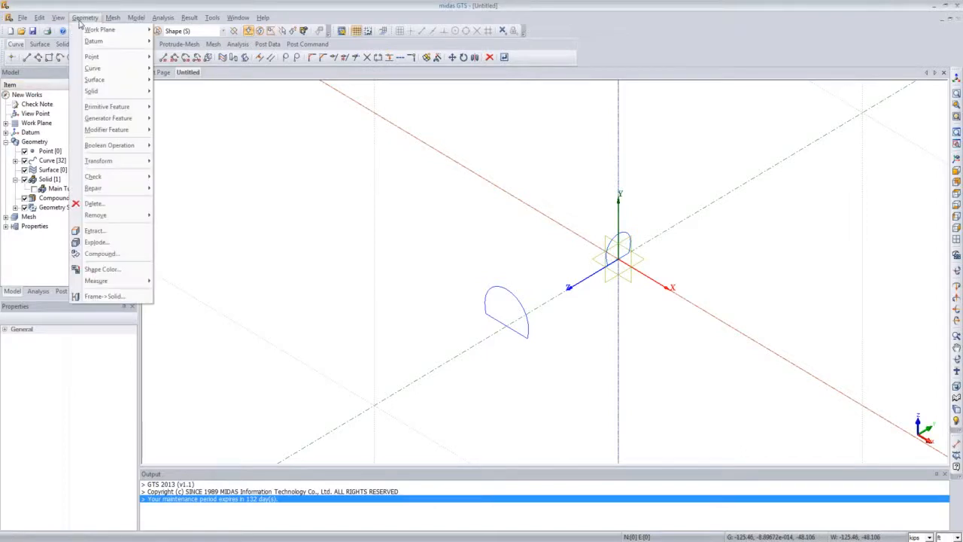
mouse_move(107, 119)
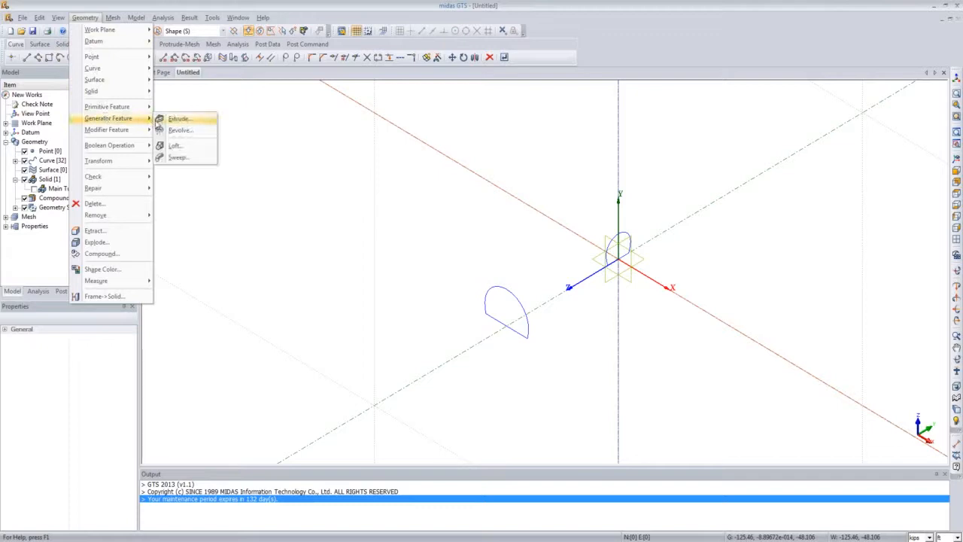
left_click(170, 119)
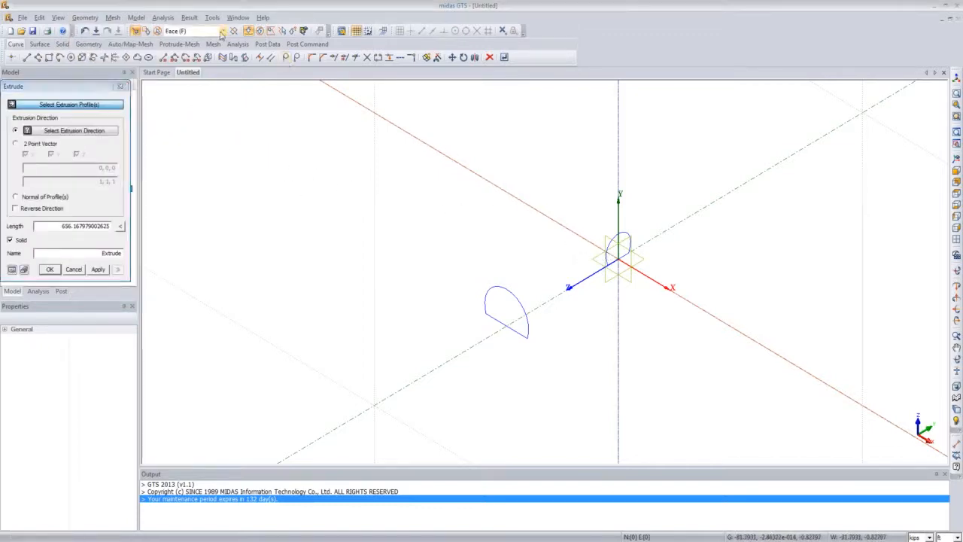
left_click(222, 35)
left_click(221, 53)
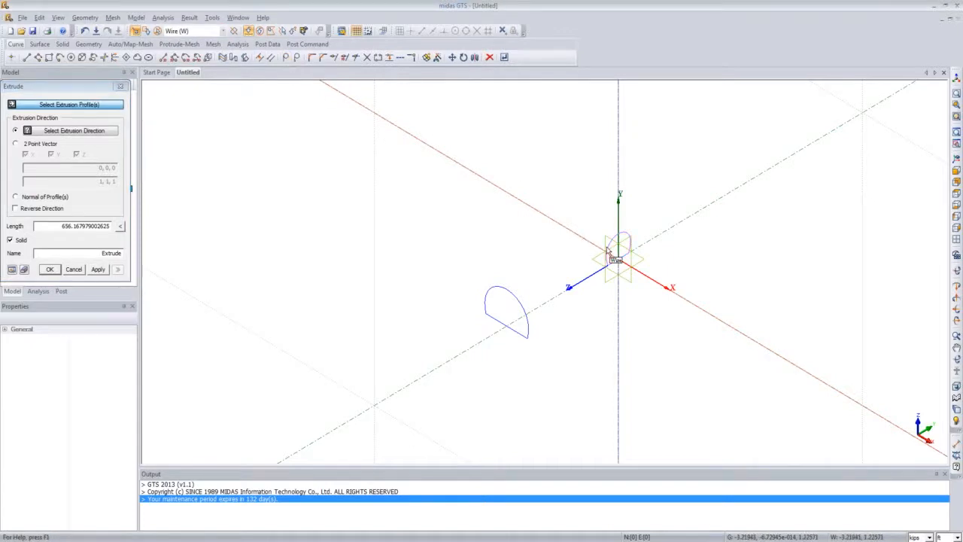
left_click(608, 251)
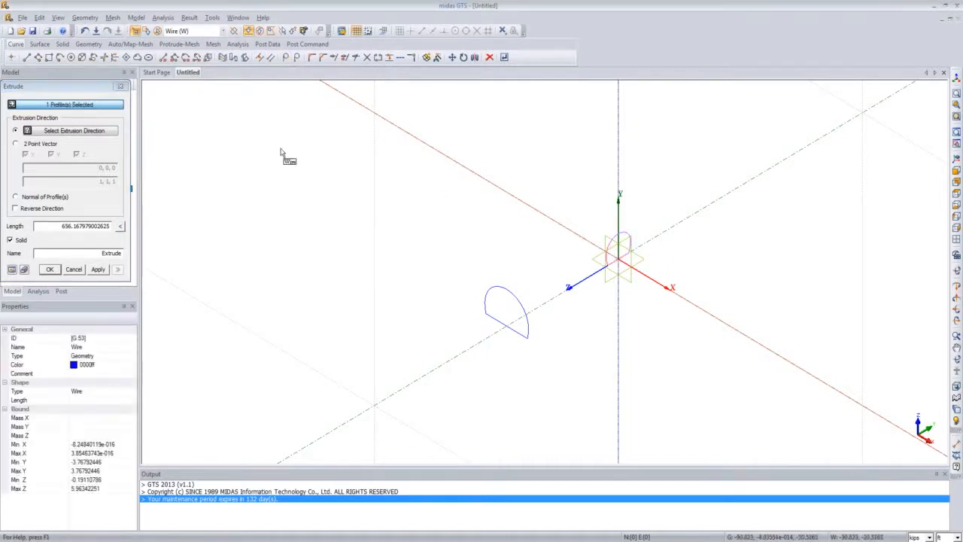
left_click(102, 131)
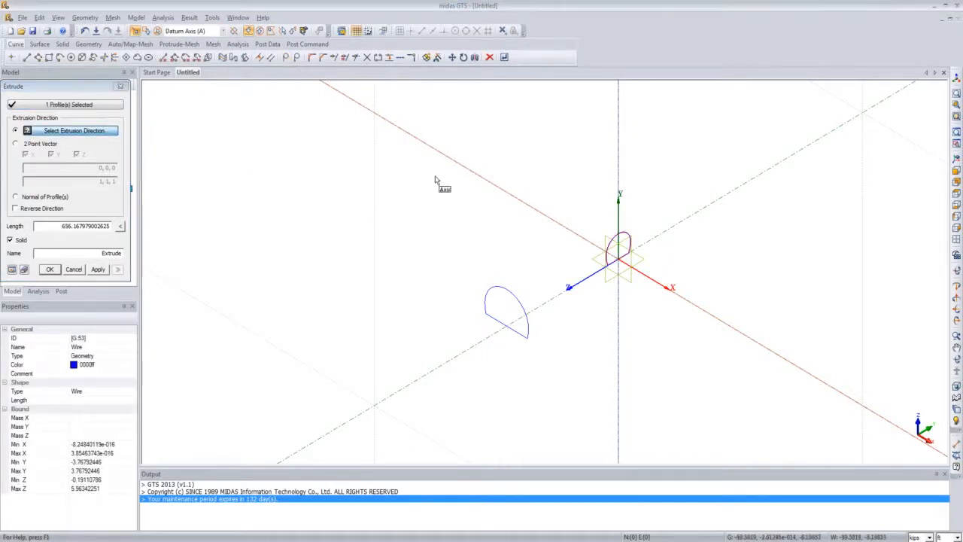
left_click(462, 168)
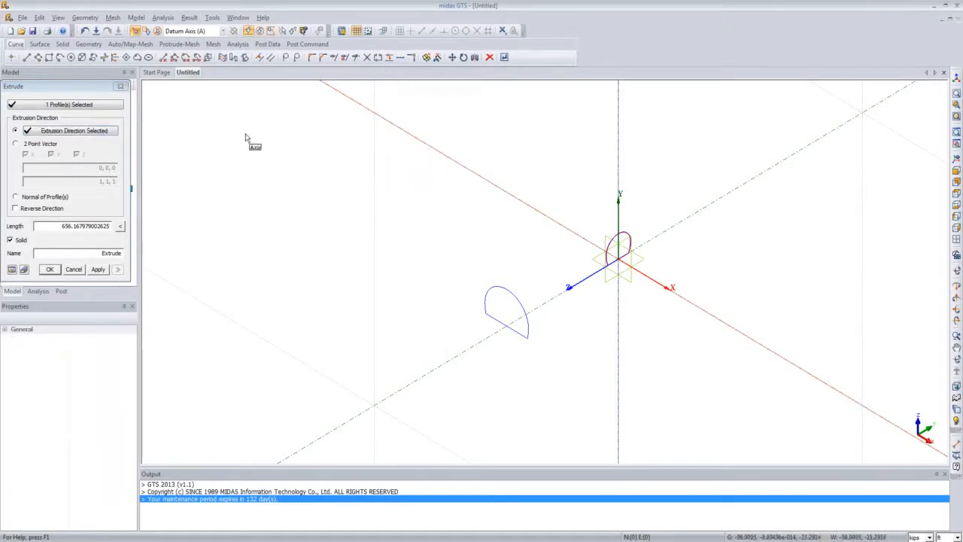
Step: Set the extrusion length to 14 and the name to Connect Tunnel, preview it, and confirm the solid
left_click_drag(93, 89, 257, 155)
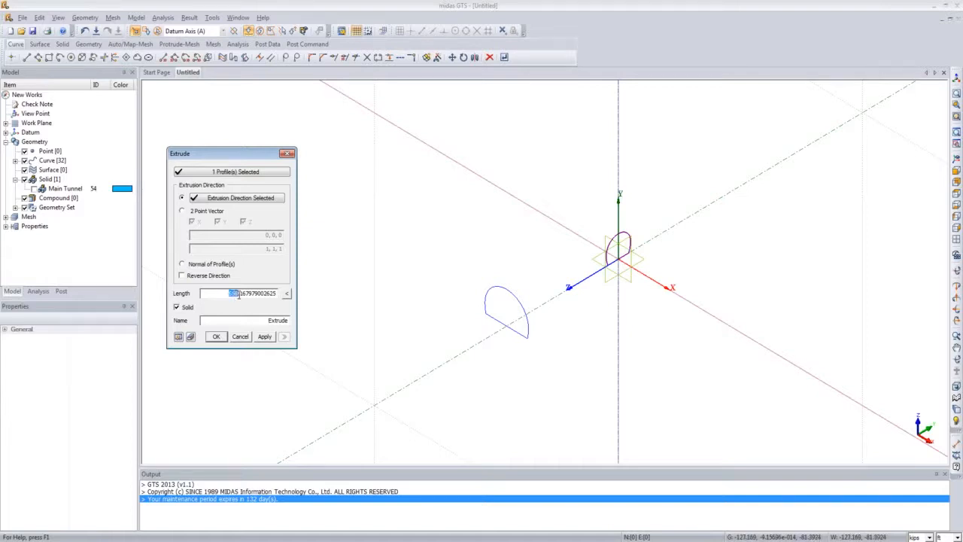
type("14")
left_click_drag(256, 322, 333, 318)
type("Con")
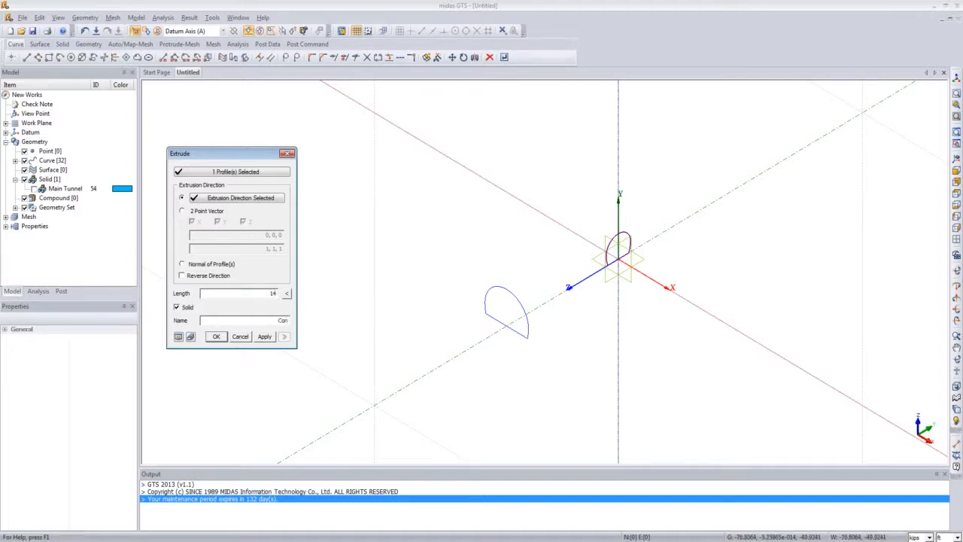
type("nect Tunnel")
left_click(178, 337)
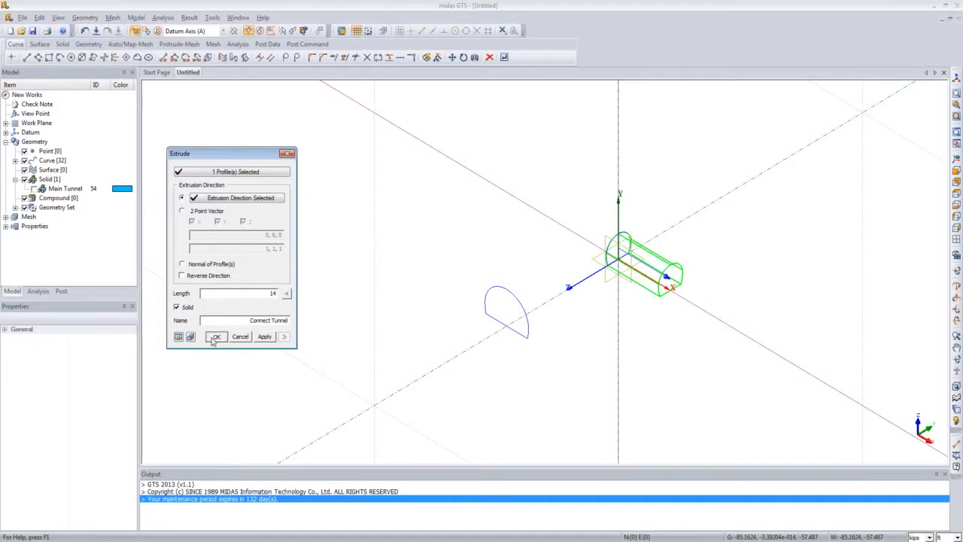
left_click(214, 337)
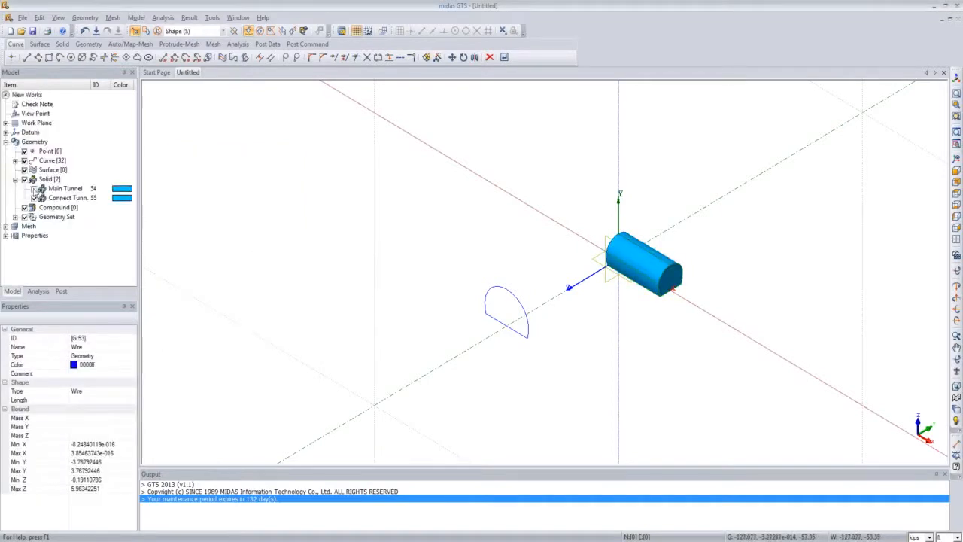
Step: Show the Main Tunnel solid again in the model tree
left_click(33, 189)
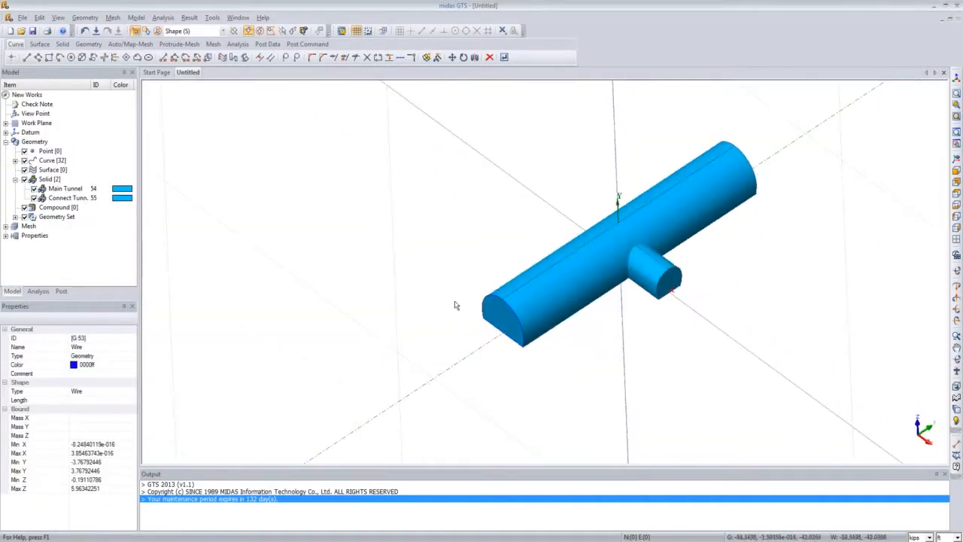
middle_click_drag(574, 315, 494, 315)
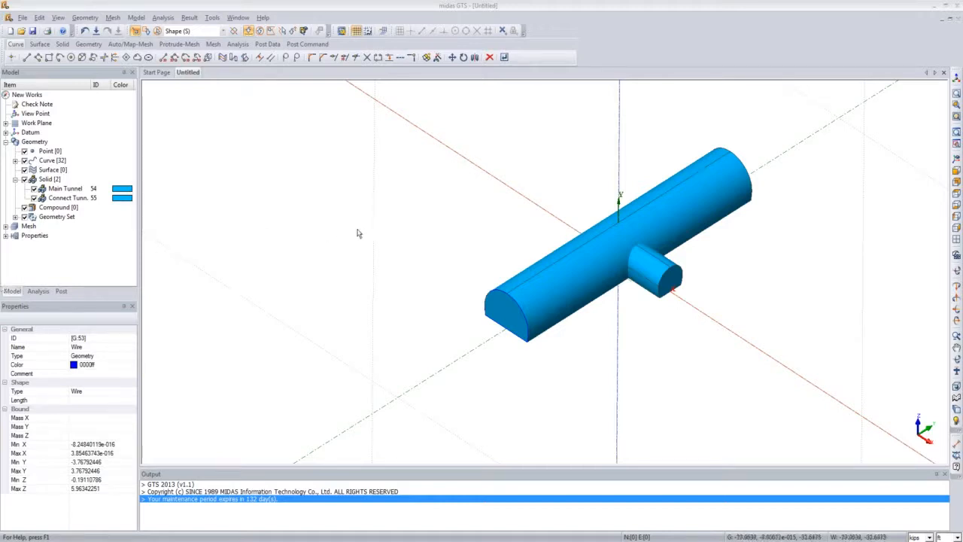
middle_click_drag(545, 299, 526, 295)
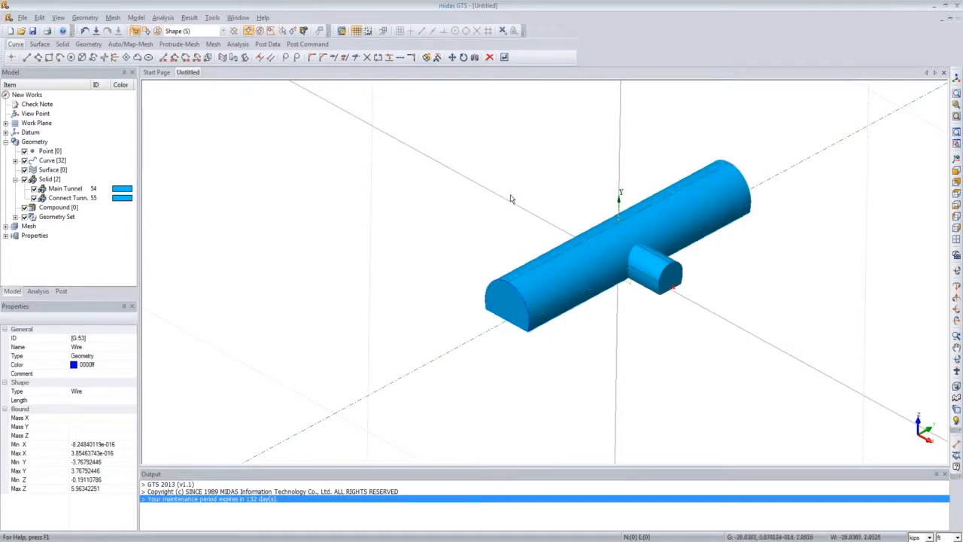
middle_click_drag(506, 225, 507, 237)
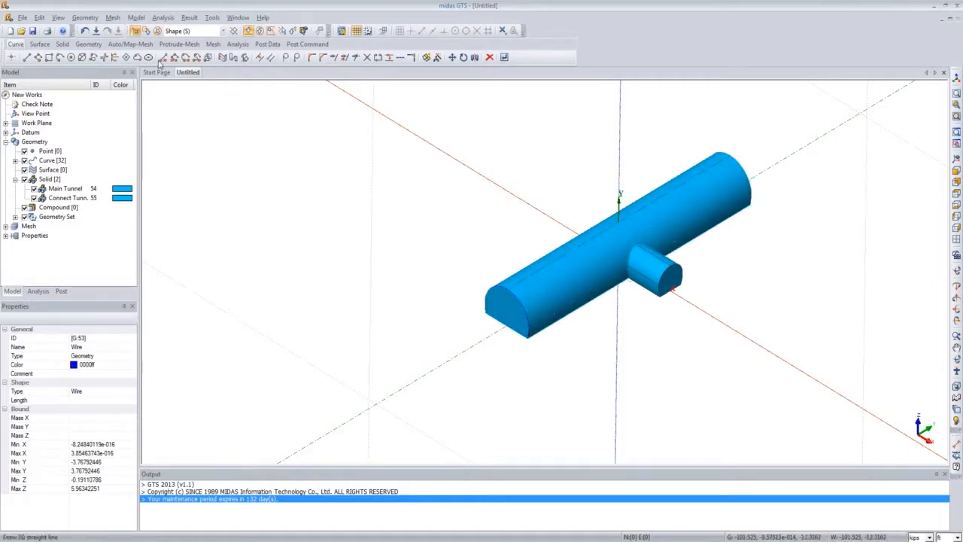
Step: Open the Move Work Plane tool in three-point mode and turn on middle-point snapping
left_click(136, 17)
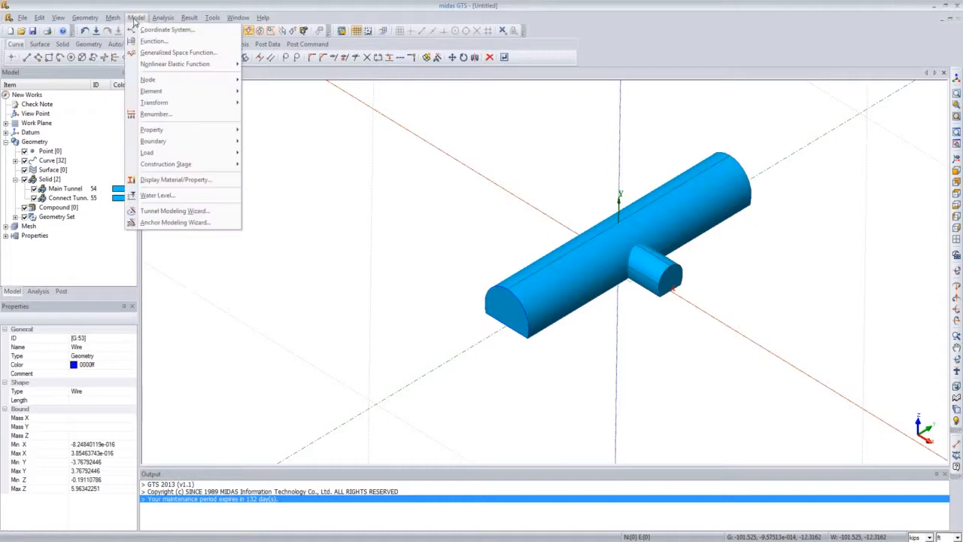
mouse_move(84, 17)
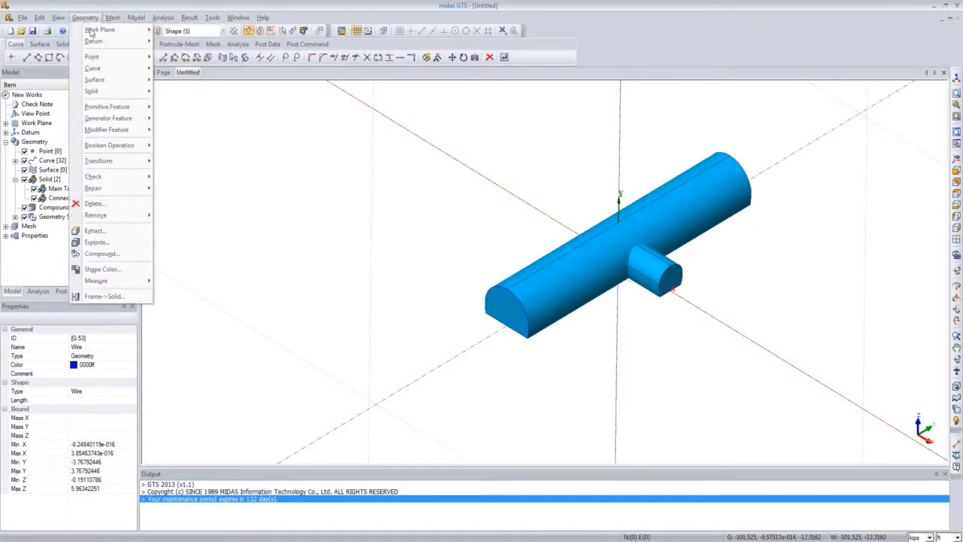
left_click(177, 30)
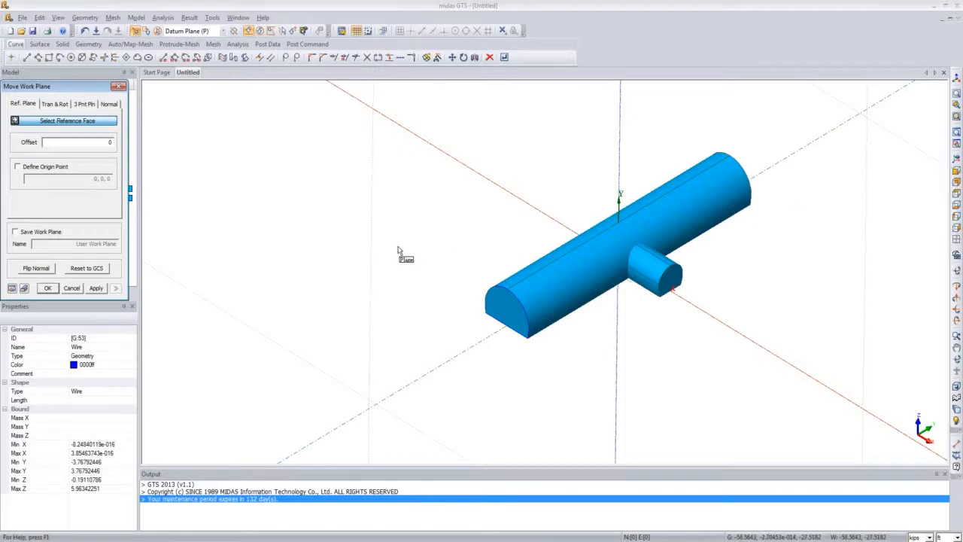
left_click(956, 171)
scroll(706, 283, "down", 5)
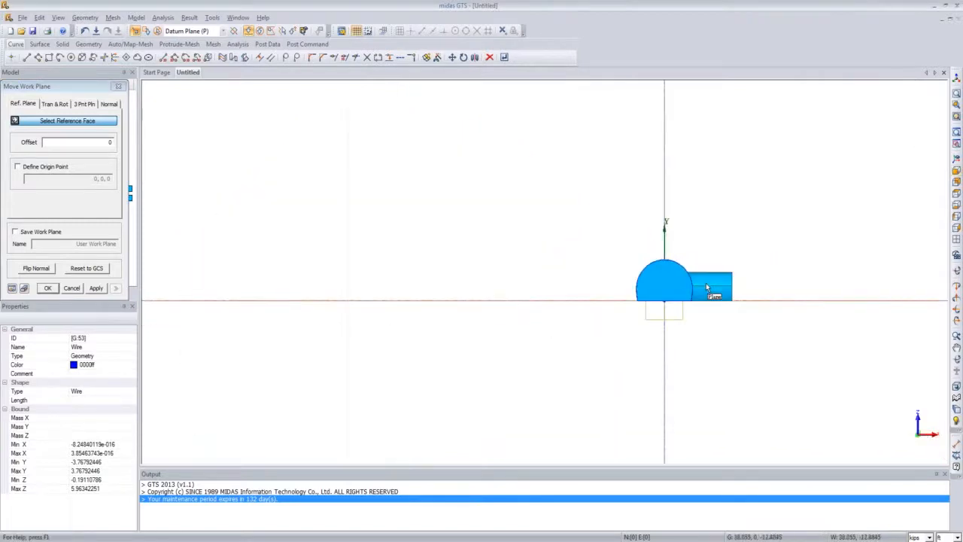
scroll(705, 283, "up", 3)
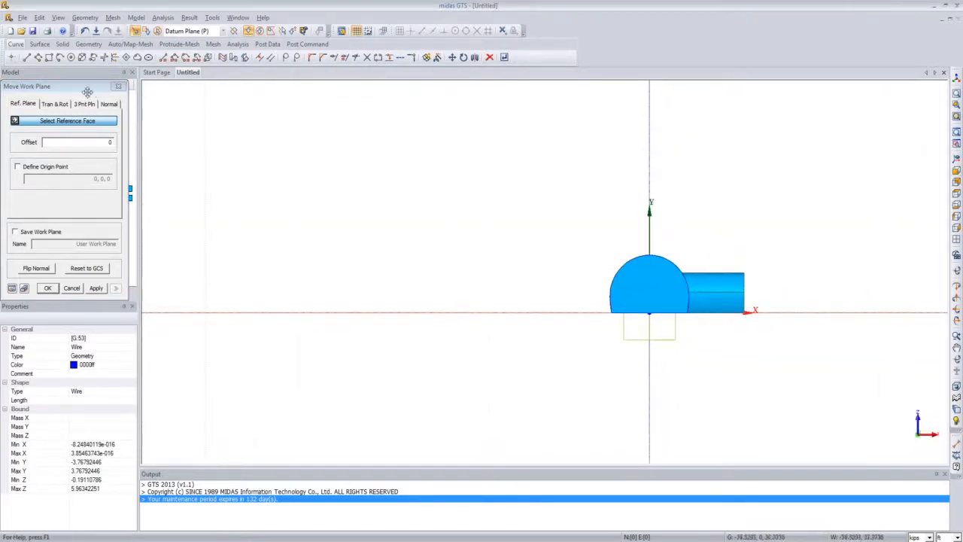
left_click_drag(82, 88, 195, 100)
left_click(194, 108)
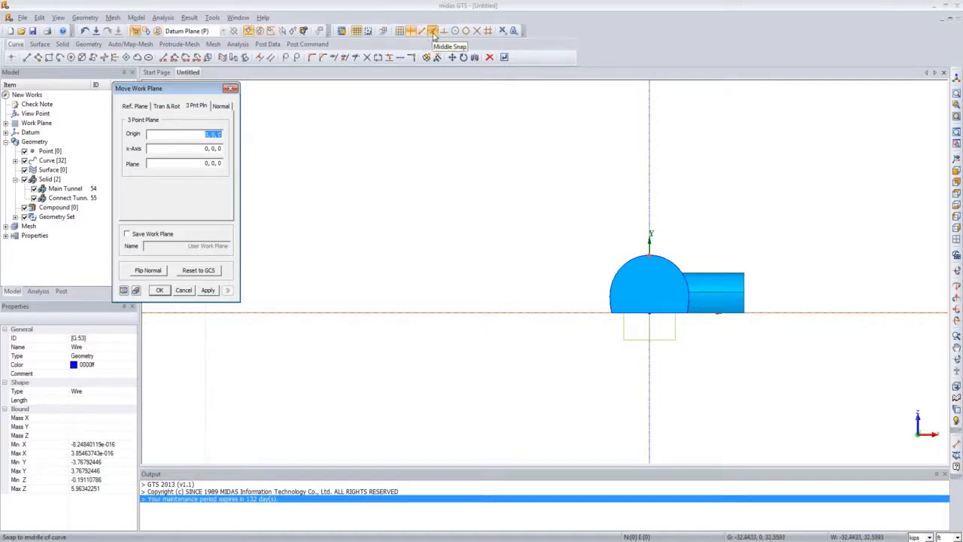
left_click(434, 35)
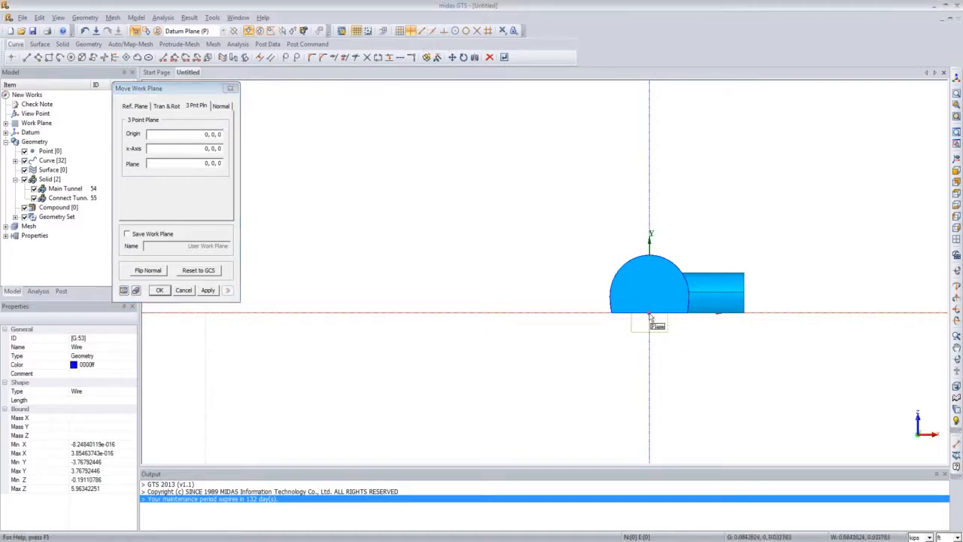
middle_click_drag(647, 317, 616, 350)
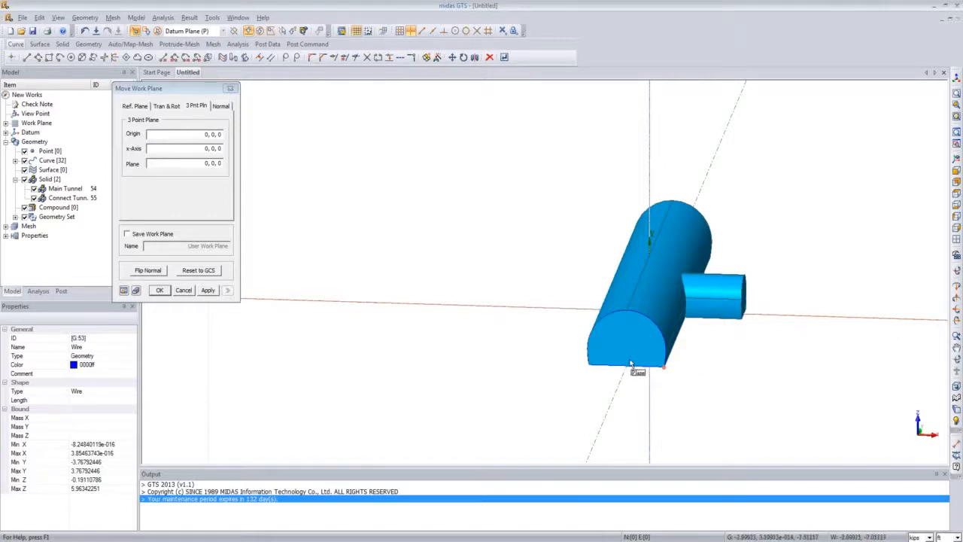
left_click(433, 32)
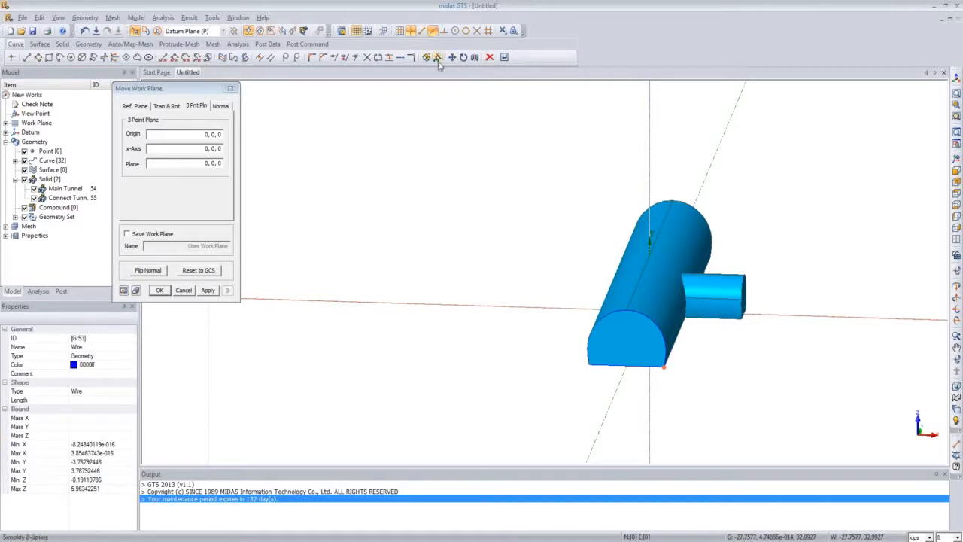
Step: Define the work plane by picking the origin and x-axis points on the main tunnel's end-face base and a plane point on its crown, then confirm
left_click(956, 171)
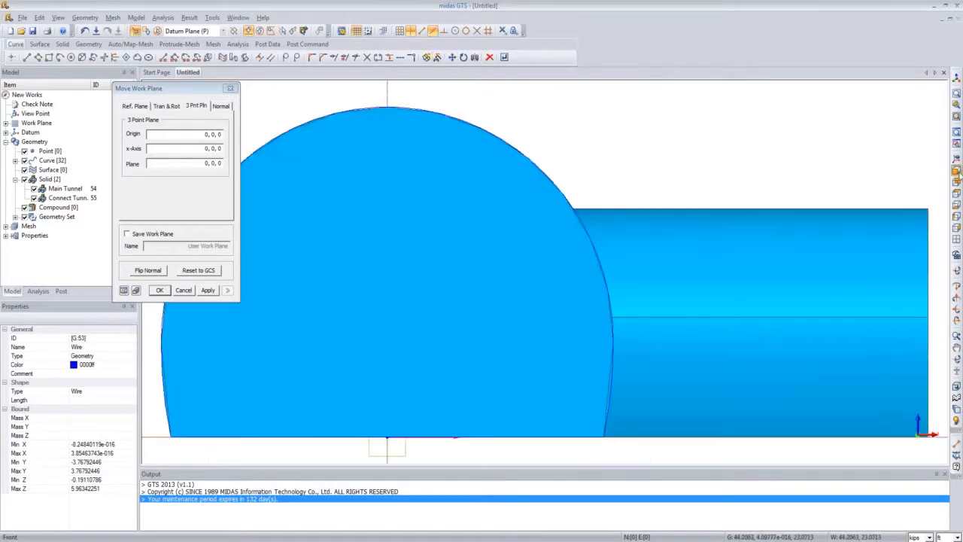
scroll(676, 299, "down", 4)
scroll(676, 300, "down", 4)
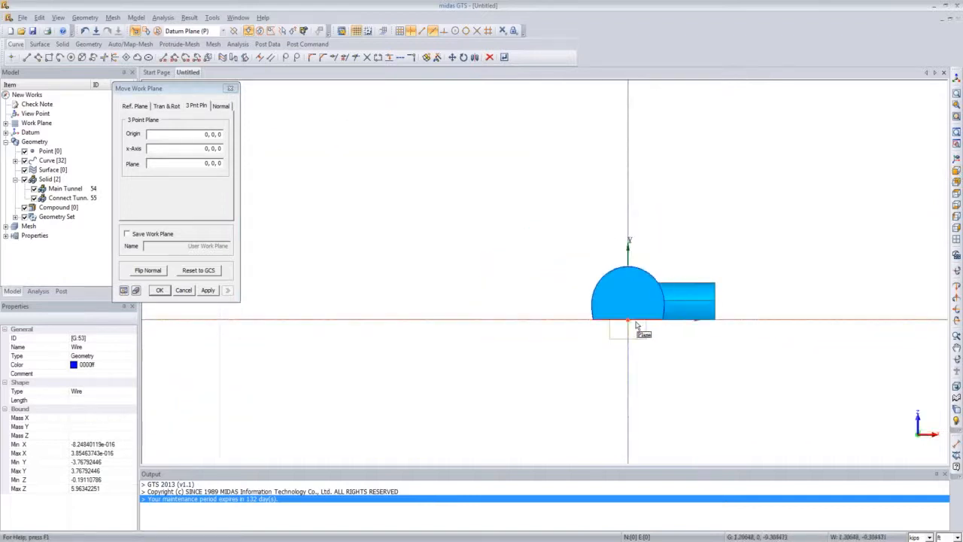
middle_click_drag(624, 333, 593, 360)
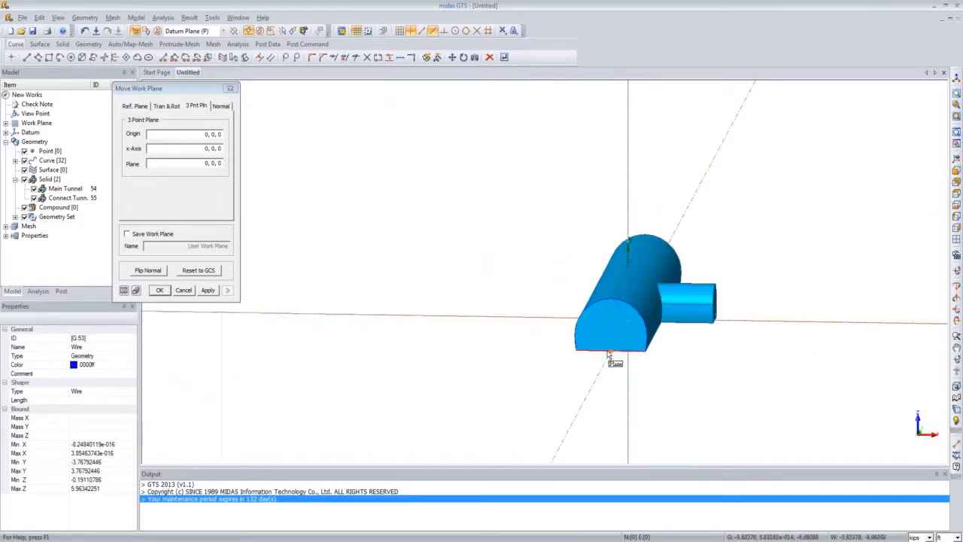
left_click(611, 353)
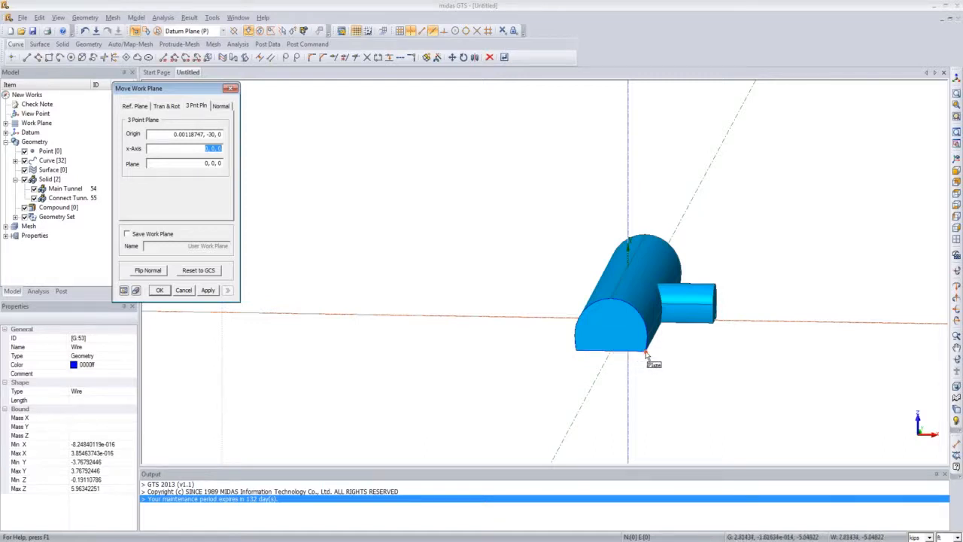
left_click(645, 355)
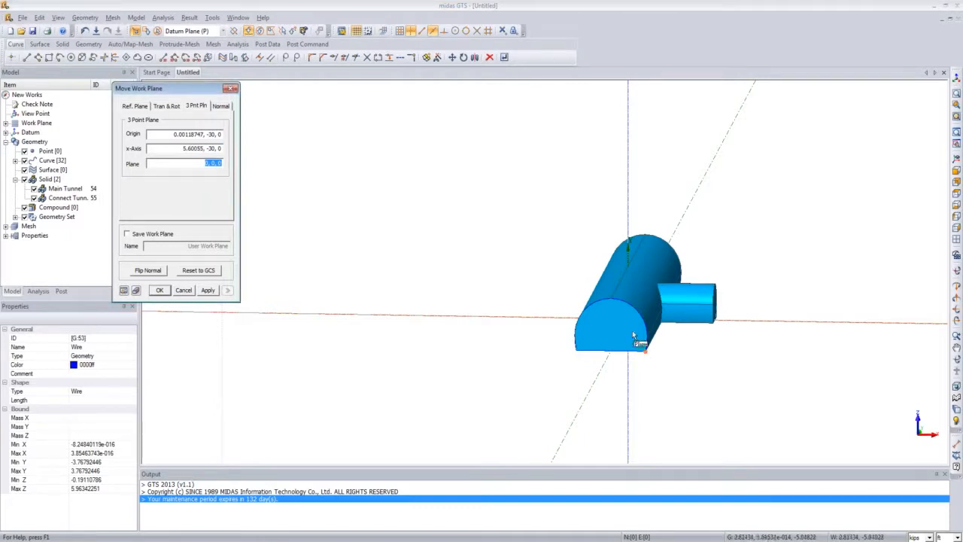
left_click(610, 298)
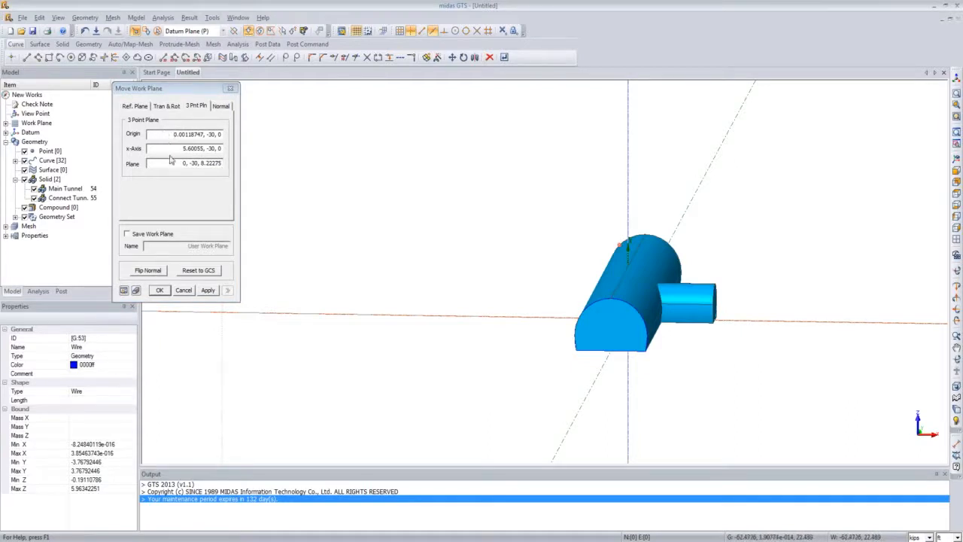
left_click(124, 291)
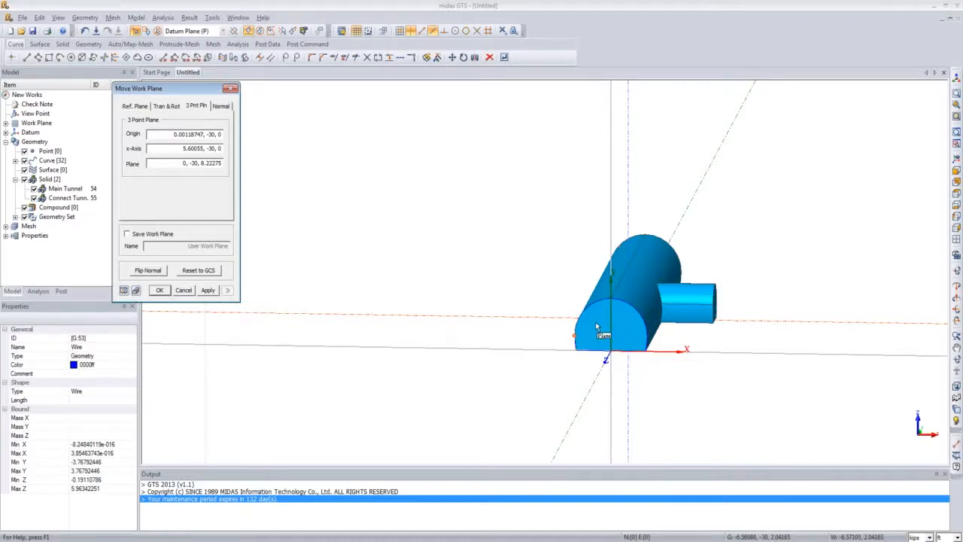
left_click(160, 291)
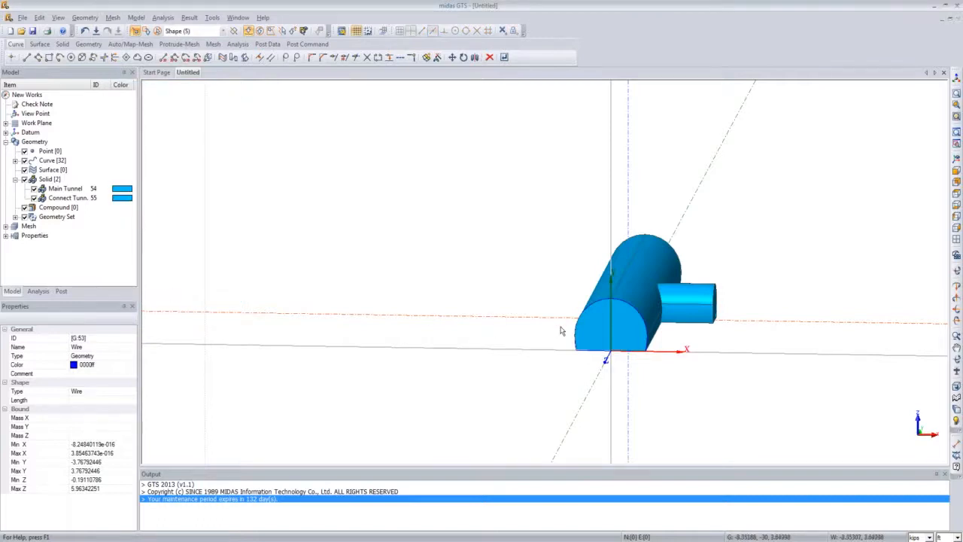
Step: Inspect the relocated work plane from the front view
middle_click_drag(561, 330, 644, 364)
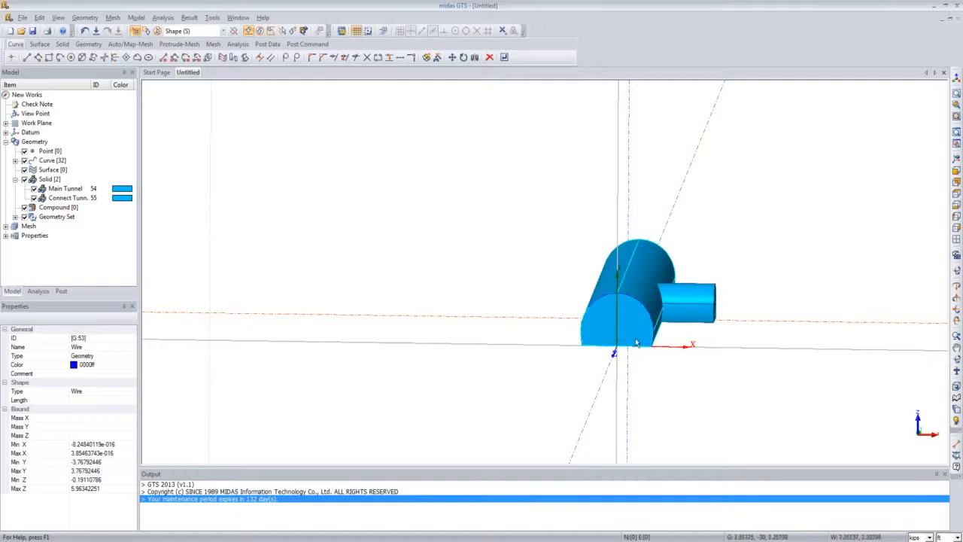
left_click(956, 170)
scroll(760, 257, "down", 7)
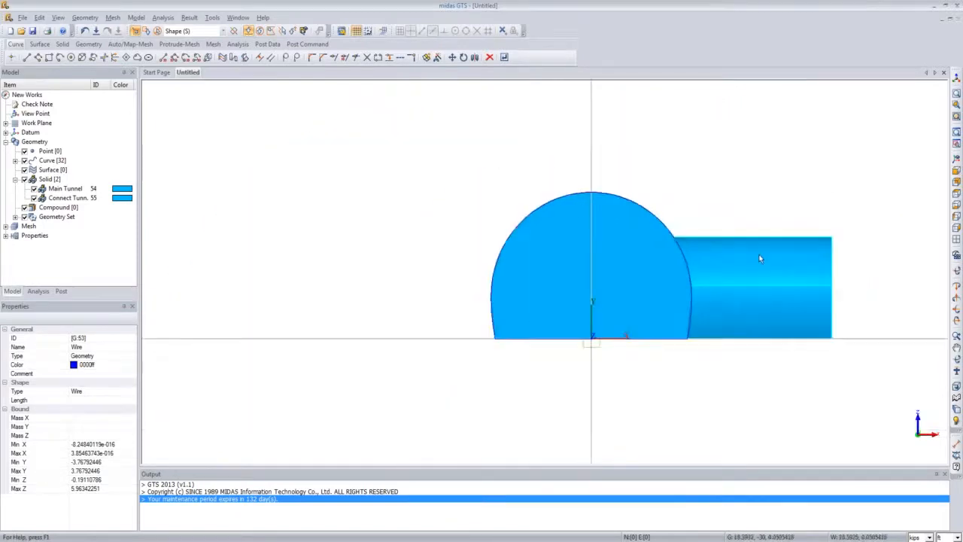
scroll(759, 258, "down", 4)
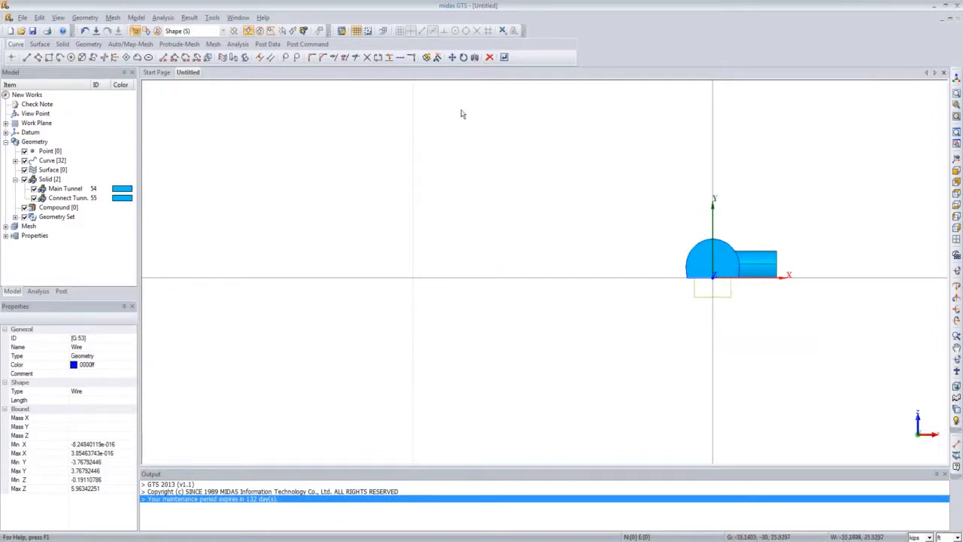
Step: Draw a rectangle wire on the work plane from the connecting tunnel's end up to a corner well above and left of the tunnels
left_click(92, 18)
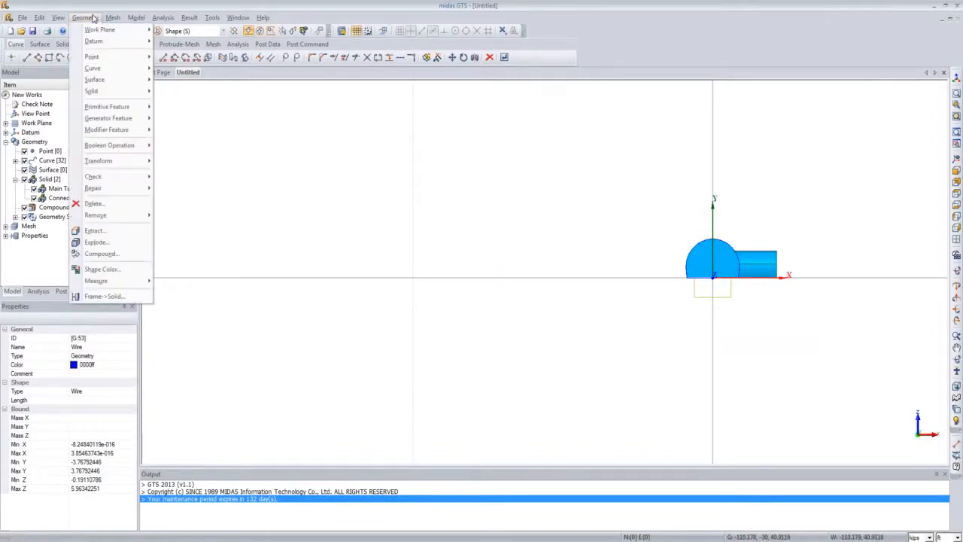
mouse_move(103, 69)
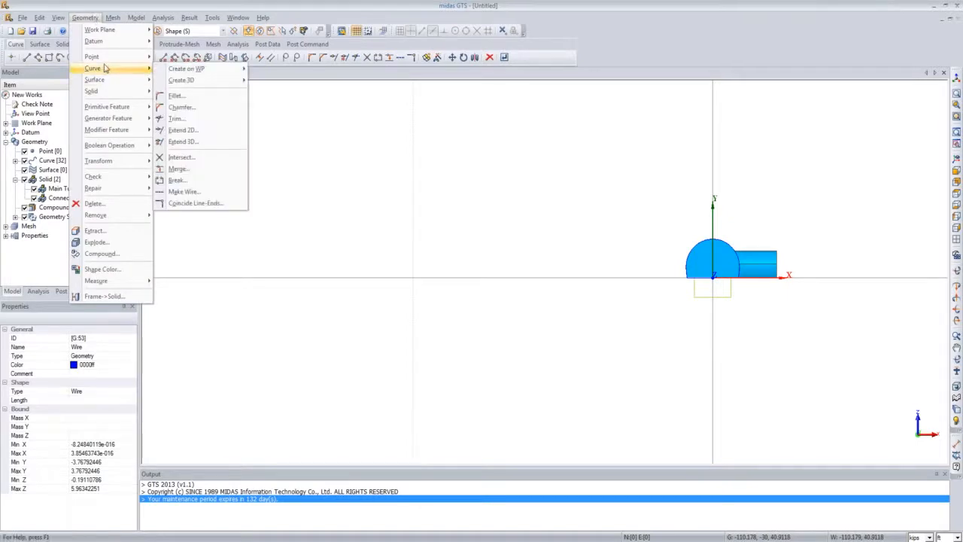
mouse_move(174, 74)
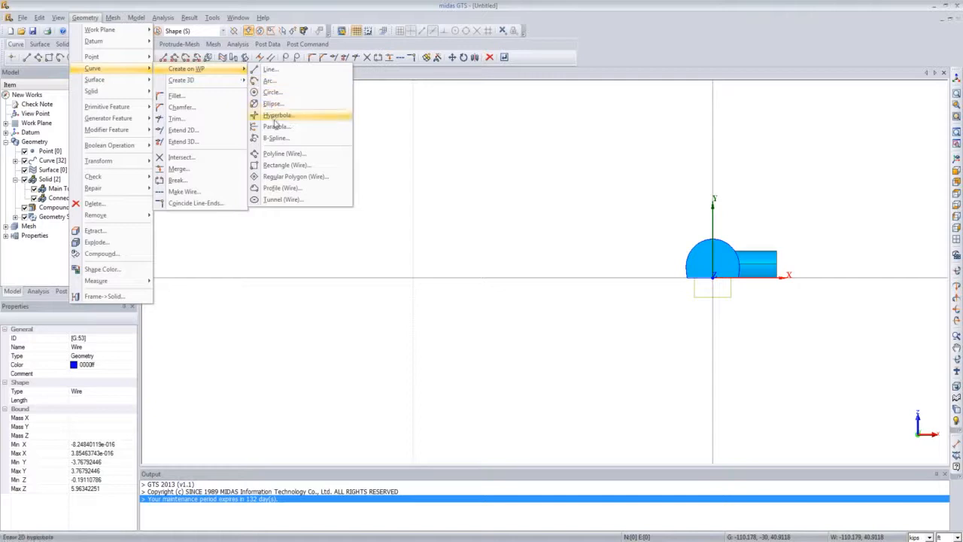
left_click(298, 166)
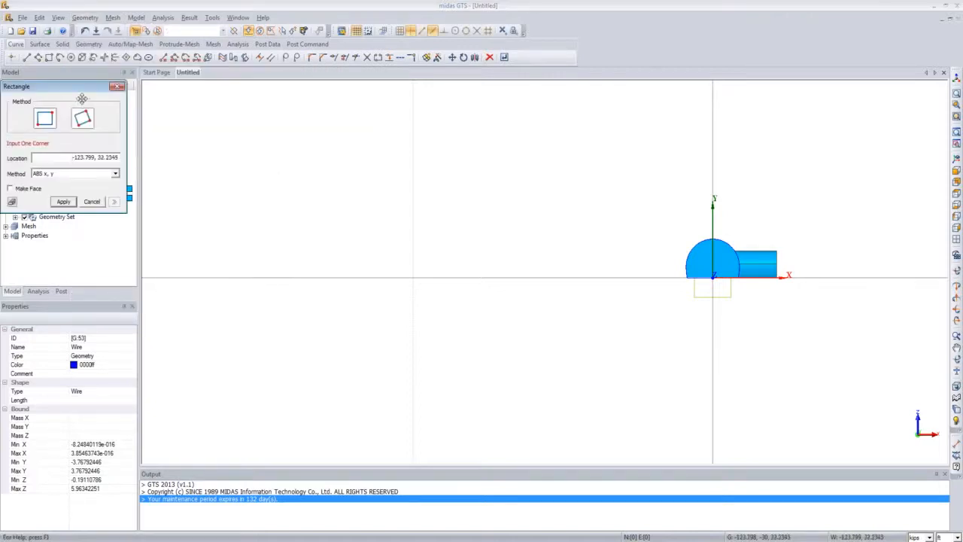
left_click_drag(194, 131, 416, 175)
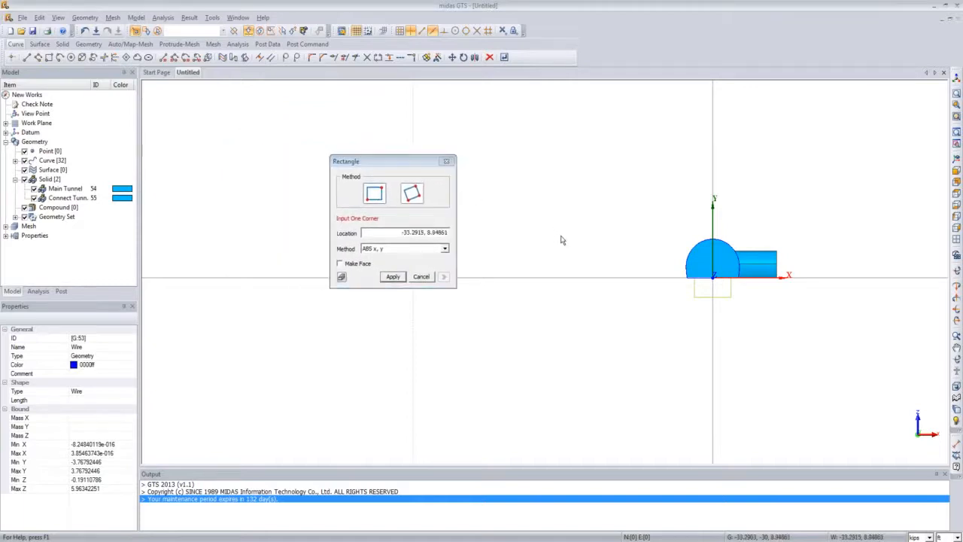
scroll(561, 240, "down", 2)
scroll(560, 239, "down", 1)
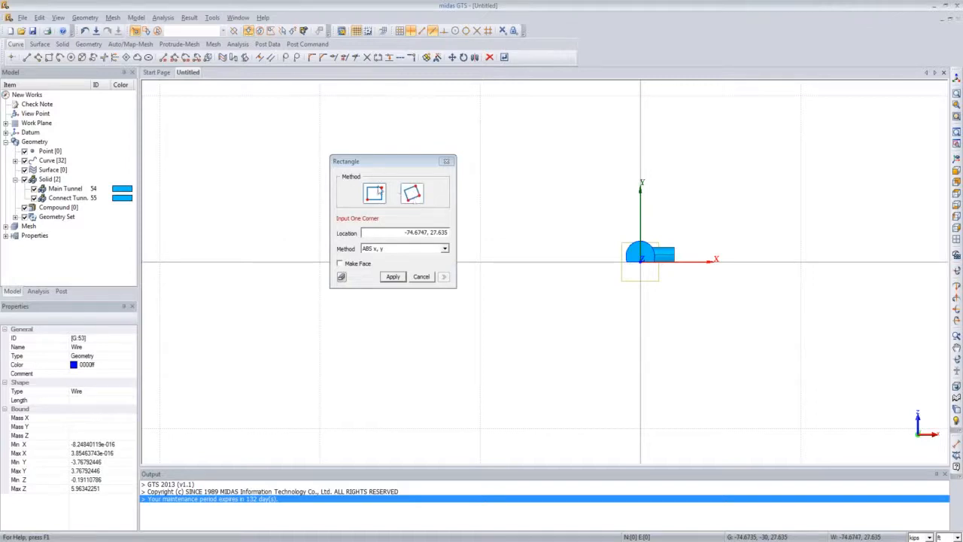
left_click_drag(376, 161, 270, 141)
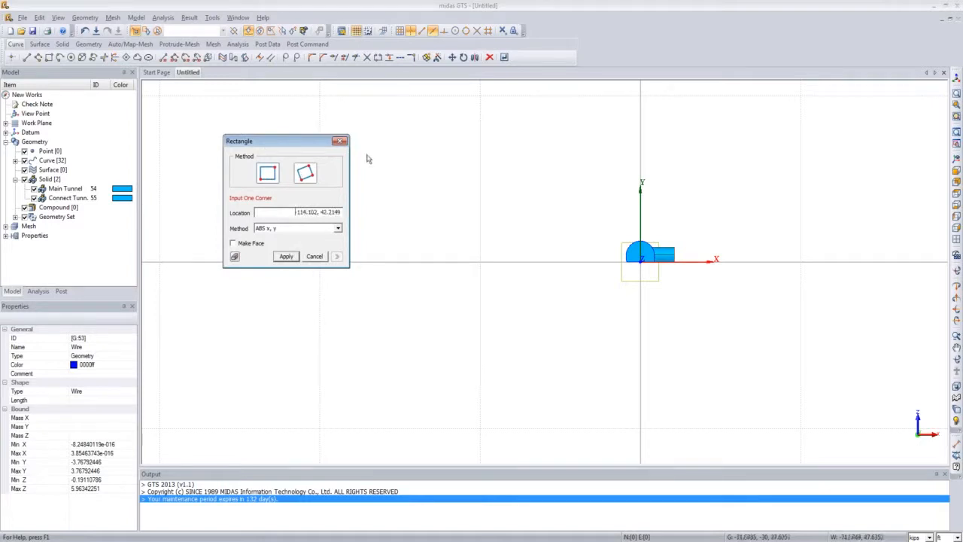
left_click(675, 262)
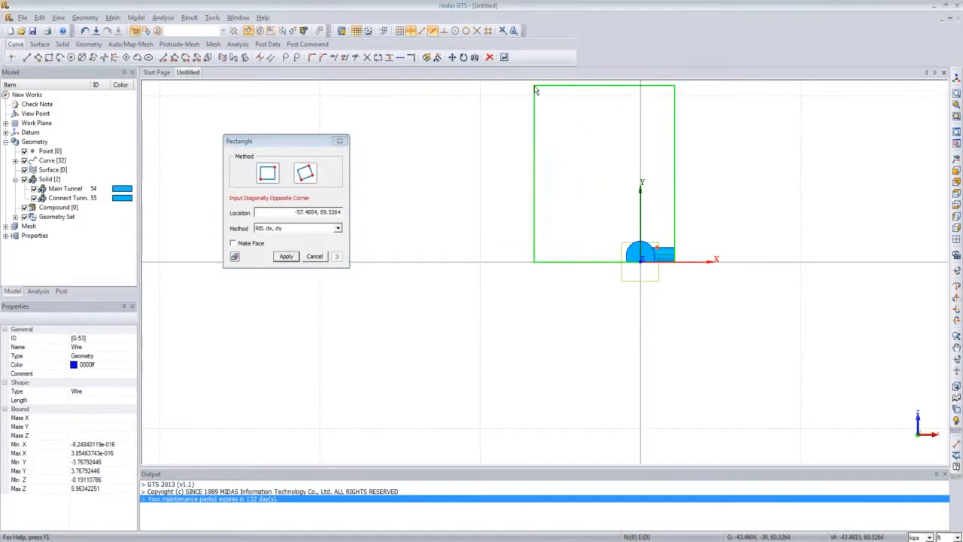
scroll(535, 90, "down", 2)
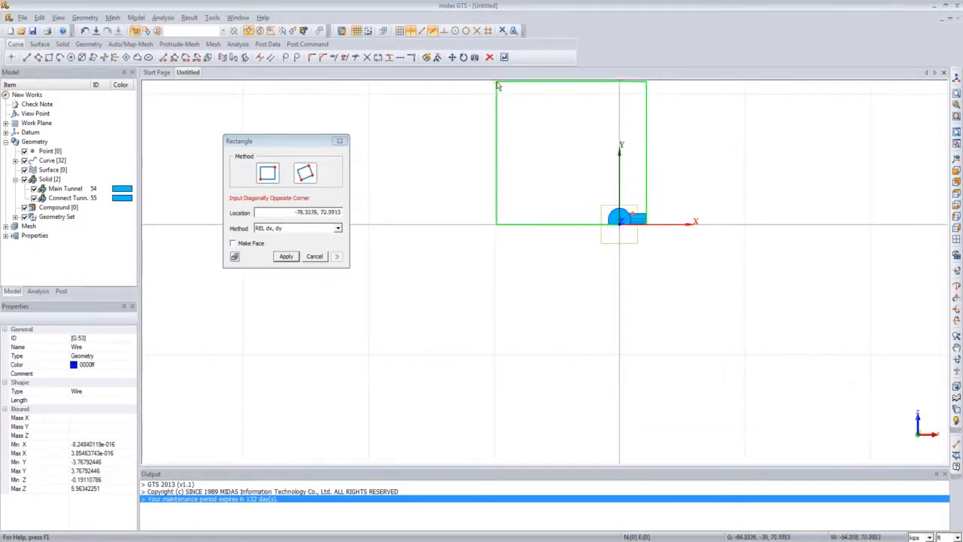
left_click(495, 85)
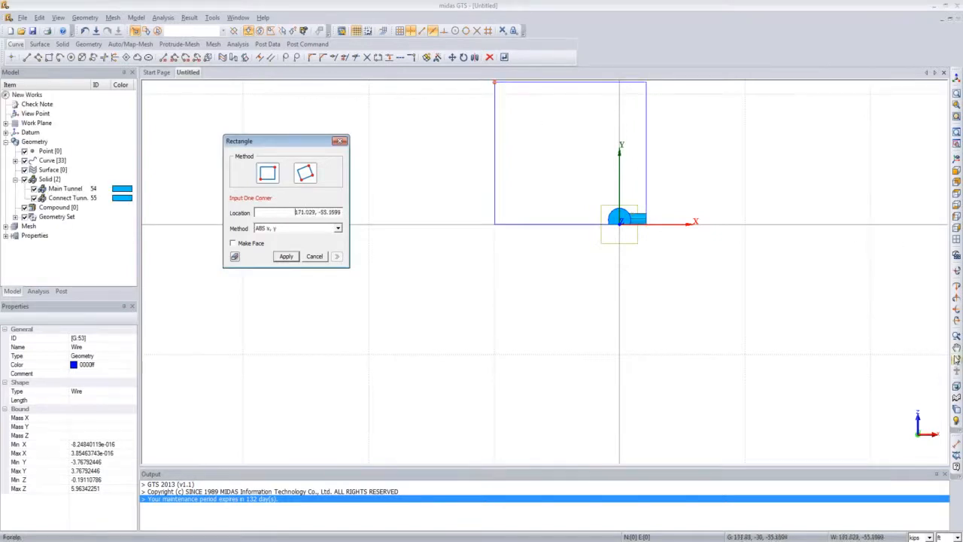
Step: Delete the small stray rectangle created by accident
middle_click_drag(723, 209, 735, 326)
left_click(721, 290)
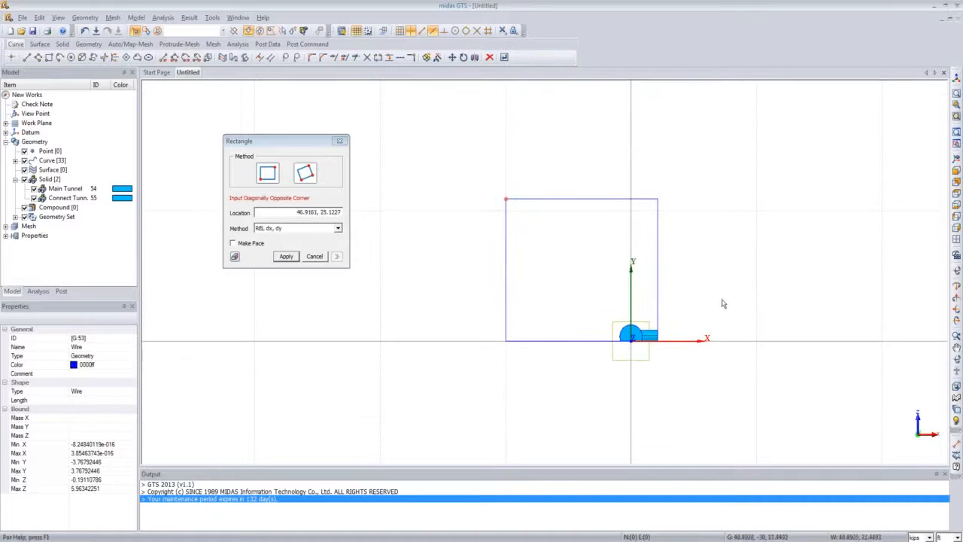
left_click(715, 276)
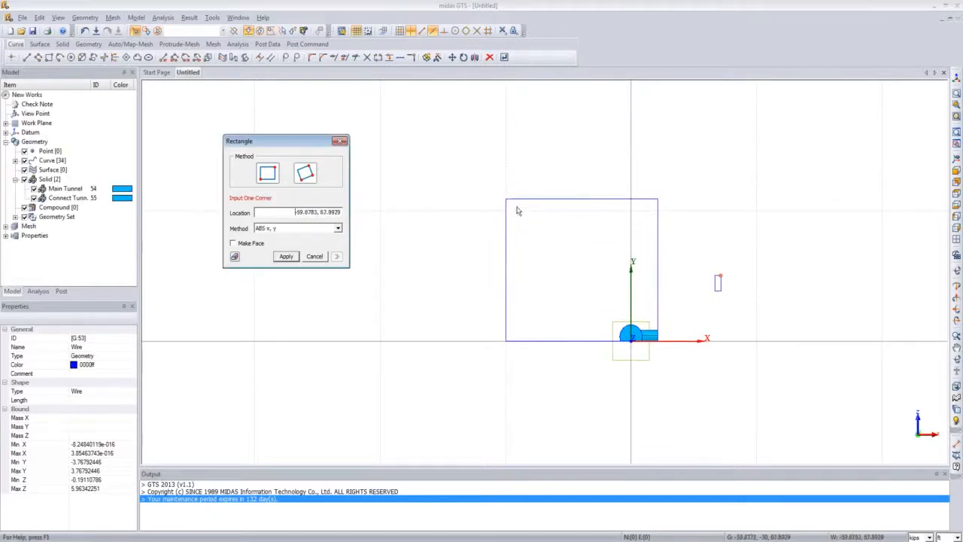
left_click(339, 142)
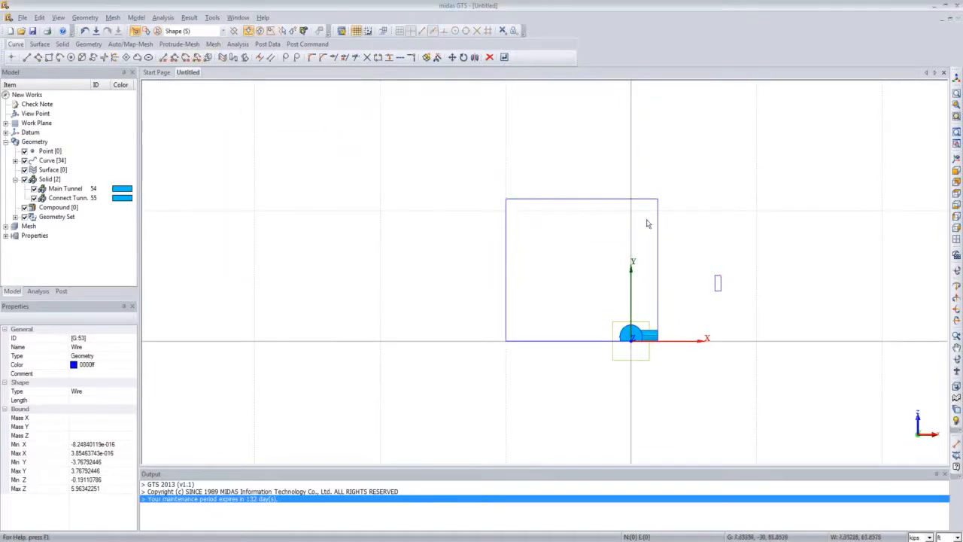
left_click(717, 281)
key("Delete")
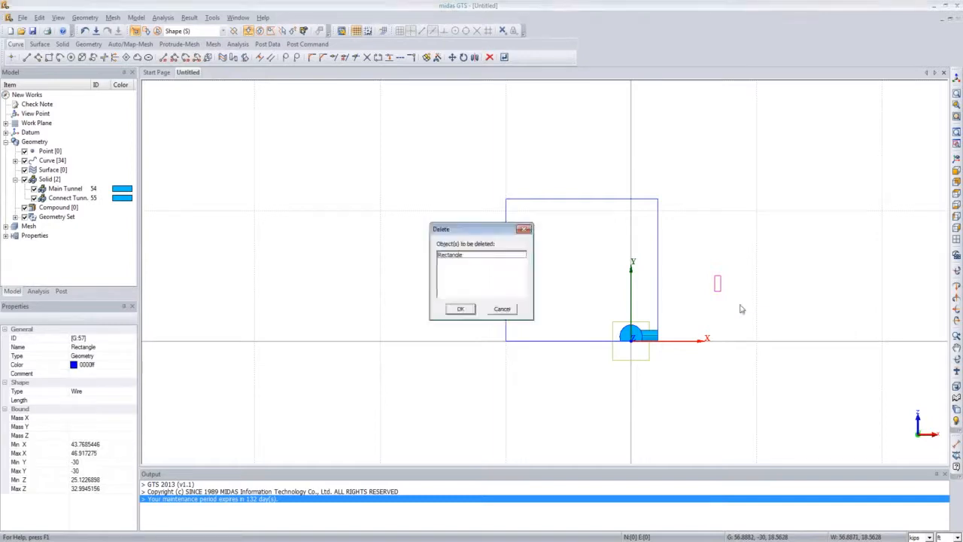
left_click(449, 309)
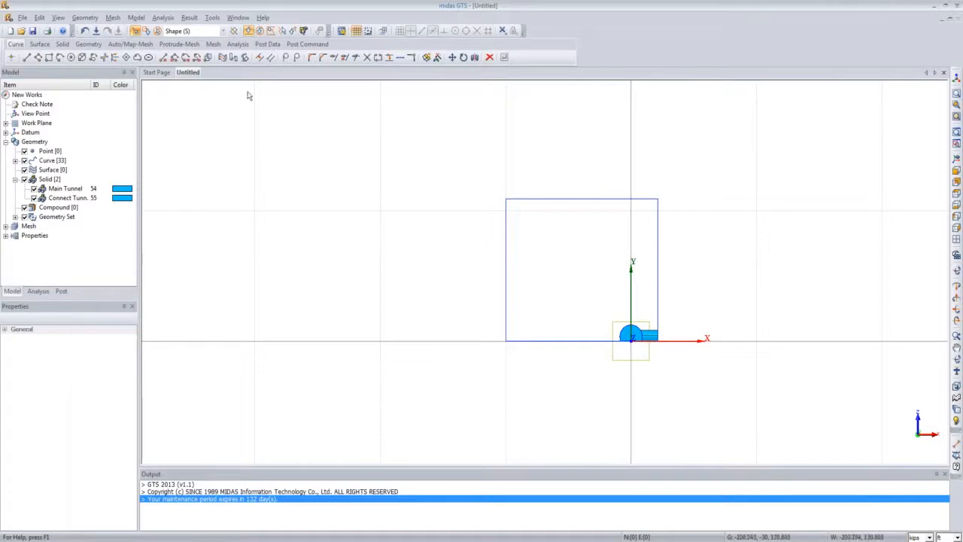
Step: Translate the large rectangle -30 along the vertical Y datum axis
left_click(85, 17)
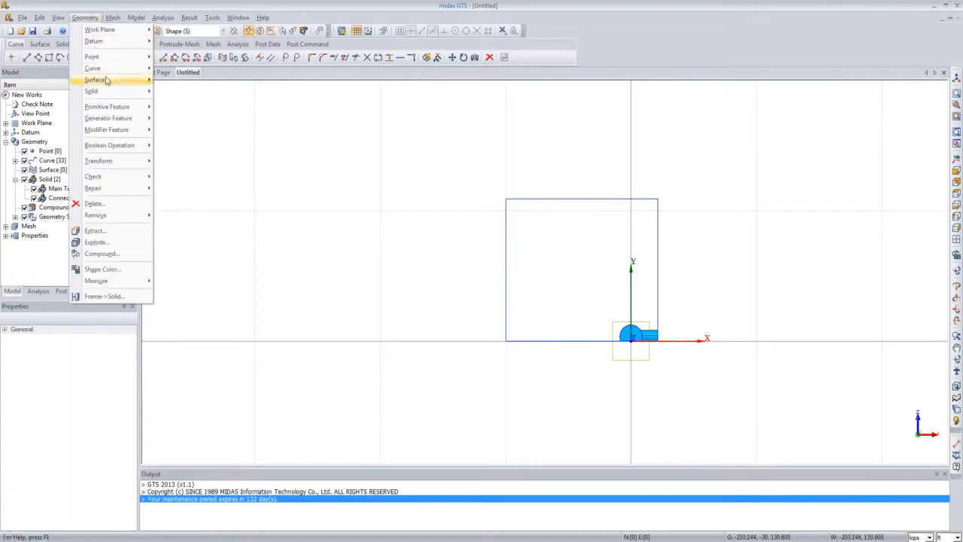
mouse_move(129, 161)
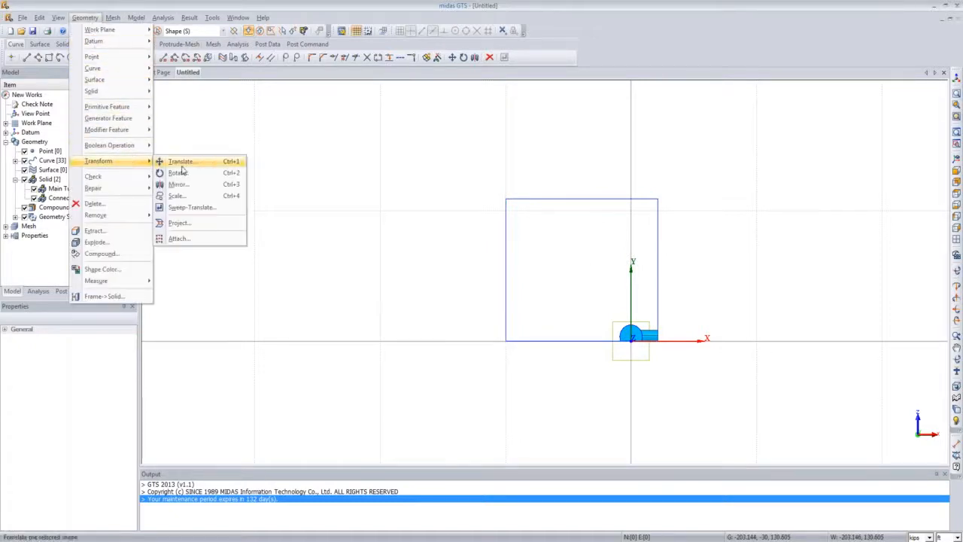
left_click(179, 161)
left_click_drag(83, 78, 325, 106)
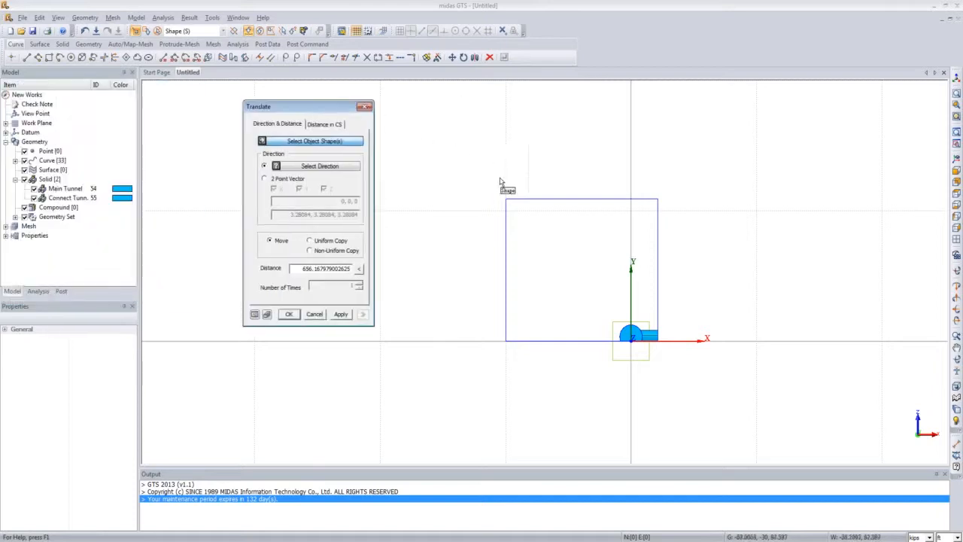
left_click(513, 201)
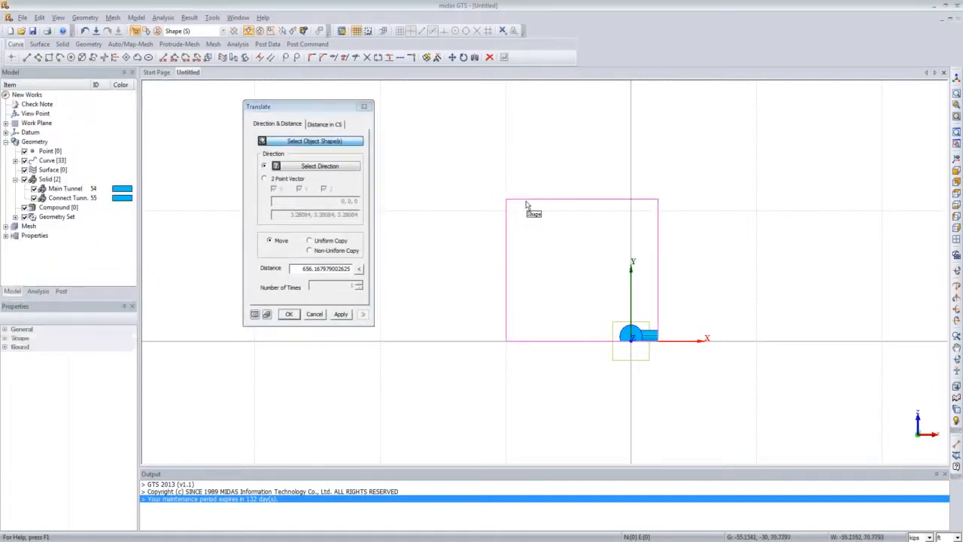
left_click(315, 166)
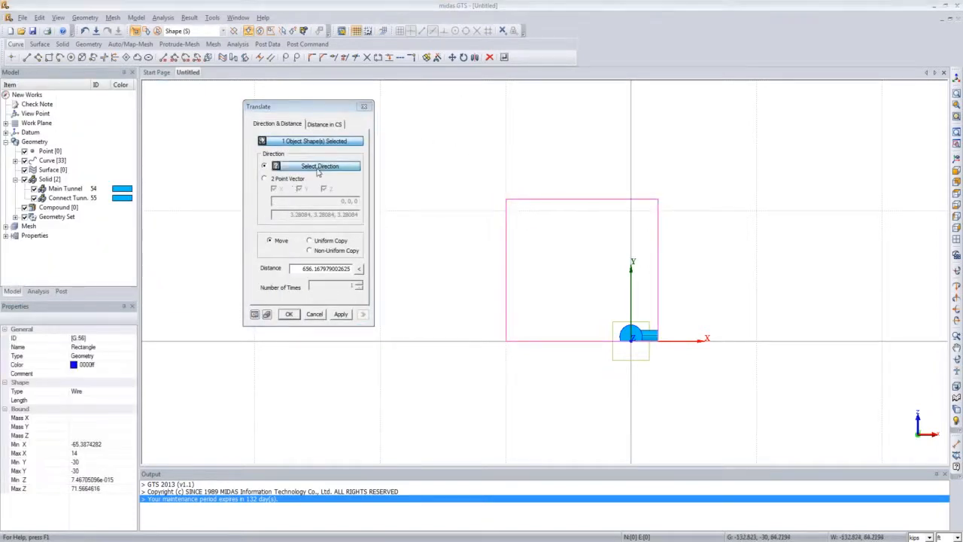
left_click(632, 180)
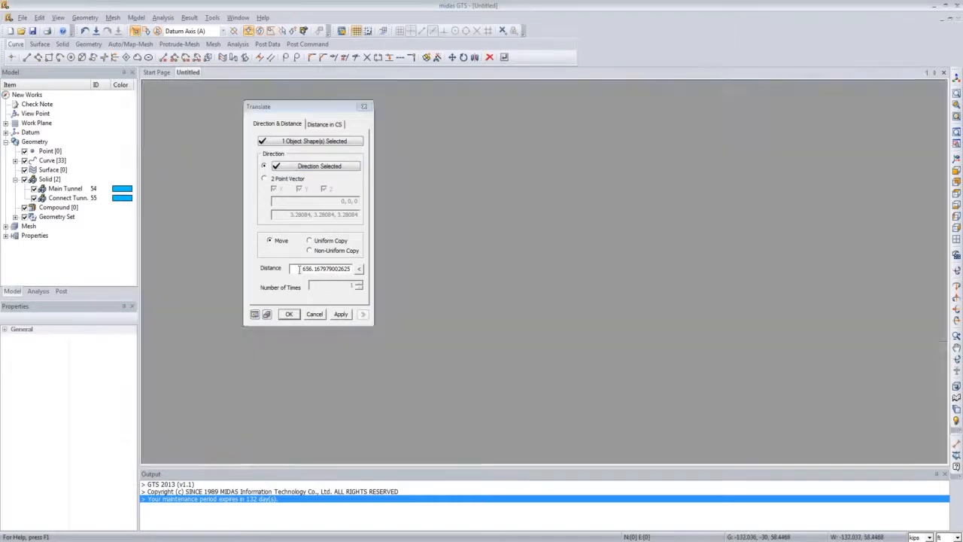
left_click_drag(294, 269, 352, 268)
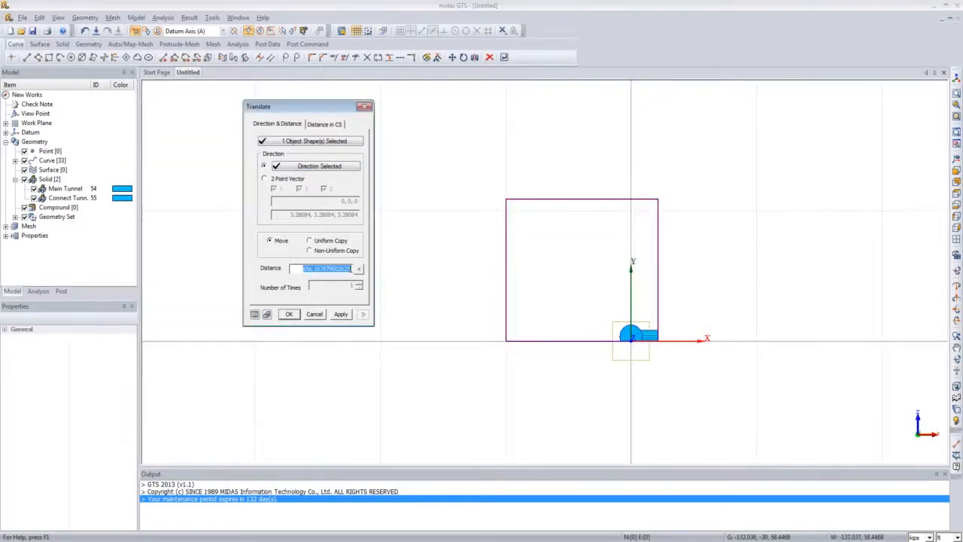
key("BackSpace")
type("-30")
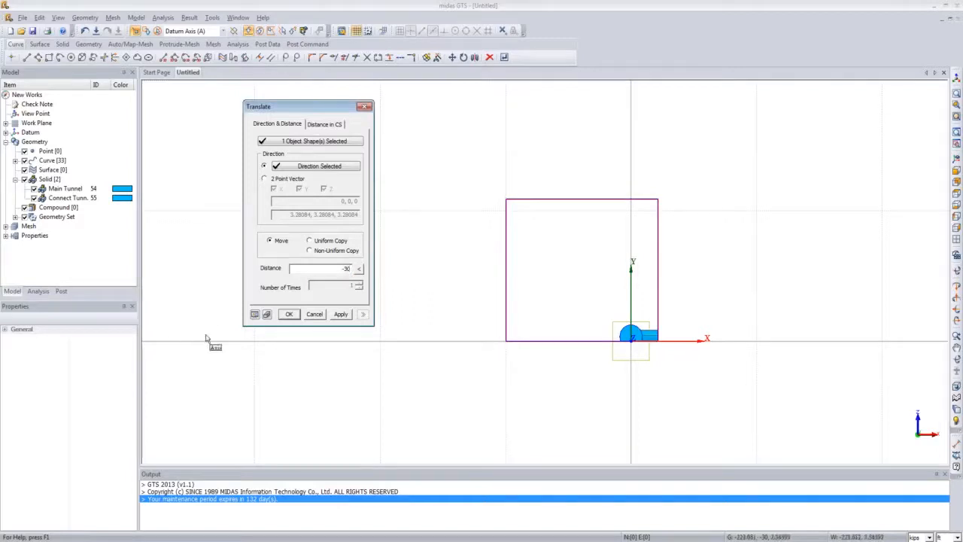
left_click(254, 314)
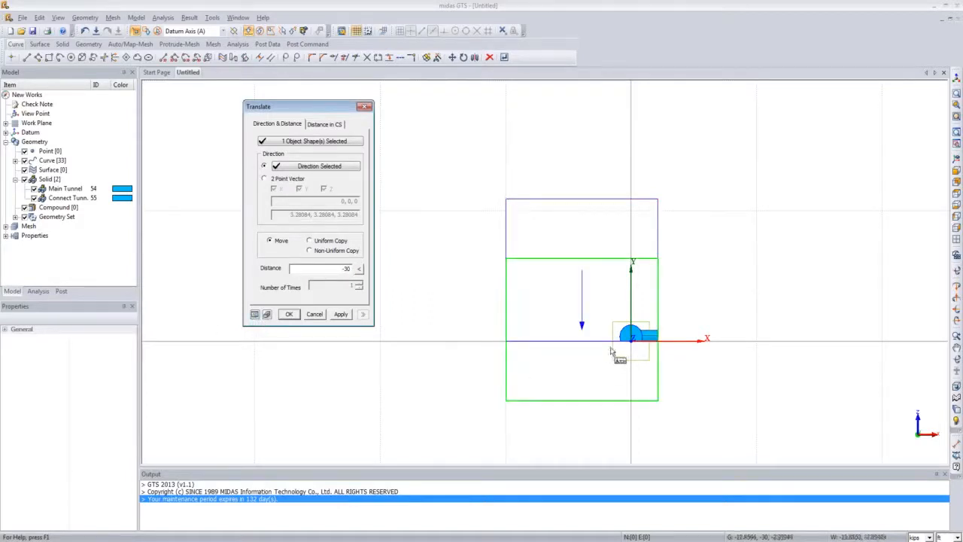
left_click(290, 315)
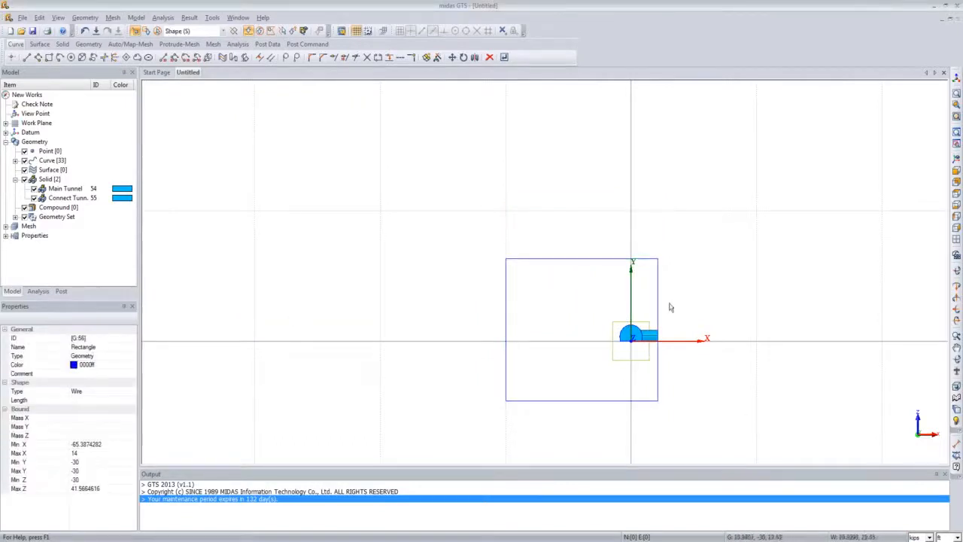
Step: Extrude the large rectangle wire as a solid 60 along the Y datum axis to create the ground block
middle_click_drag(671, 307, 647, 339)
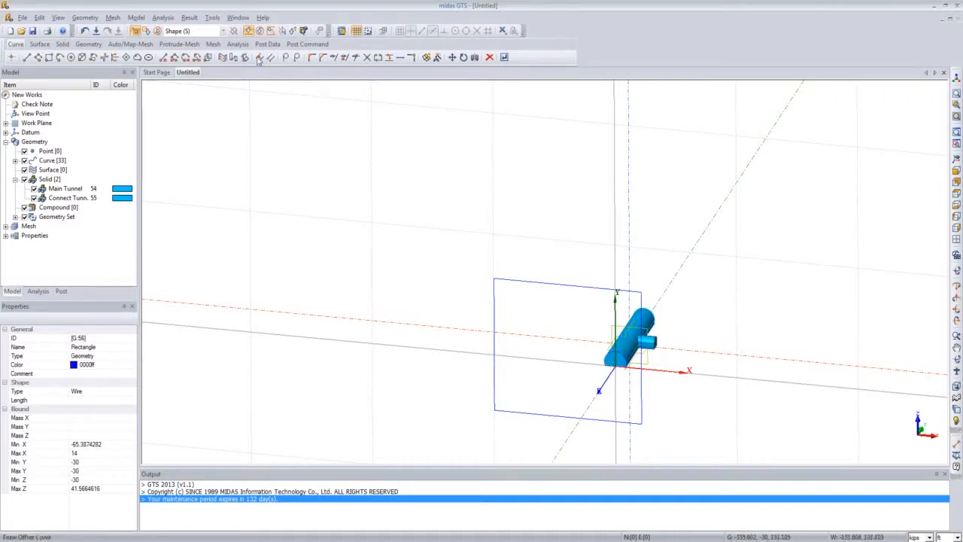
left_click(85, 18)
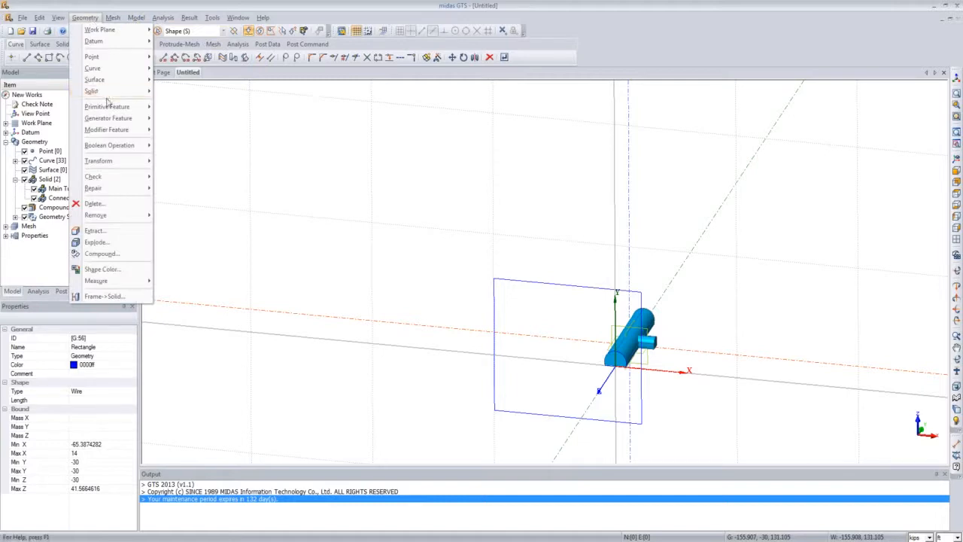
mouse_move(116, 119)
left_click(177, 130)
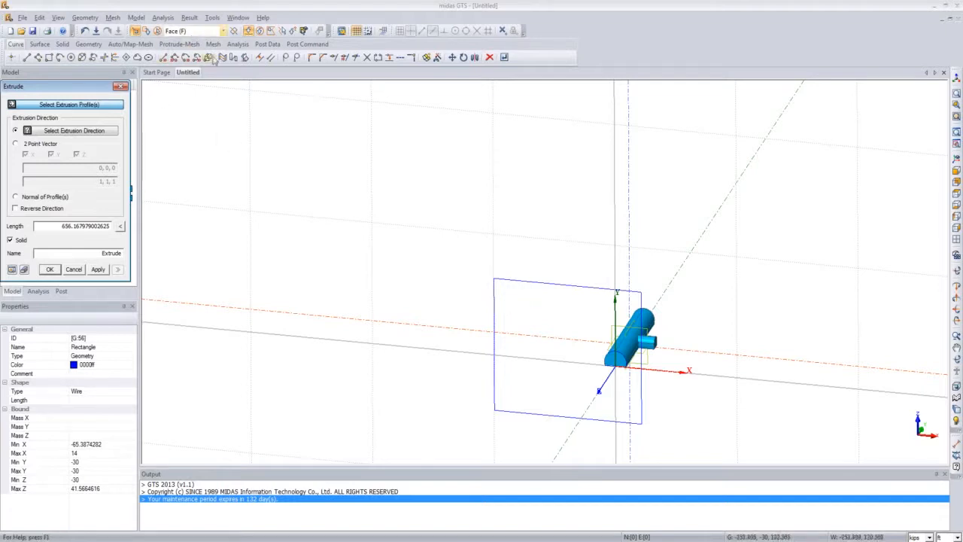
left_click(224, 34)
left_click(223, 34)
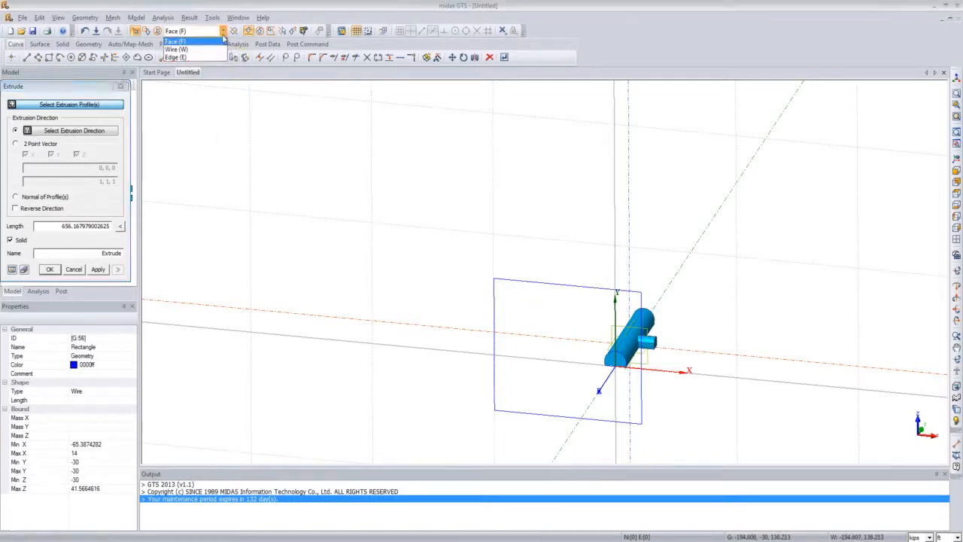
left_click(215, 49)
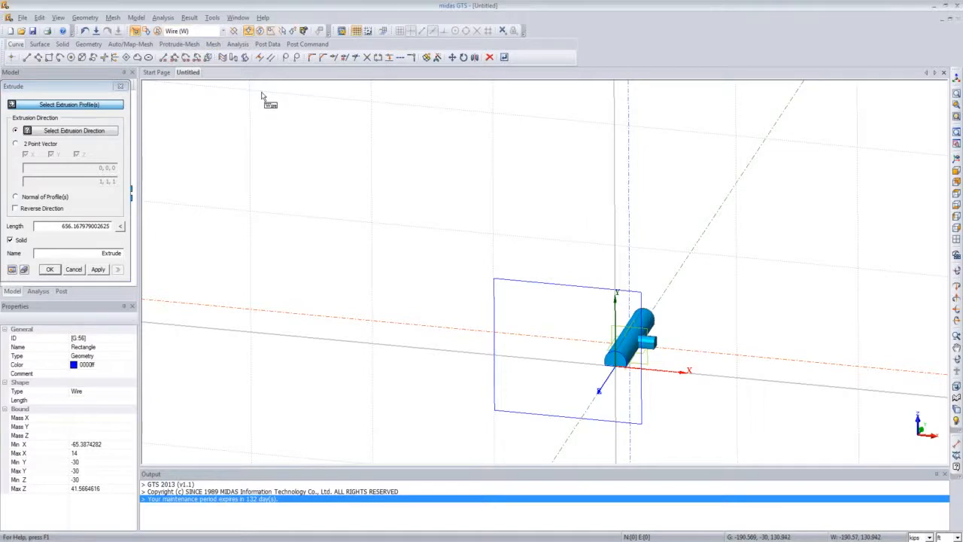
left_click(510, 283)
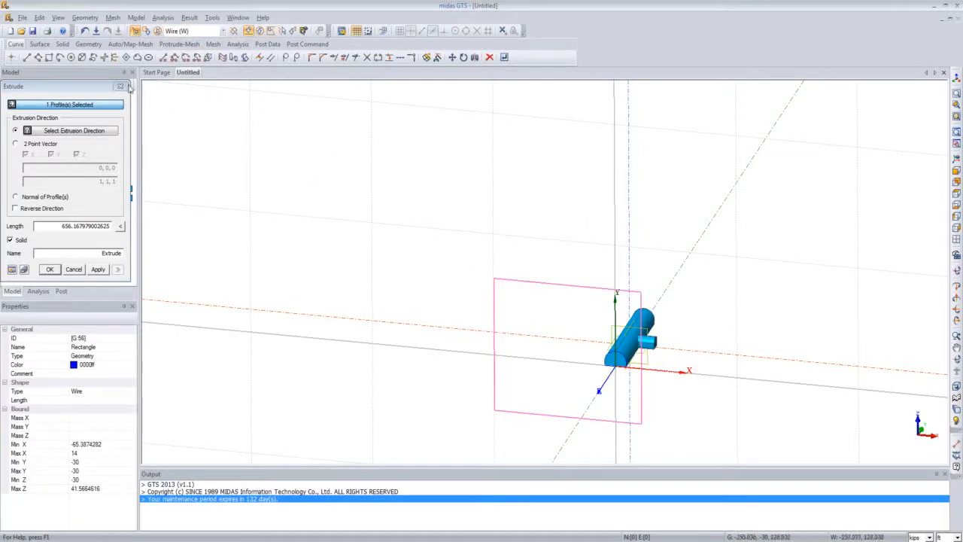
left_click_drag(129, 89, 314, 151)
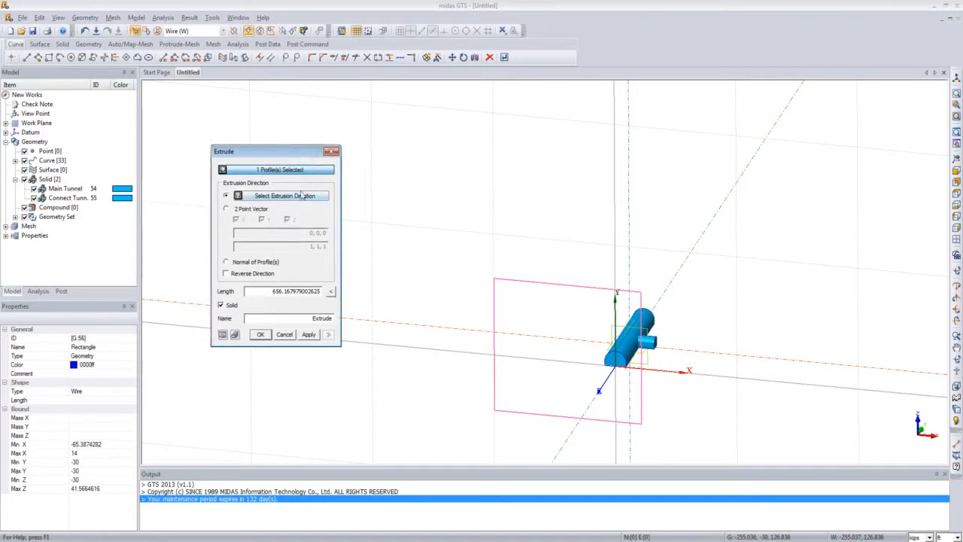
left_click(301, 195)
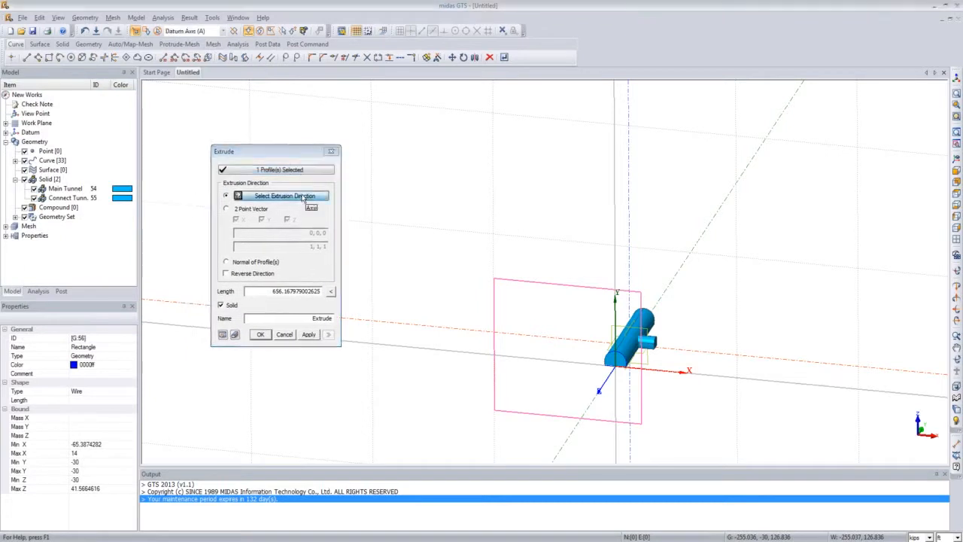
left_click(688, 261)
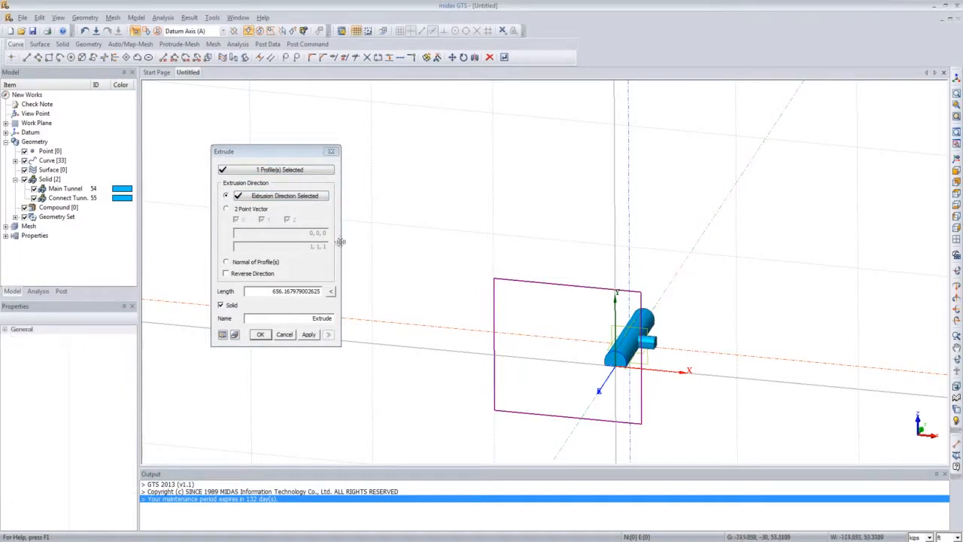
double_click(254, 294)
type("60")
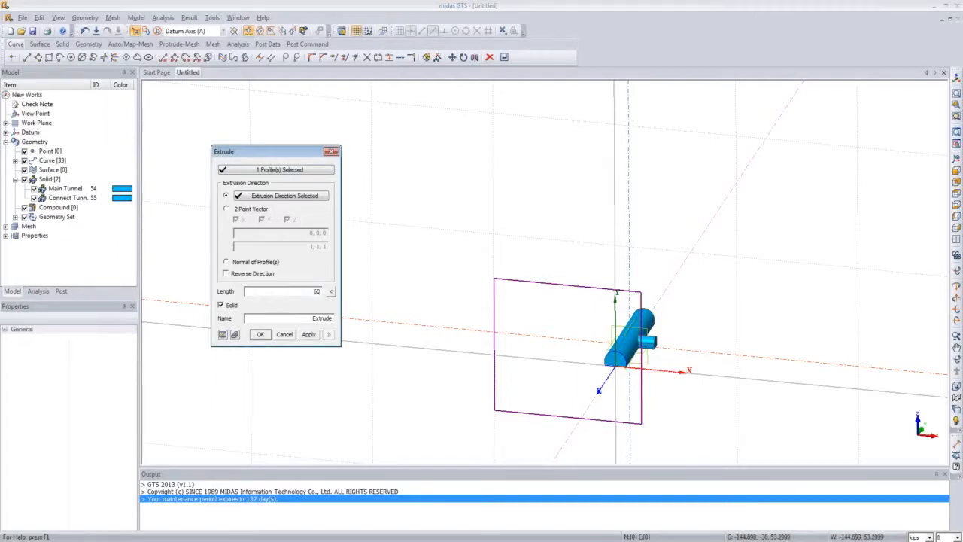
left_click(224, 336)
middle_click_drag(461, 347, 396, 320)
middle_click_drag(492, 351, 548, 344)
left_click(261, 335)
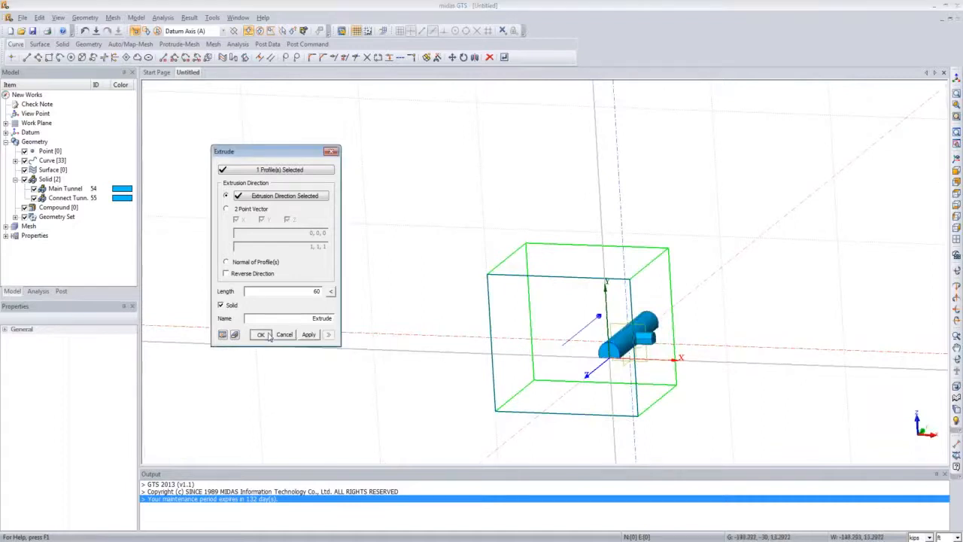
Step: Inspect the new ground block solid from an isometric view
middle_click_drag(617, 355, 588, 394)
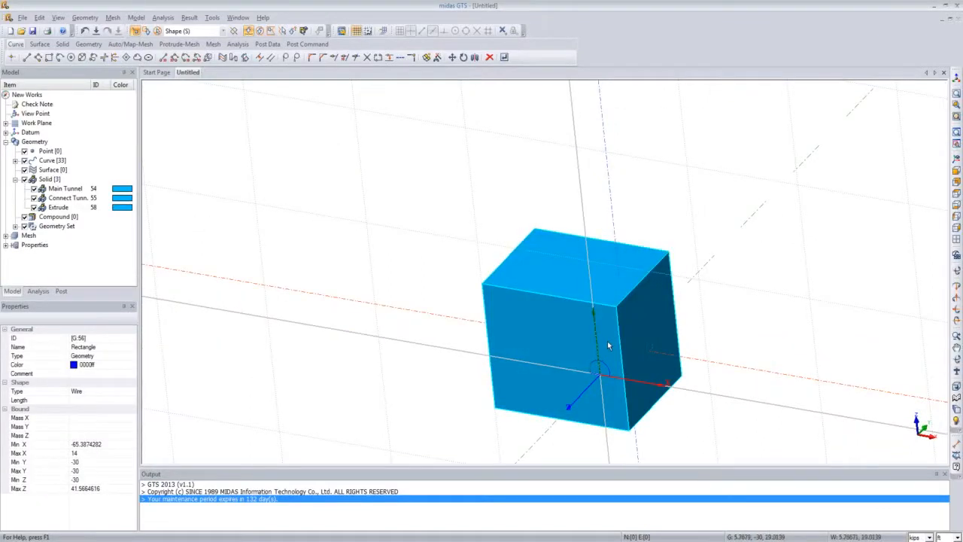
left_click(956, 158)
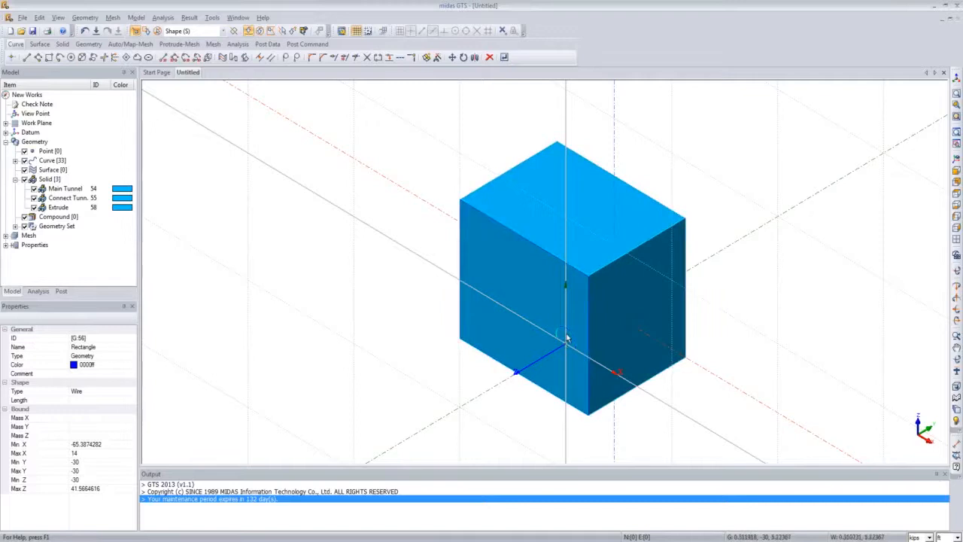
scroll(571, 308, "down", 1)
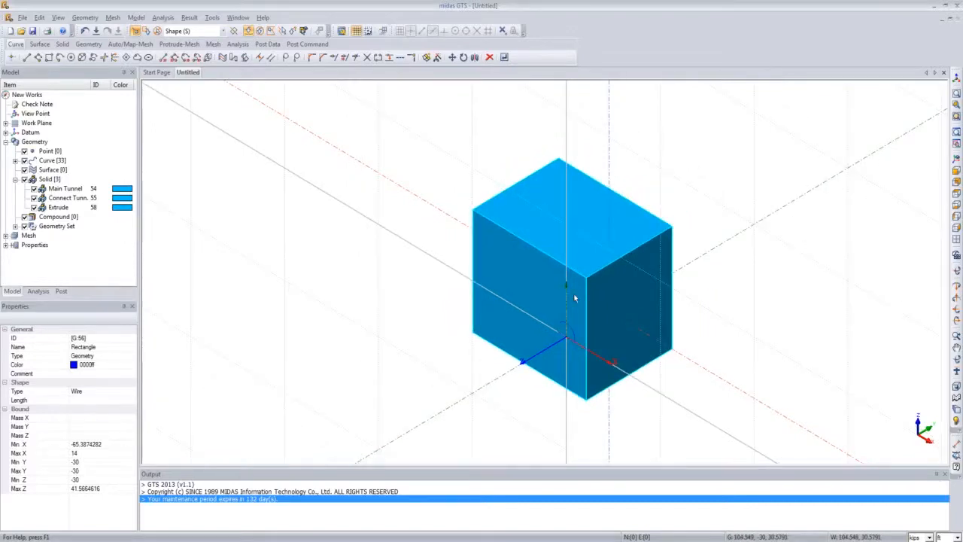
scroll(575, 295, "up", 1)
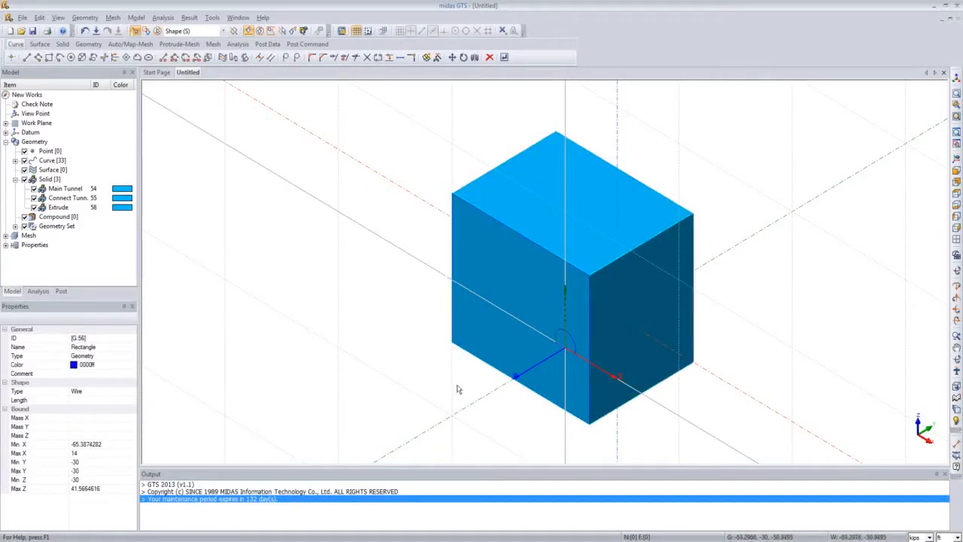
scroll(461, 378, "down", 1)
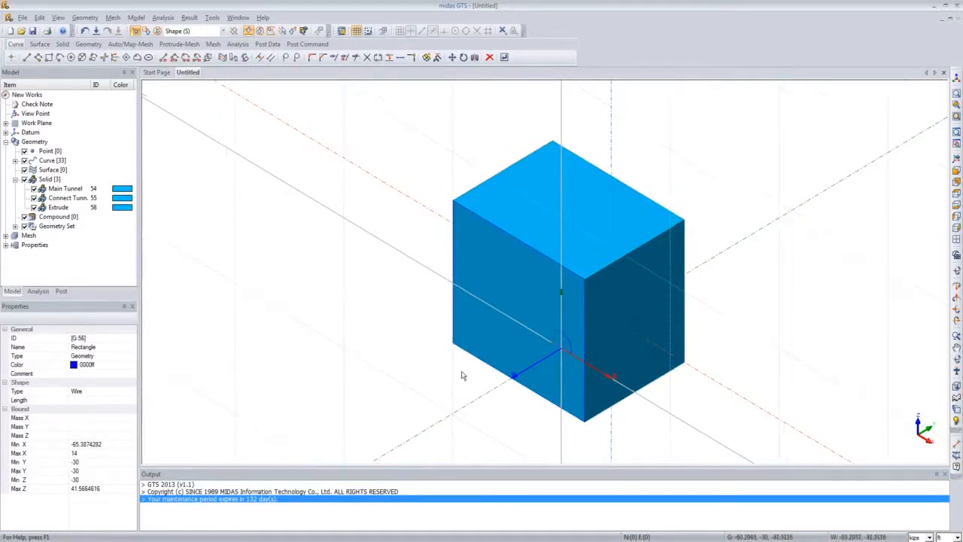
left_click(468, 267)
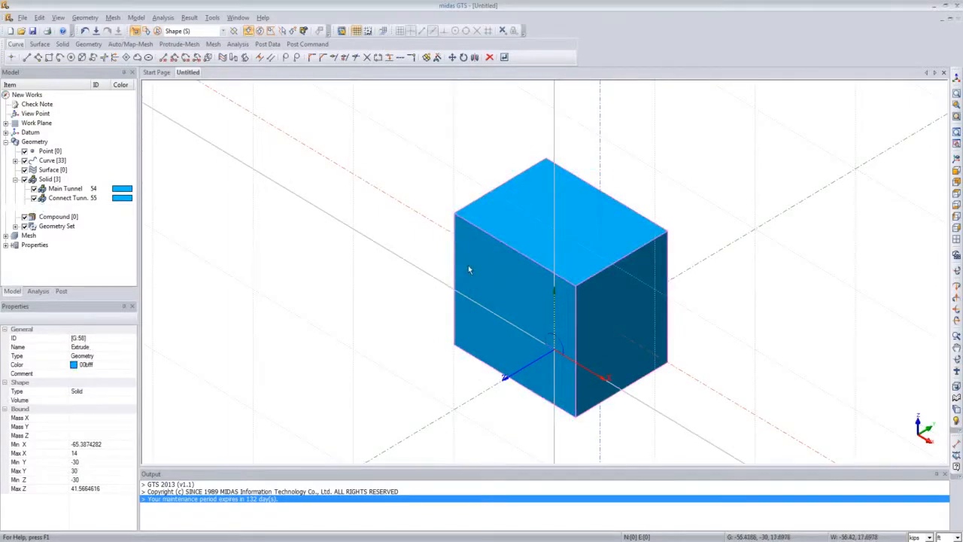
right_click(468, 269)
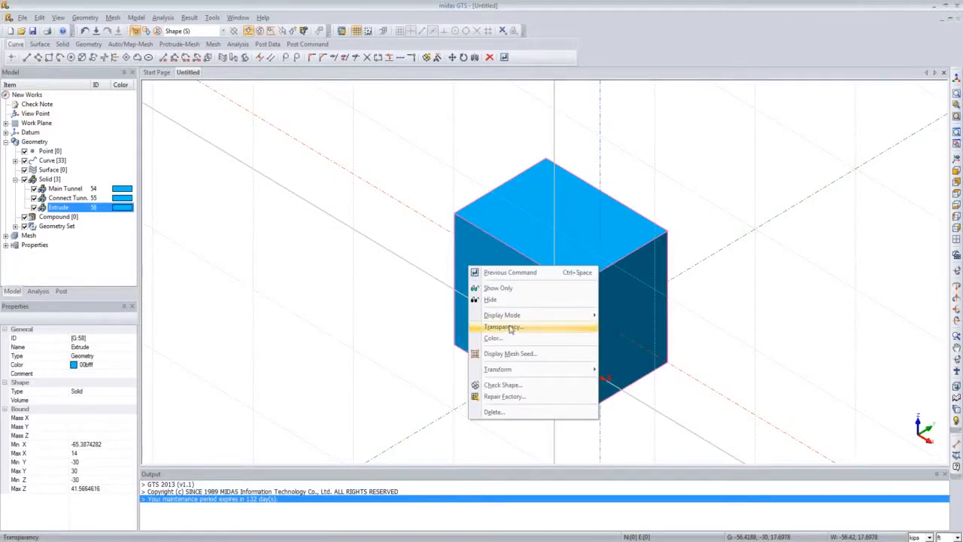
mouse_move(512, 321)
left_click(615, 316)
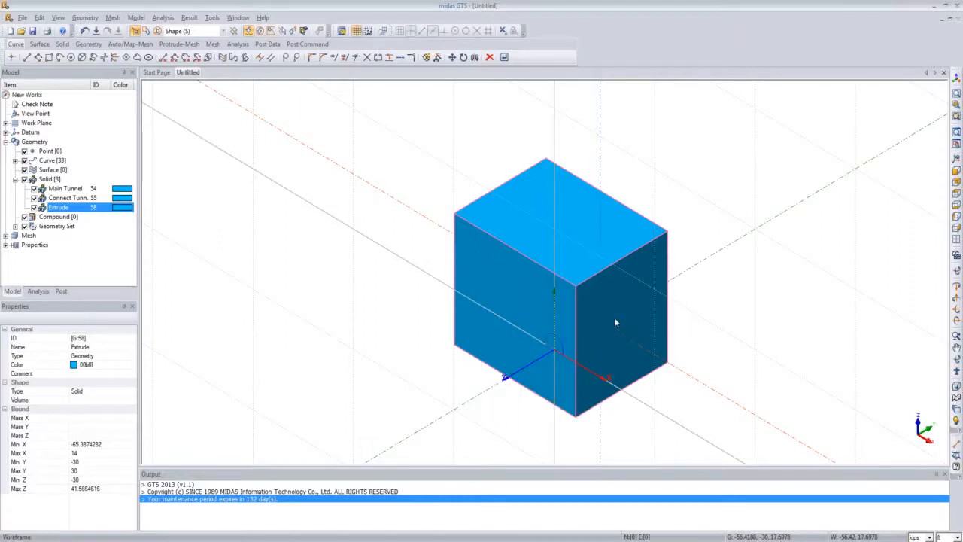
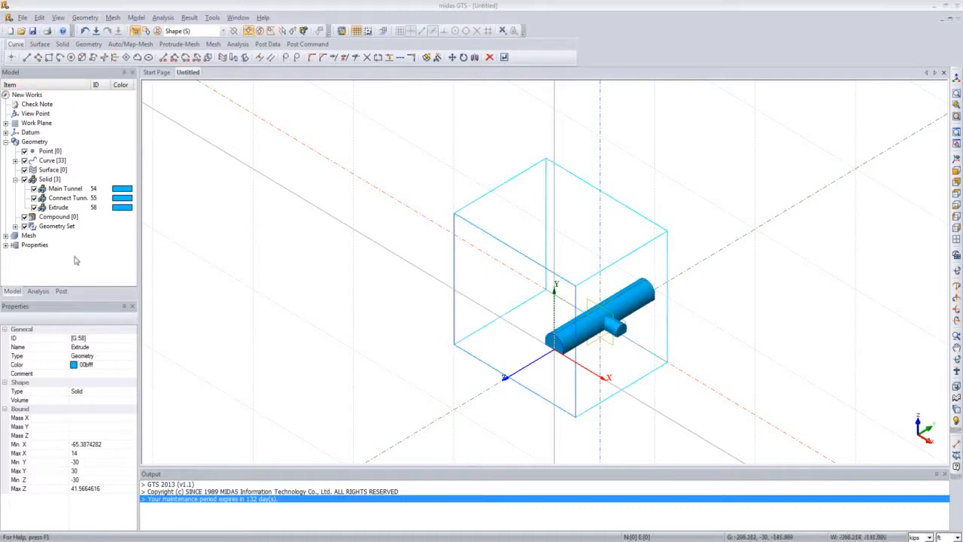
Step: Hide the connecting tunnel and embed the main tunnel solid into the ground block with Embed Solid, deleting the original shapes
left_click(33, 197)
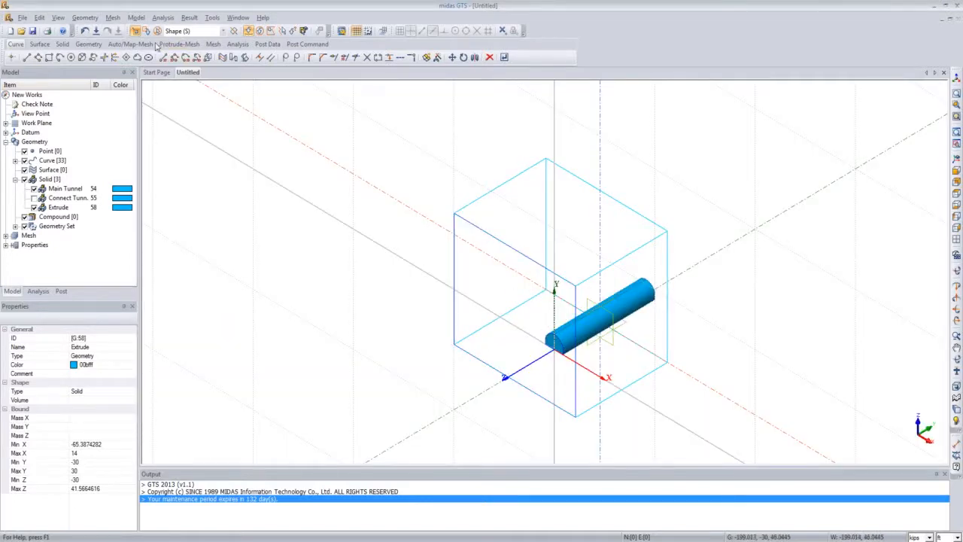
left_click(84, 17)
mouse_move(89, 93)
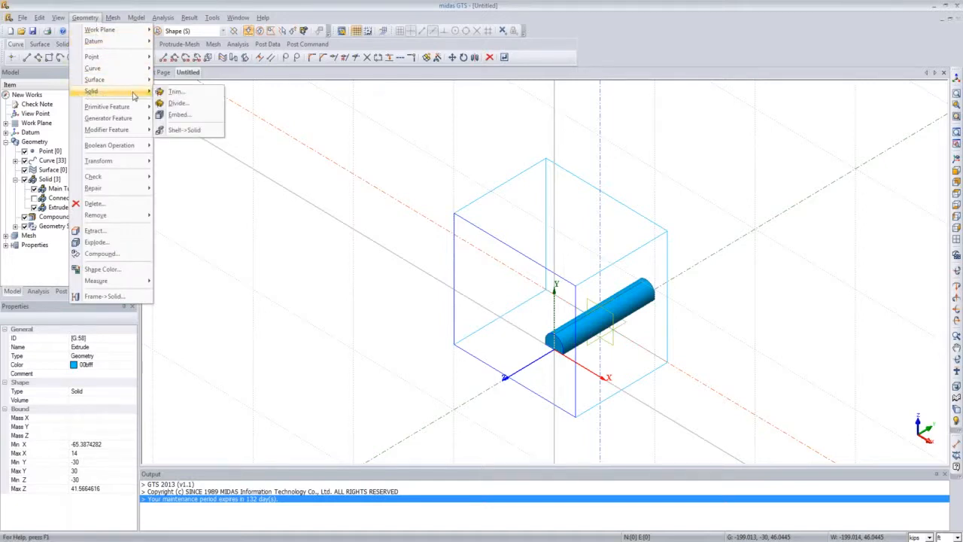
left_click(180, 114)
left_click_drag(86, 95, 320, 188)
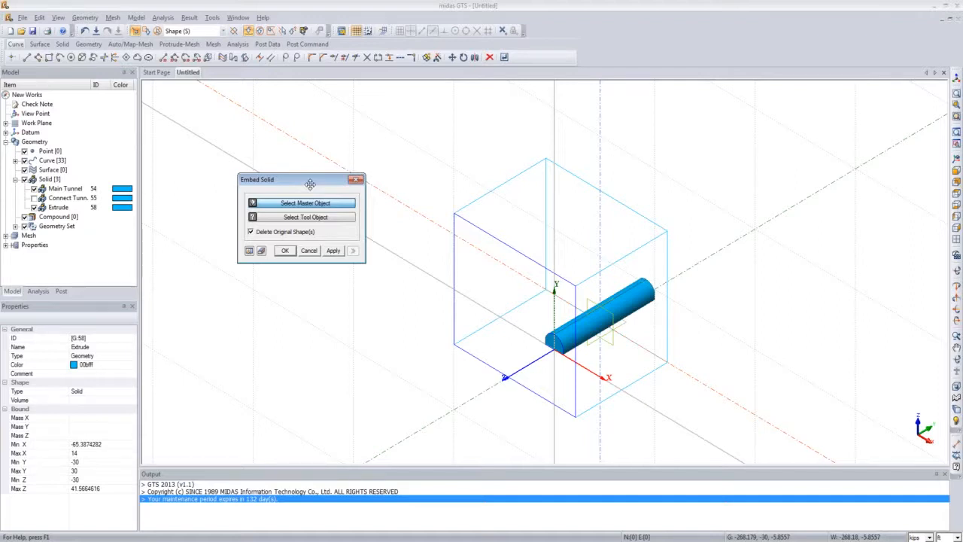
left_click(324, 203)
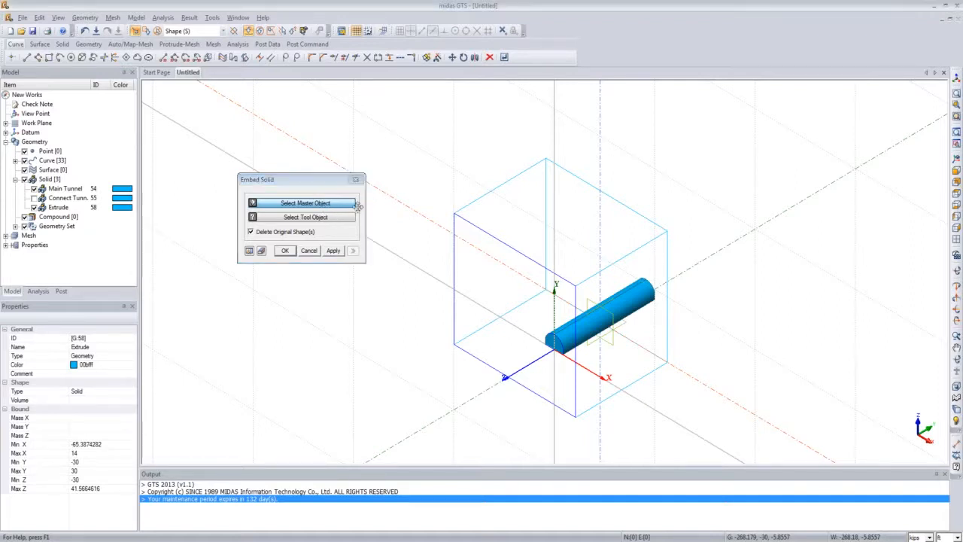
left_click(468, 231)
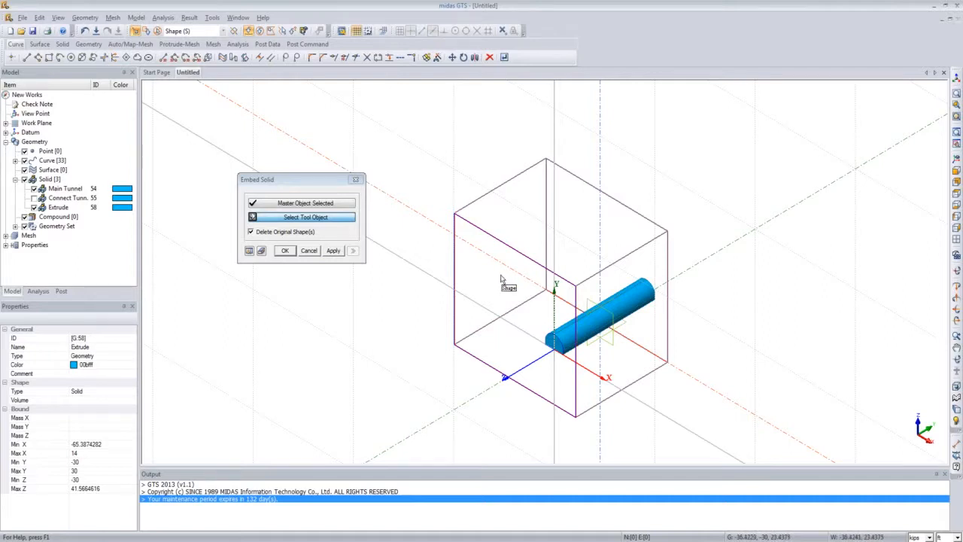
left_click(588, 334)
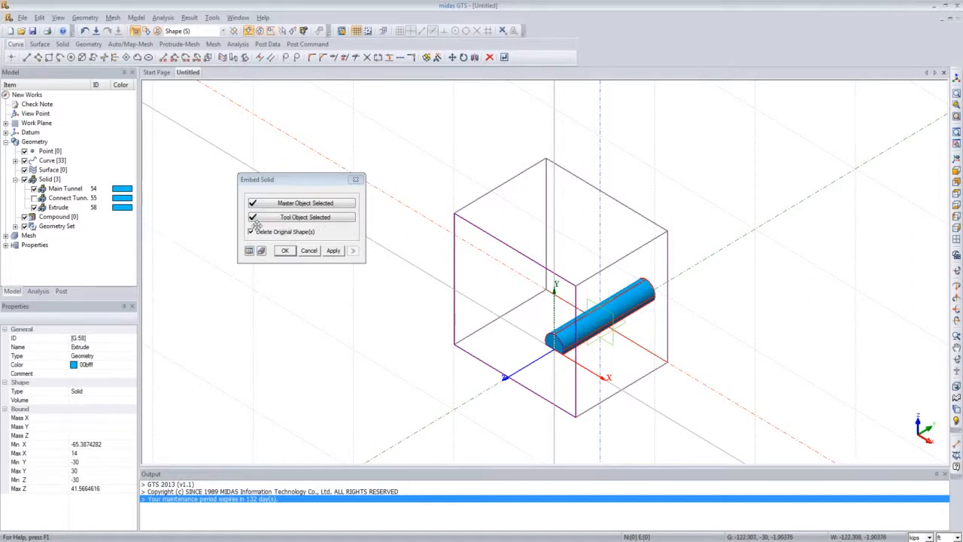
left_click(291, 252)
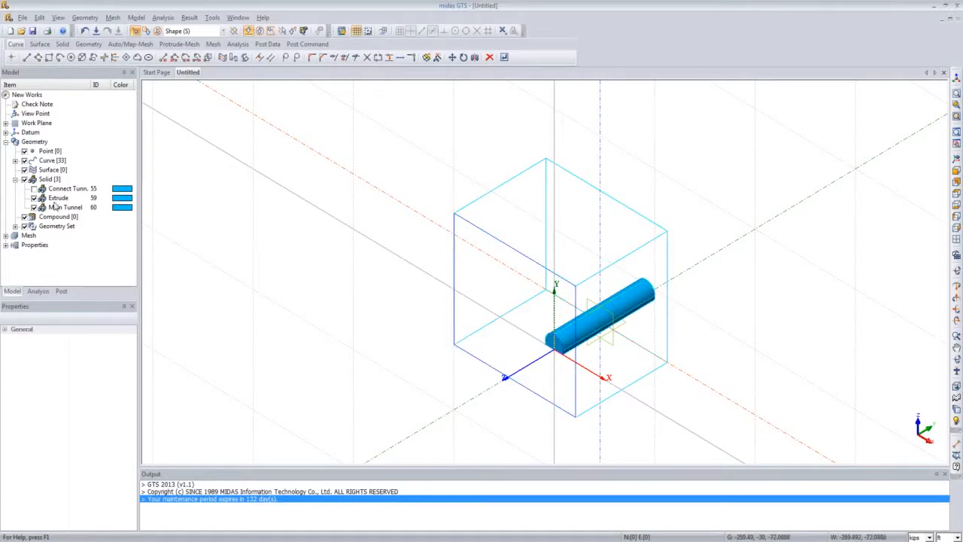
Step: Show the connecting tunnel and start Divide Solid by Surface with the ground block as the solid and the connecting tunnel shell as the tool surface
left_click(33, 188)
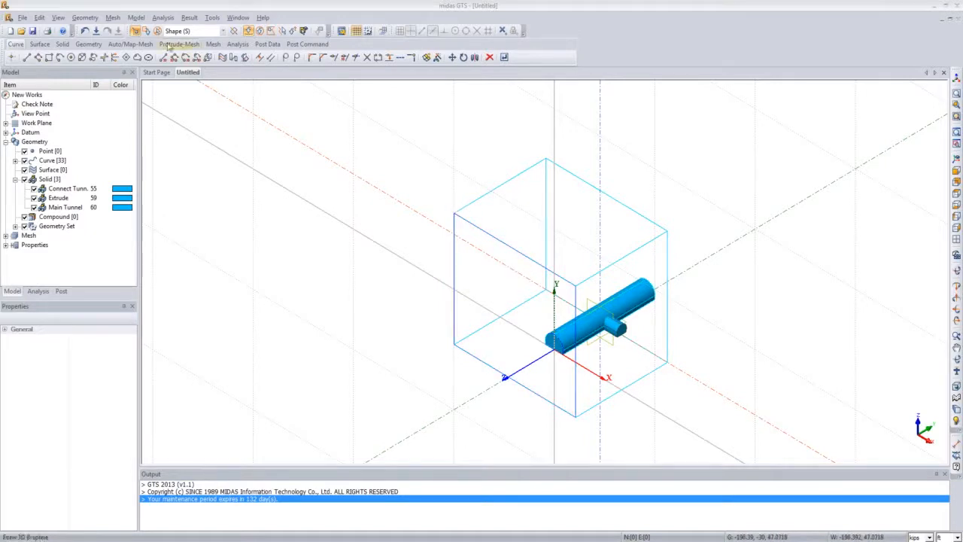
left_click(89, 19)
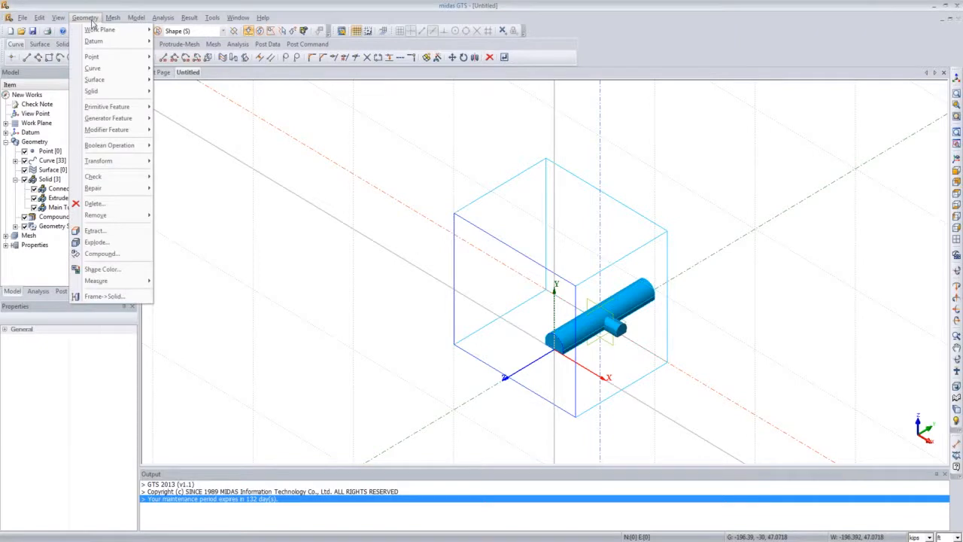
mouse_move(132, 122)
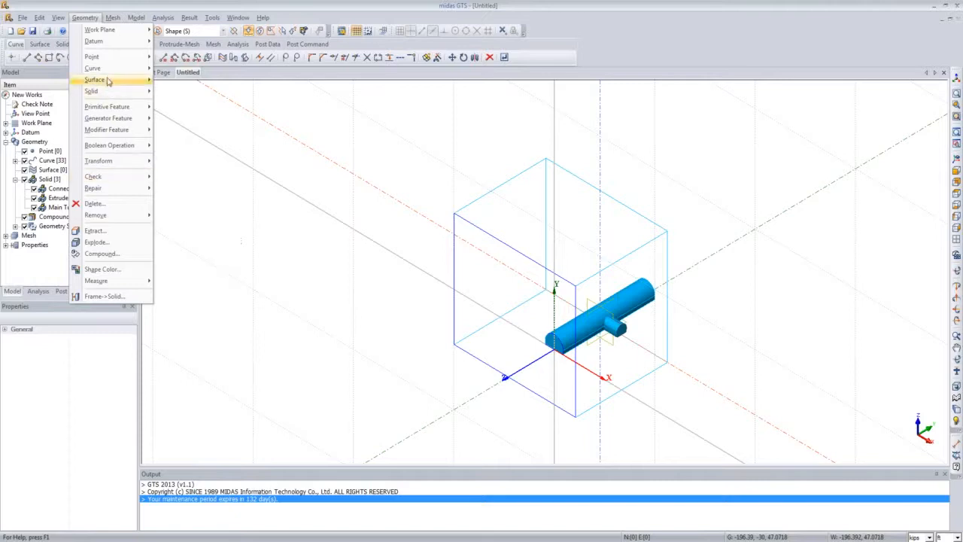
mouse_move(129, 91)
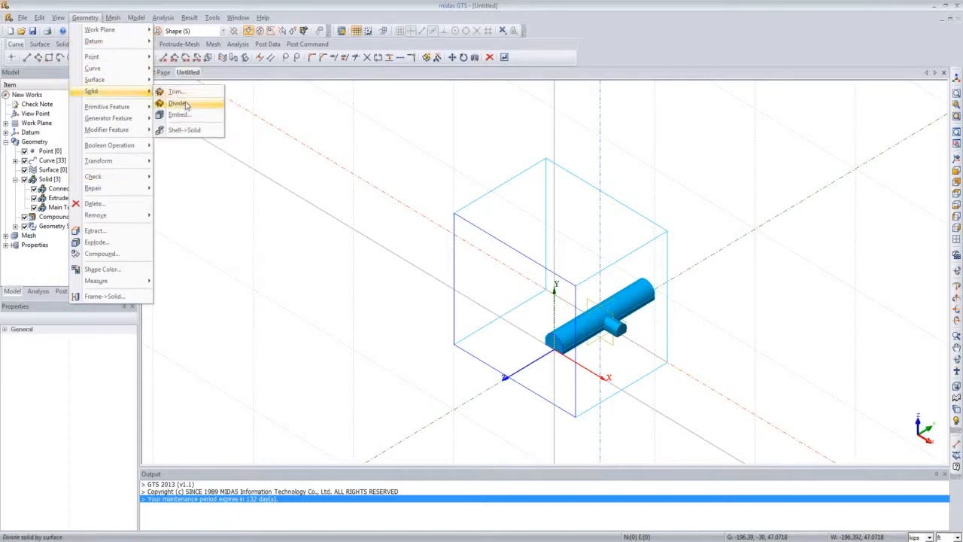
left_click(182, 106)
left_click_drag(93, 91, 280, 162)
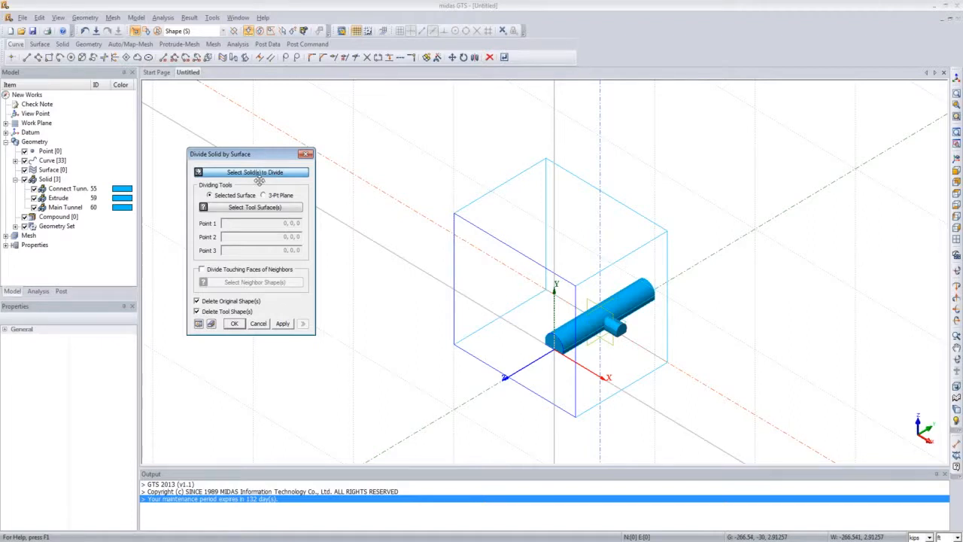
left_click(255, 175)
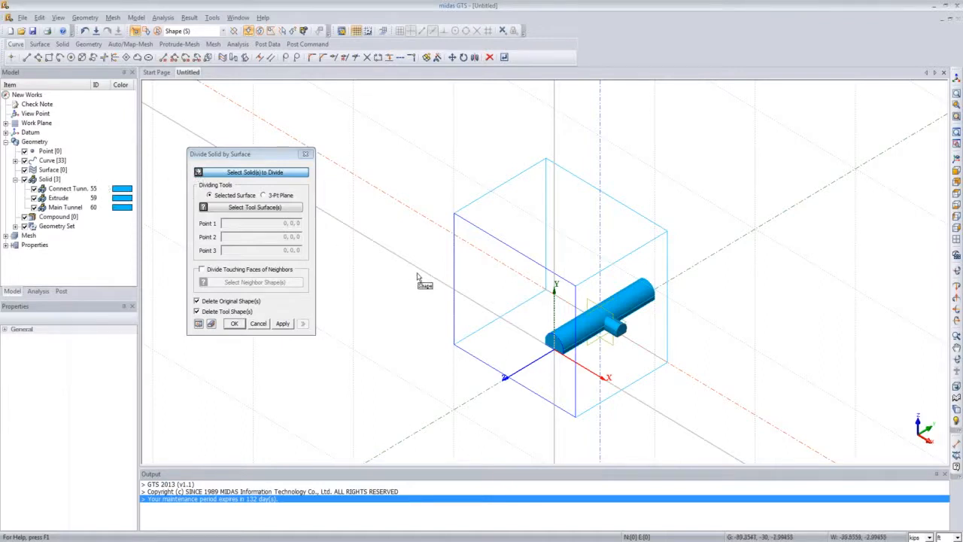
left_click(467, 267)
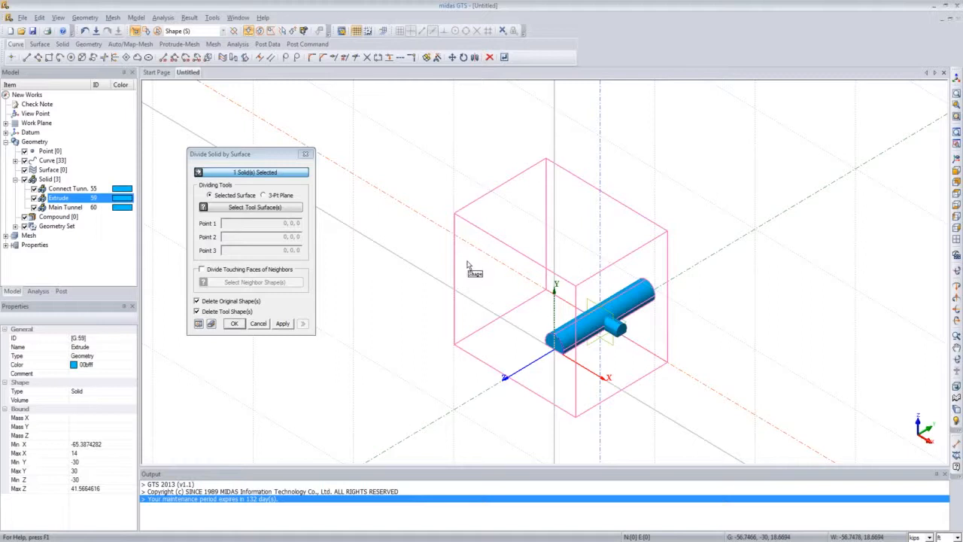
left_click(262, 208)
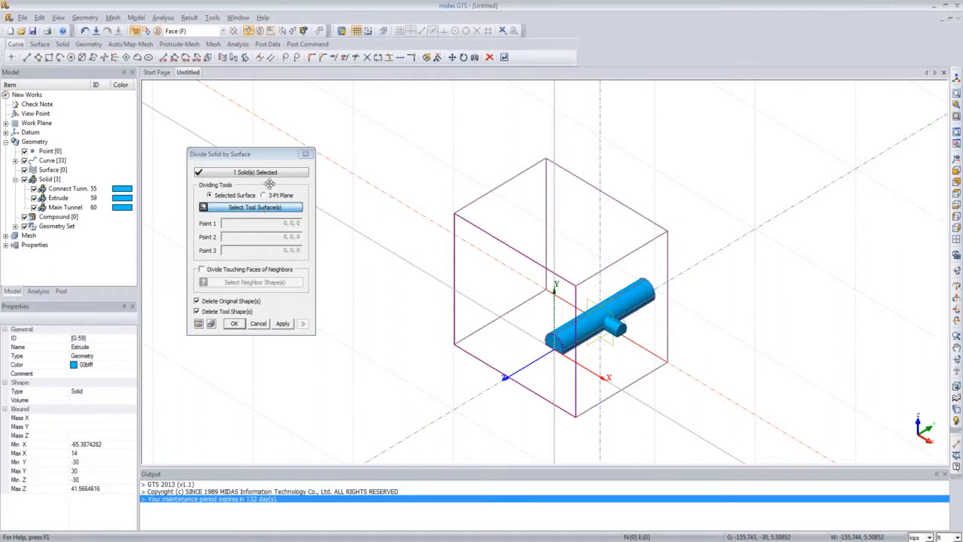
left_click(223, 30)
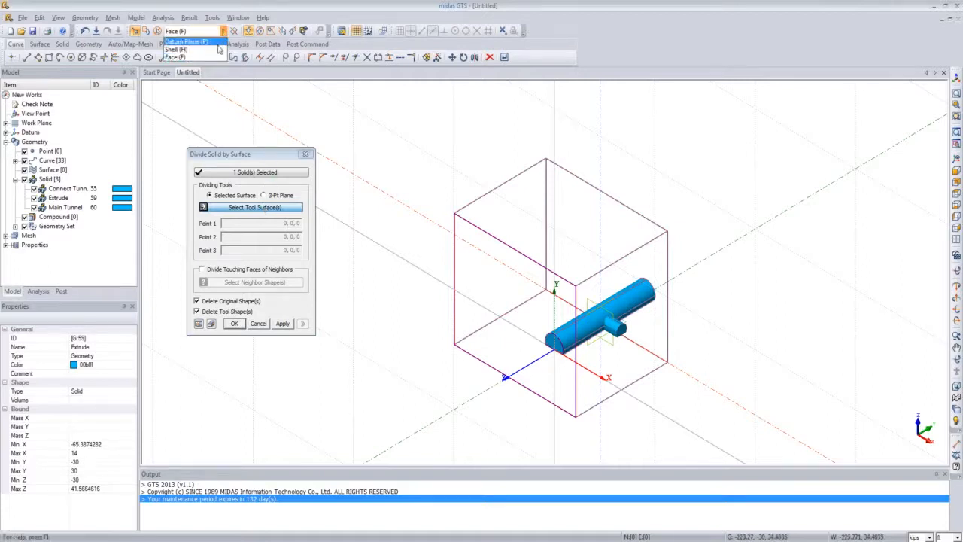
left_click(217, 49)
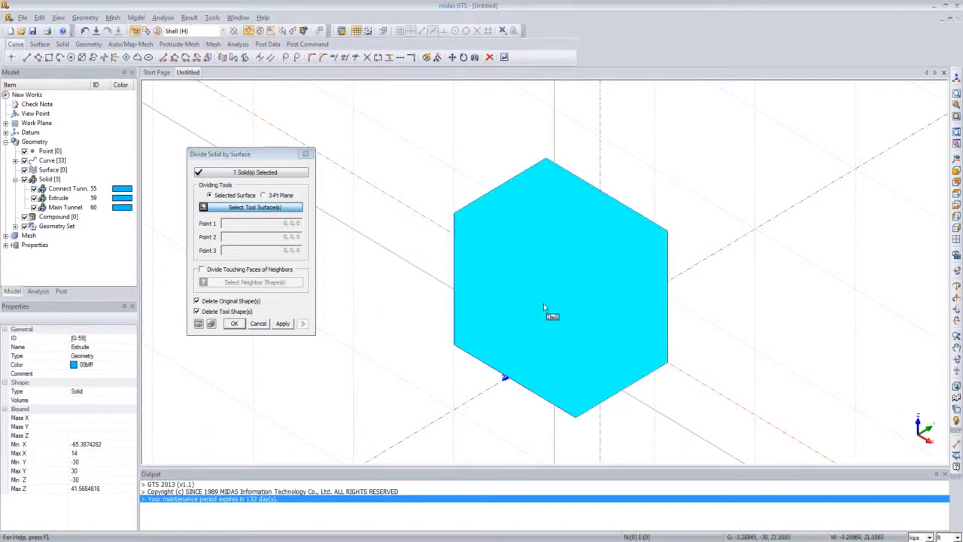
left_click(613, 333)
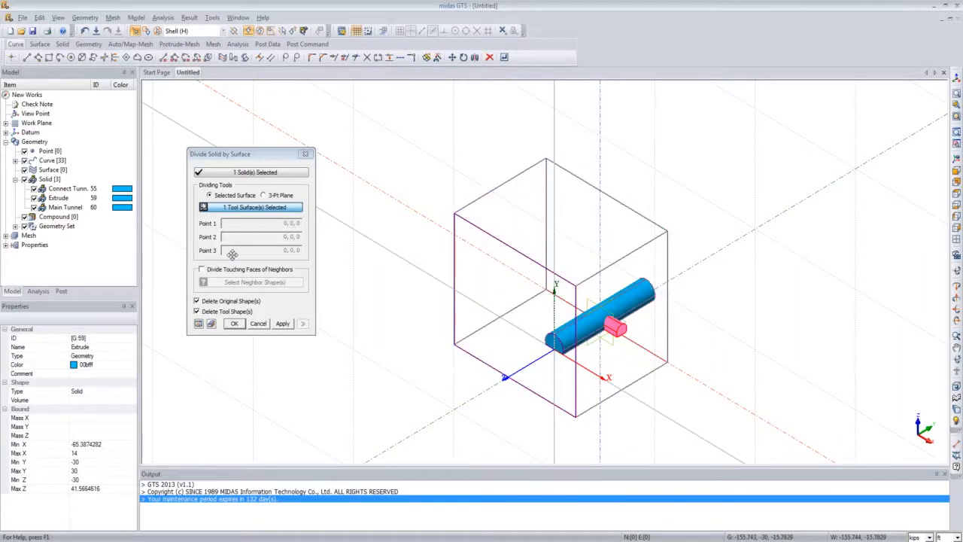
Step: Enable dividing the touching faces of the Main Tunnel neighbour, keep the tool shape, and divide the ground block
left_click(203, 269)
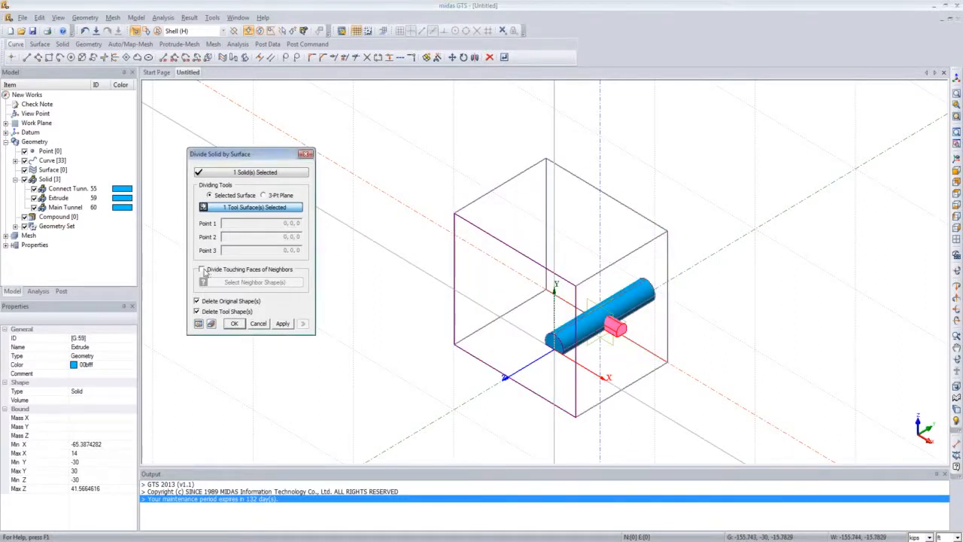
left_click(201, 269)
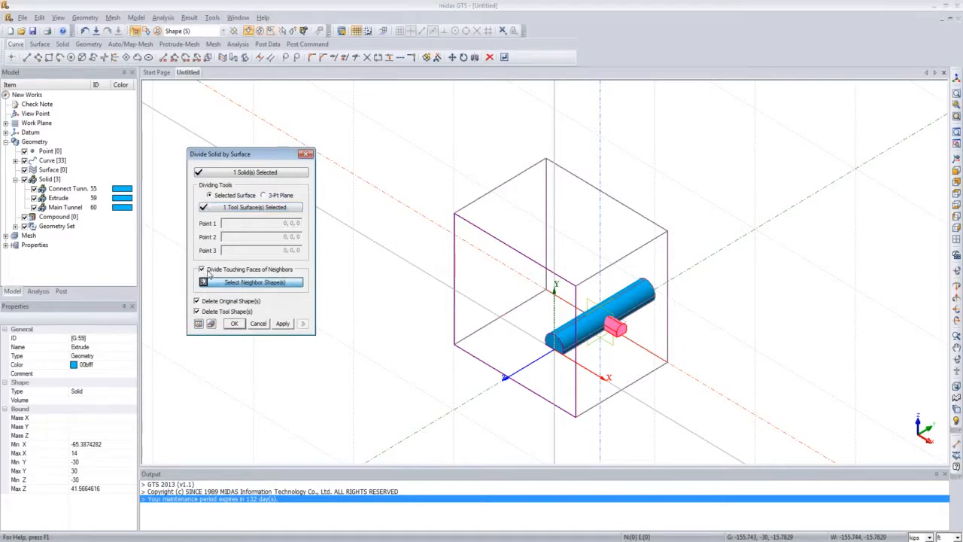
left_click(261, 283)
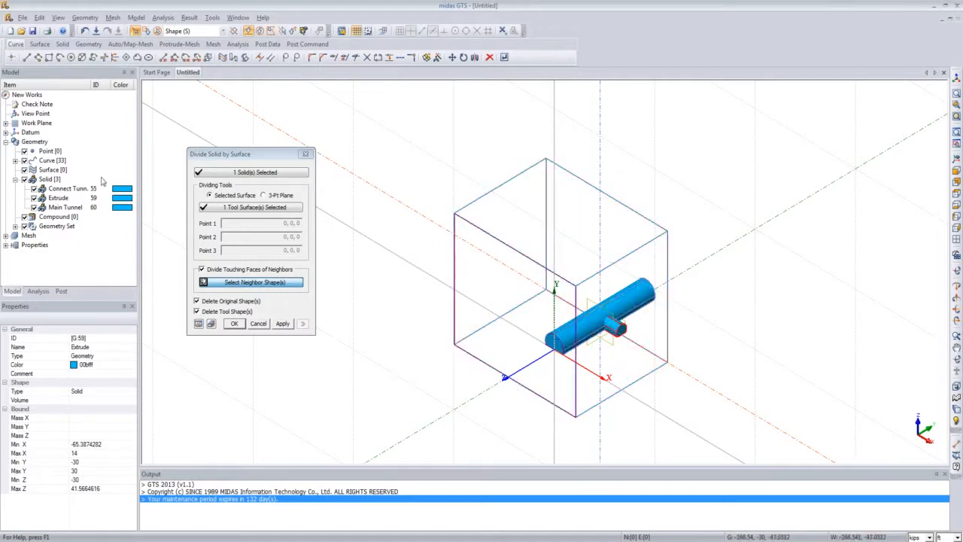
left_click(72, 207)
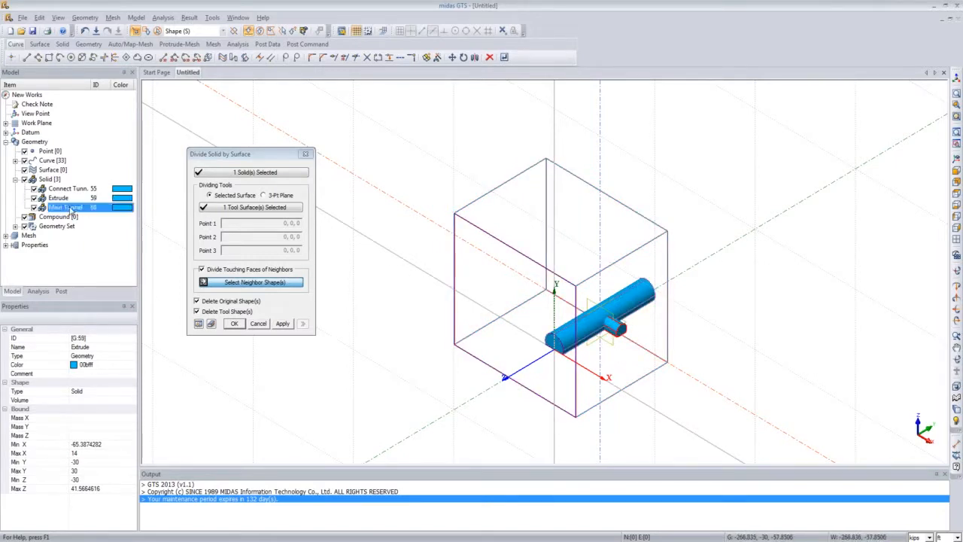
left_click(70, 210)
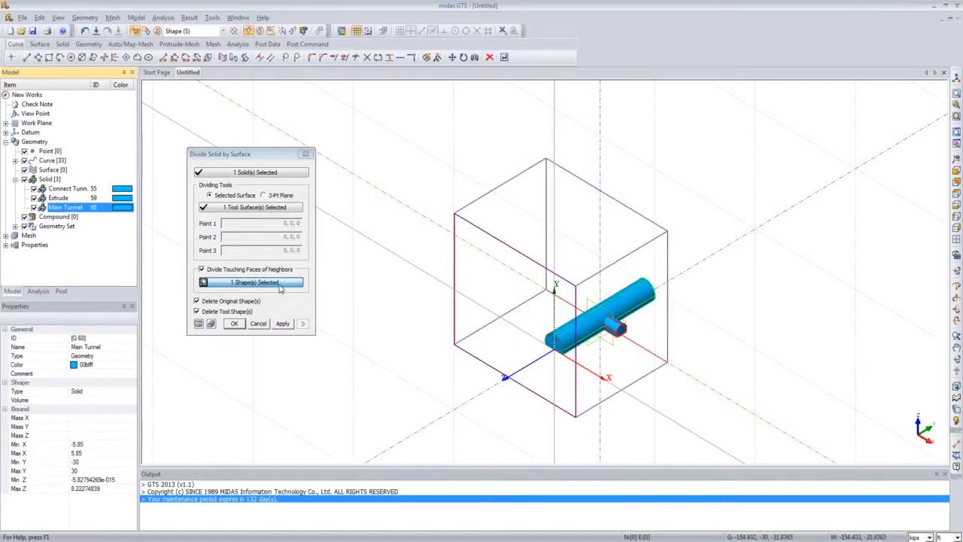
left_click(199, 311)
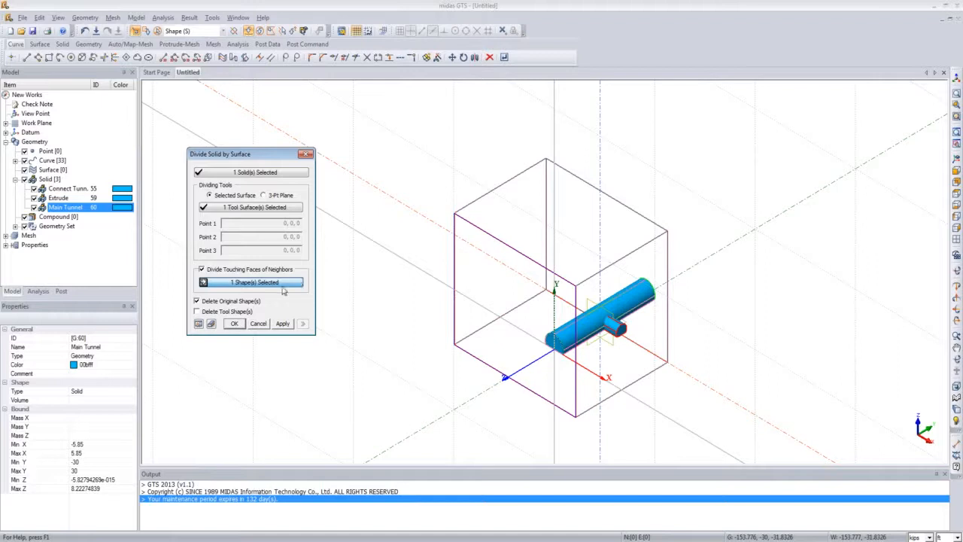
left_click(236, 323)
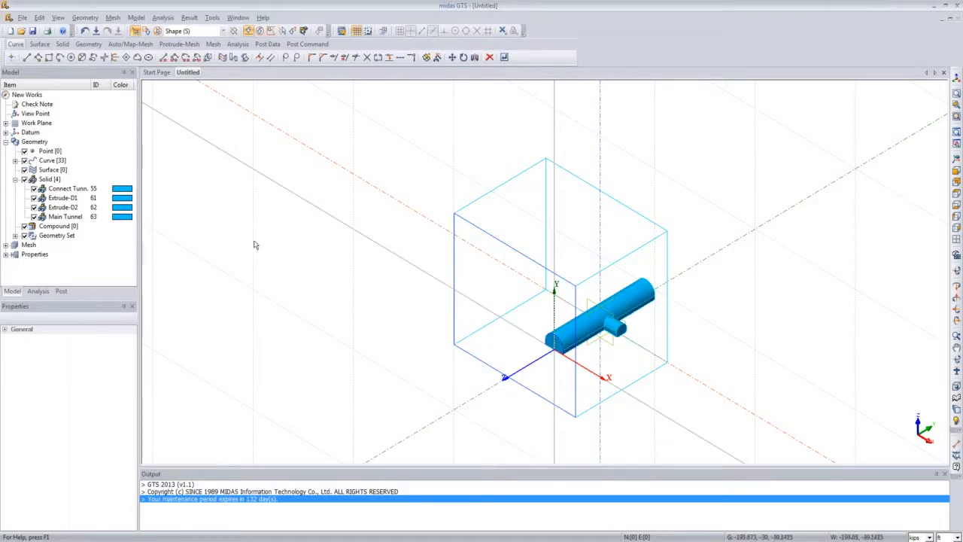
Step: Toggle the visibility of the two divided ground block parts and select each to inspect them
left_click(34, 198)
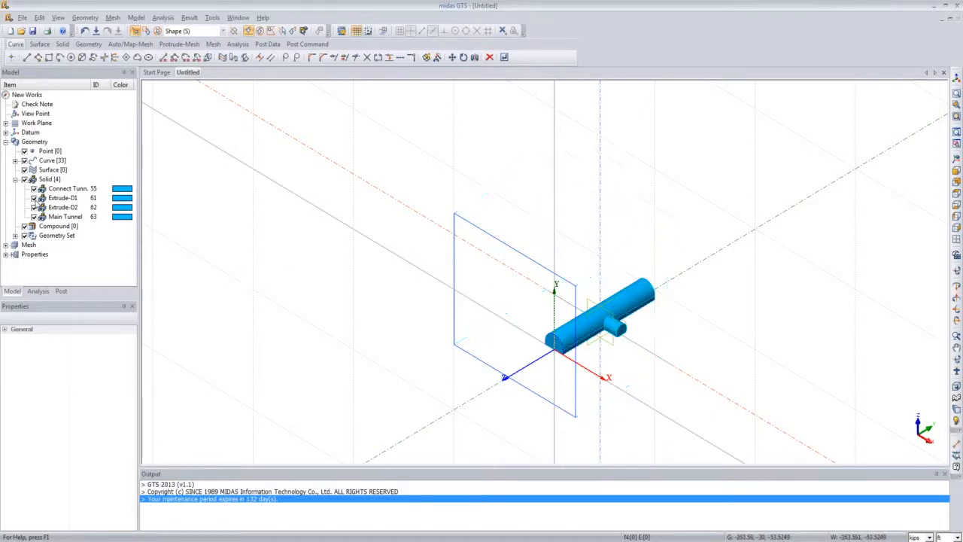
left_click(34, 199)
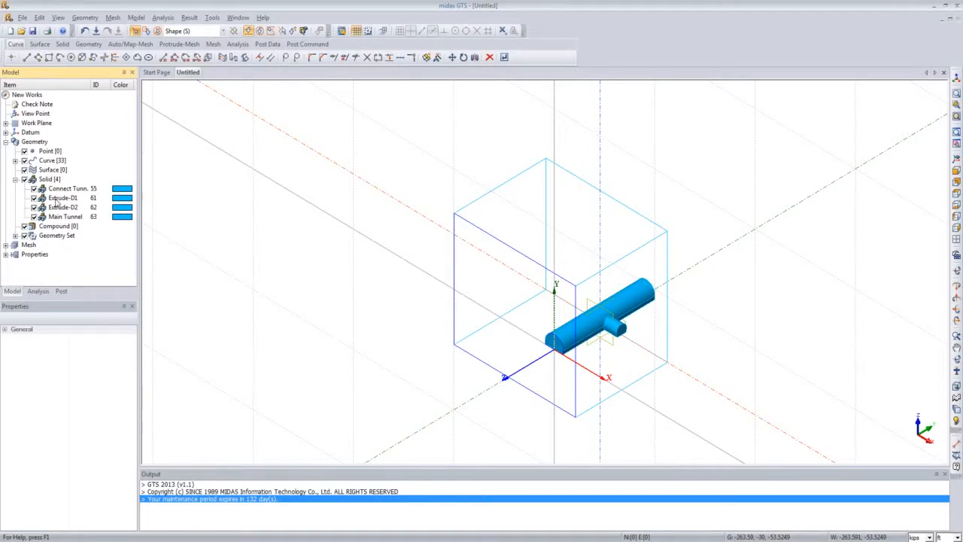
left_click(34, 206)
left_click(34, 204)
left_click(60, 198)
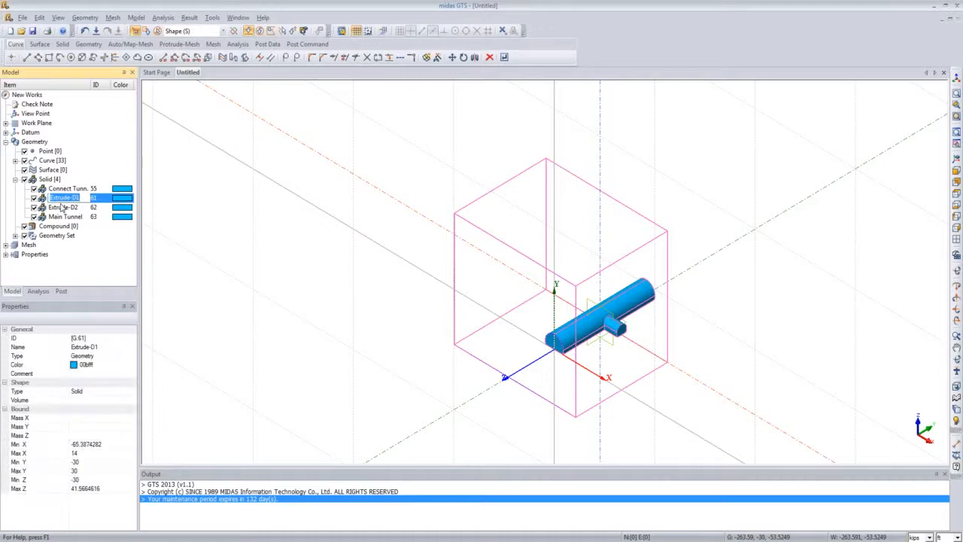
type("5")
left_click(63, 206)
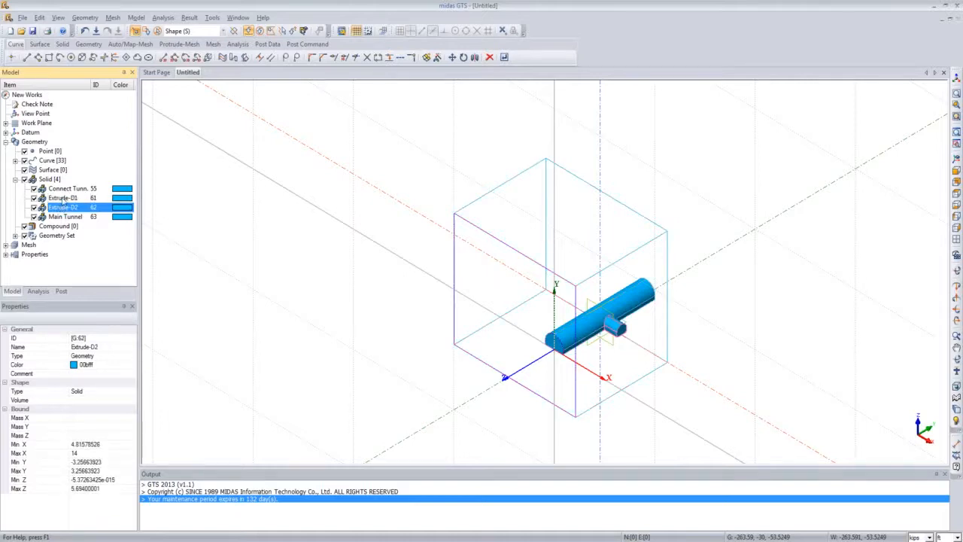
key("F2")
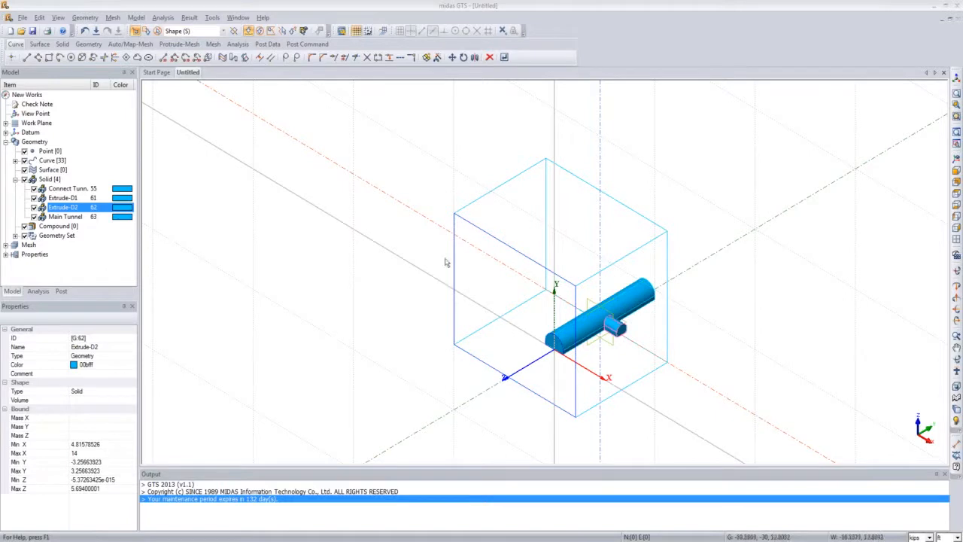
Step: Switch the selection filter to wires and delete the leftover rectangle wire on the ground block's face
left_click(223, 31)
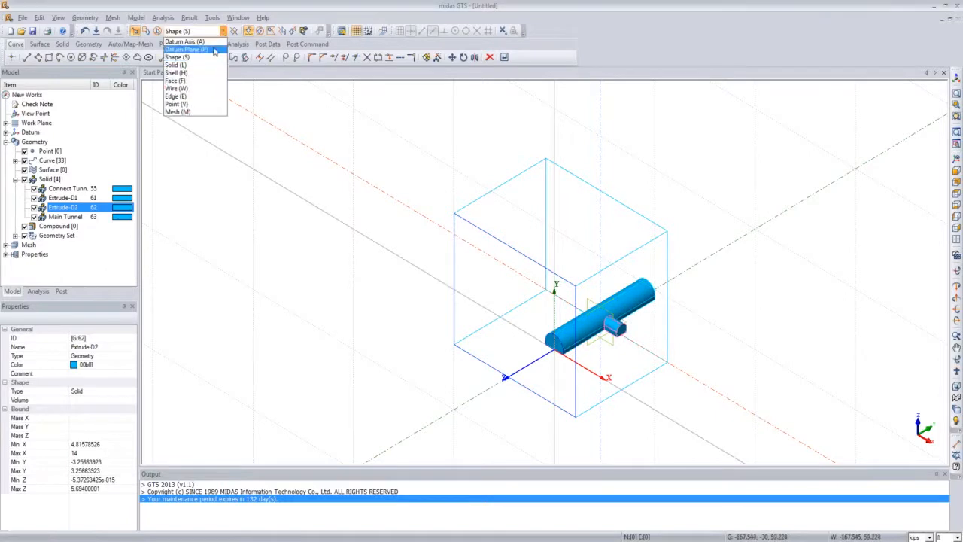
left_click(207, 89)
left_click(481, 230)
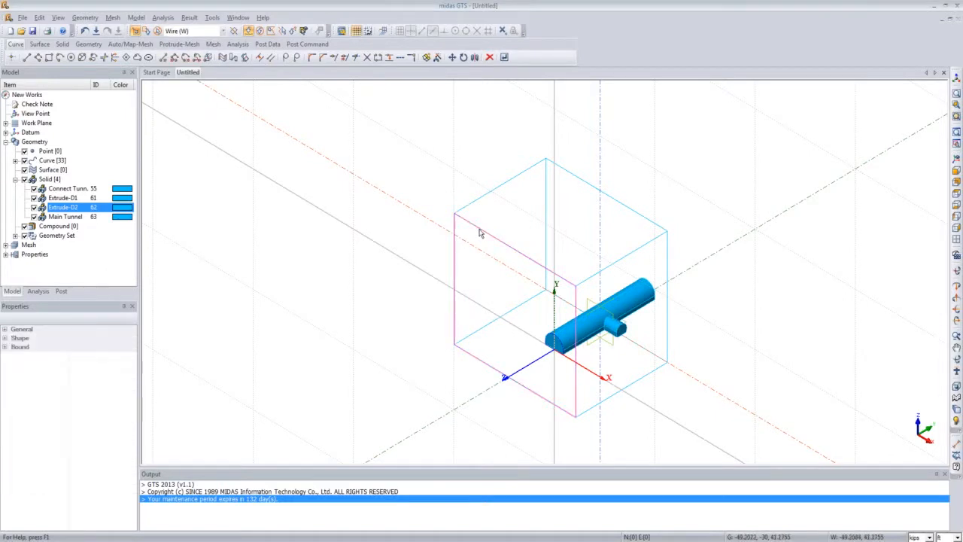
key("Delete")
left_click(461, 308)
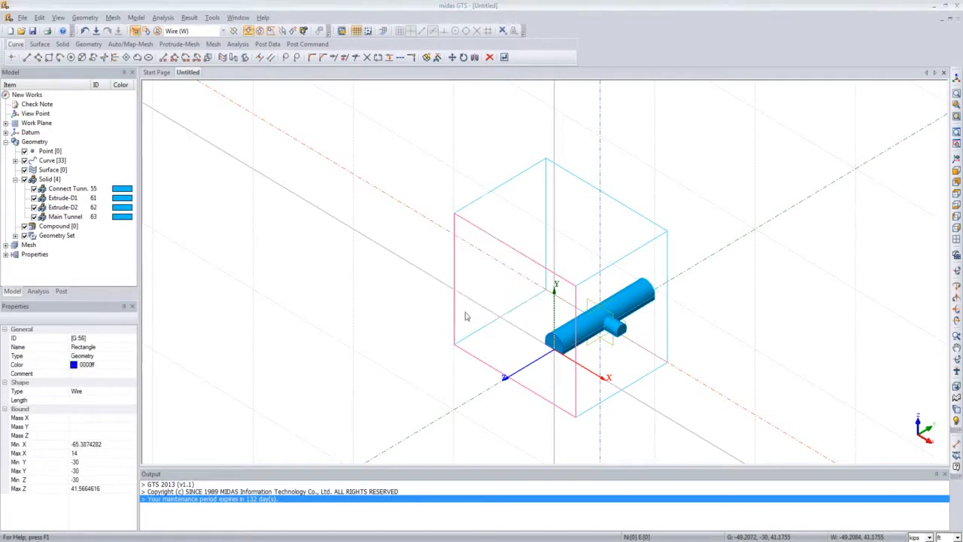
mouse_move(429, 286)
middle_mouse_down()
mouse_move(398, 305)
mouse_move(433, 288)
middle_mouse_up()
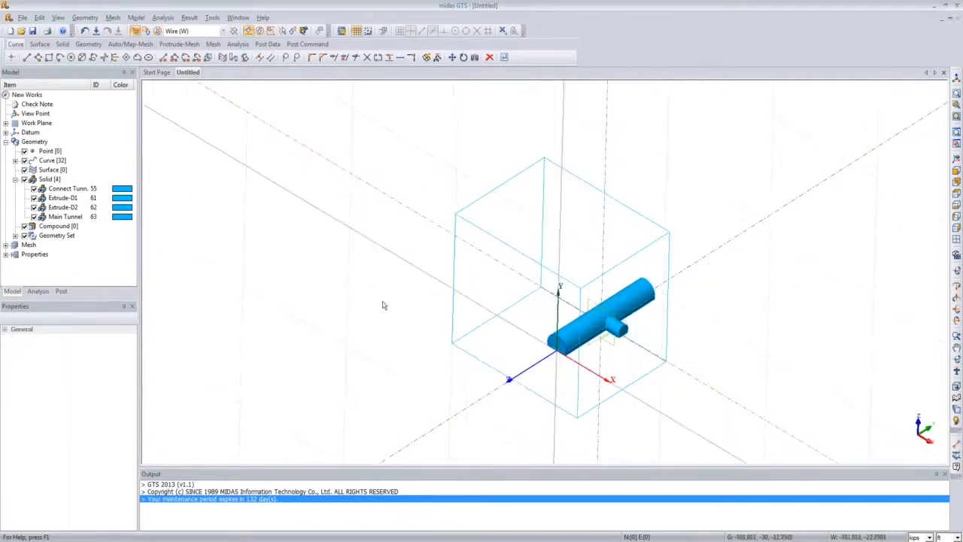
scroll(384, 306, "down", 3)
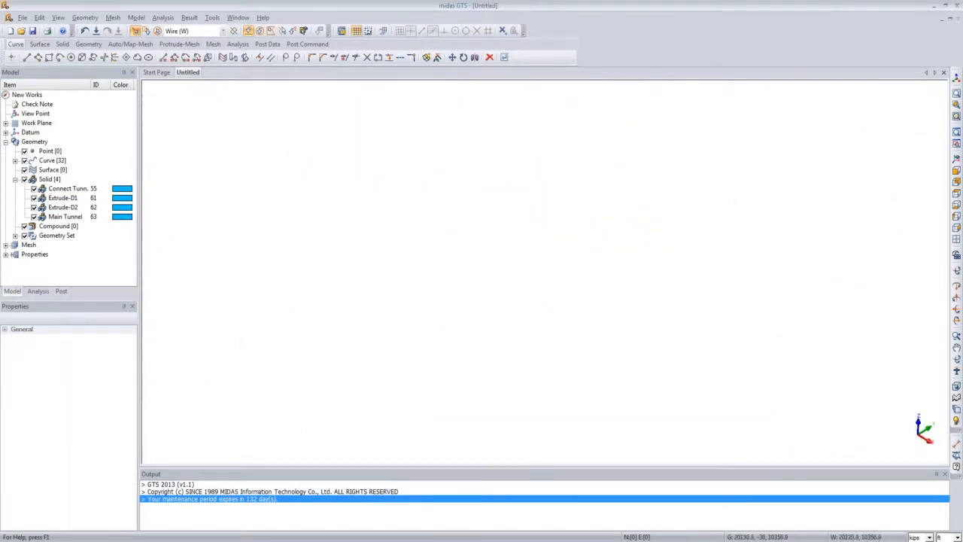
Step: Draw a rectangular face about 19 × 15 around the main tunnel's cross-section on the work plane
left_click(956, 159)
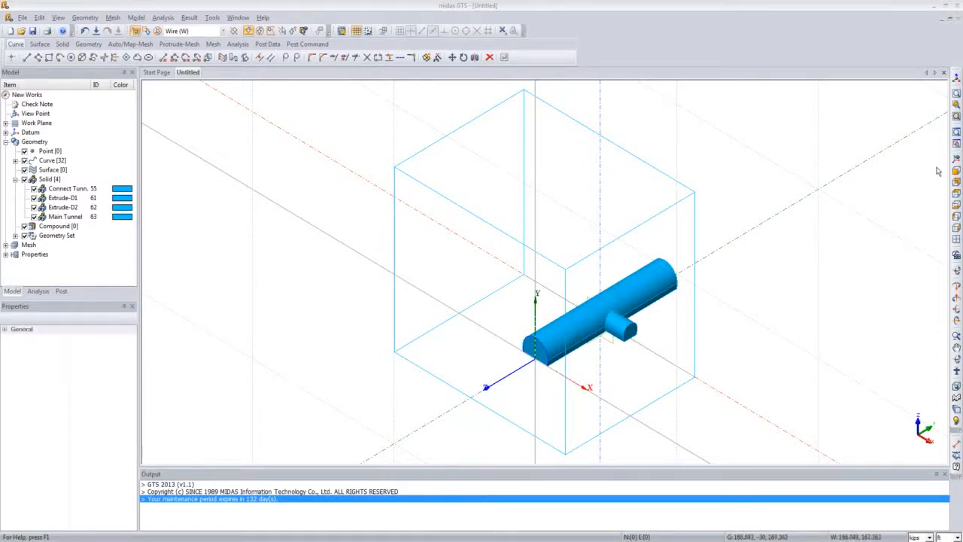
left_click(956, 238)
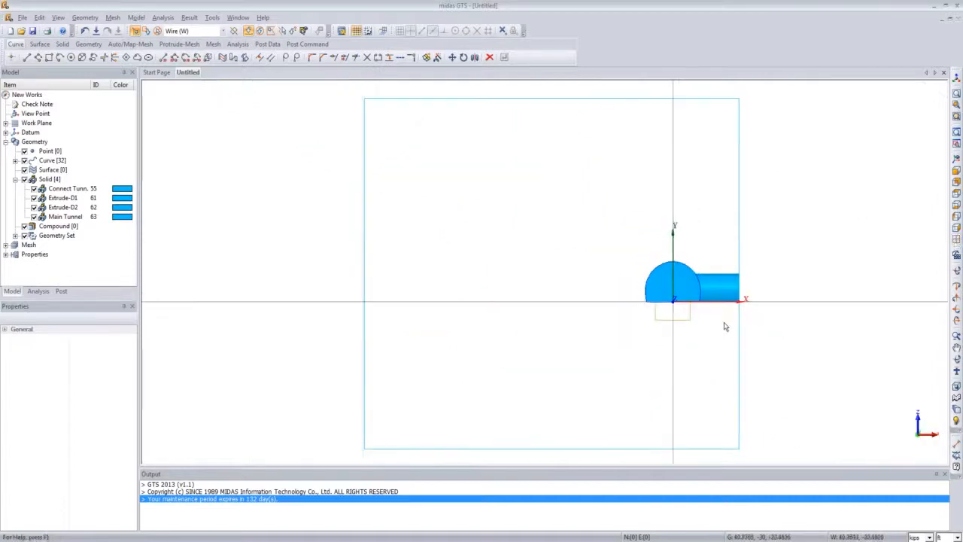
scroll(724, 325, "down", 1)
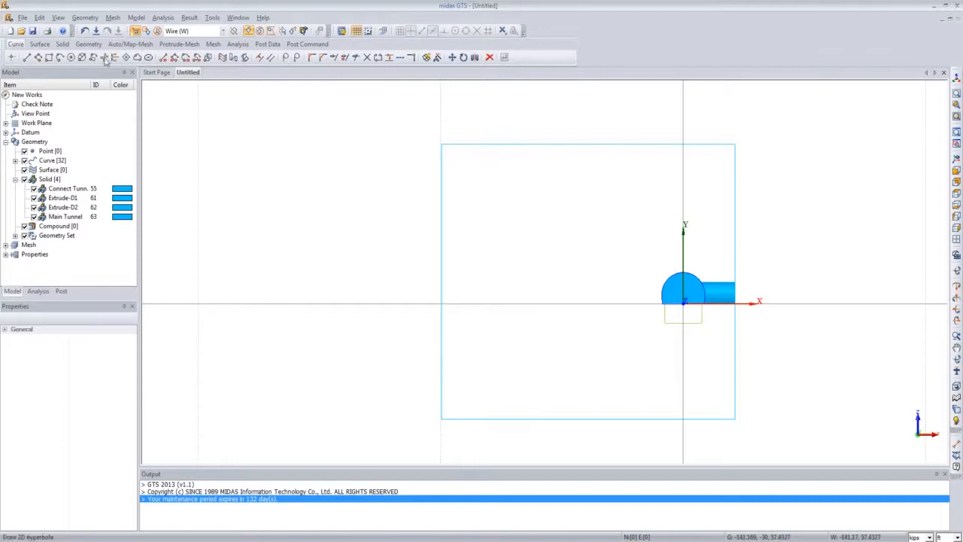
left_click(86, 18)
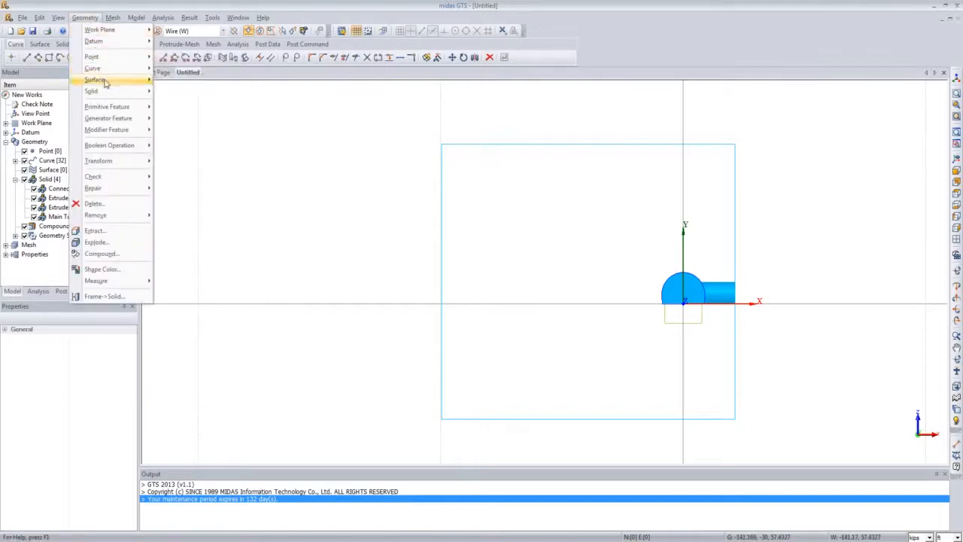
mouse_move(121, 69)
mouse_move(191, 80)
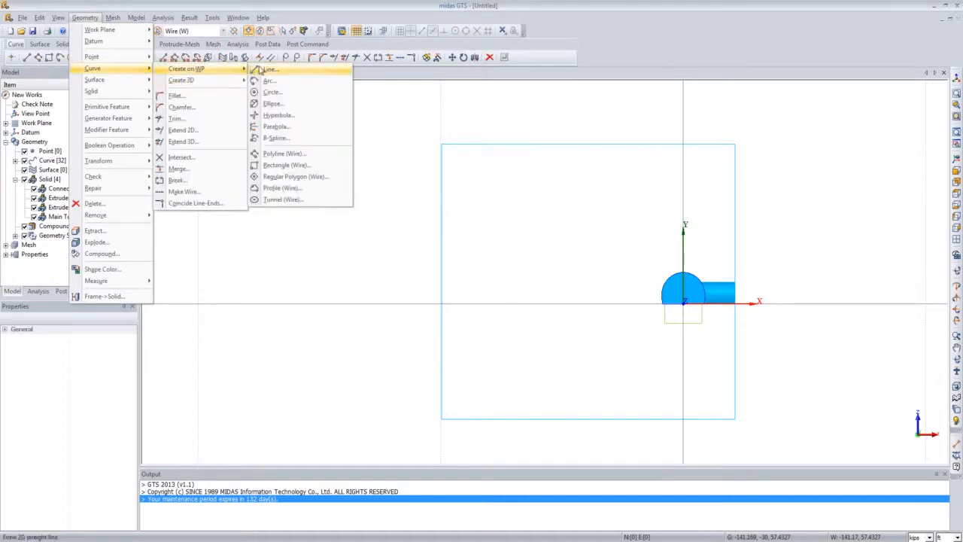
left_click(298, 166)
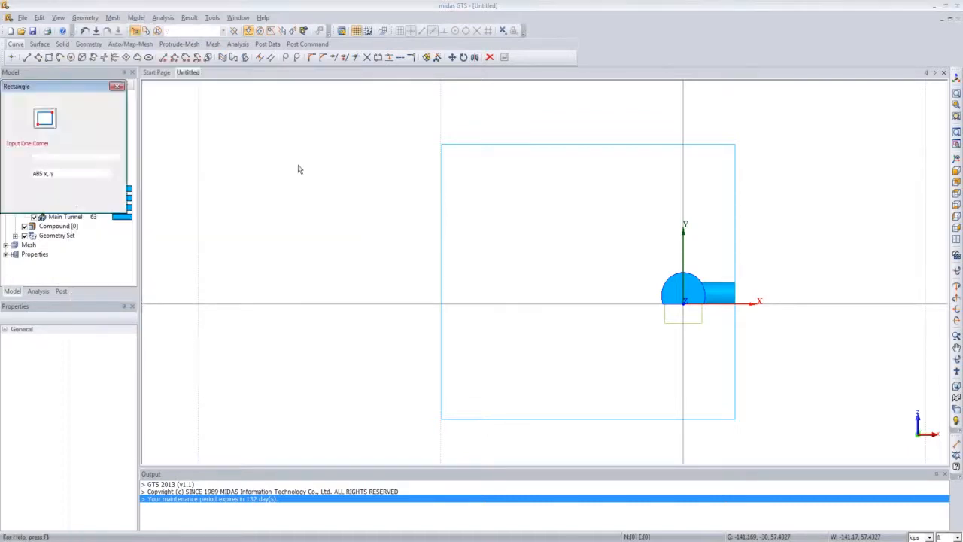
left_click_drag(94, 88, 398, 201)
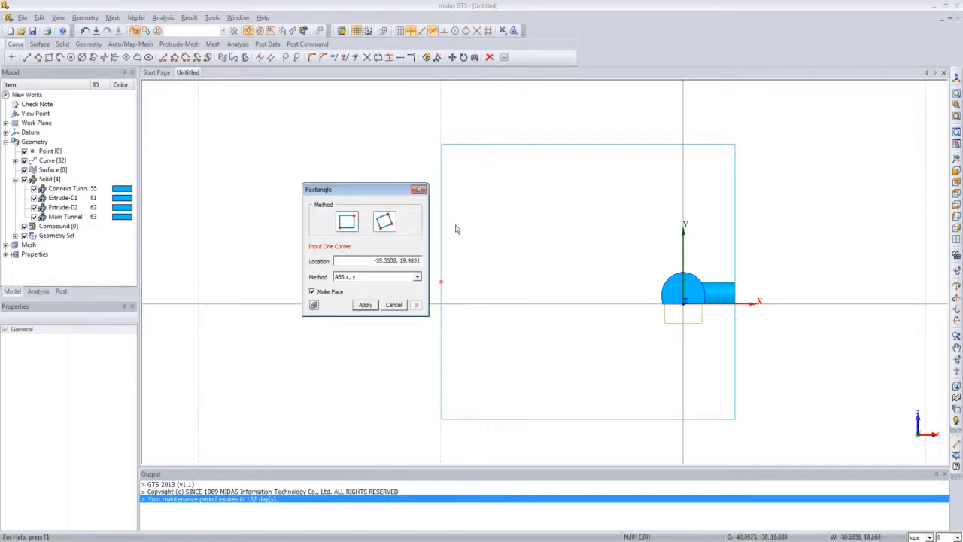
left_click(349, 225)
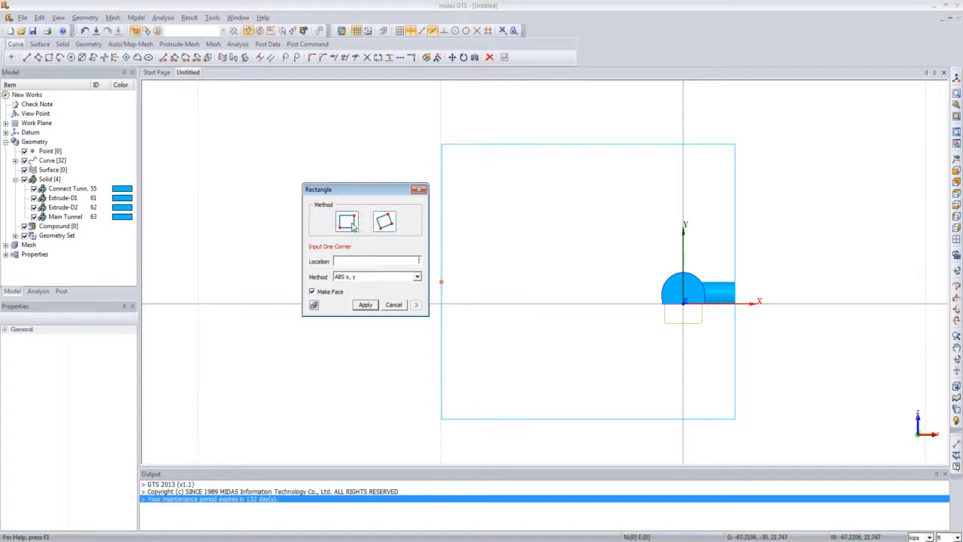
left_click(646, 258)
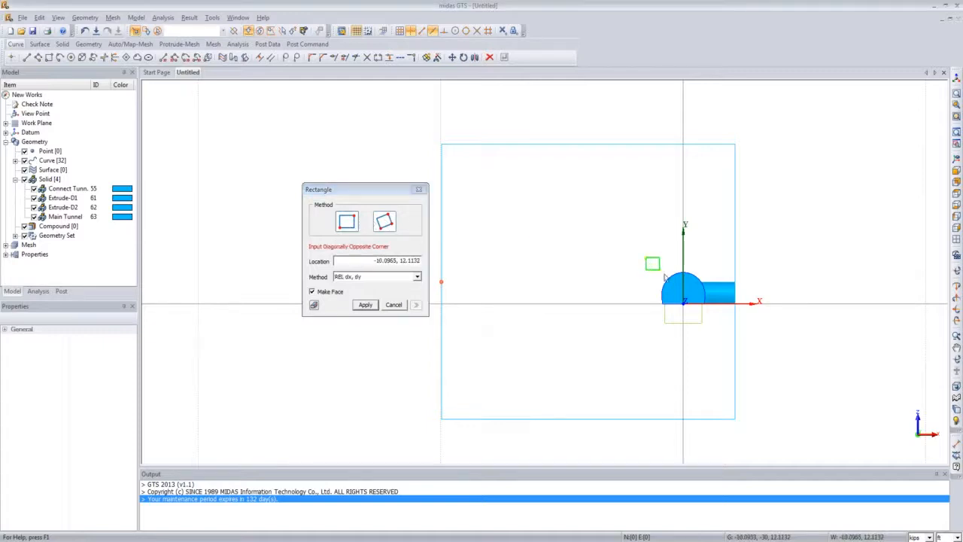
left_click(716, 317)
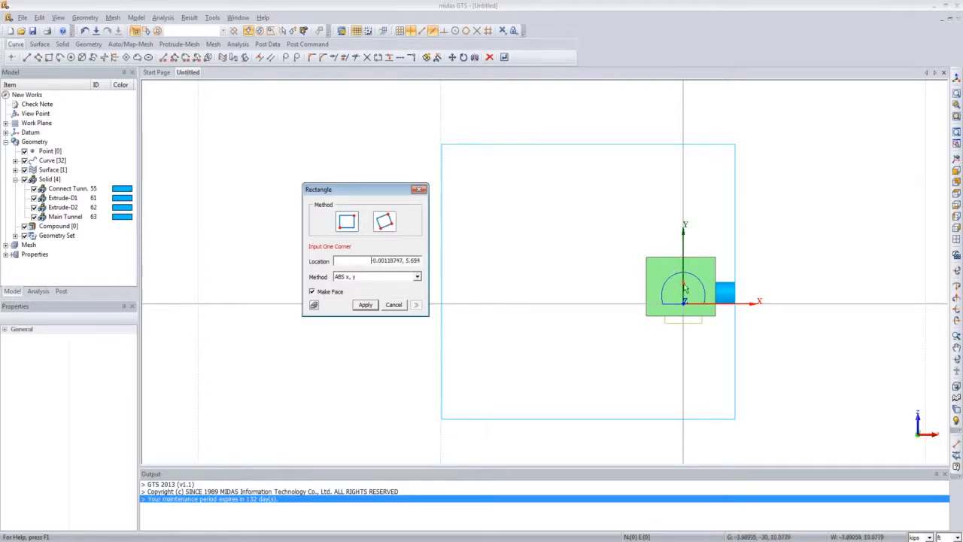
left_click(419, 190)
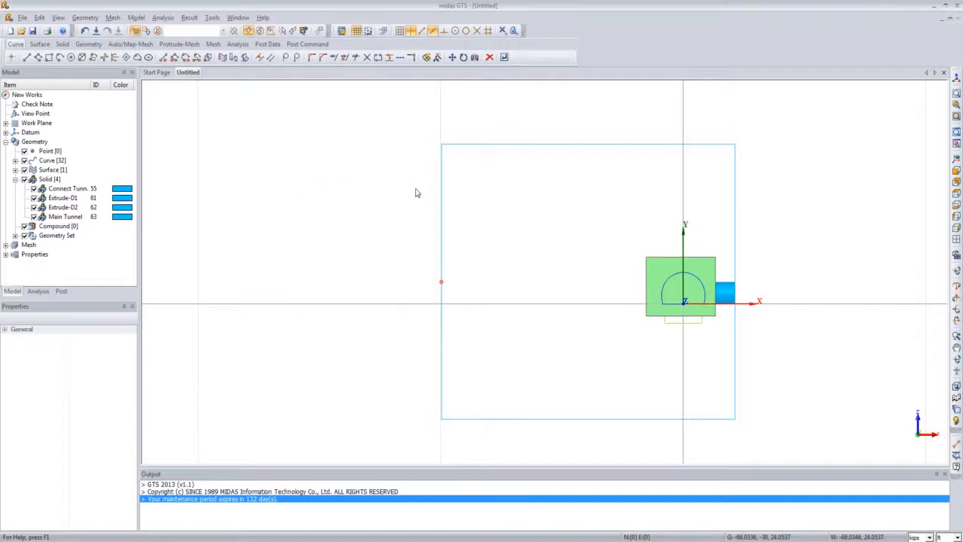
Step: Start Translate with the rectangle face as the object and the tunnel's longitudinal axis as the direction
left_click(956, 158)
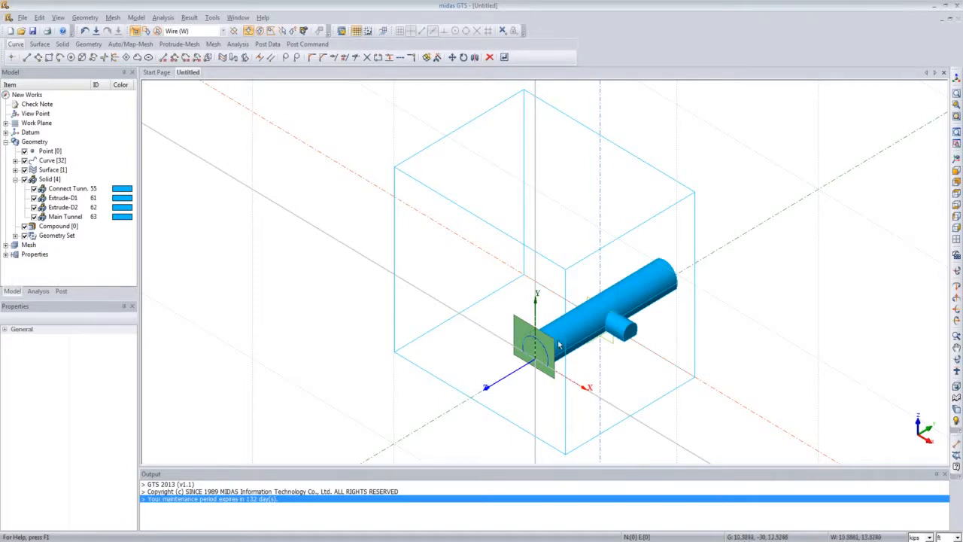
left_click(86, 18)
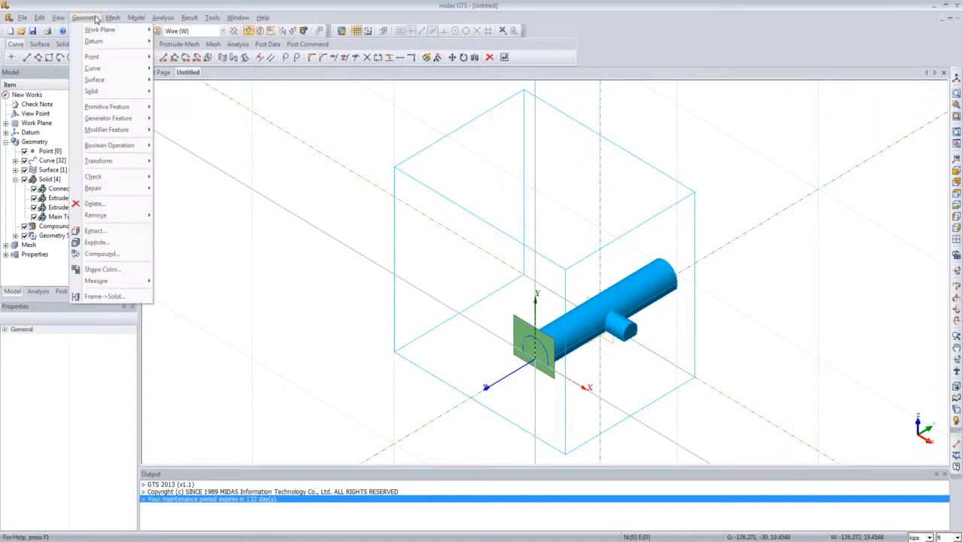
mouse_move(121, 160)
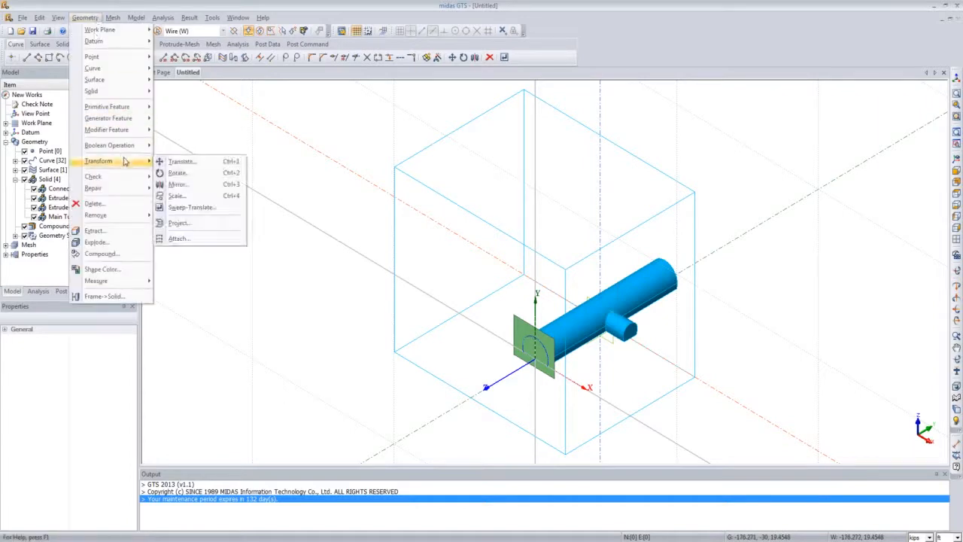
left_click(188, 163)
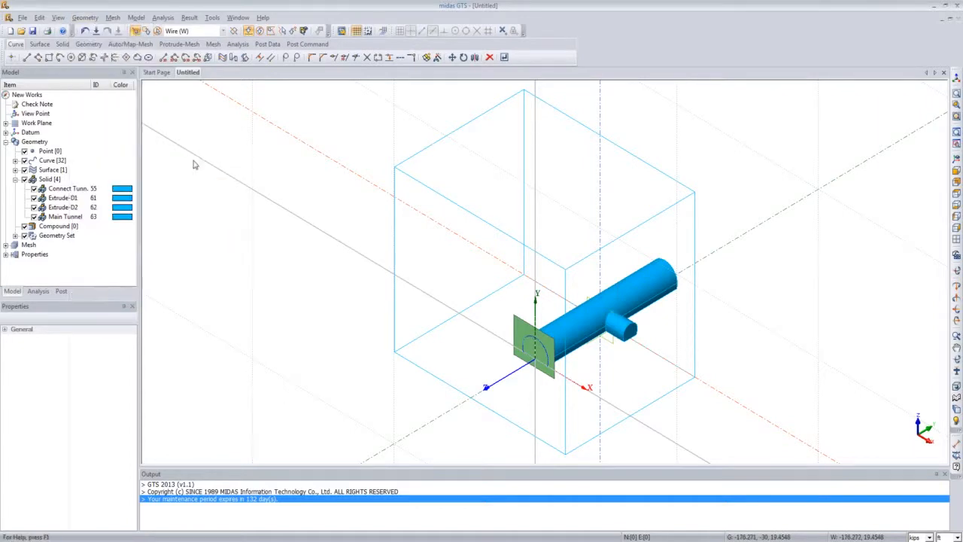
left_click_drag(97, 90, 267, 186)
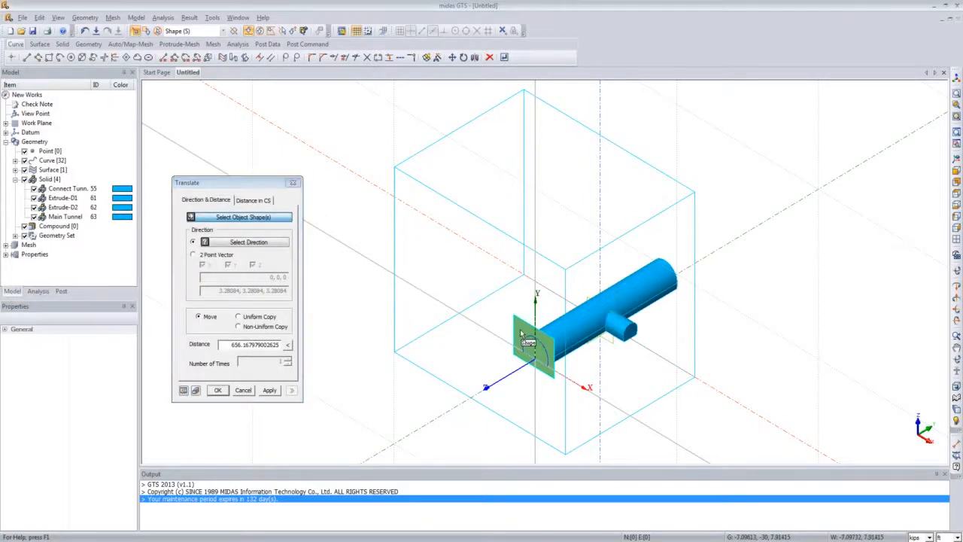
left_click(520, 329)
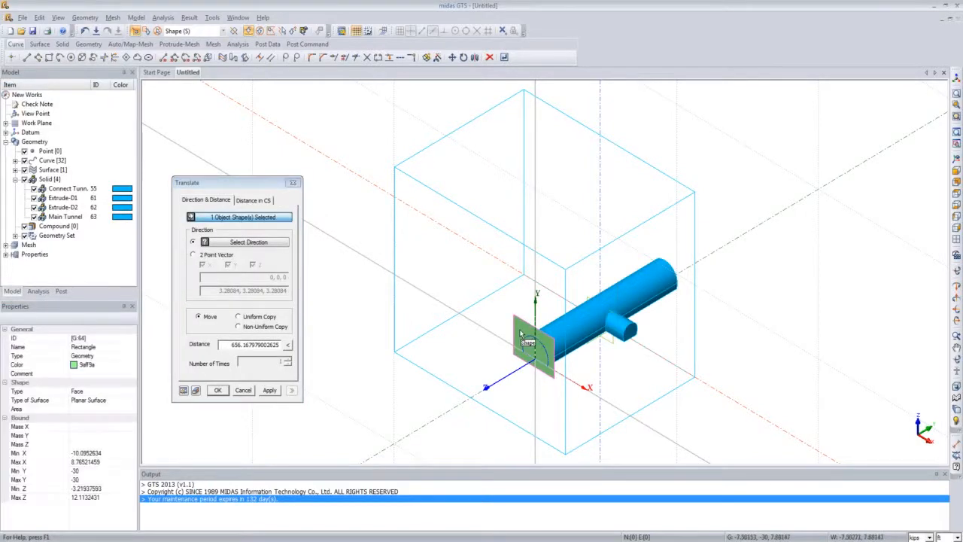
left_click(236, 243)
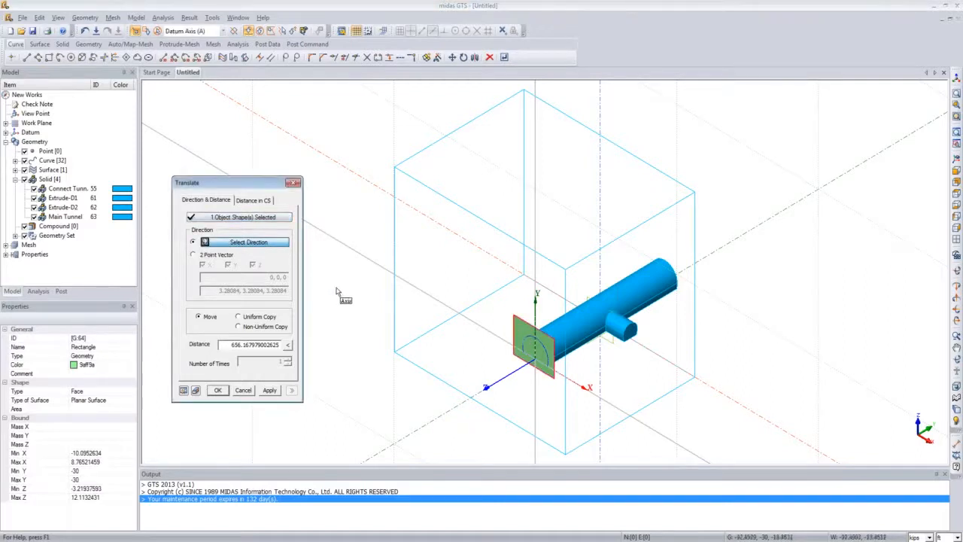
left_click(457, 410)
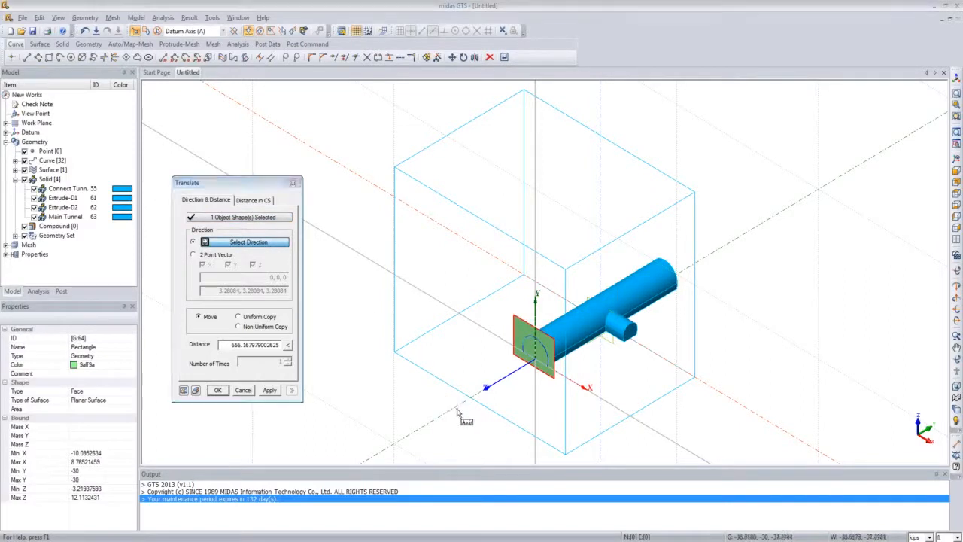
left_click(457, 409)
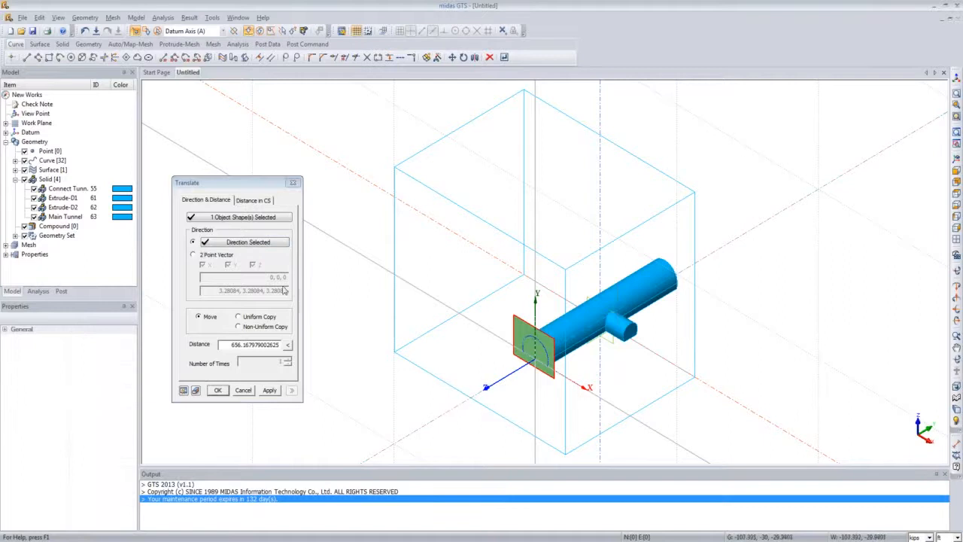
Step: Uniformly copy the rectangle face along the tunnel with distance 2 and 29 copies
left_click(238, 317)
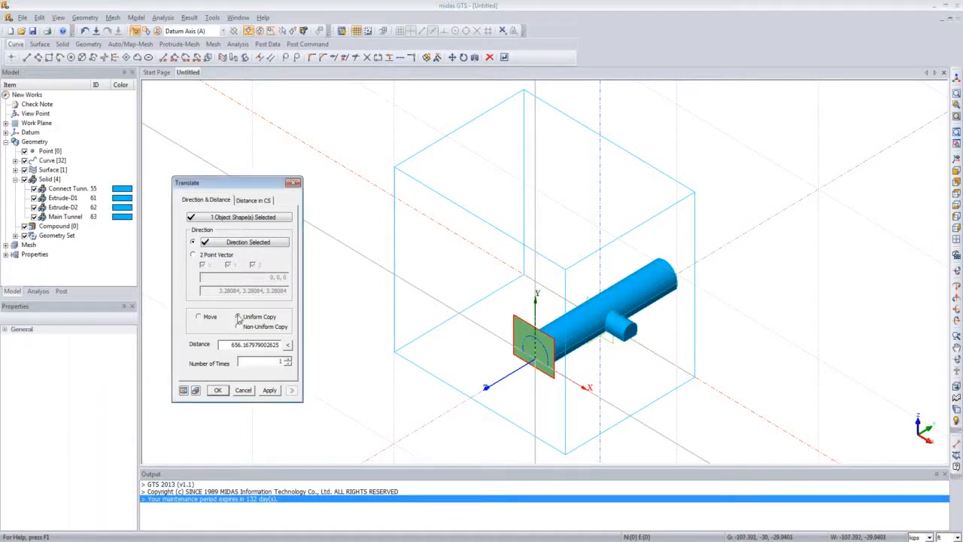
left_click(200, 318)
left_click(239, 316)
left_click_drag(233, 344, 286, 345)
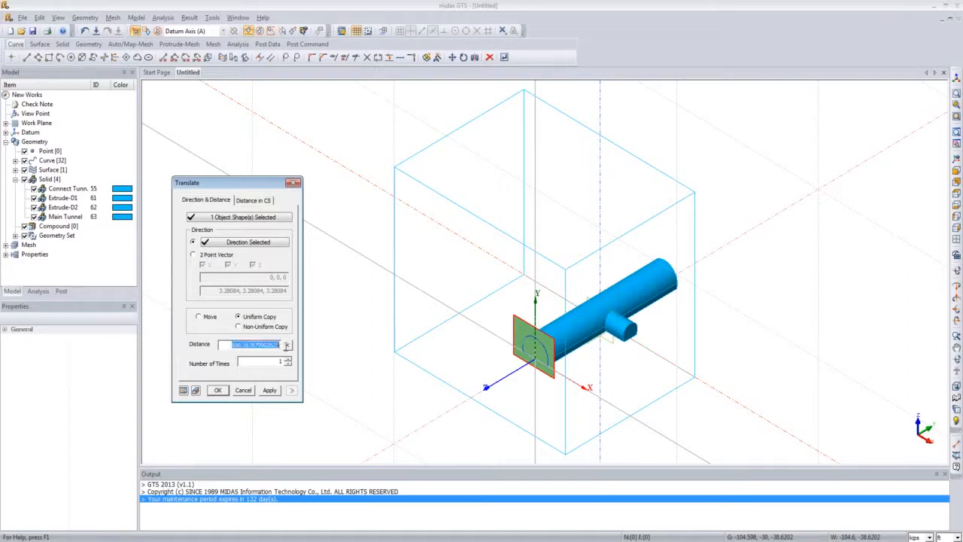
type("2")
left_click_drag(268, 360, 299, 352)
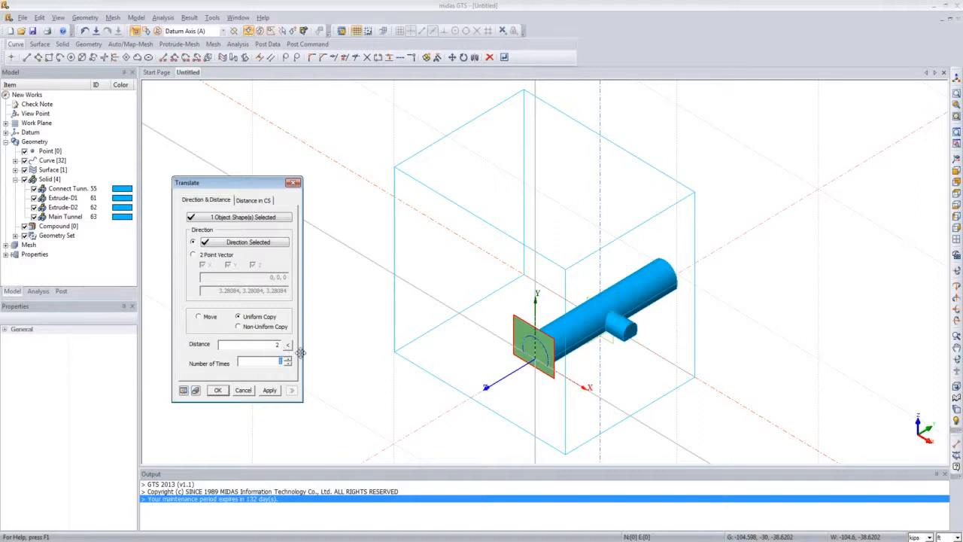
type("29")
left_click(195, 390)
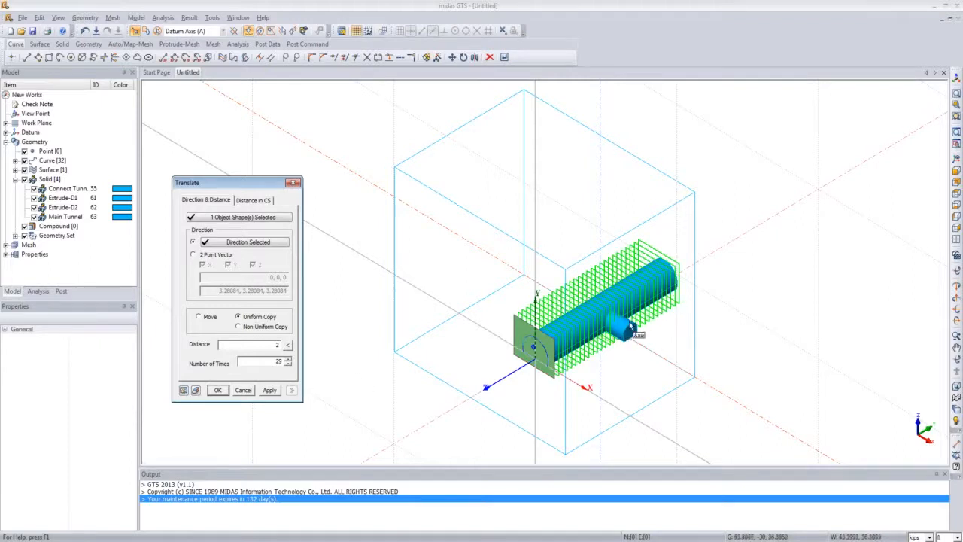
middle_click_drag(633, 325, 602, 354)
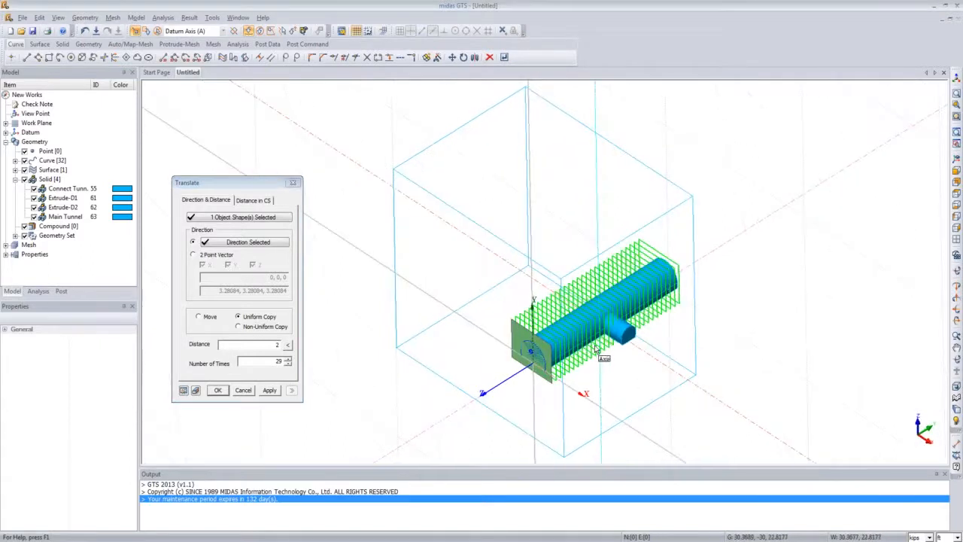
left_click(218, 389)
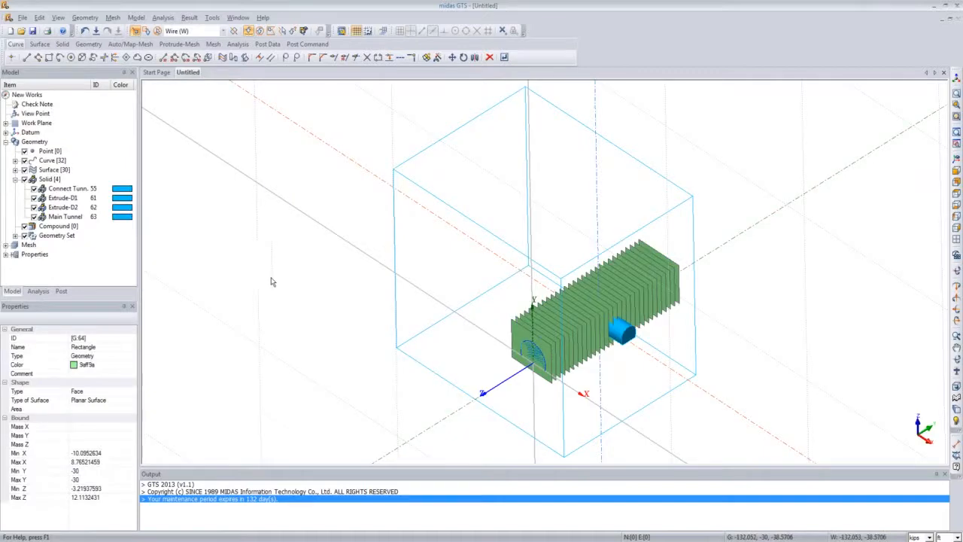
Step: Open Divide Solid by Surface and select the Main Tunnel as the solid to divide
middle_click_drag(424, 316, 386, 333)
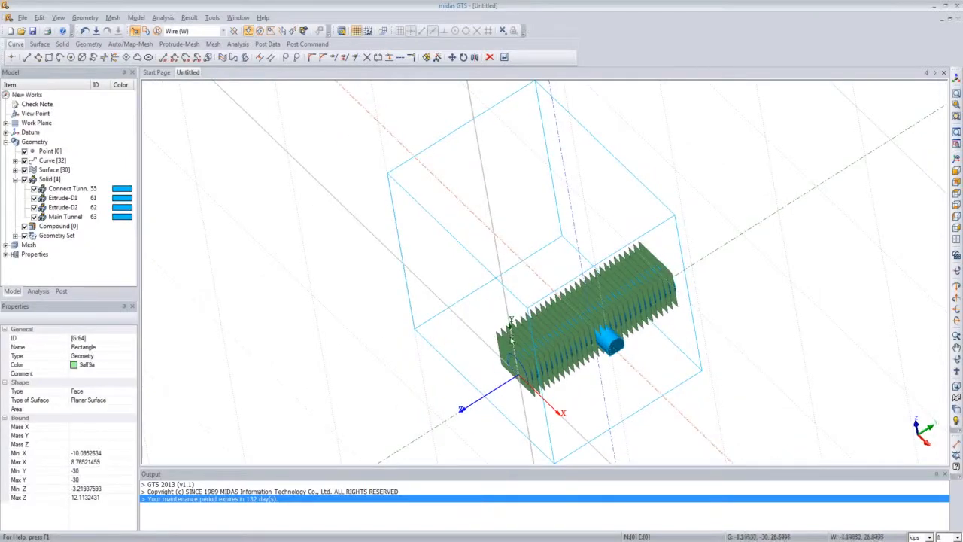
middle_click_drag(568, 361, 580, 328)
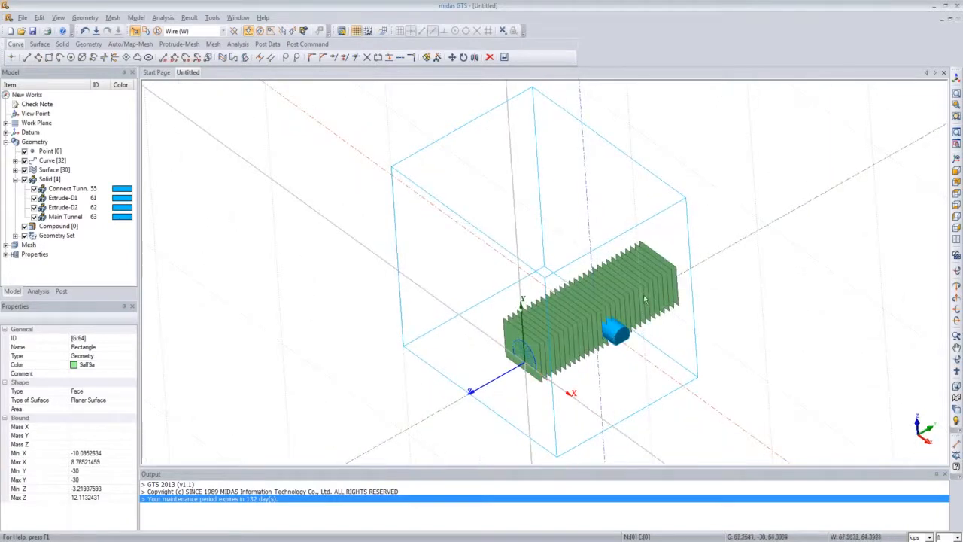
middle_click_drag(604, 352, 548, 405)
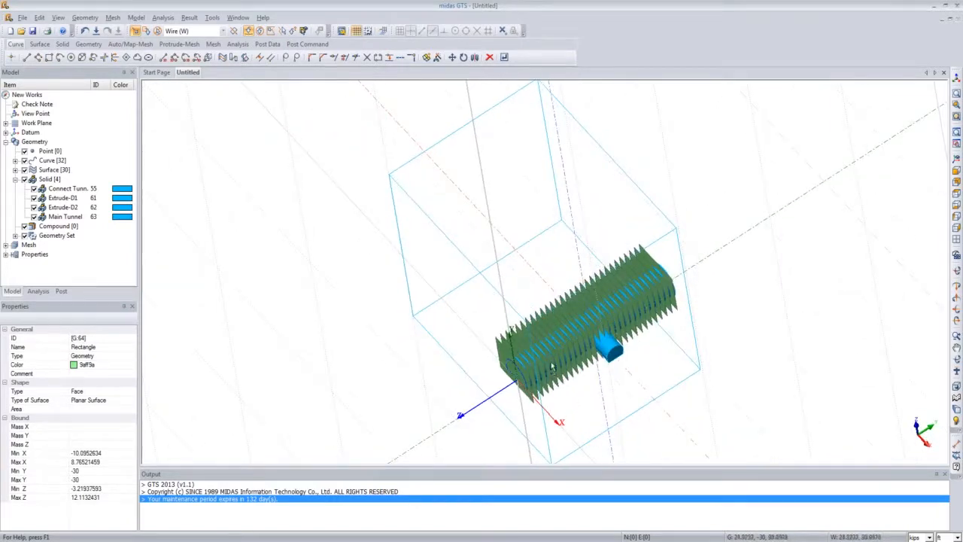
middle_click_drag(561, 365, 598, 310)
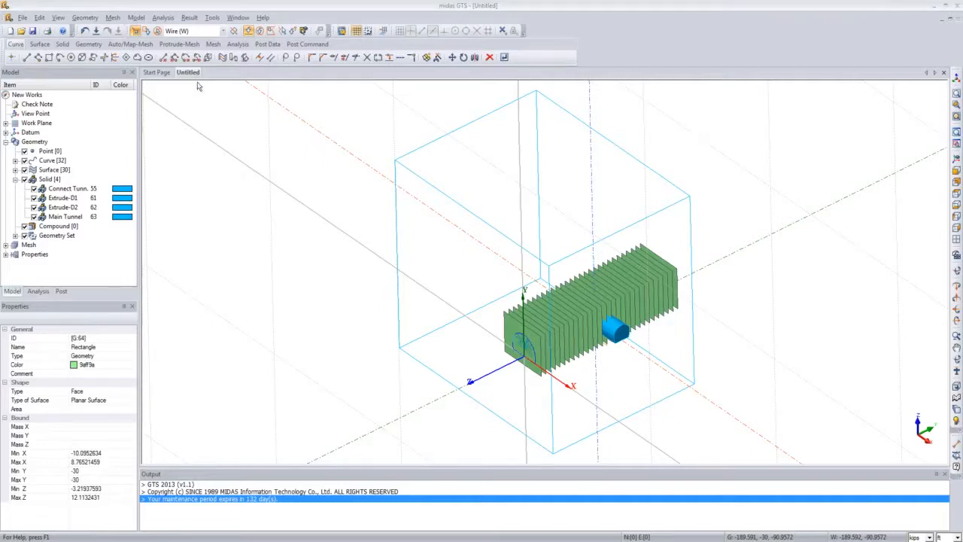
left_click(85, 17)
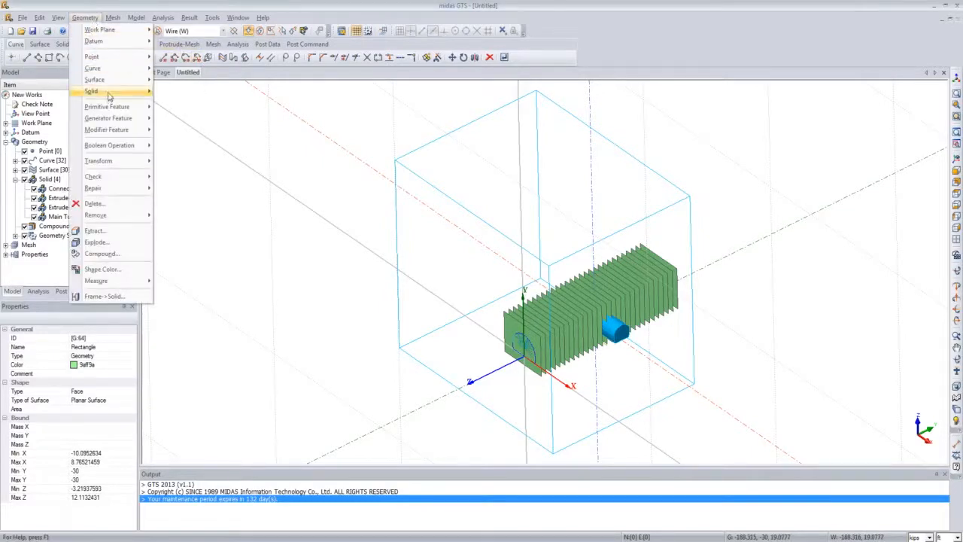
mouse_move(108, 93)
left_click(185, 104)
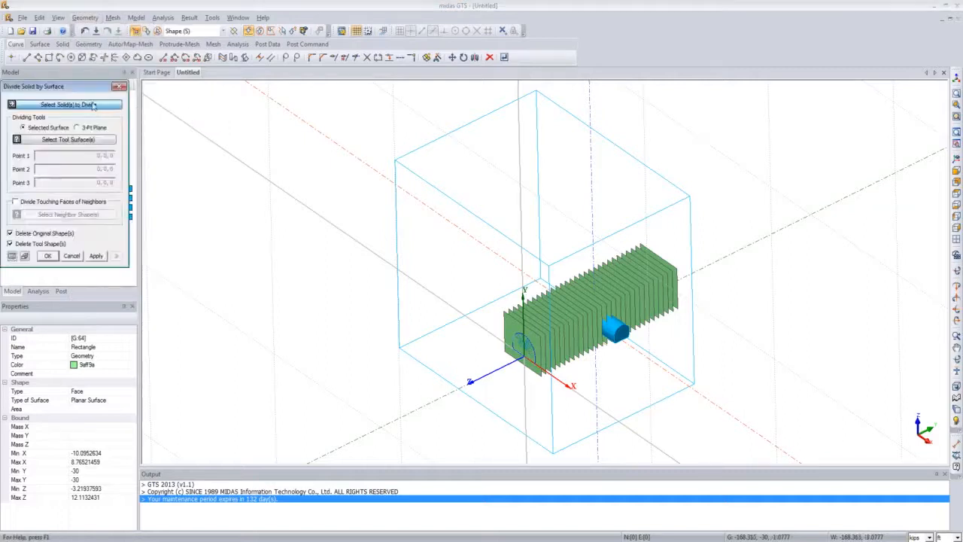
left_click_drag(89, 88, 246, 140)
mouse_move(583, 280)
middle_mouse_down()
mouse_move(600, 267)
mouse_move(586, 275)
middle_mouse_up()
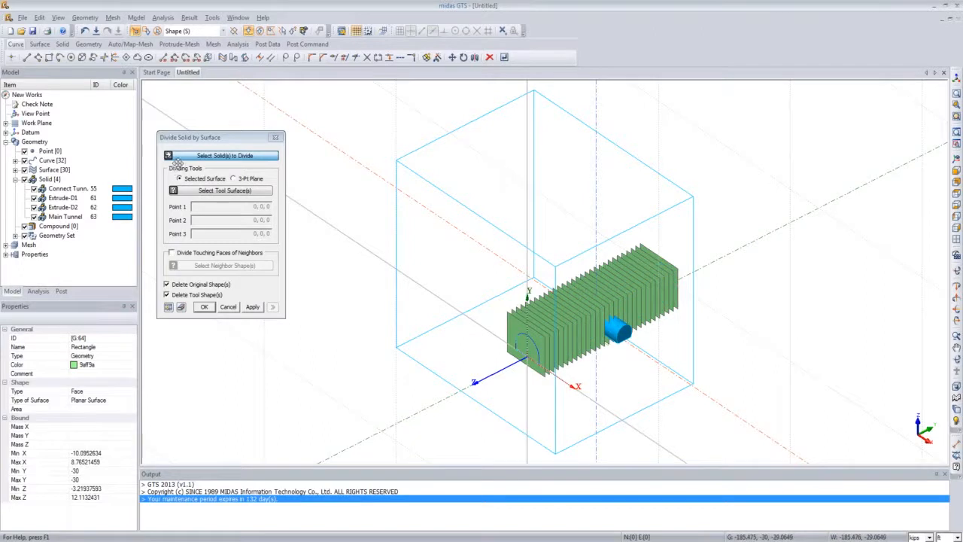
left_click(75, 217)
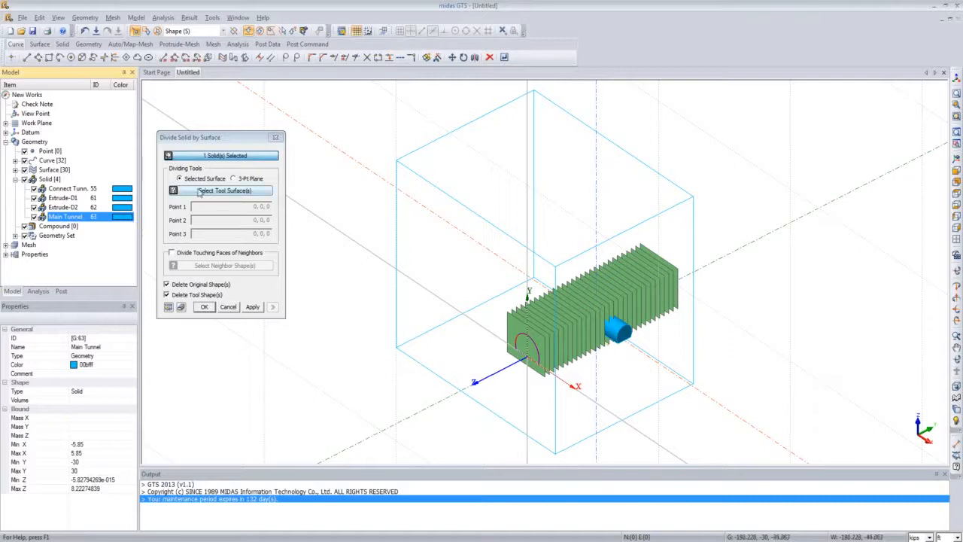
left_click(15, 179)
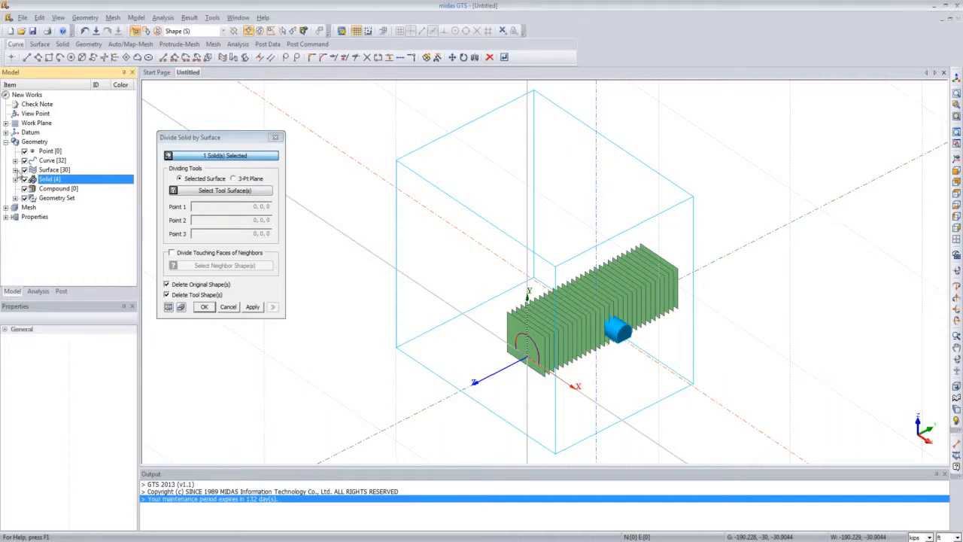
left_click(16, 170)
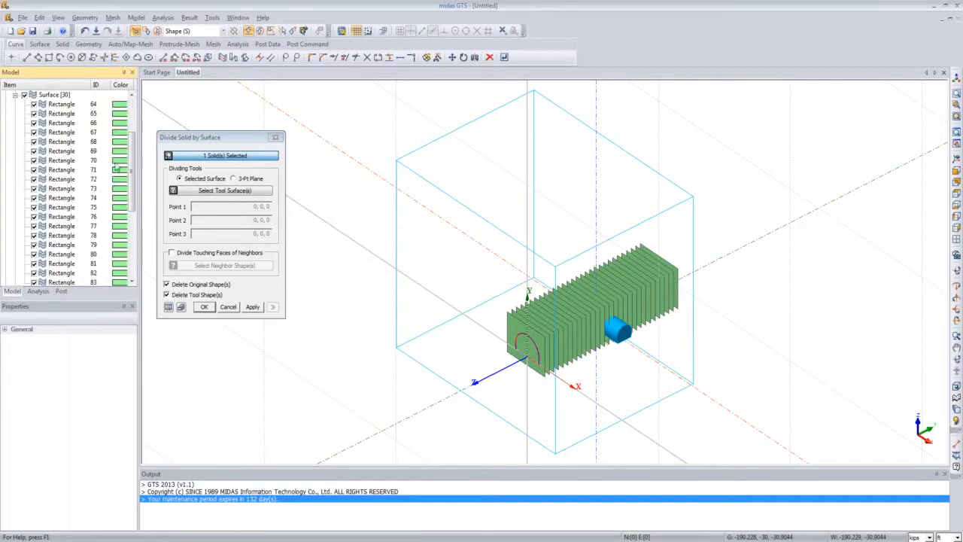
left_click_drag(133, 166, 130, 143)
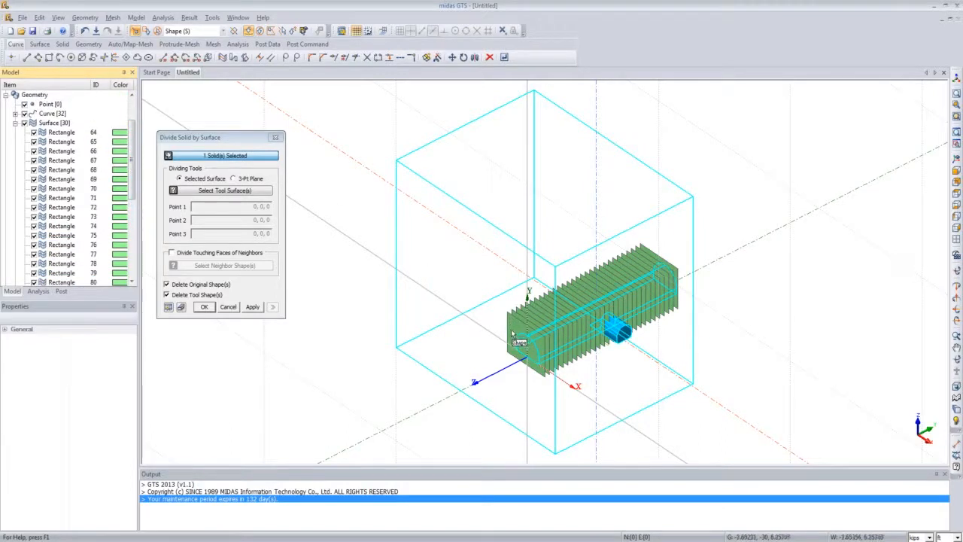
left_click(70, 160)
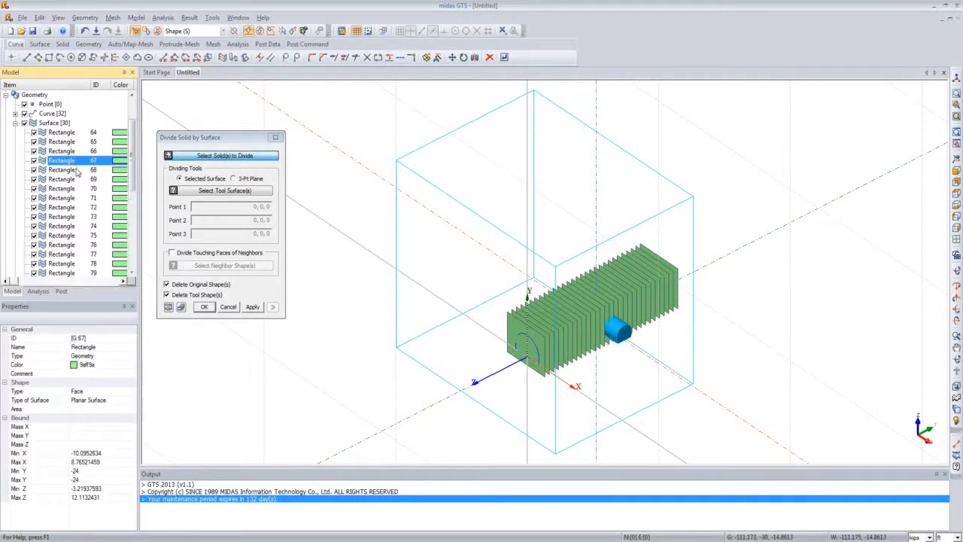
key("ctrl+a")
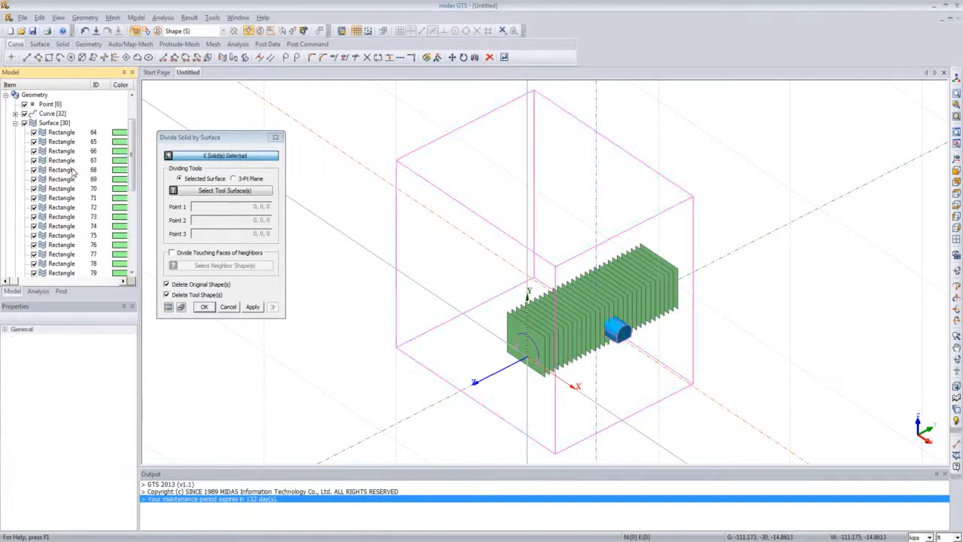
left_click(56, 170)
key("ctrl+a")
left_click(60, 171)
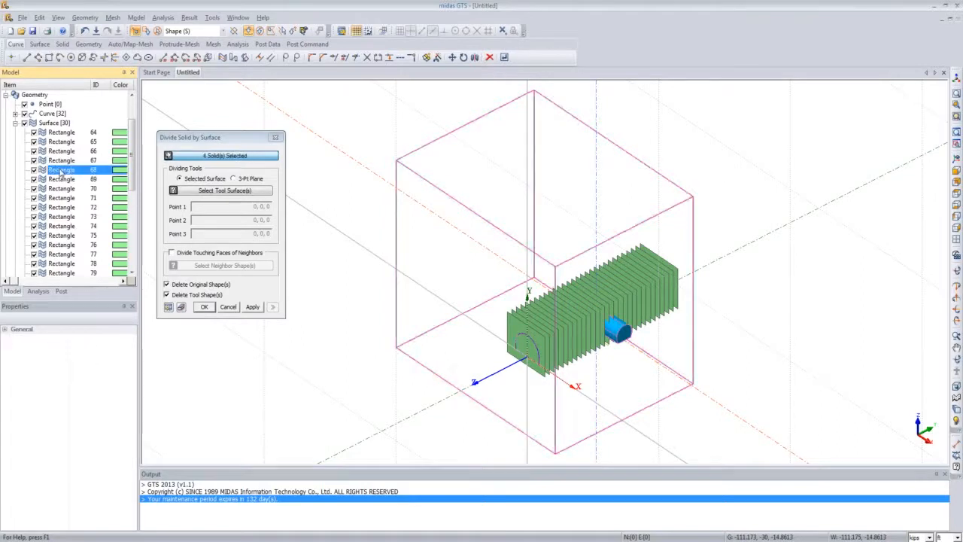
key("ctrl+a")
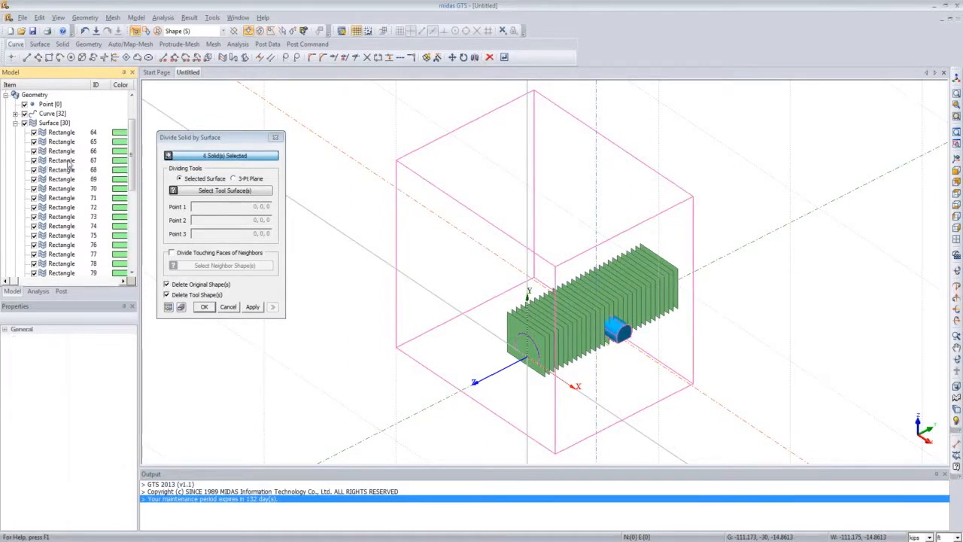
left_click(69, 161)
left_click(70, 142)
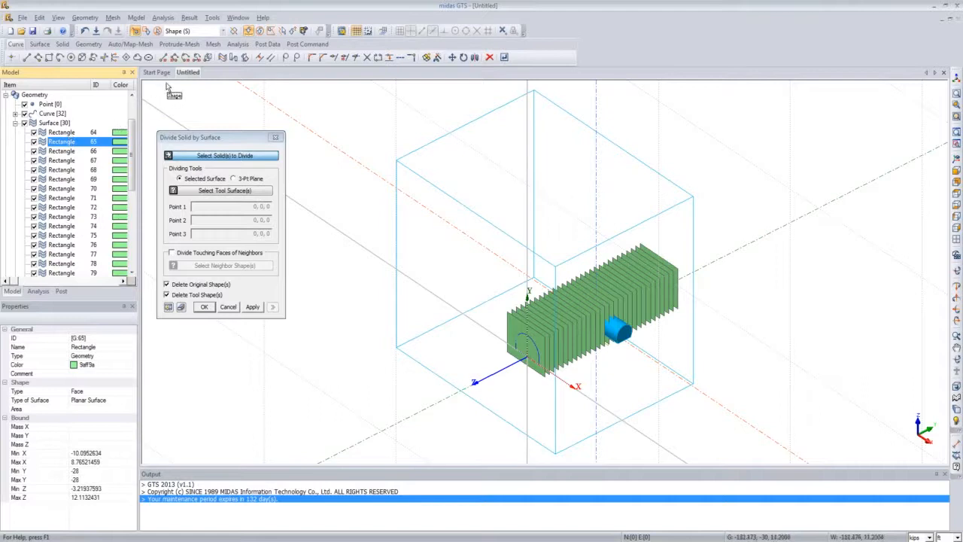
left_click(69, 151)
left_click(69, 143, "ctrl")
left_click(71, 170)
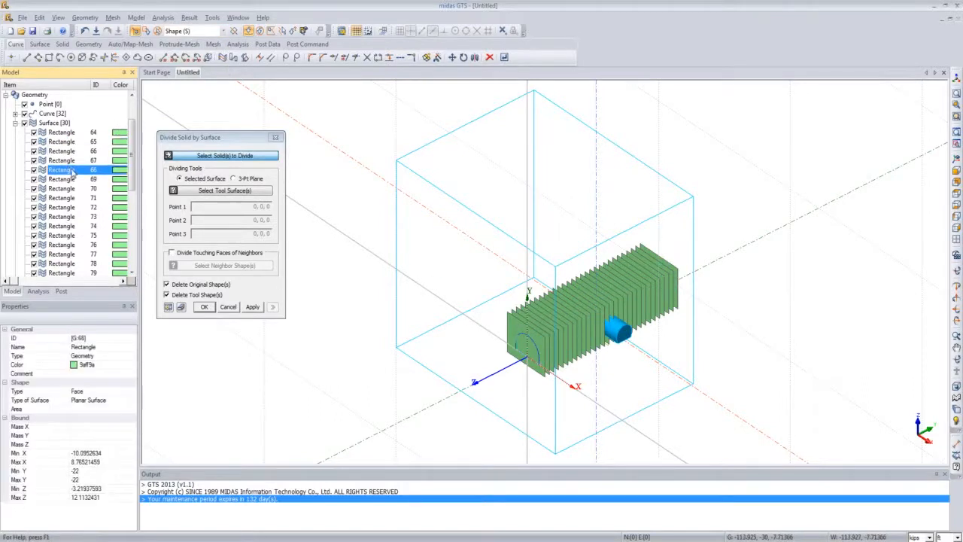
left_click(71, 178)
left_click(68, 207)
left_click(61, 235)
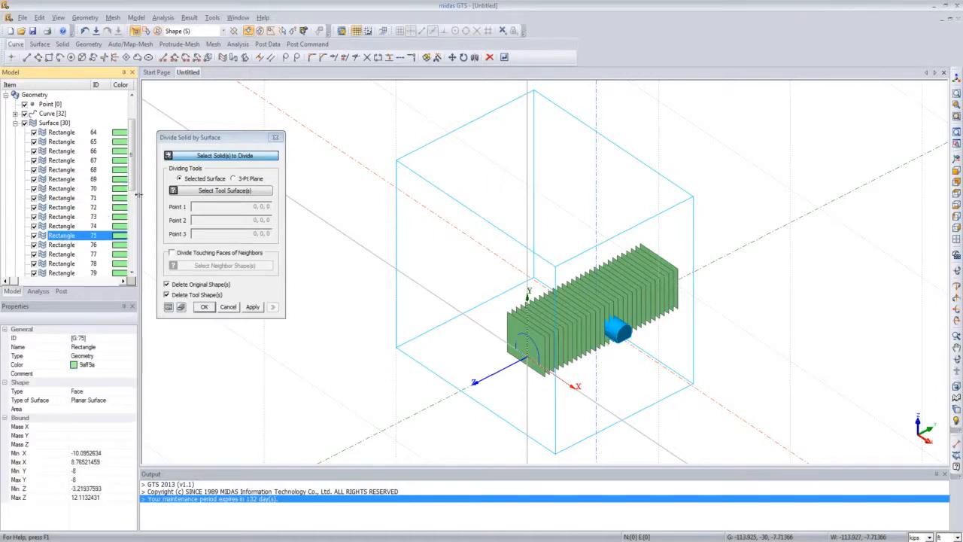
left_click(203, 160)
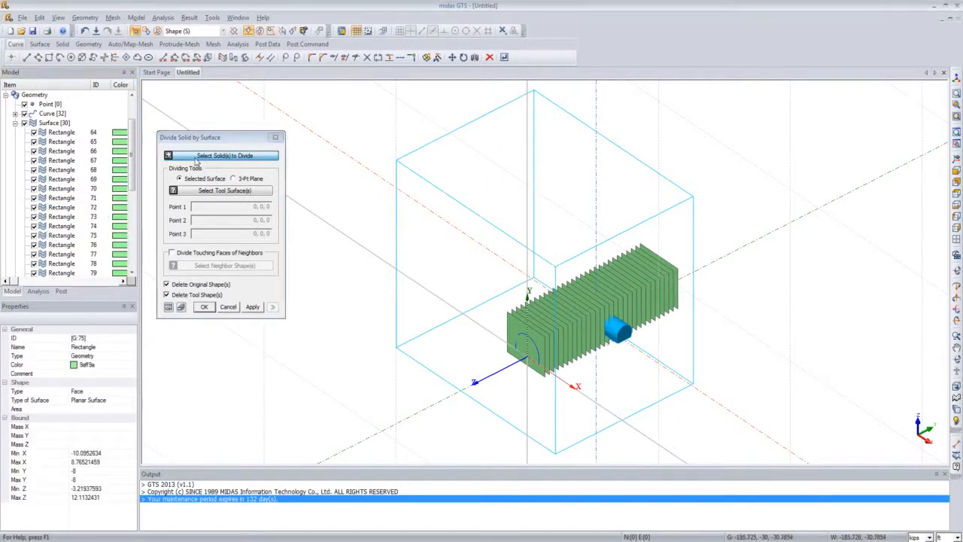
double_click(33, 123)
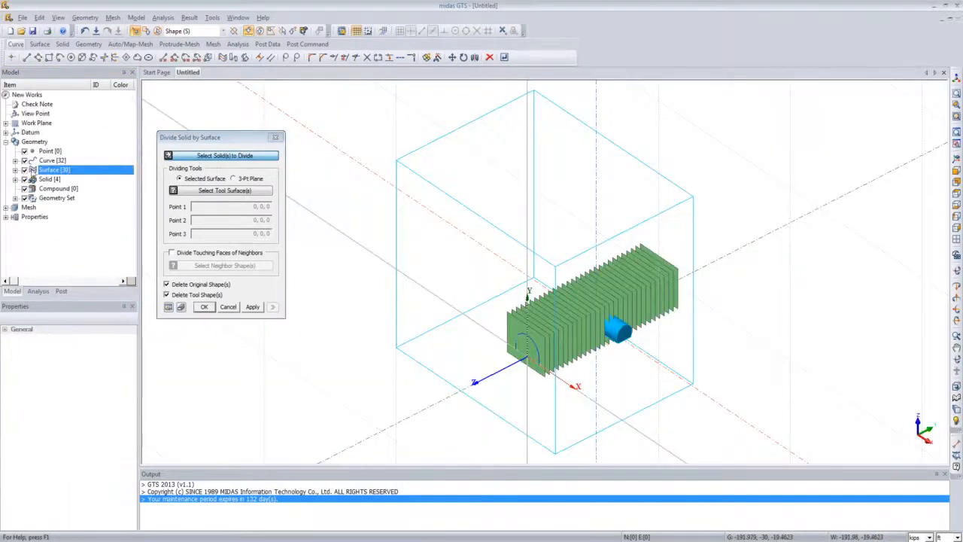
left_click(15, 179)
Step: Reselect the Main Tunnel as the solid and pick the 29 copied rectangle faces, excluding the original, as tool surfaces
left_click(66, 218)
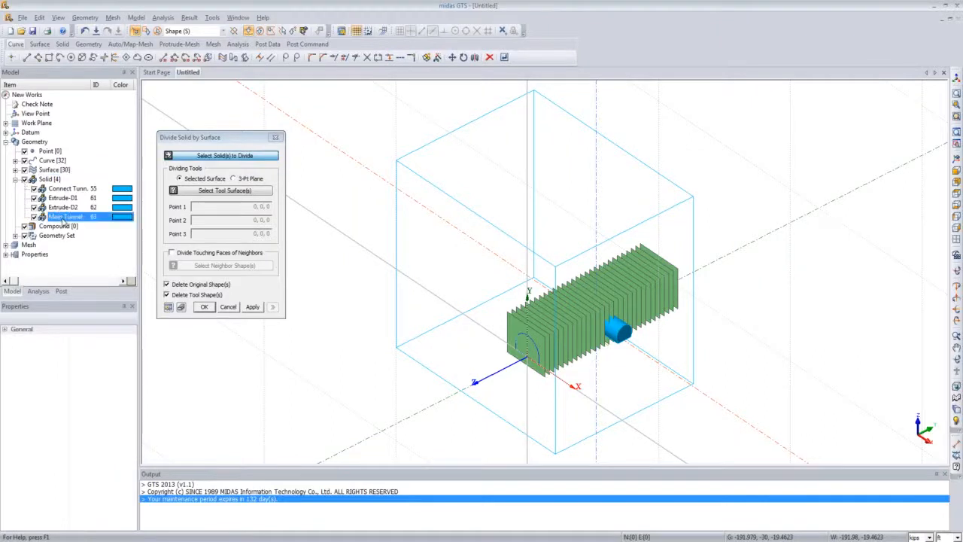
left_click(15, 179)
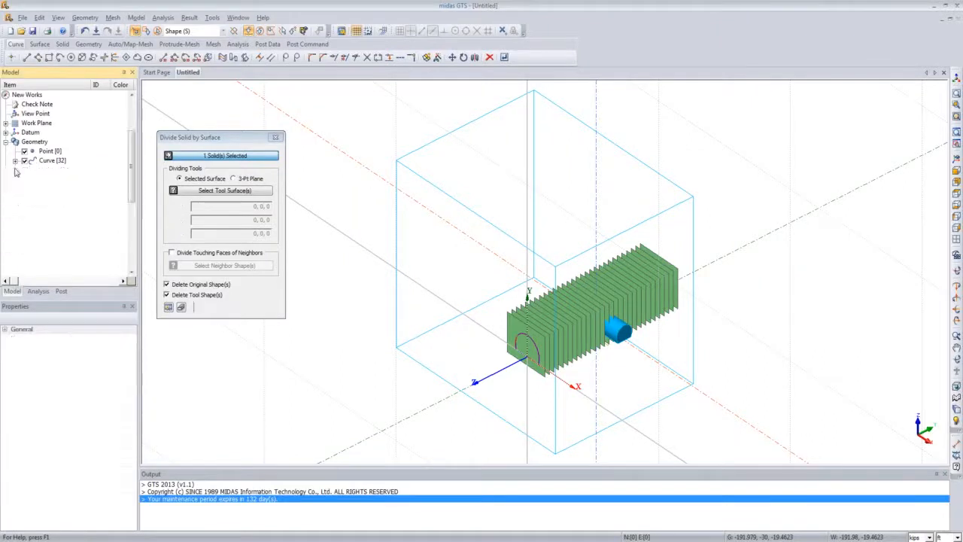
left_click(15, 169)
left_click(212, 192)
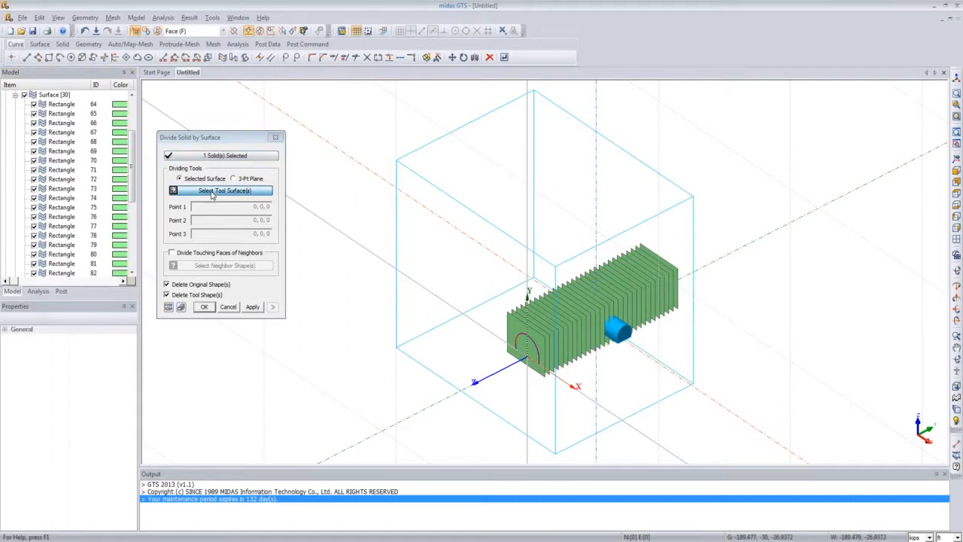
left_click(60, 188)
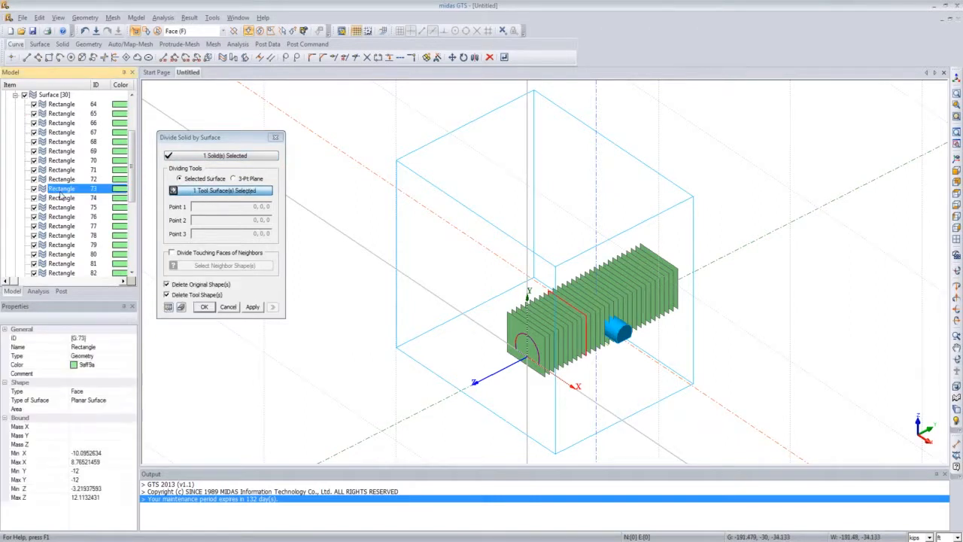
key("ctrl+a")
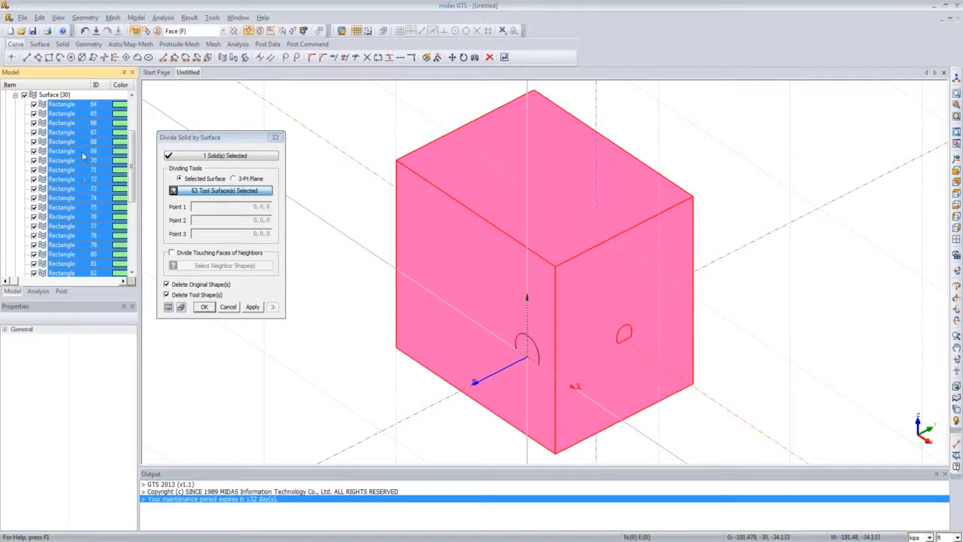
left_click(62, 104, "ctrl")
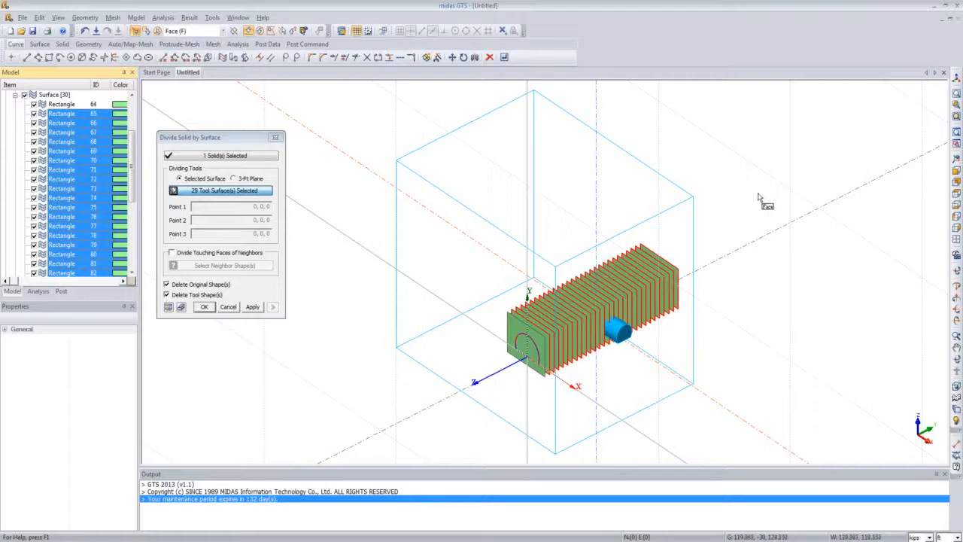
Step: Enable dividing touching faces of neighbours and try to run the division
left_click(172, 253)
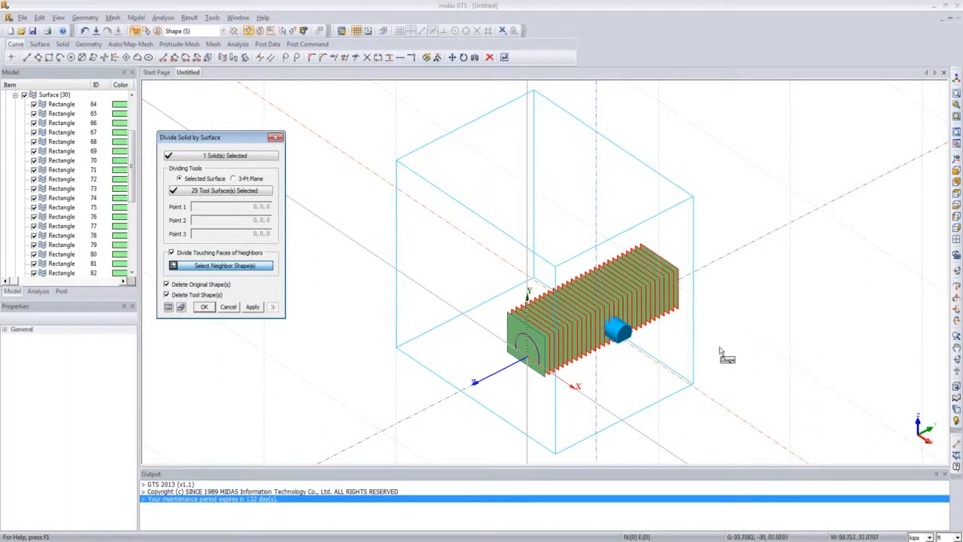
left_click(205, 308)
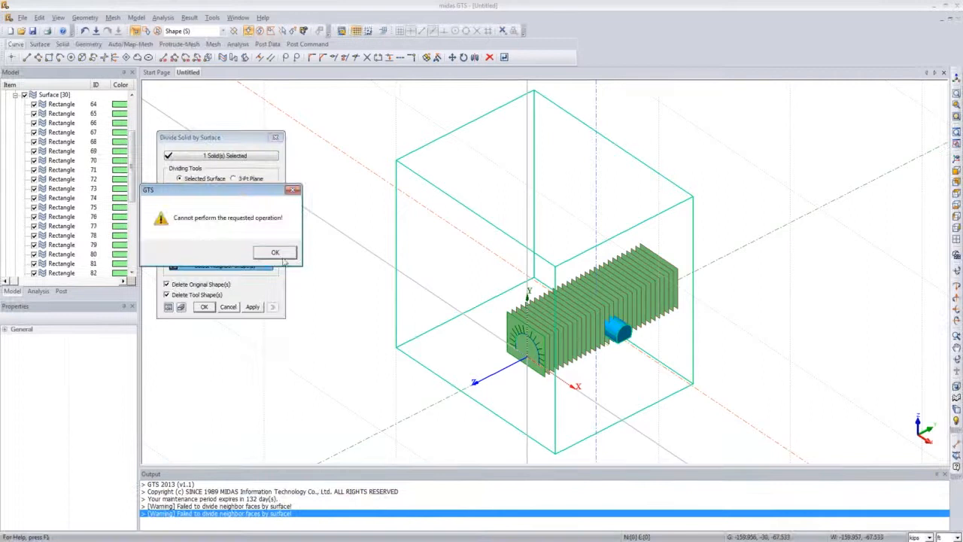
left_click(278, 253)
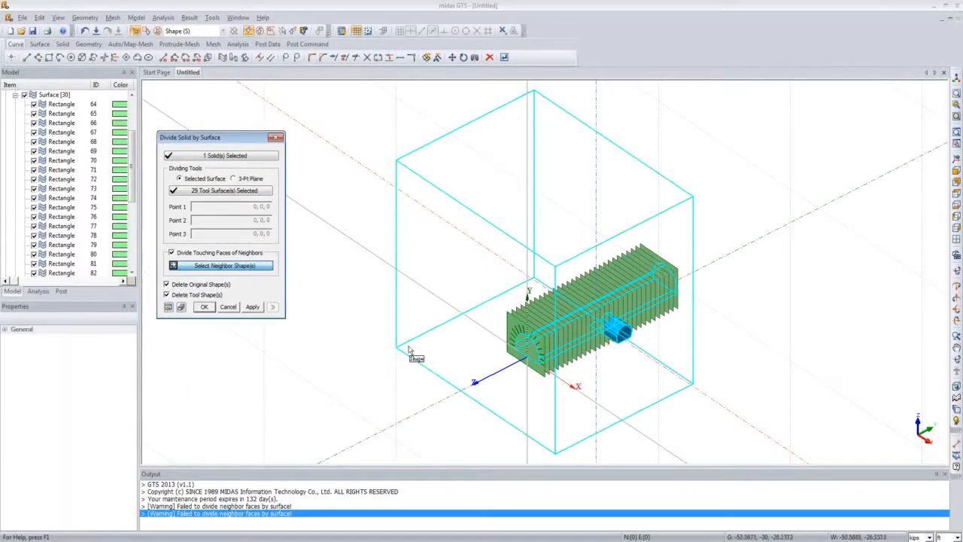
Step: Pick Connect Tunnel, Extrude-D1 and Extrude-D2 as neighbour shapes and divide the Main Tunnel into segments
mouse_move(408, 347)
middle_mouse_down()
mouse_move(291, 383)
mouse_move(347, 368)
mouse_move(387, 334)
mouse_move(391, 350)
middle_mouse_up()
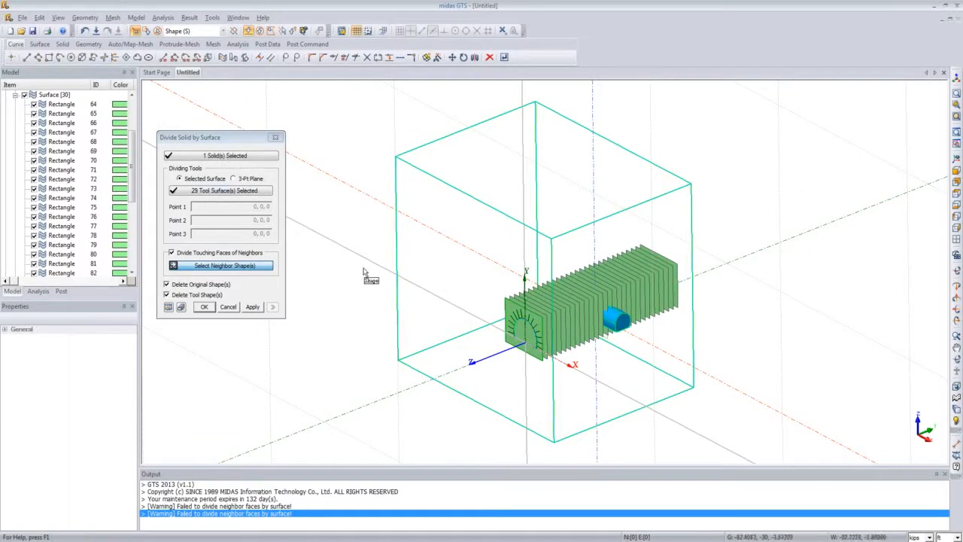
middle_click_drag(360, 307, 351, 328)
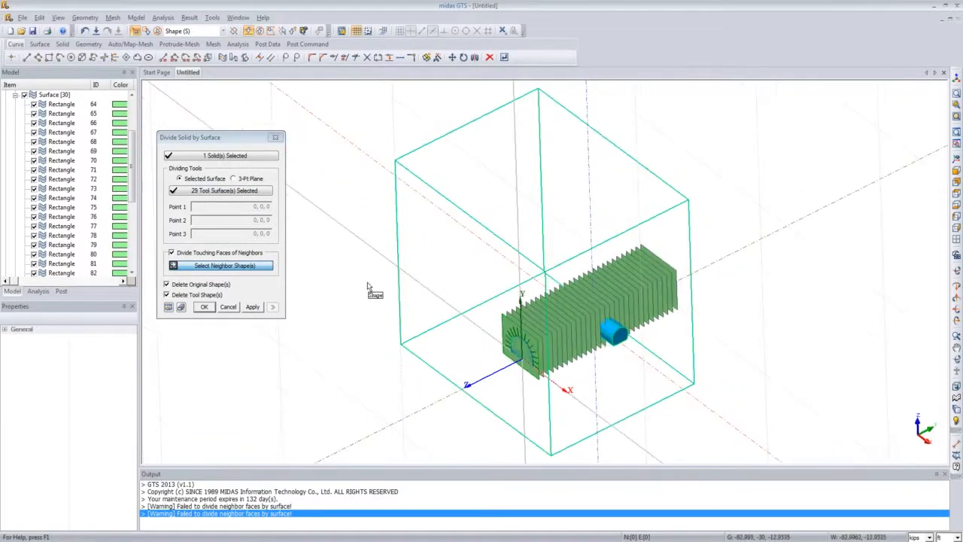
mouse_move(376, 297)
middle_mouse_down()
mouse_move(386, 346)
mouse_move(383, 301)
middle_mouse_up()
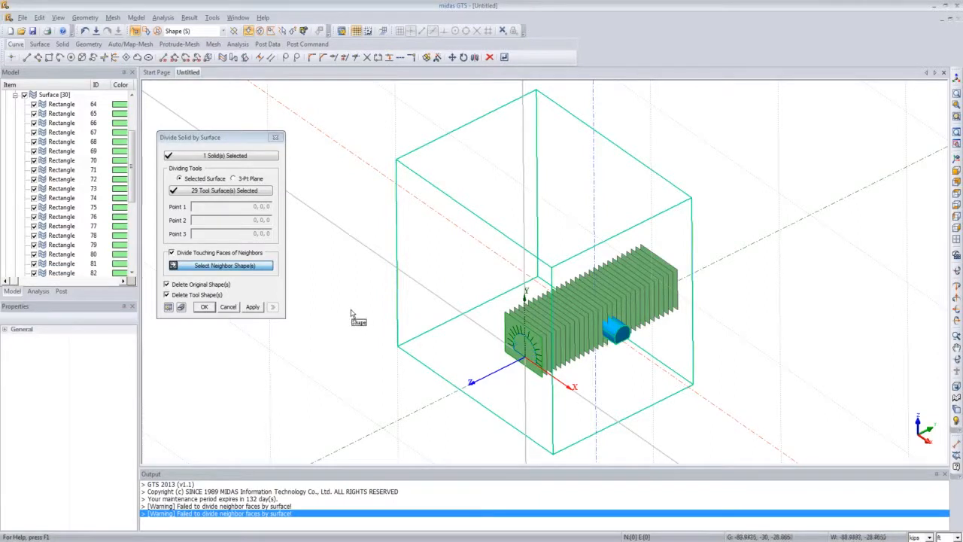
middle_click_drag(362, 326, 366, 324)
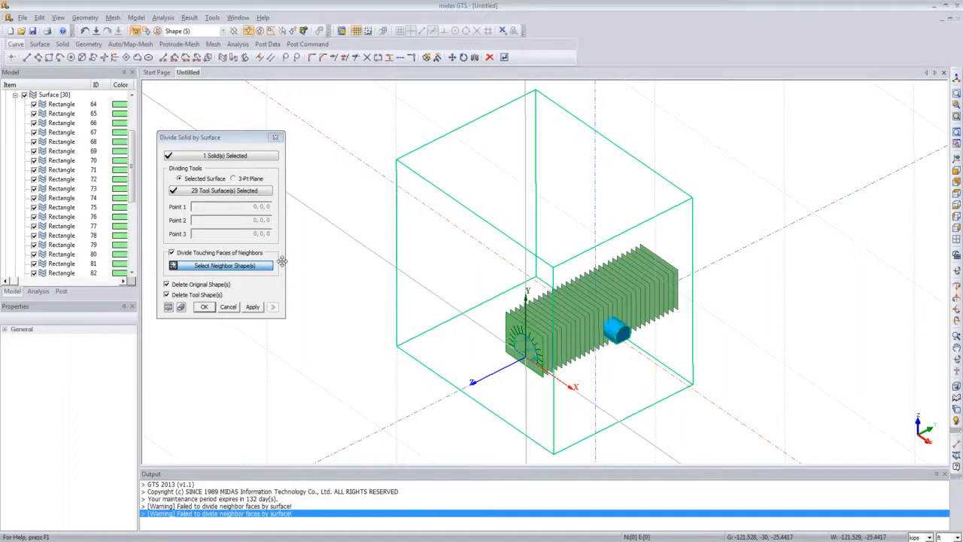
left_click(232, 266)
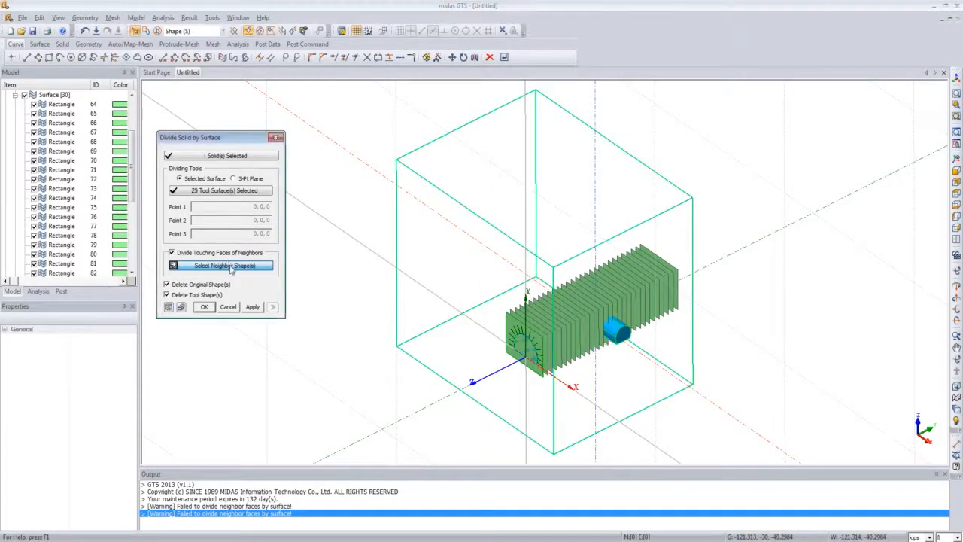
left_click(15, 96)
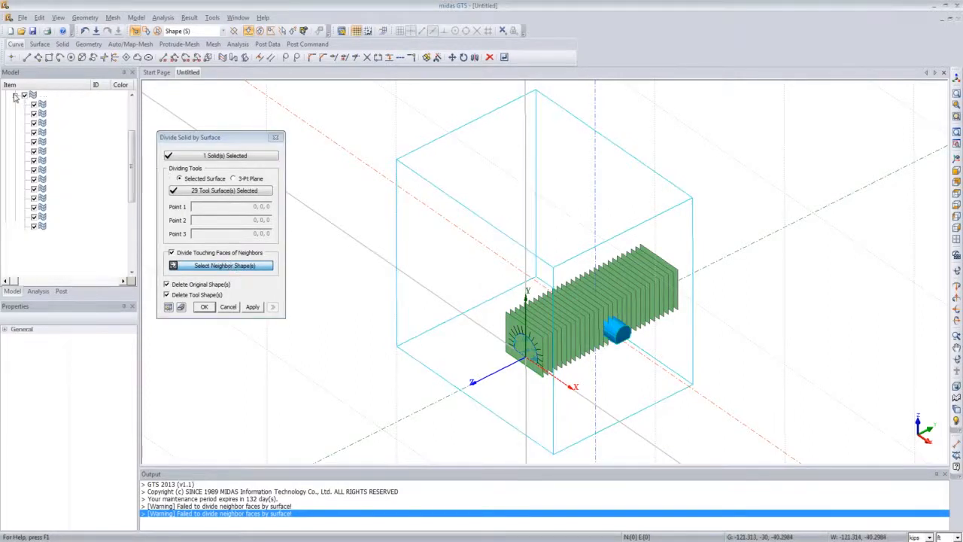
left_click(15, 179)
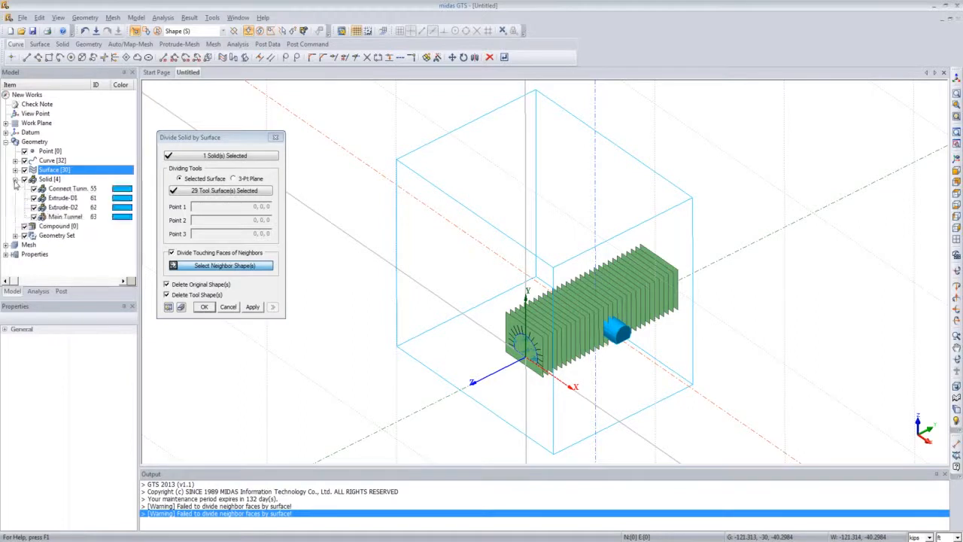
left_click(67, 197)
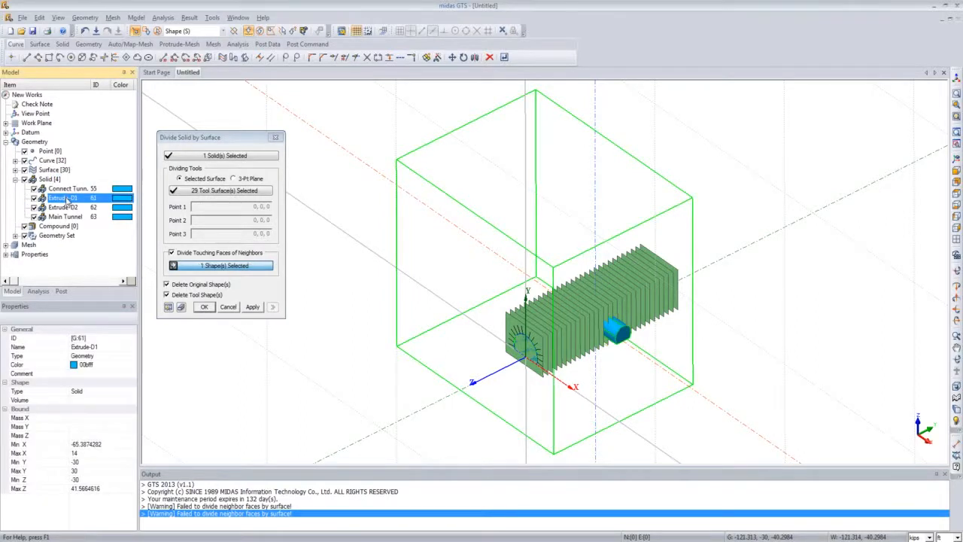
left_click(75, 208, "ctrl")
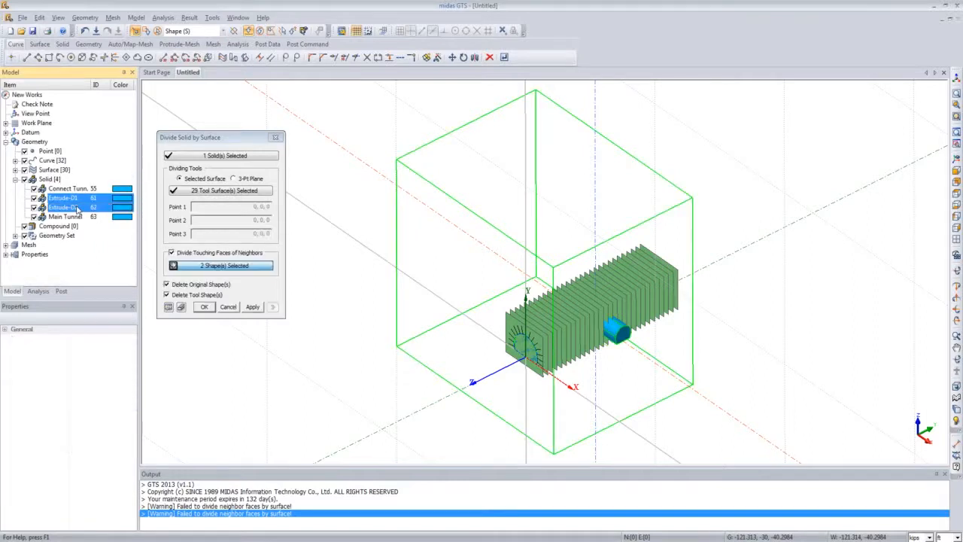
left_click(75, 188, "ctrl")
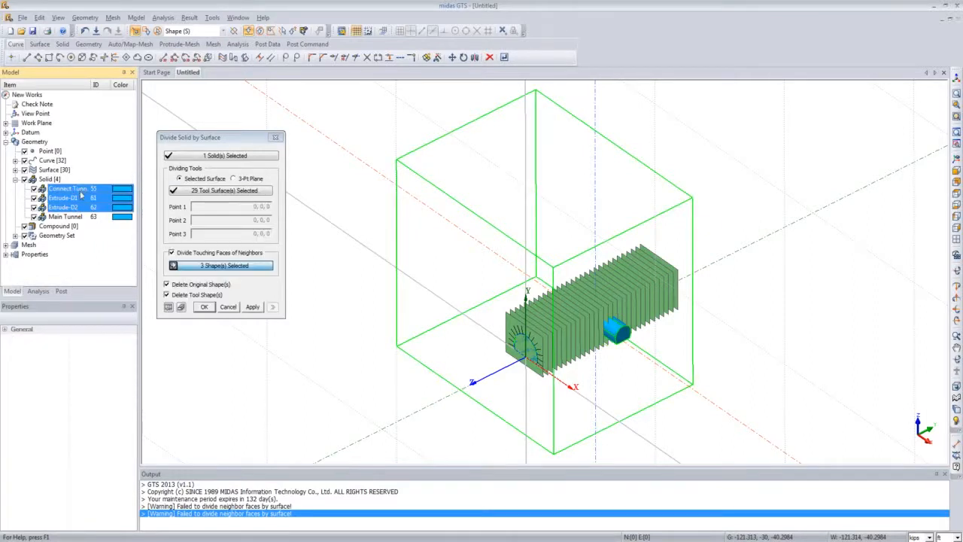
left_click(204, 306)
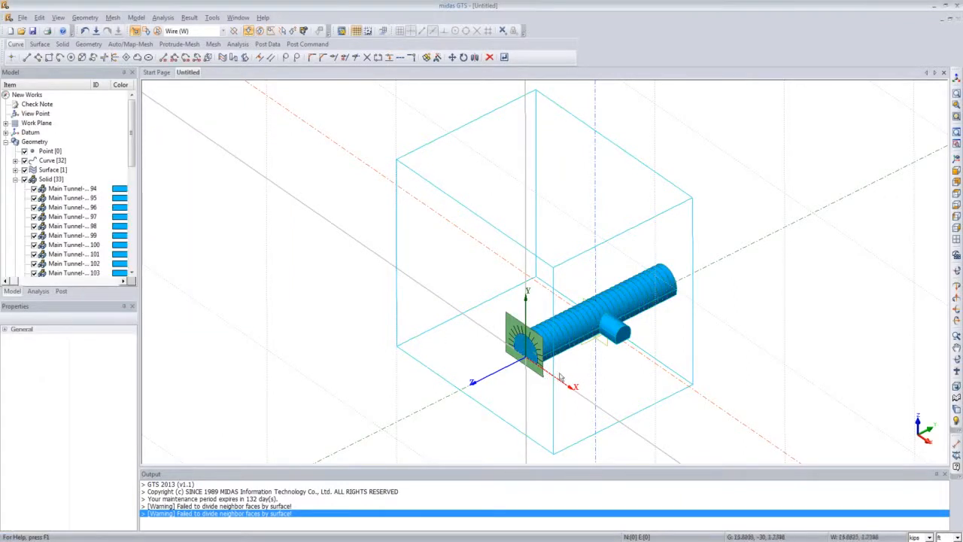
Step: Hide the Connect RB geometry set in the model tree
scroll(557, 327, "up", 3)
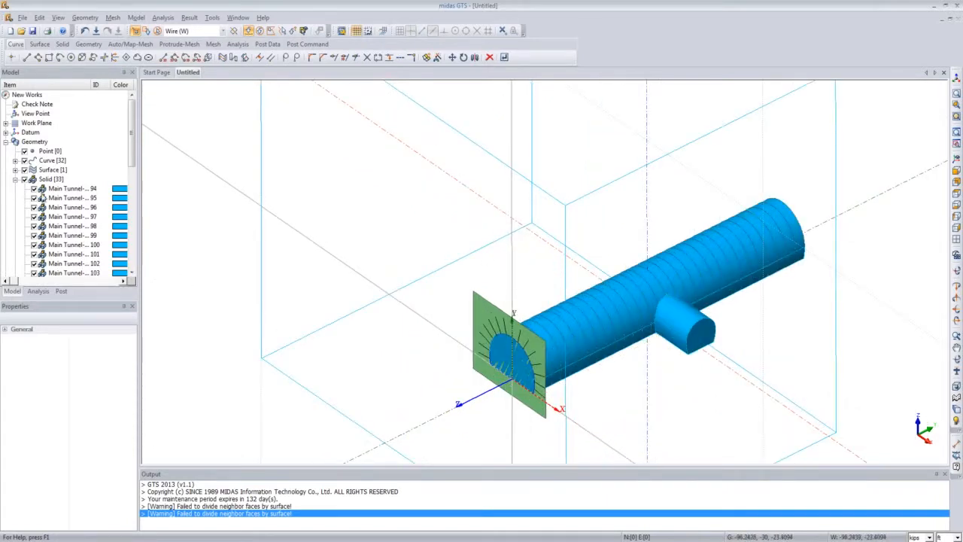
left_click(16, 180)
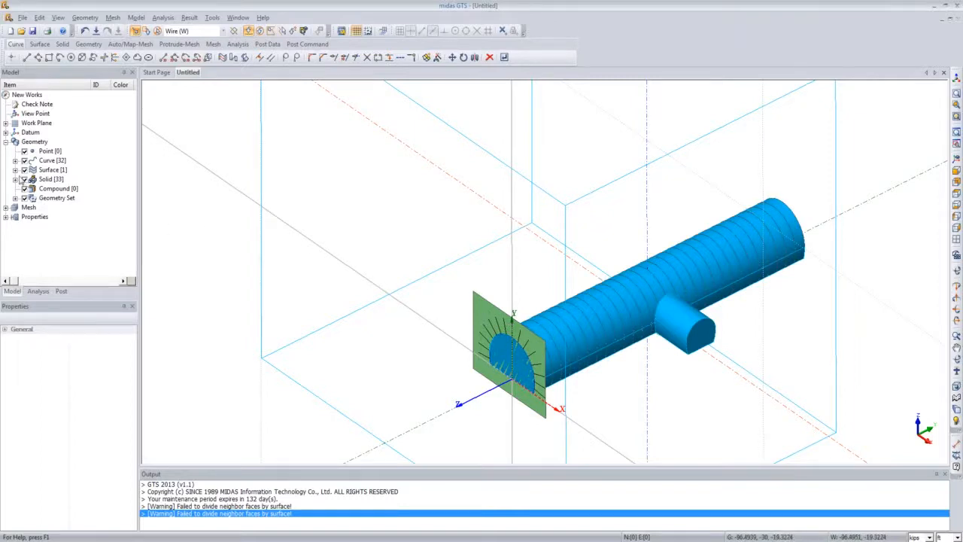
left_click(15, 197)
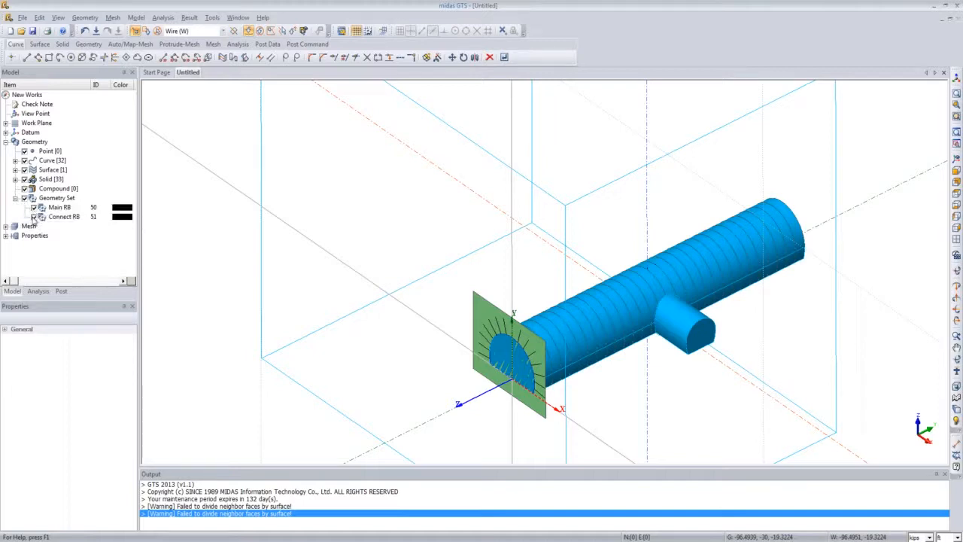
left_click(33, 217)
left_click(15, 197)
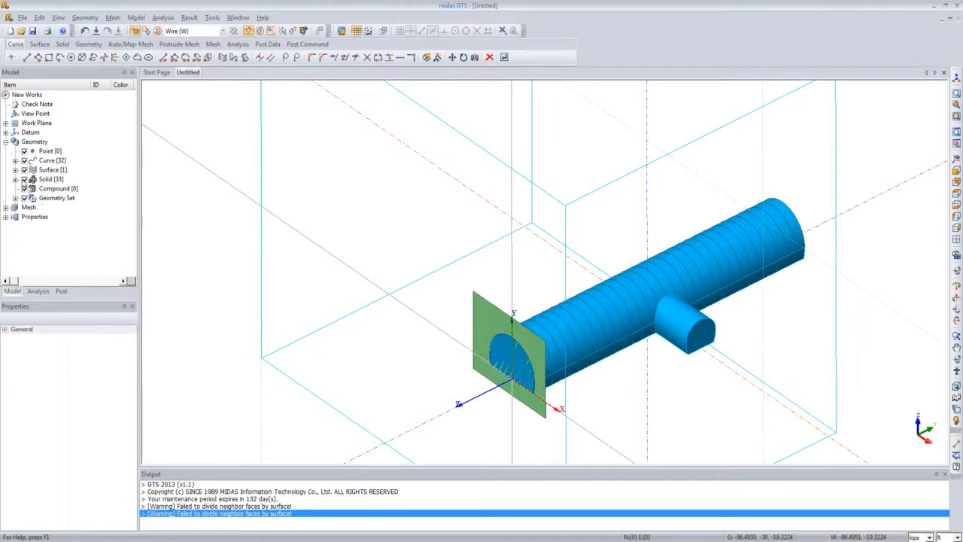
Step: Switch the selection filter to shapes and delete the remaining original rectangle face
left_click(222, 31)
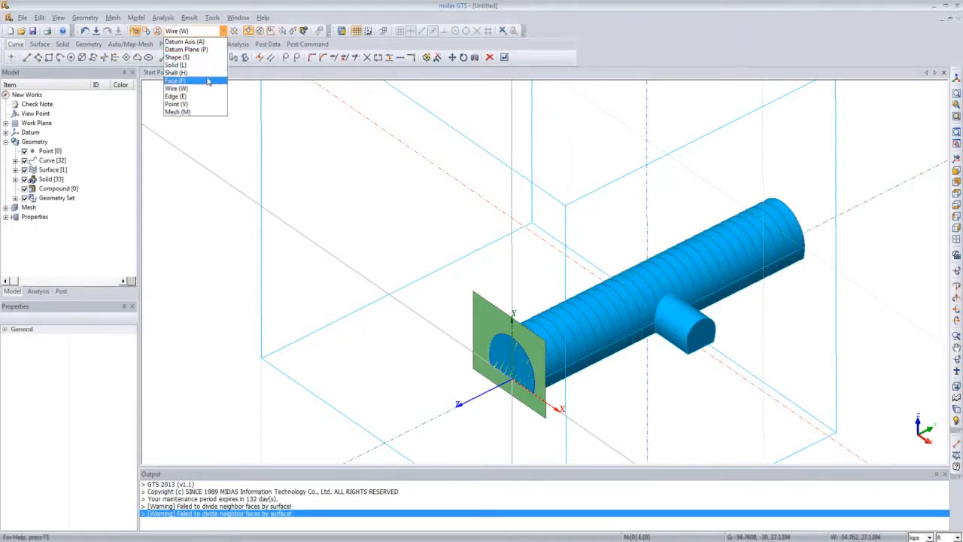
left_click(178, 57)
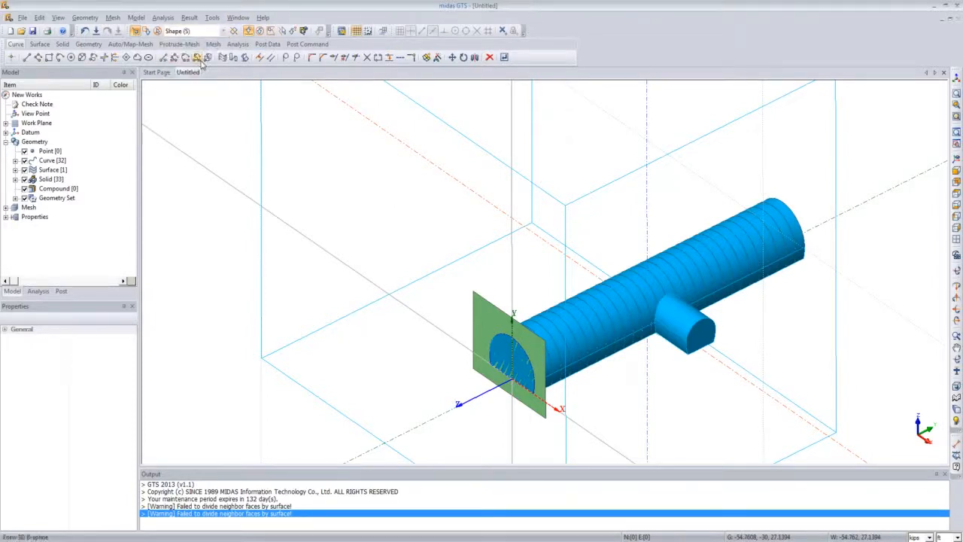
left_click(481, 306)
key("Delete")
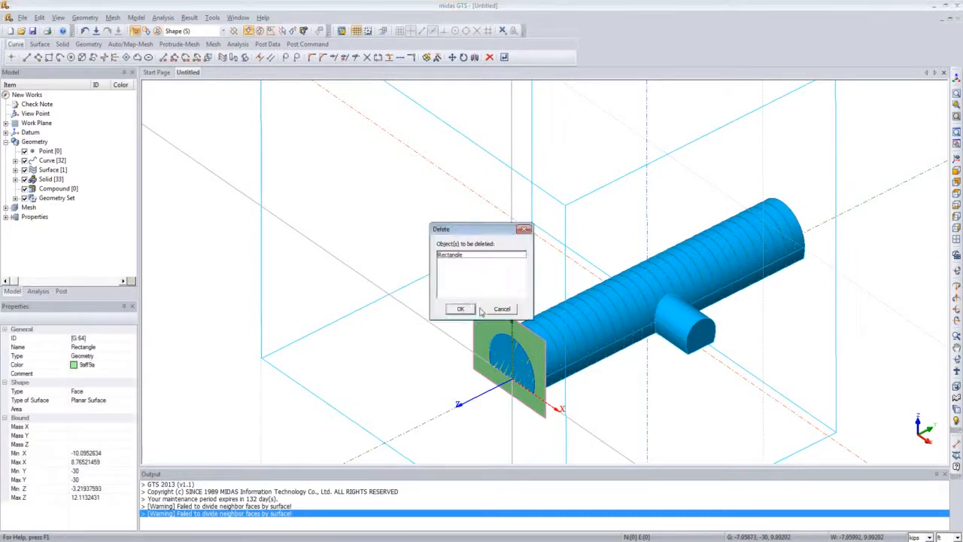
left_click(460, 309)
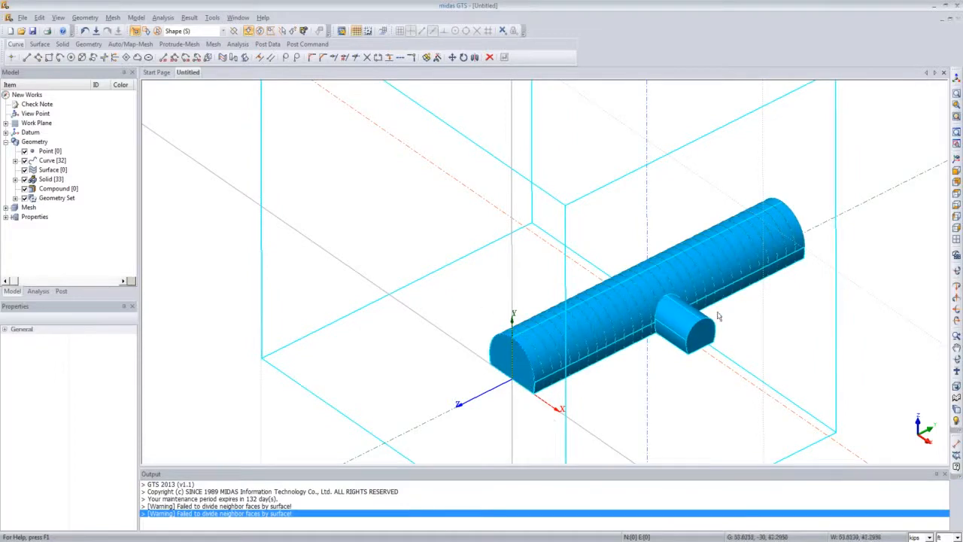
scroll(755, 310, "down", 3)
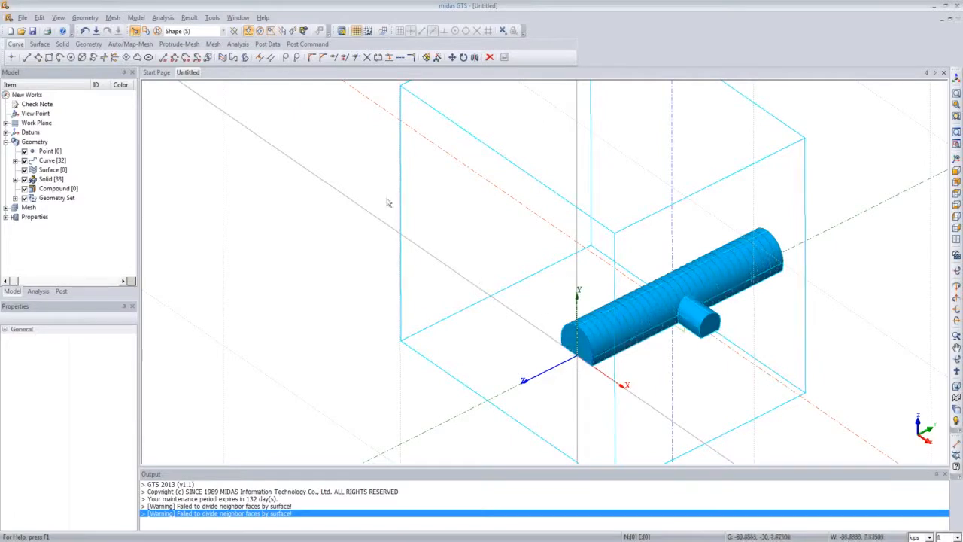
left_click(85, 17)
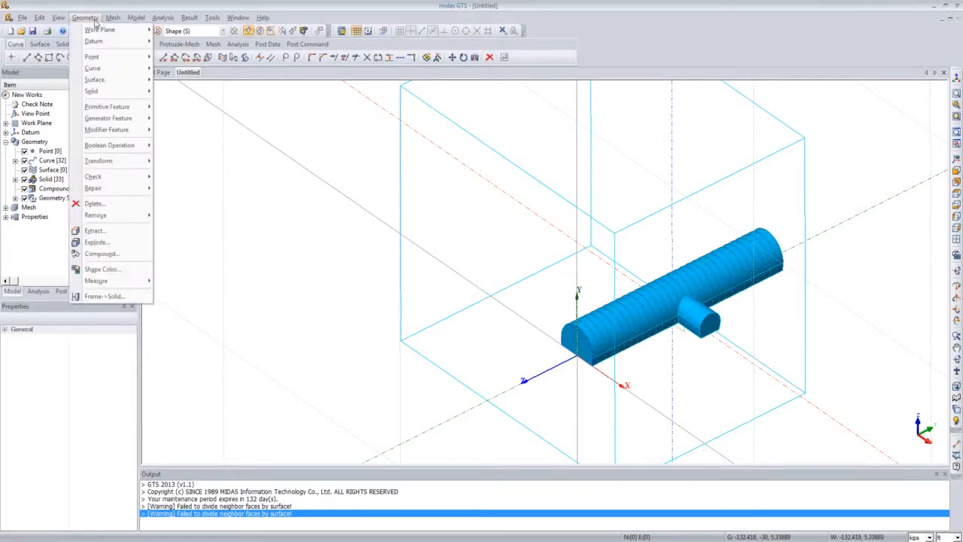
mouse_move(100, 29)
left_click(177, 30)
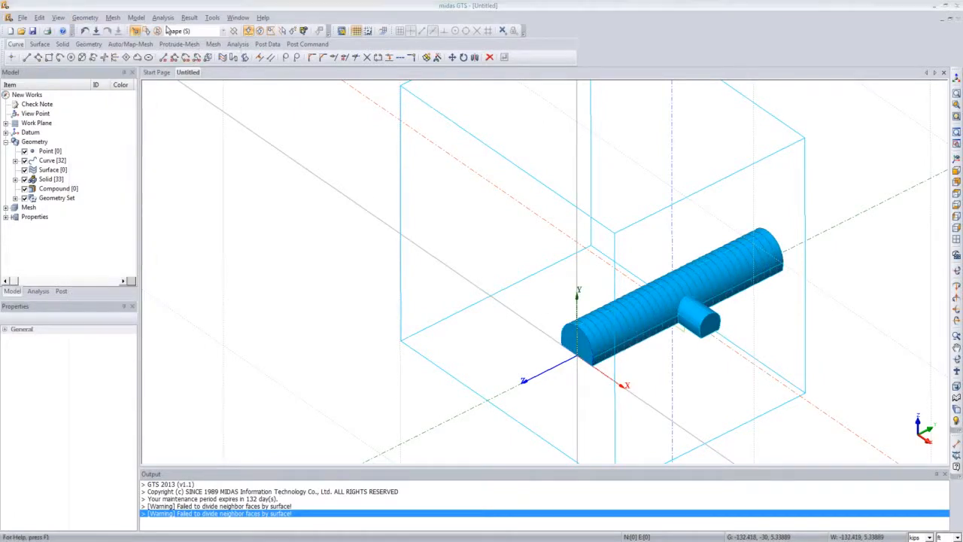
left_click_drag(86, 86, 362, 132)
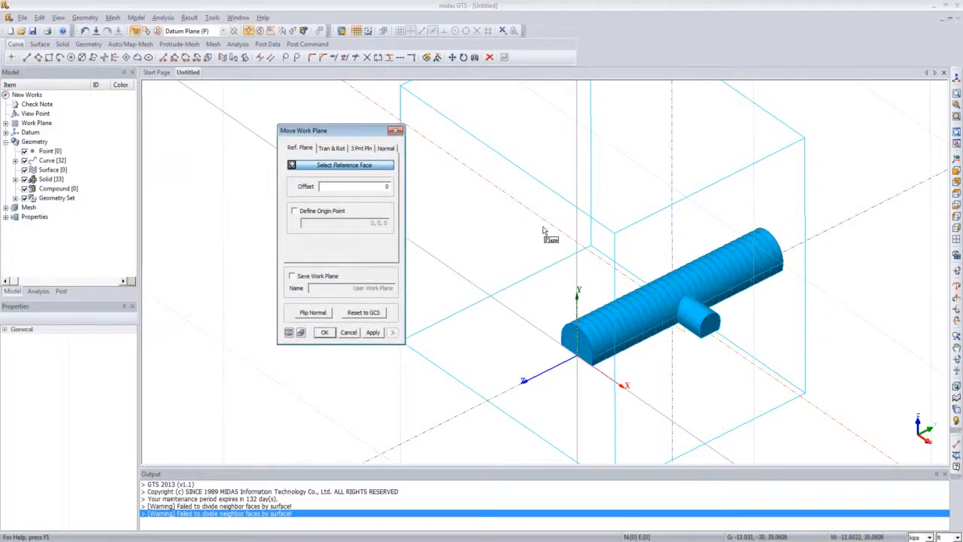
left_click(362, 148)
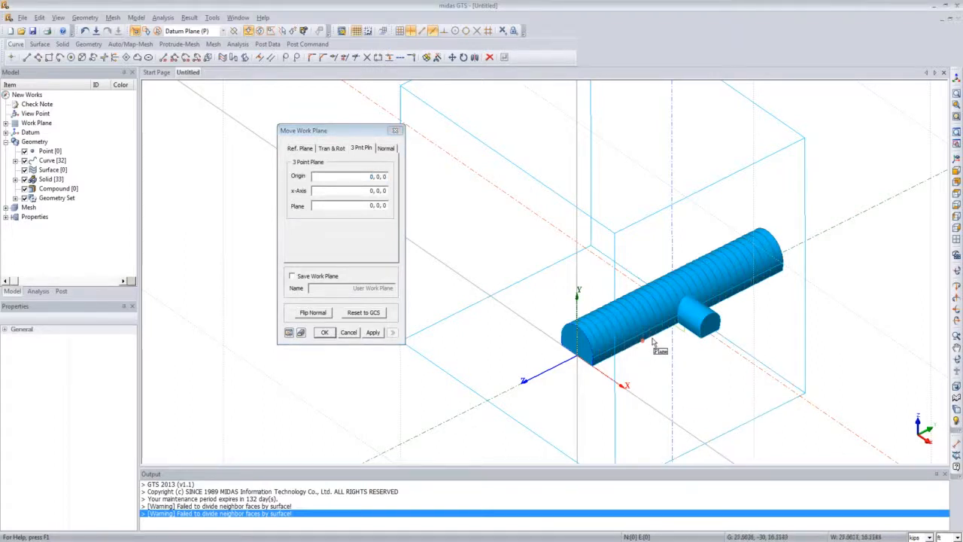
left_click(348, 331)
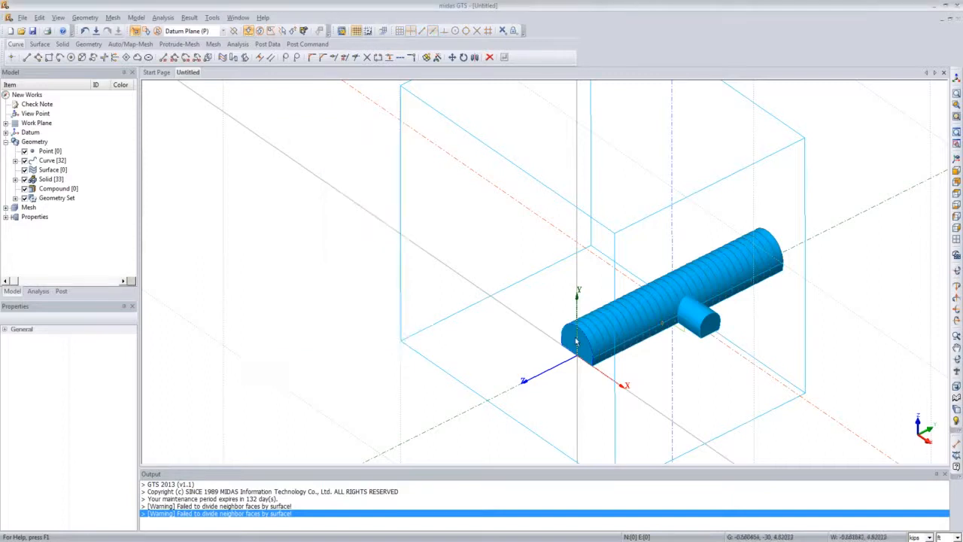
Step: Move the work plane by three points on the ground block's side face: origin 14,-30,-30, x-axis 14,30,-30, plane 14,30,41.5665
scroll(576, 340, "down", 2)
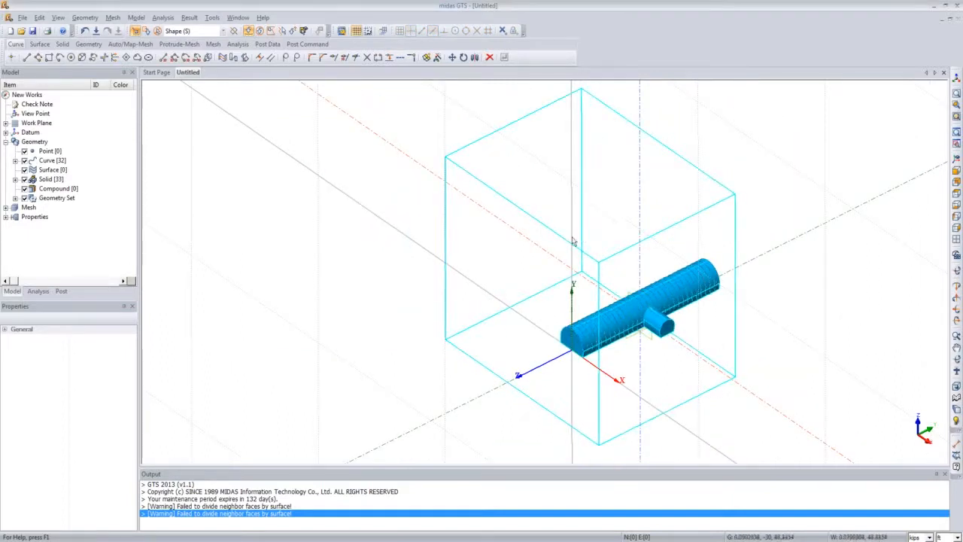
left_click(95, 18)
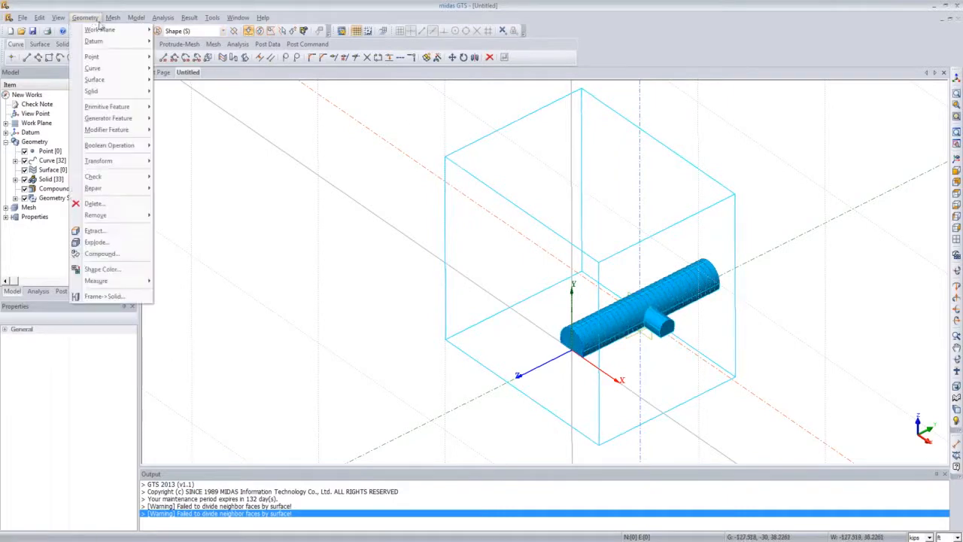
mouse_move(105, 29)
left_click(173, 31)
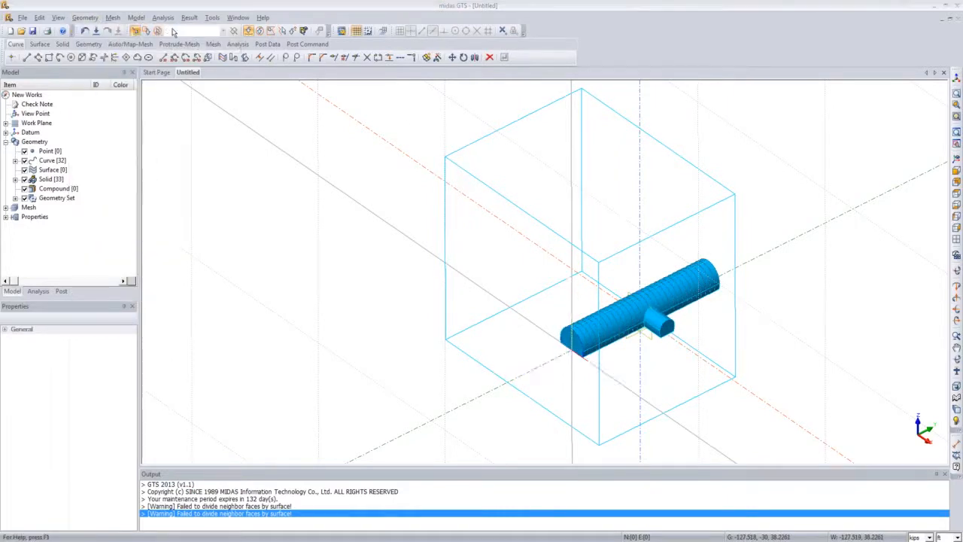
left_click(253, 123)
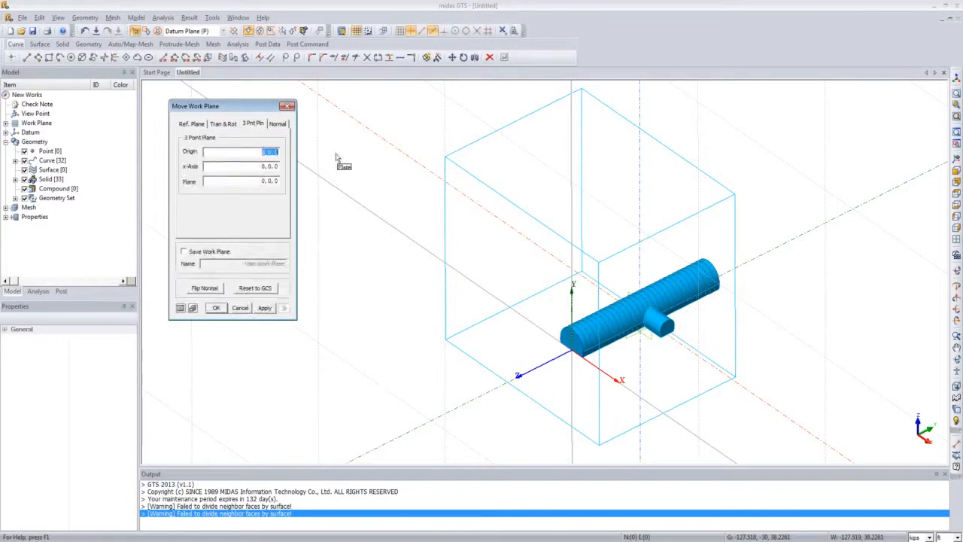
left_click(599, 447)
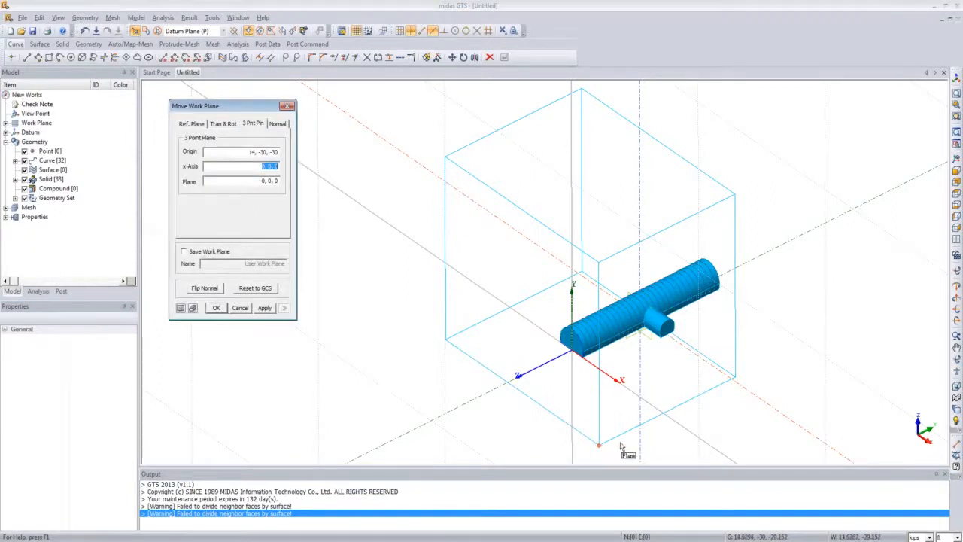
left_click(738, 385)
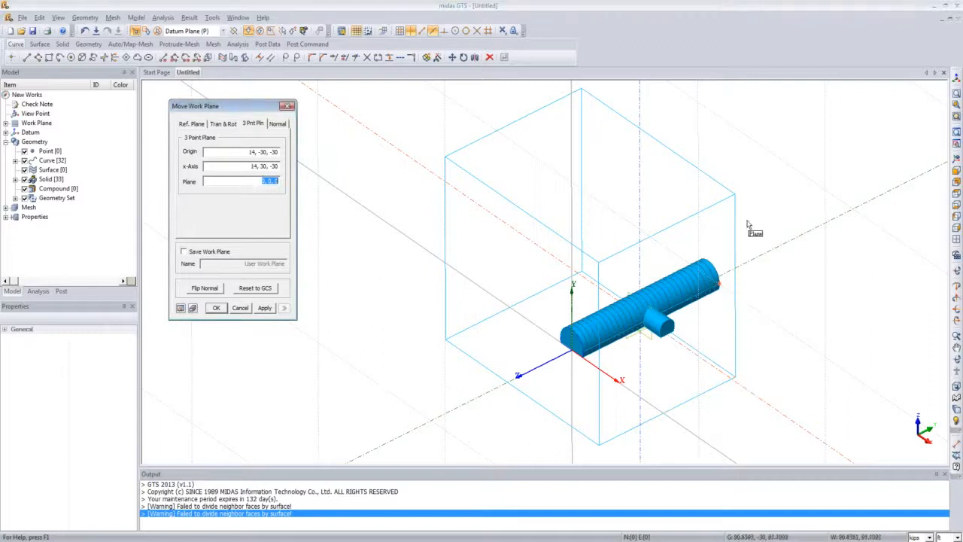
left_click(735, 196)
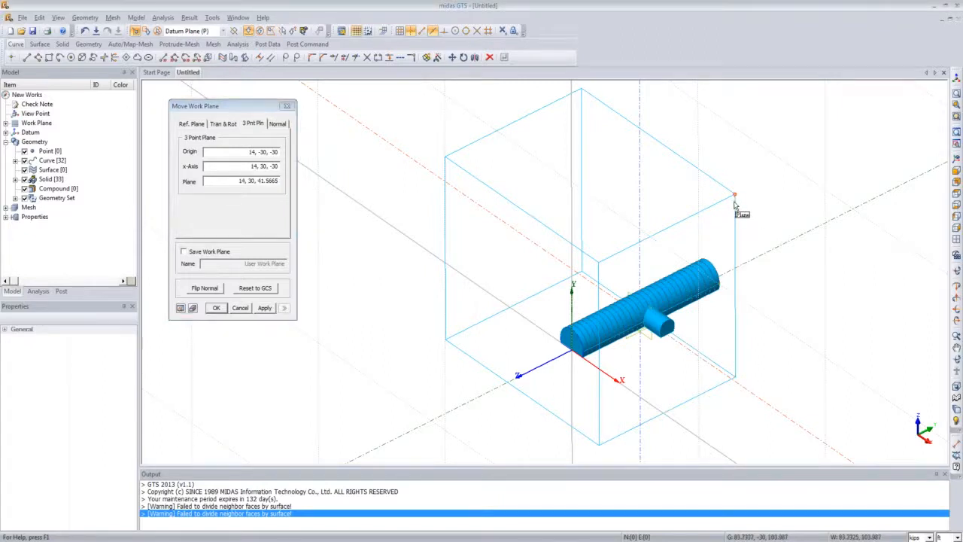
left_click(180, 308)
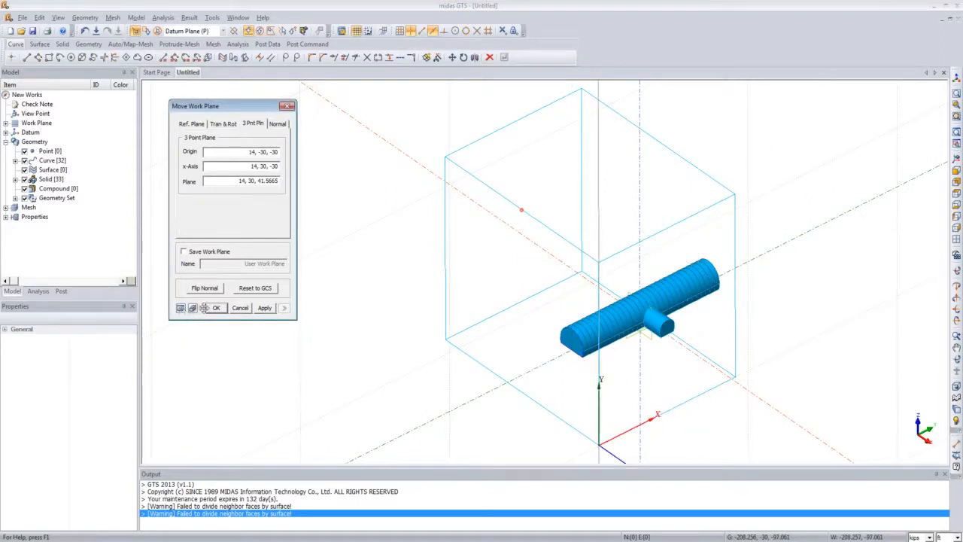
left_click(215, 308)
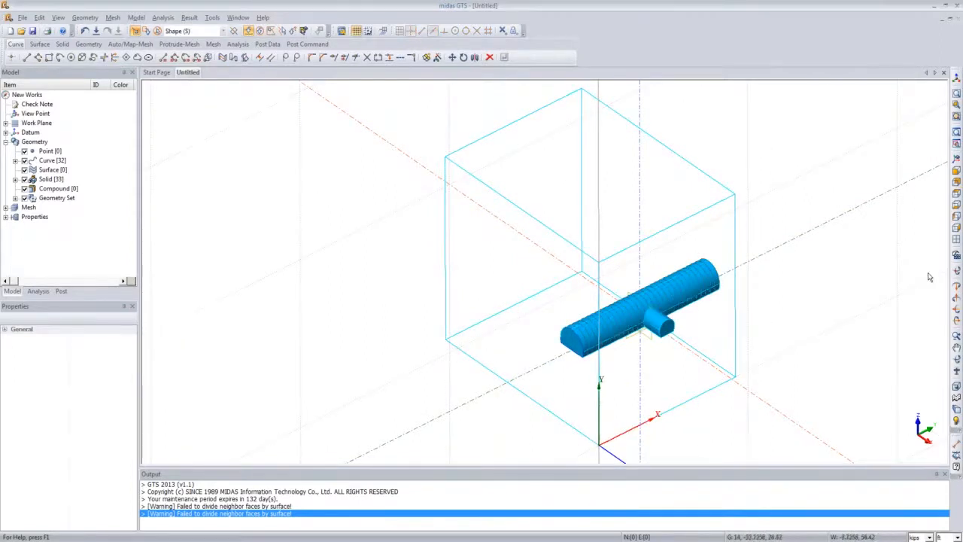
left_click(956, 239)
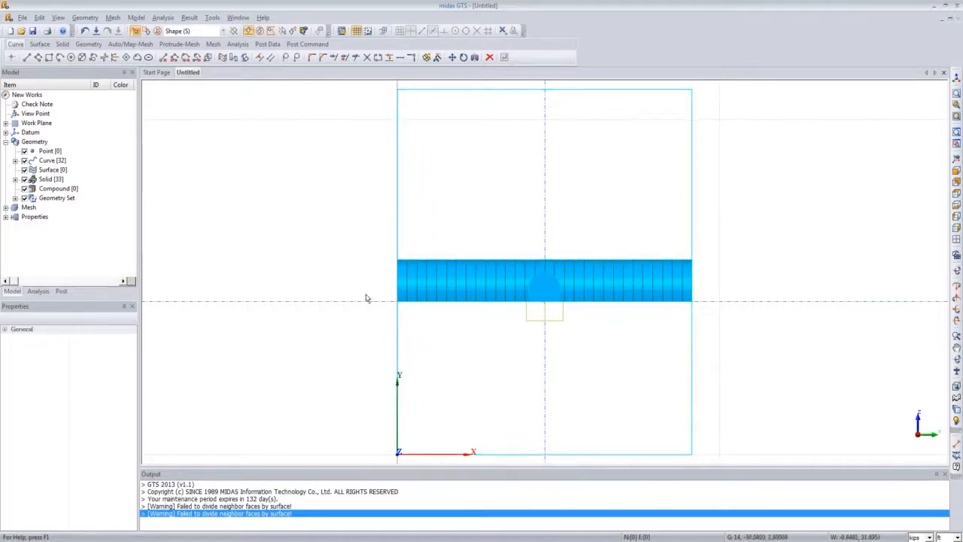
Step: Change the grid snap settings while starting a rectangle on the shifted work plane
left_click(84, 18)
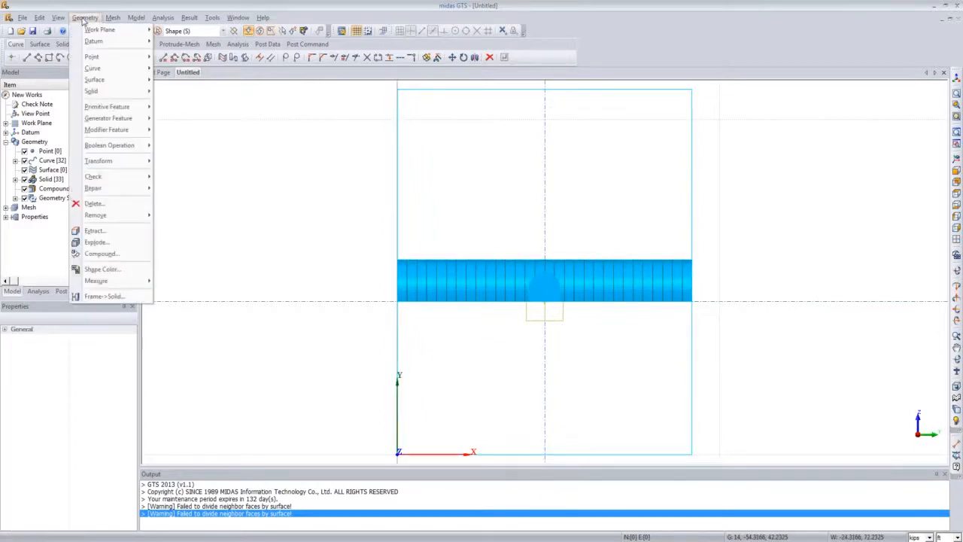
mouse_move(106, 73)
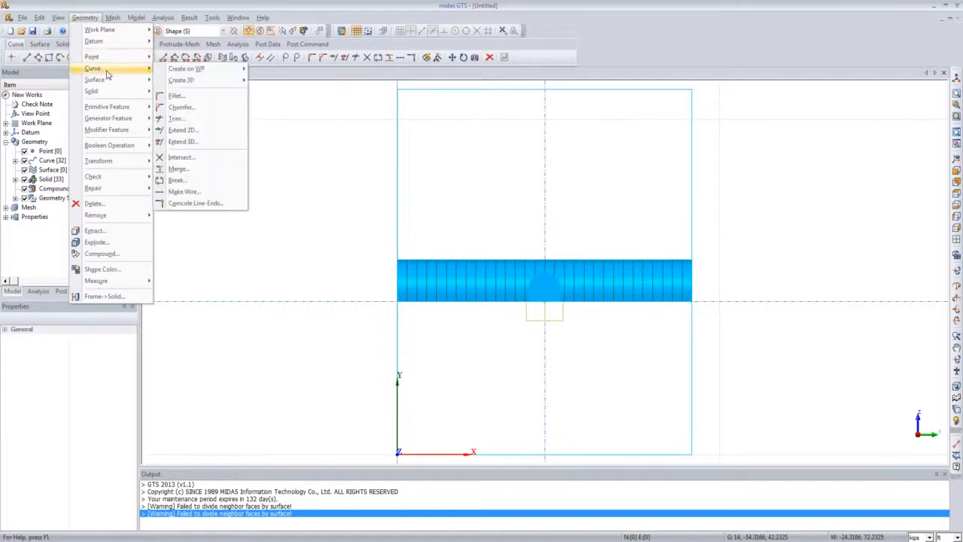
mouse_move(186, 71)
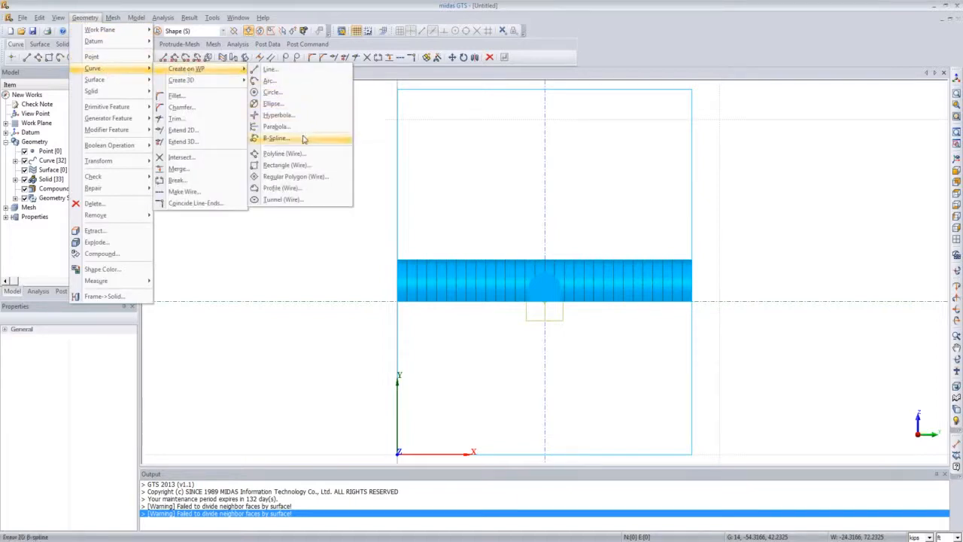
left_click(301, 165)
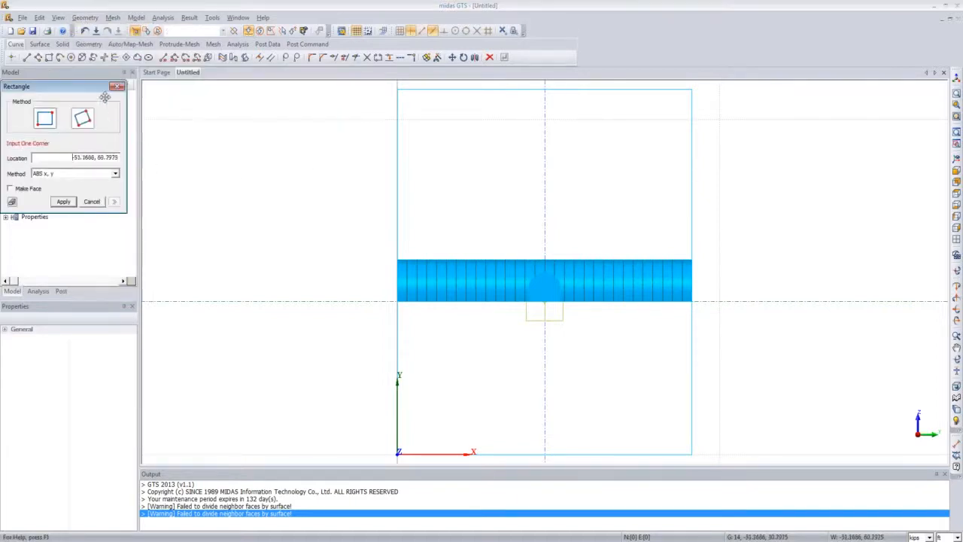
left_click_drag(94, 88, 287, 134)
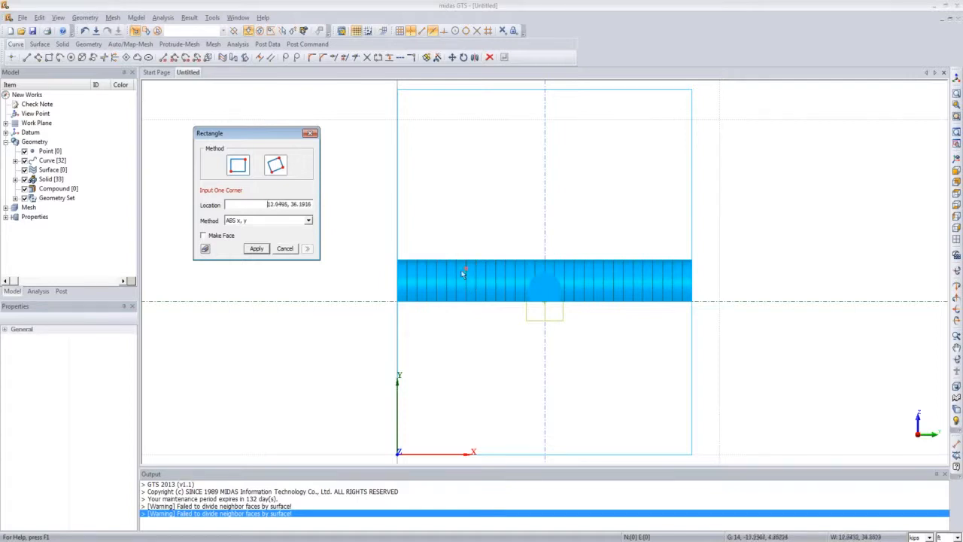
left_click(435, 33)
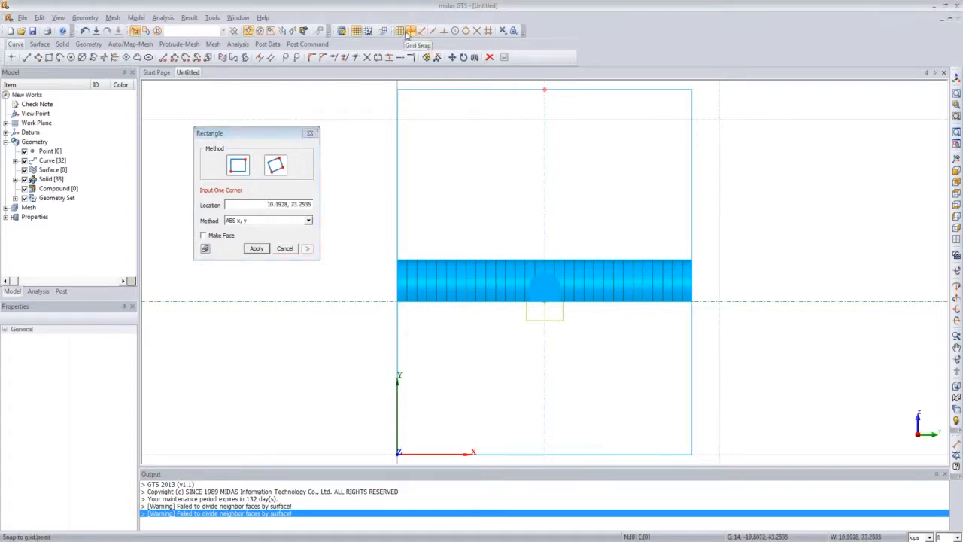
left_click(410, 33)
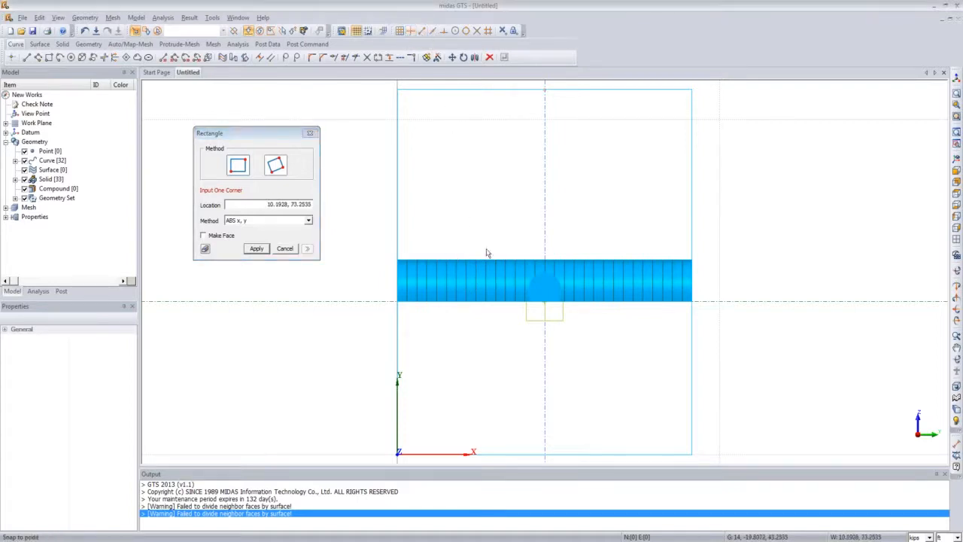
left_click(523, 271)
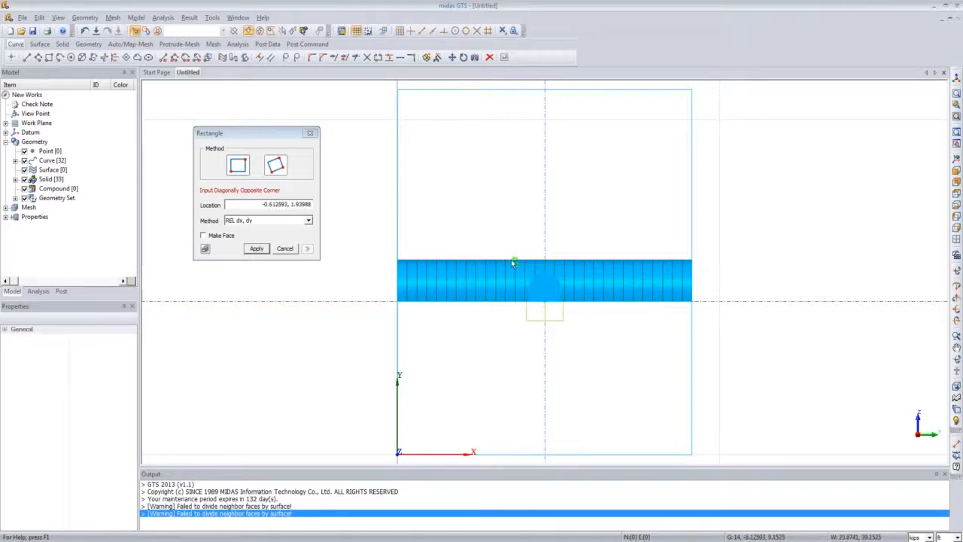
key("Escape")
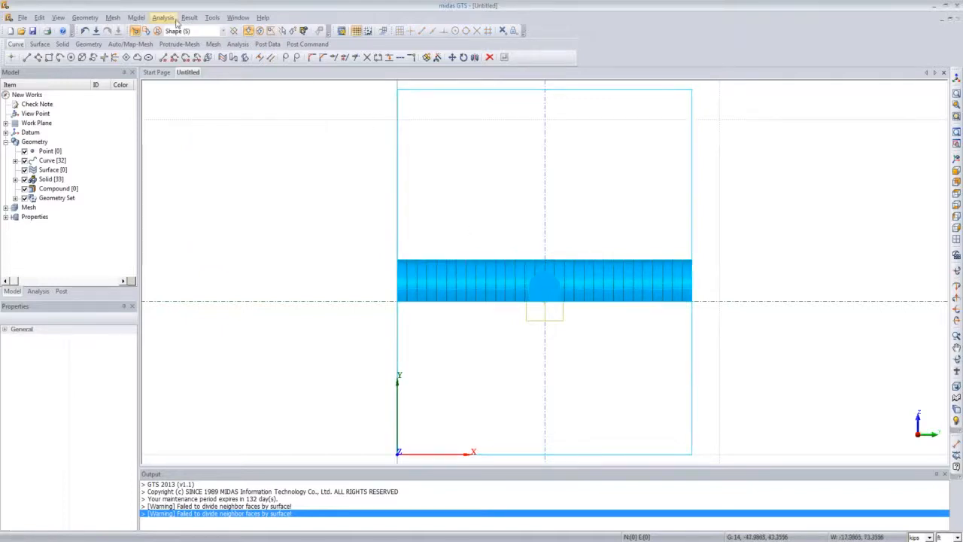
Step: Draw a rectangular face about 9 by 9 around the side tunnel's cross-section on the work plane, with Make Face on
left_click(94, 20)
mouse_move(105, 68)
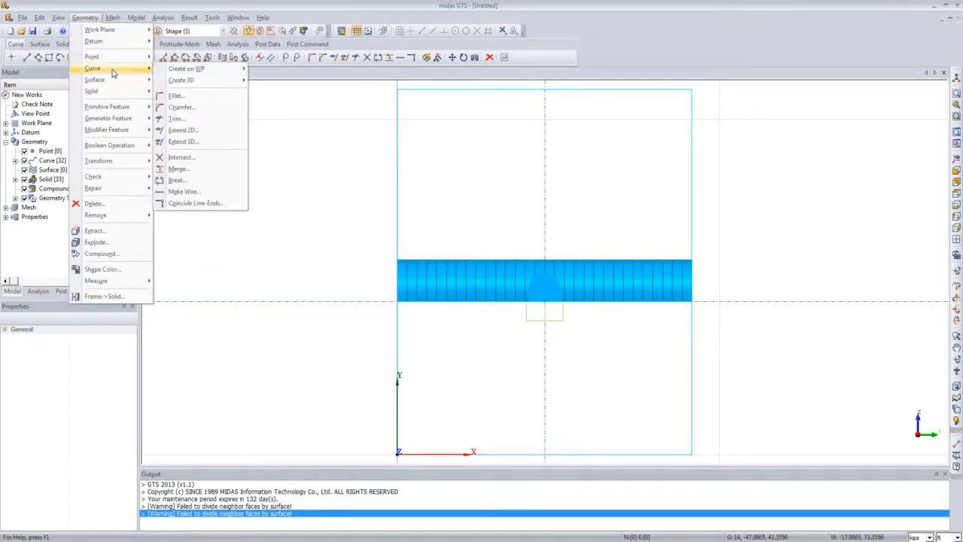
mouse_move(218, 69)
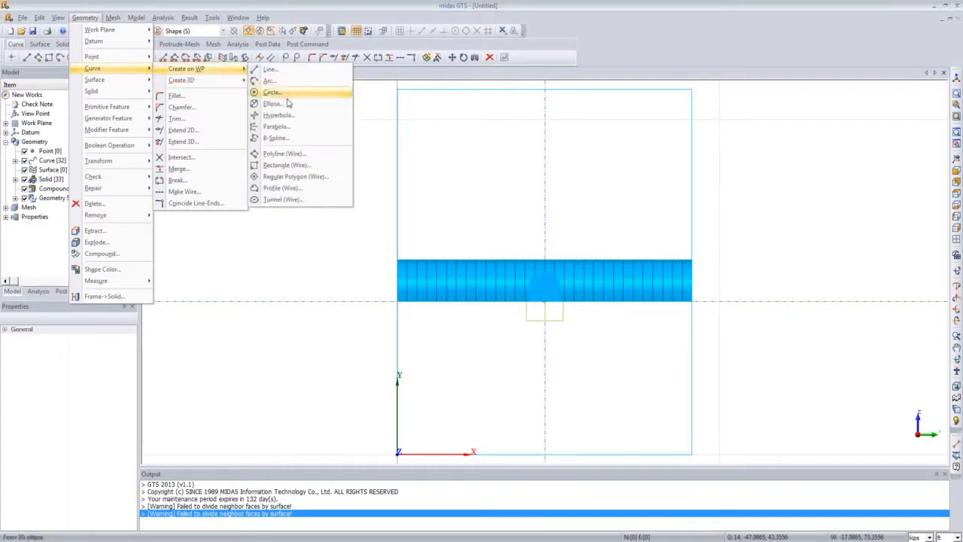
left_click(303, 164)
left_click_drag(100, 84, 259, 116)
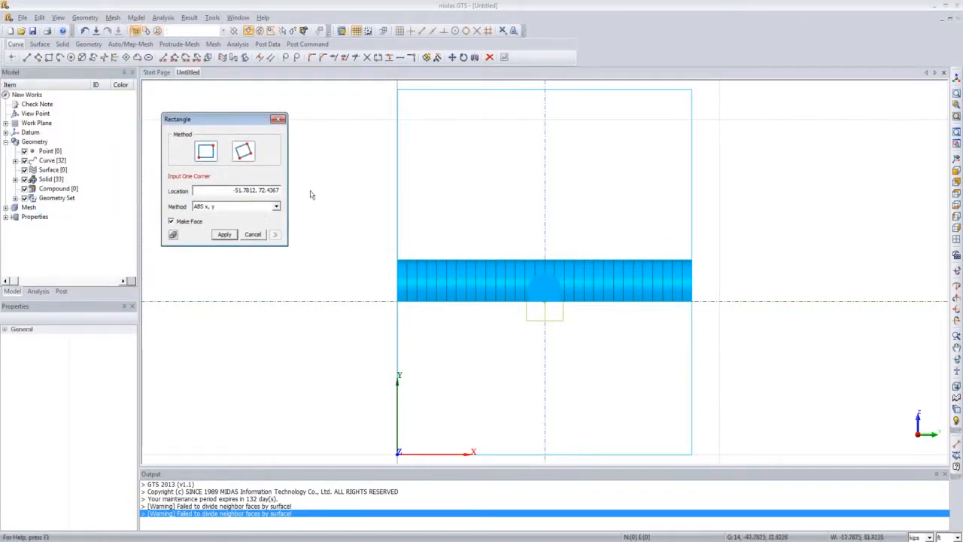
left_click(522, 264)
left_click(566, 314)
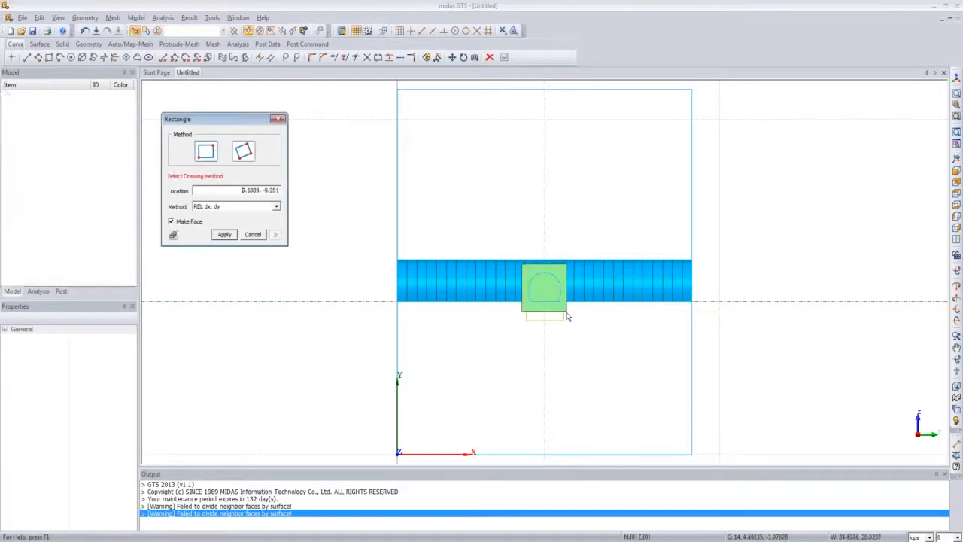
left_click(278, 119)
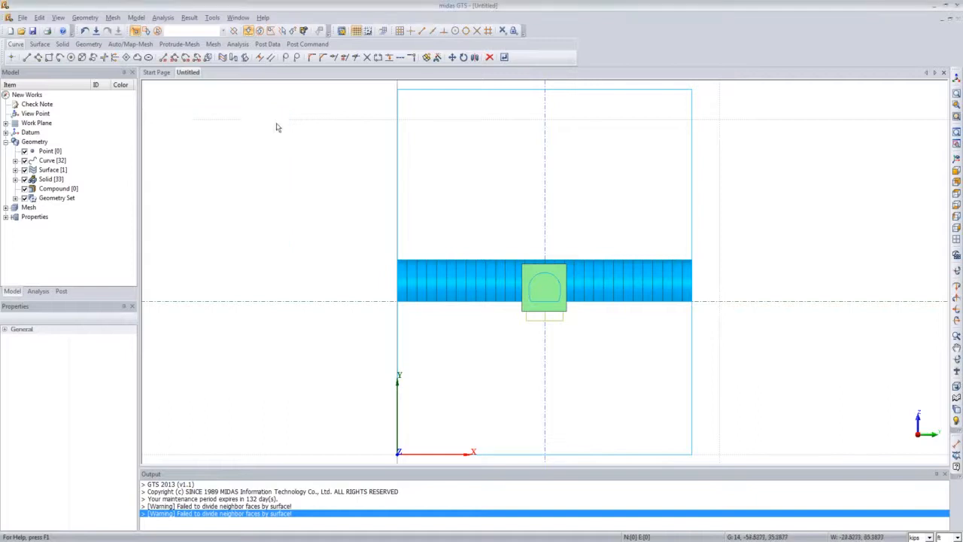
Step: Translate the rectangle face as a uniform copy along the side tunnel axis, distance -2, three times
left_click(955, 170)
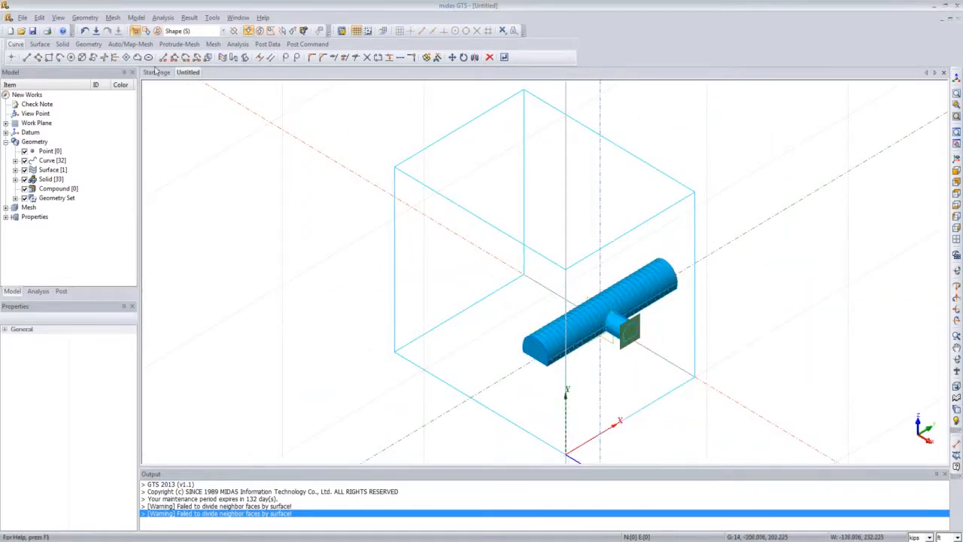
left_click(84, 17)
mouse_move(111, 166)
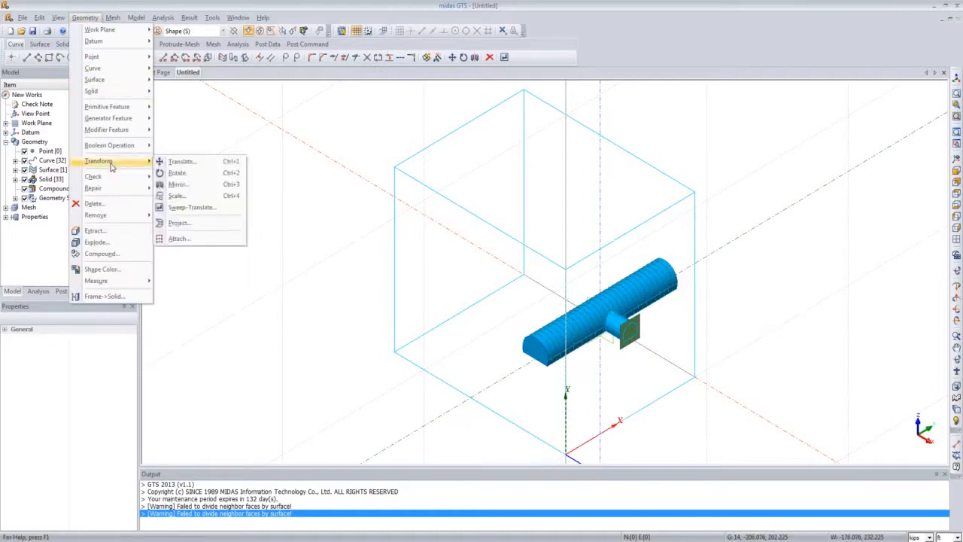
left_click(179, 162)
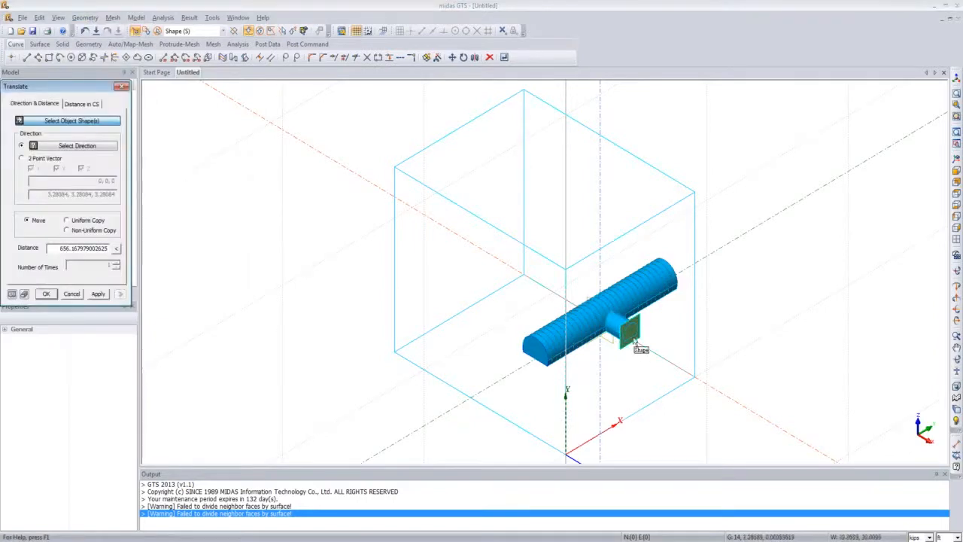
left_click(631, 343)
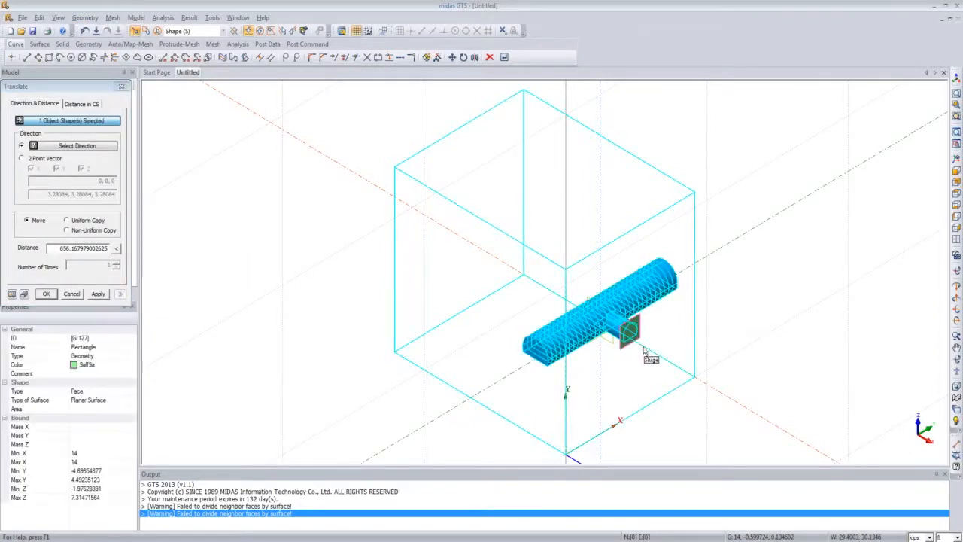
left_click(83, 147)
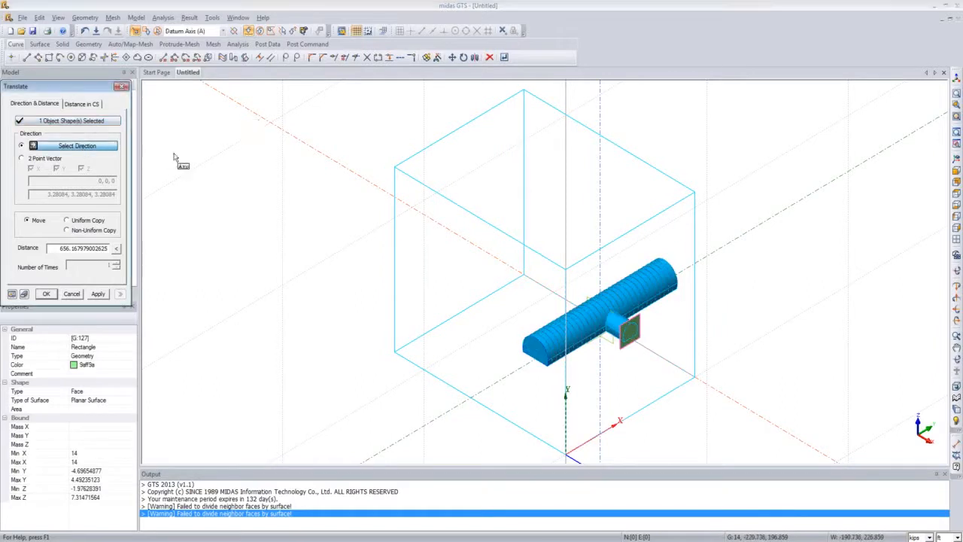
left_click(365, 186)
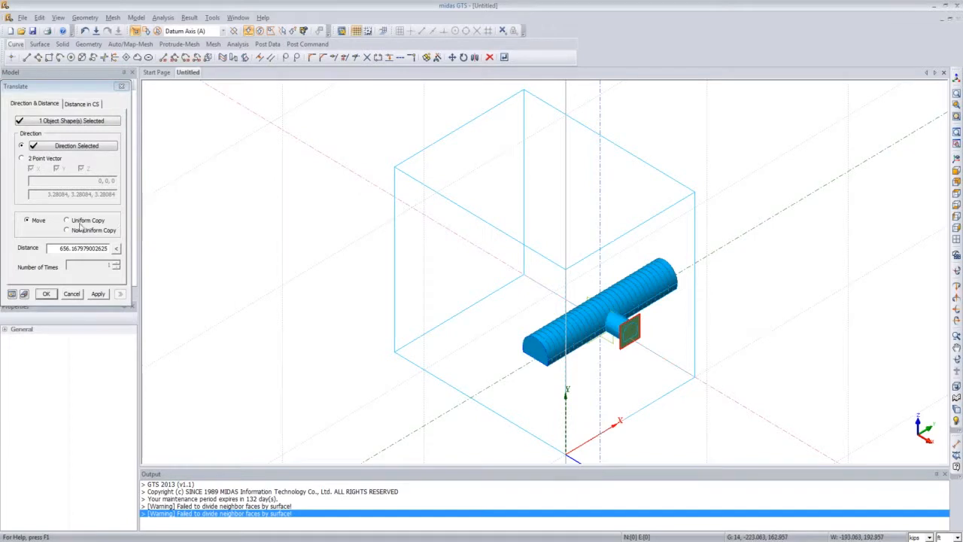
left_click(72, 224)
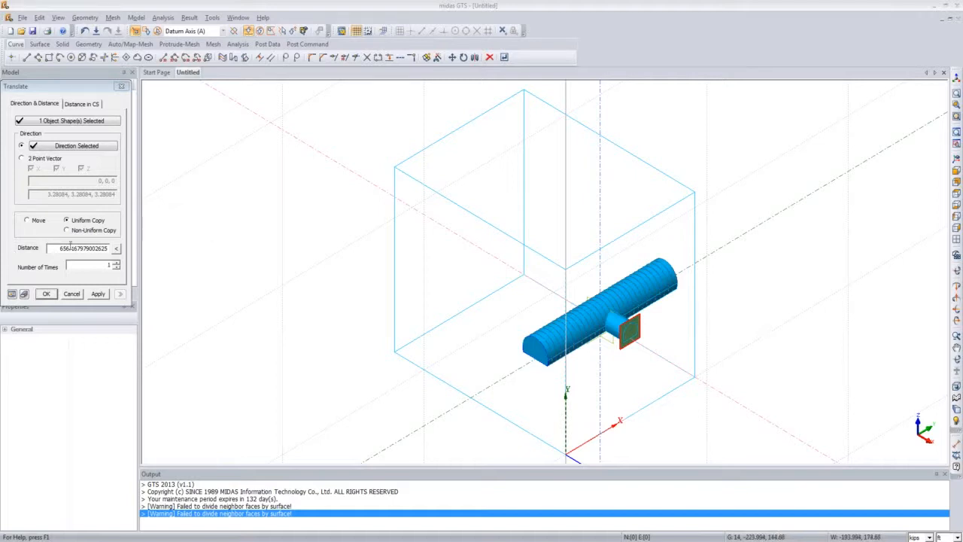
left_click_drag(59, 248, 151, 251)
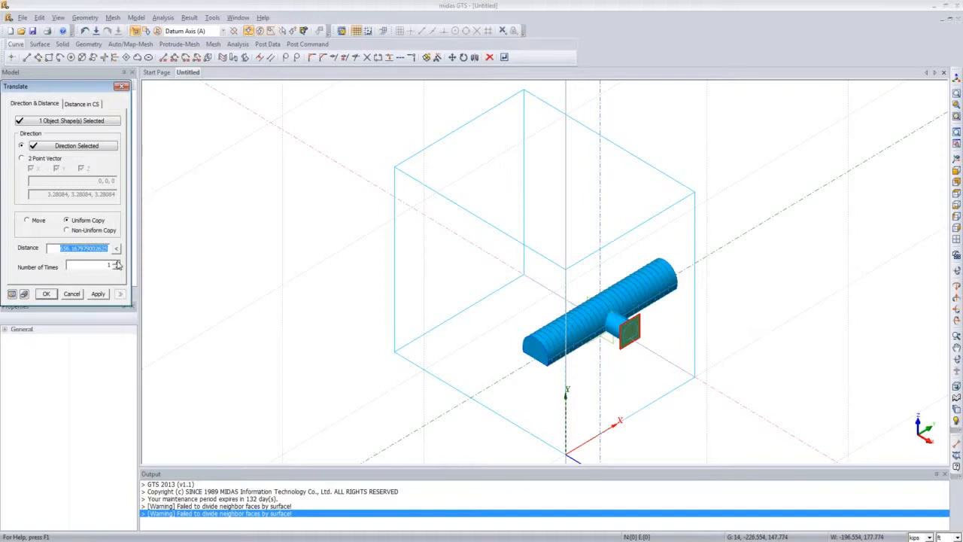
key("BackSpace")
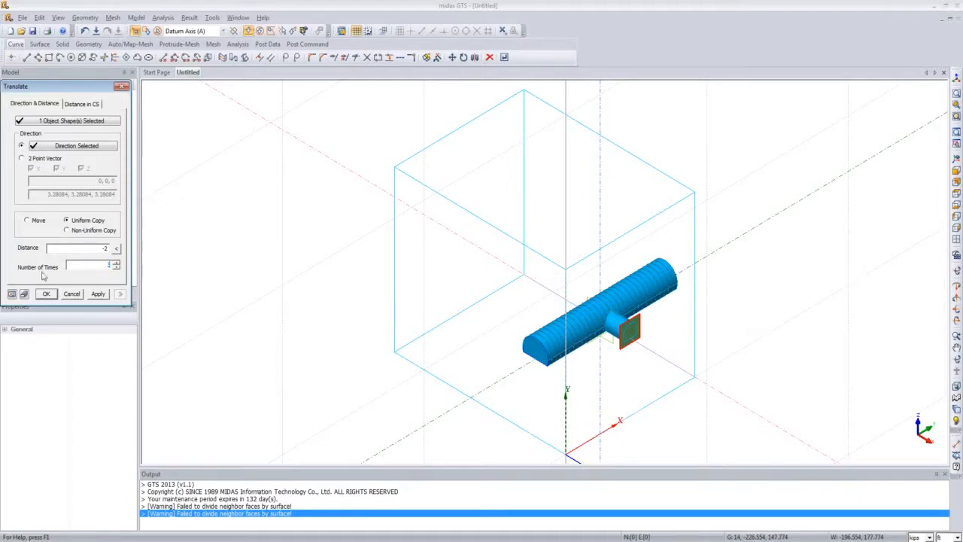
left_click(12, 296)
left_click(46, 293)
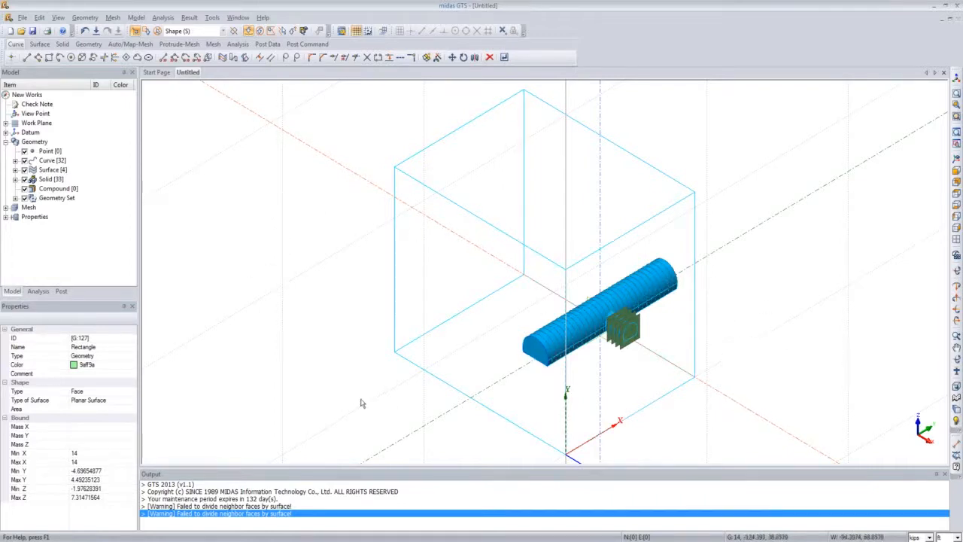
left_click(84, 17)
mouse_move(92, 57)
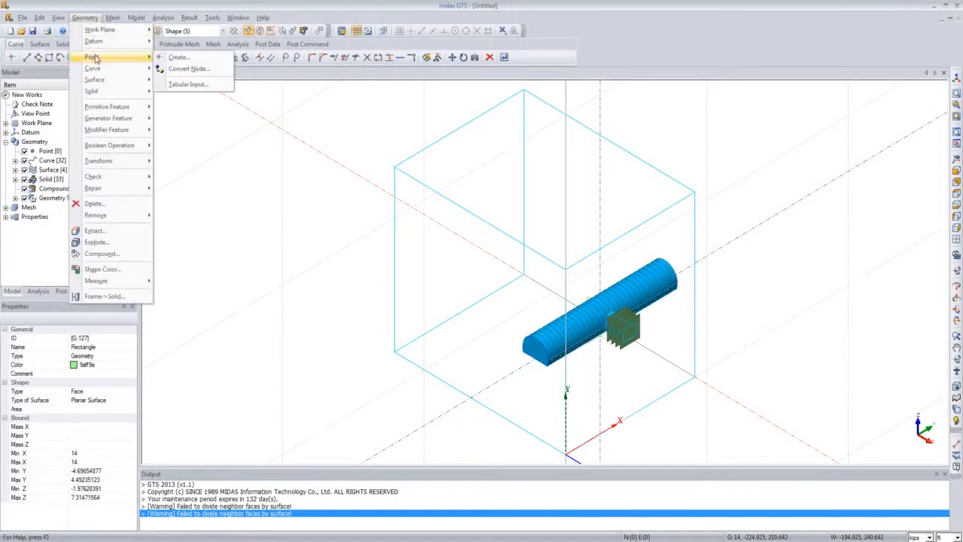
mouse_move(94, 81)
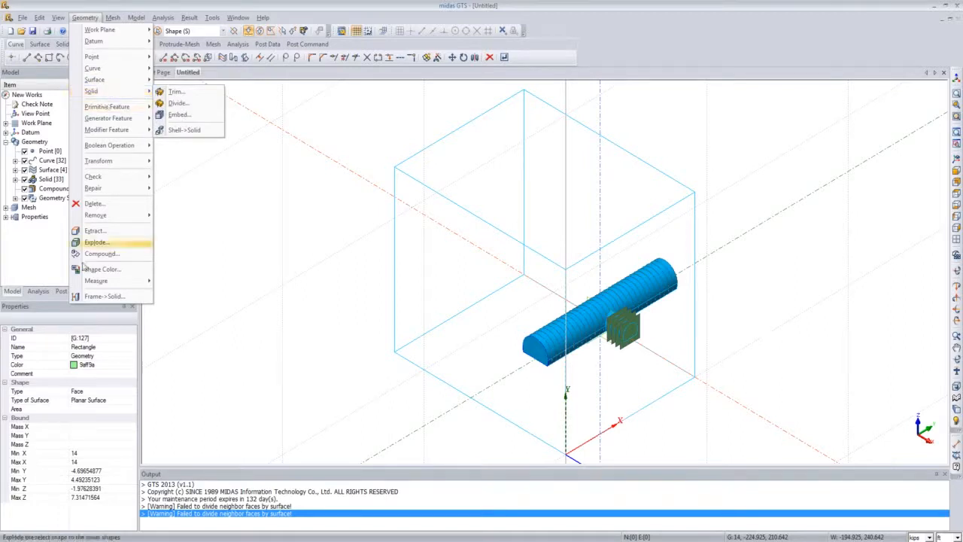
left_click(49, 259)
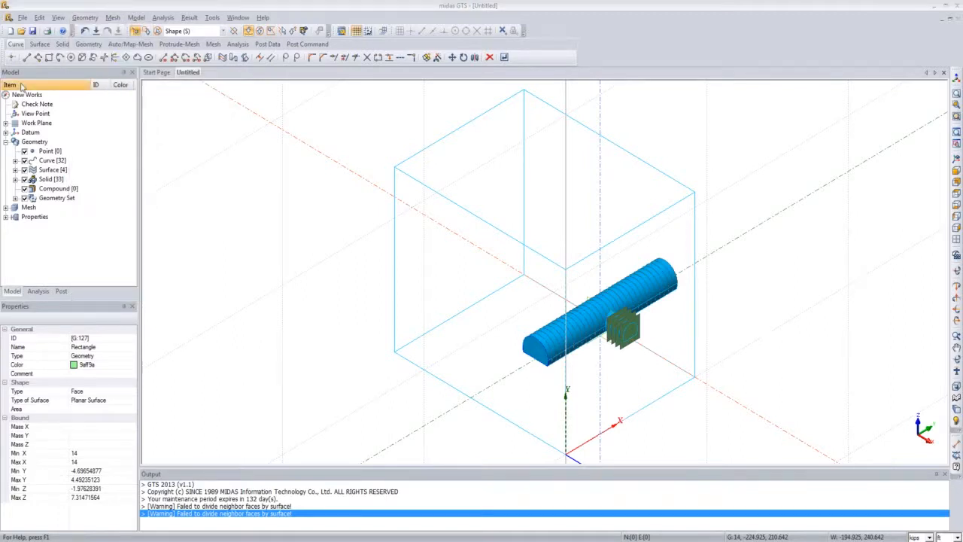
Step: Start dividing the side tunnel solid by surface, choosing the three copied rectangle faces as the tool surfaces
left_click(84, 18)
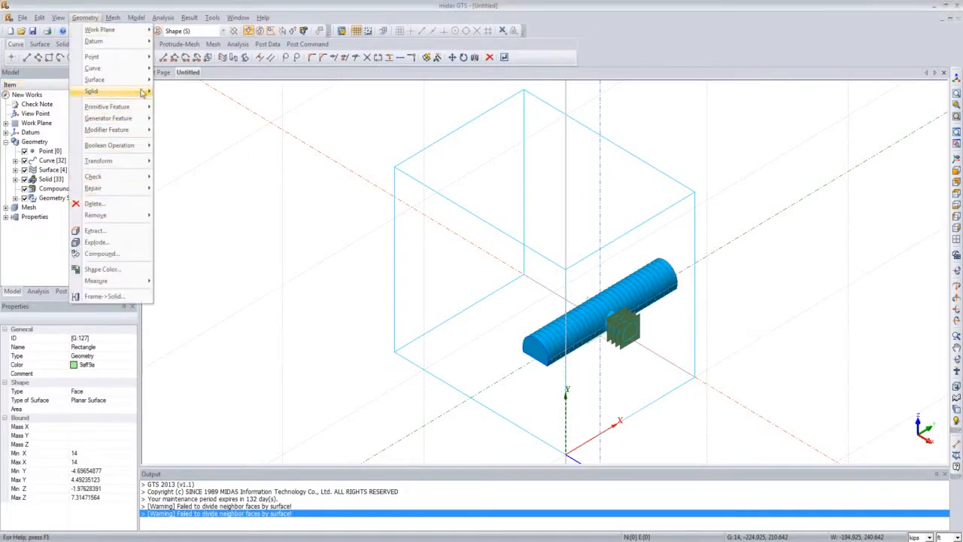
mouse_move(141, 91)
left_click(193, 103)
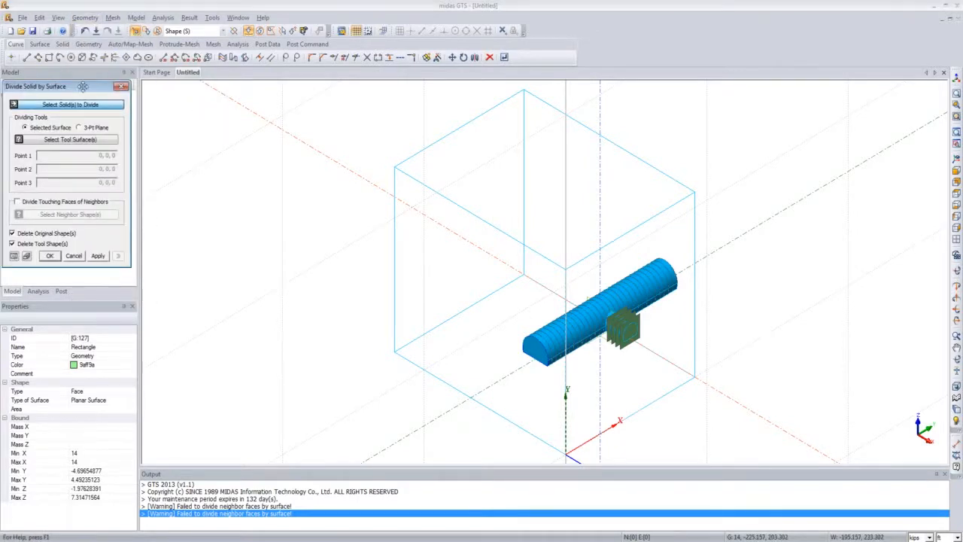
left_click_drag(75, 84, 369, 187)
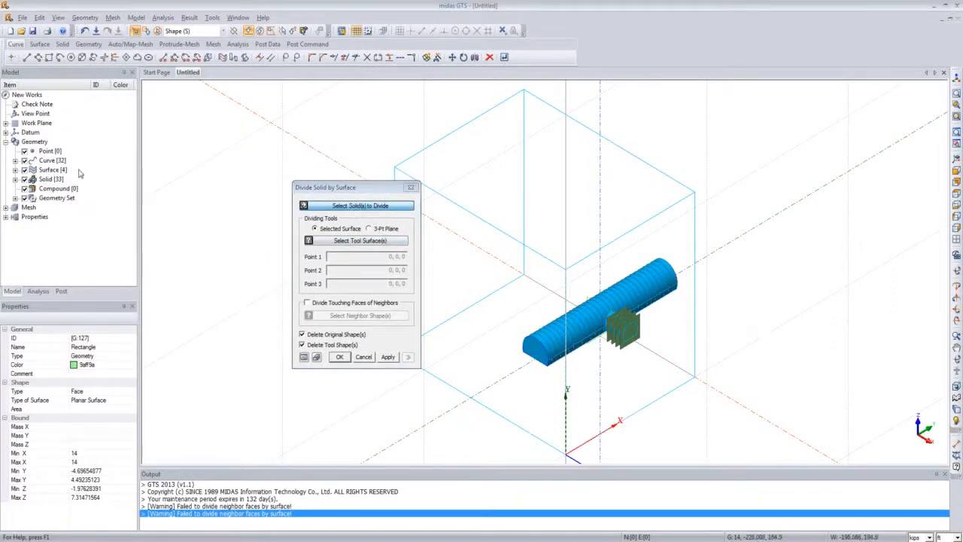
left_click(605, 322)
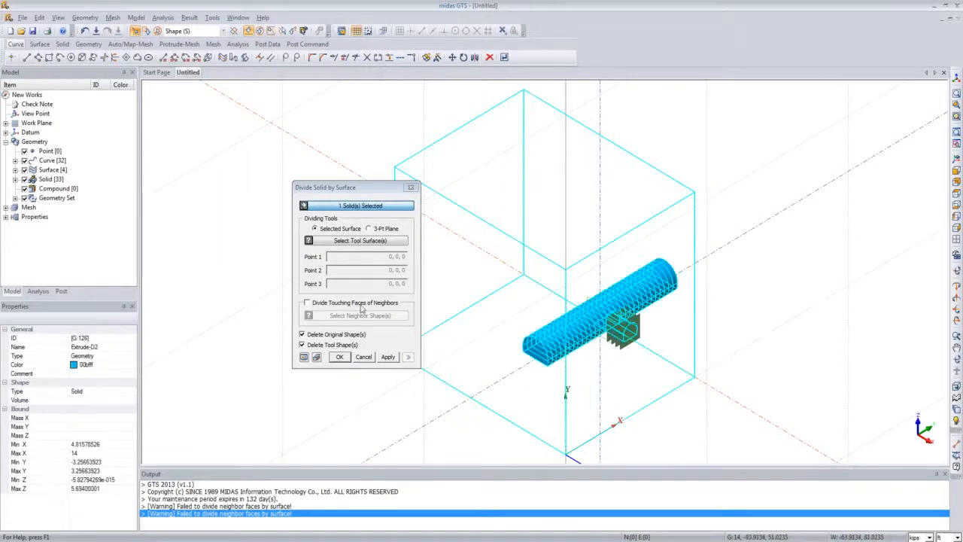
left_click(345, 243)
scroll(619, 322, "up", 5)
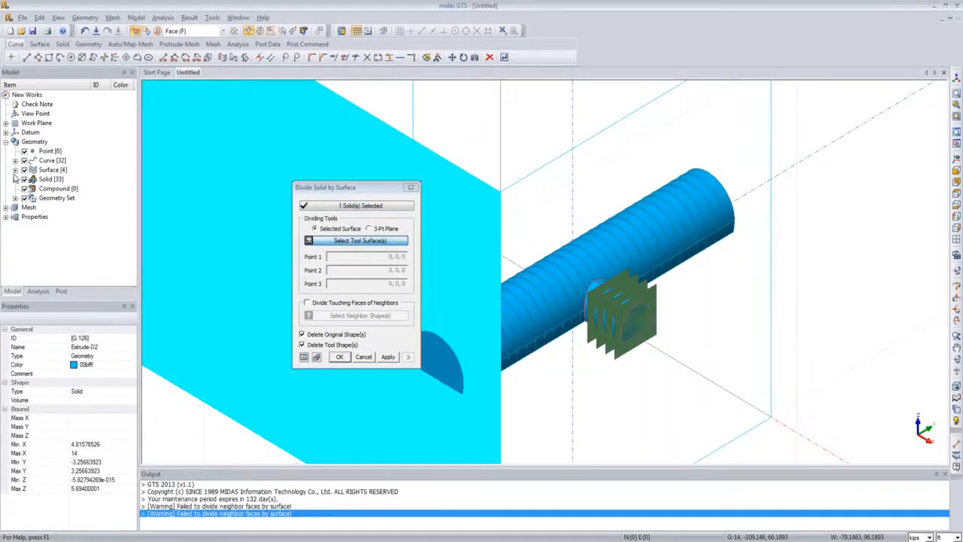
left_click(15, 170)
left_click(61, 188)
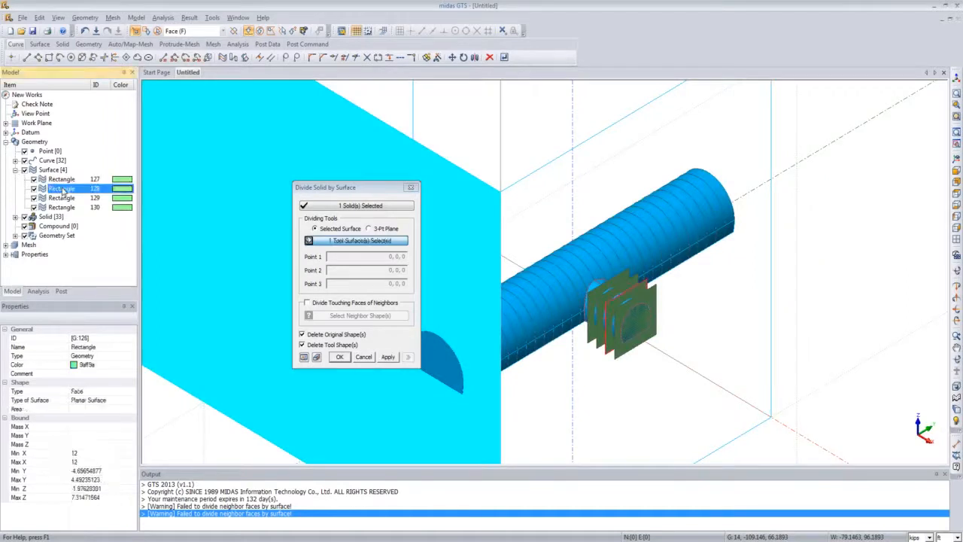
left_click(61, 197, "ctrl")
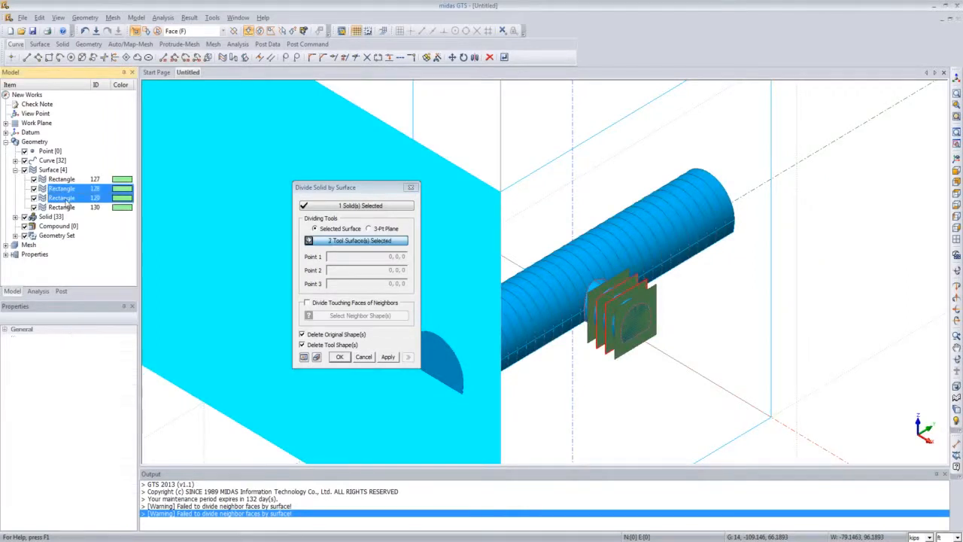
left_click(69, 209, "ctrl")
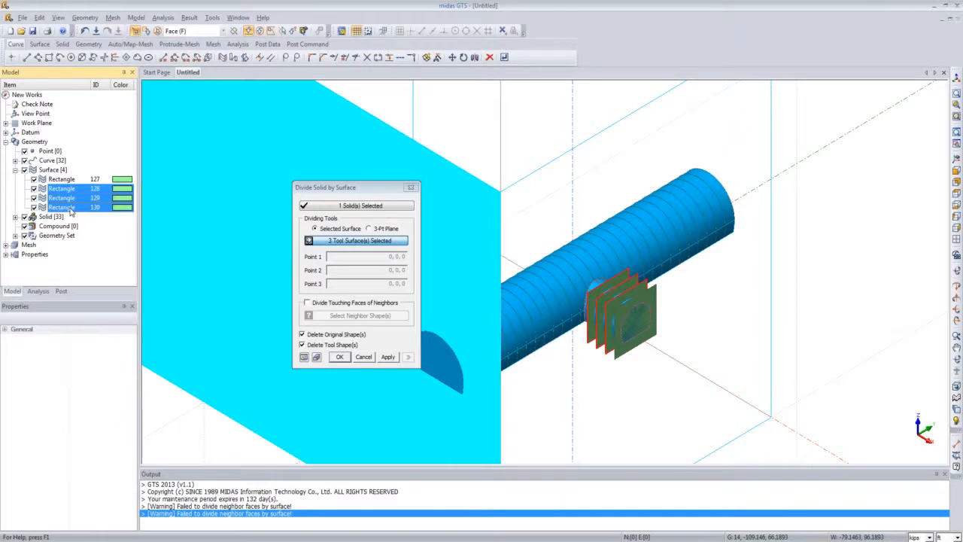
Step: Enable dividing touching faces of neighbours and pick the ground block as the neighbour shape
left_click(328, 303)
left_click(361, 317)
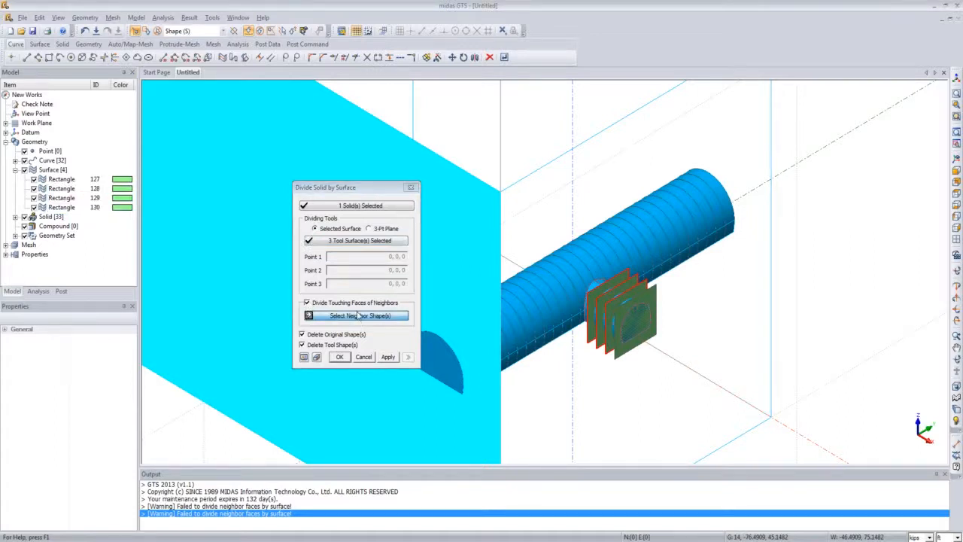
left_click(16, 217)
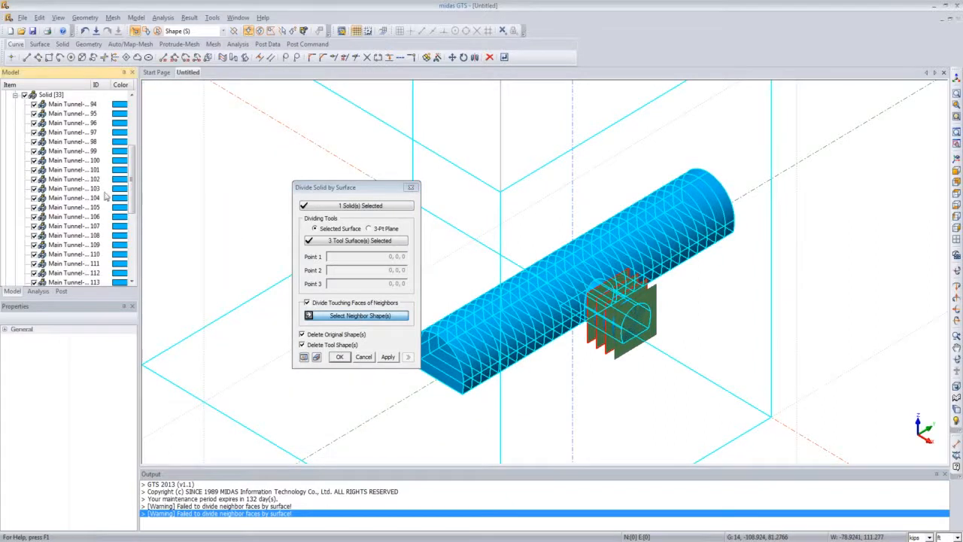
scroll(105, 195, "down", 6)
left_click(67, 226)
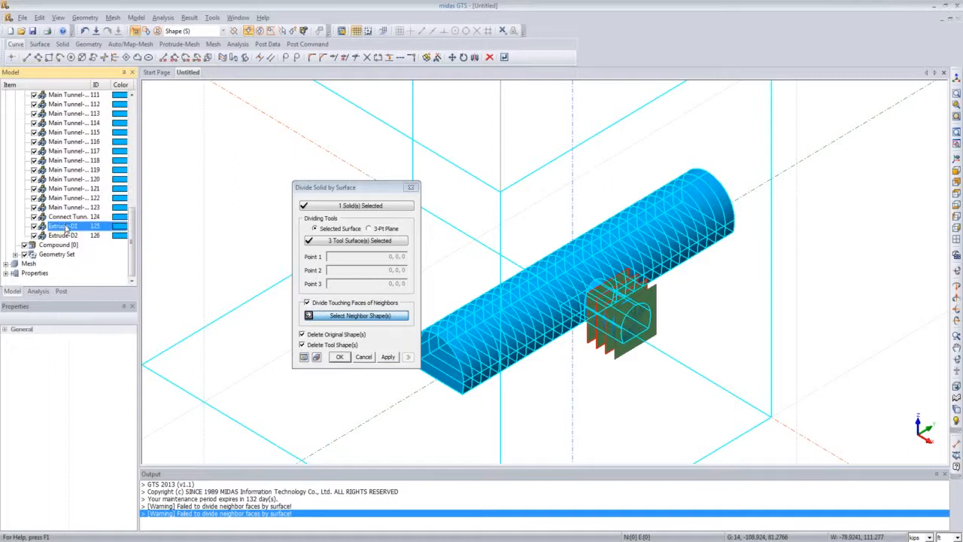
left_click(68, 236)
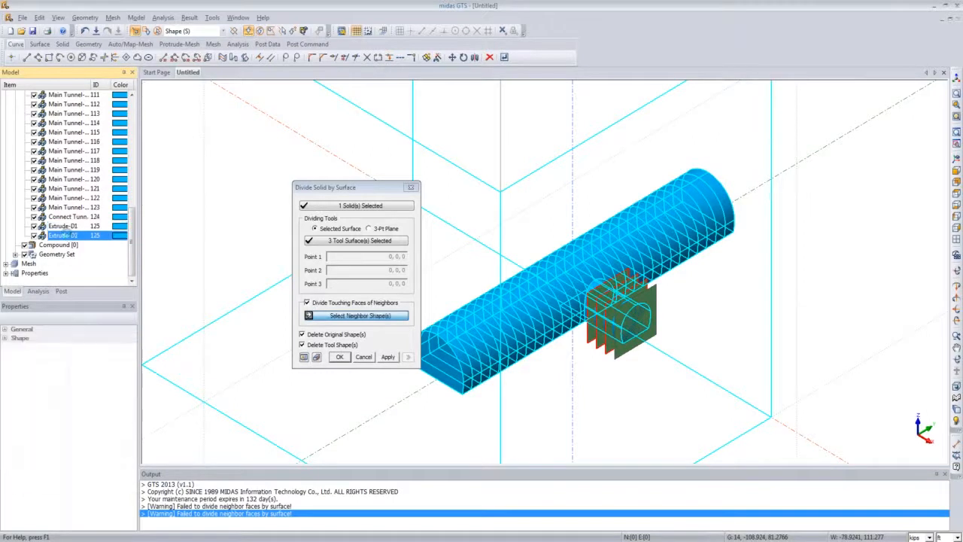
left_click(66, 225)
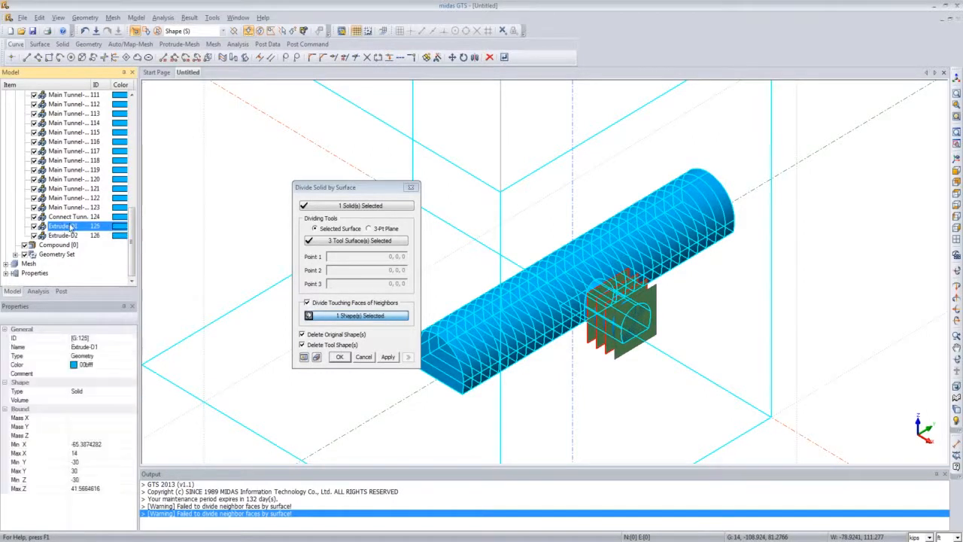
scroll(195, 250, "down", 1)
scroll(195, 250, "down", 2)
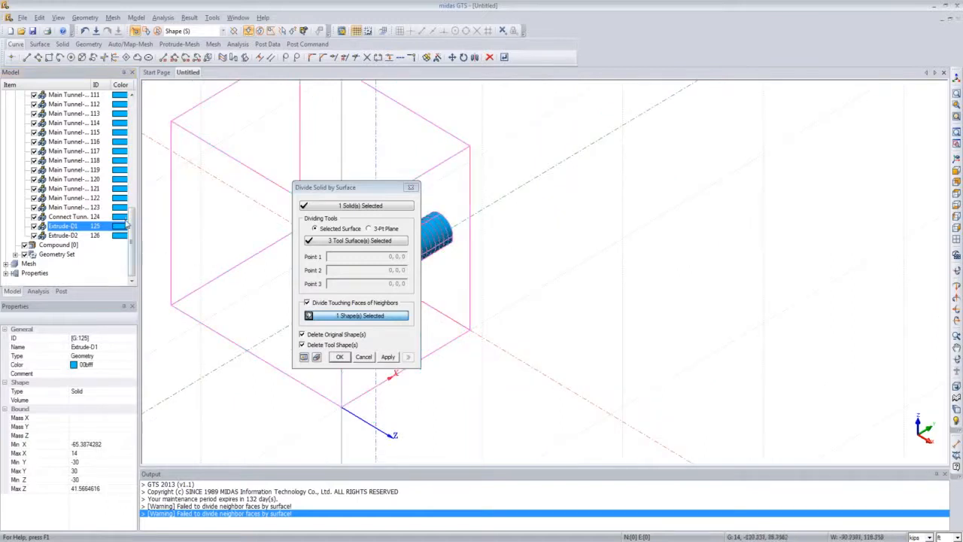
left_click(204, 290)
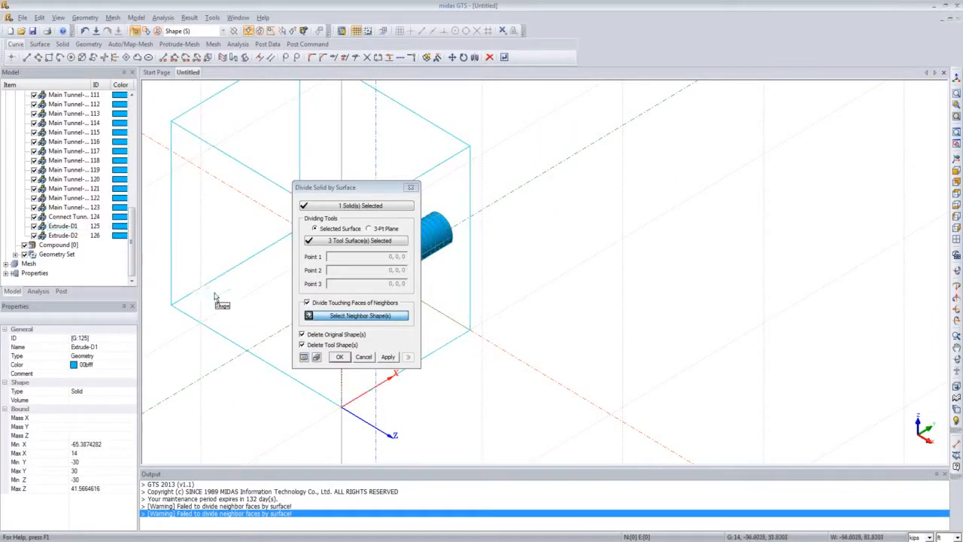
left_click(340, 190)
left_click_drag(341, 190, 277, 184)
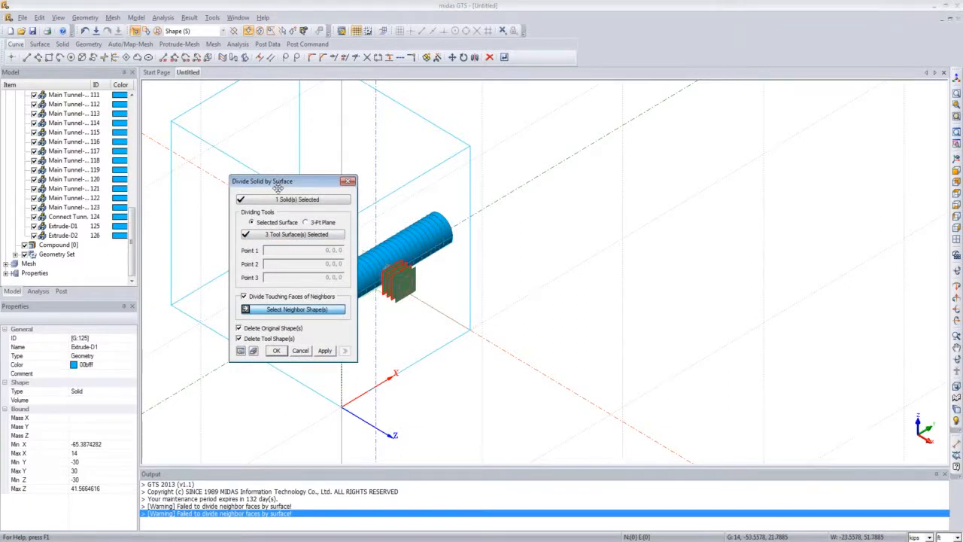
left_click(239, 338)
left_click_drag(291, 181, 233, 188)
left_click(216, 320)
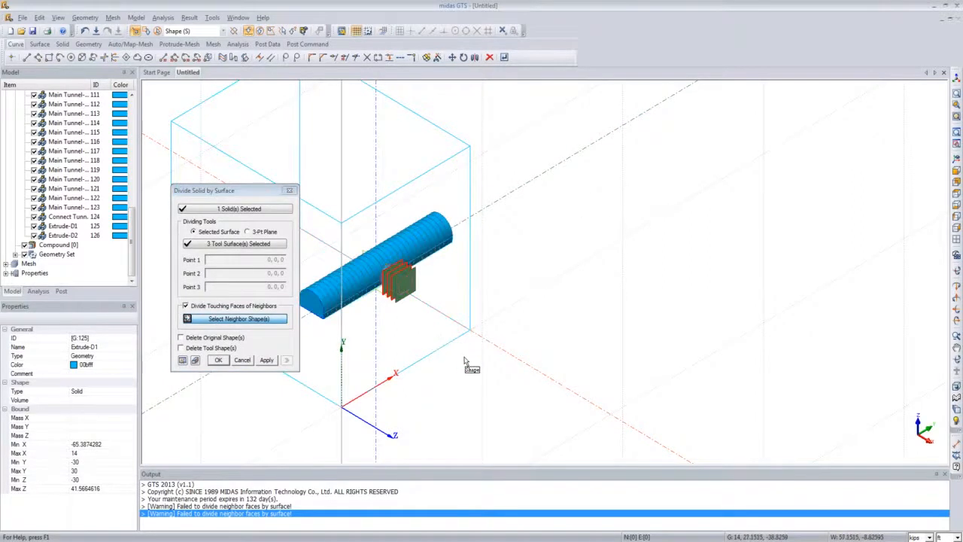
left_click(448, 336)
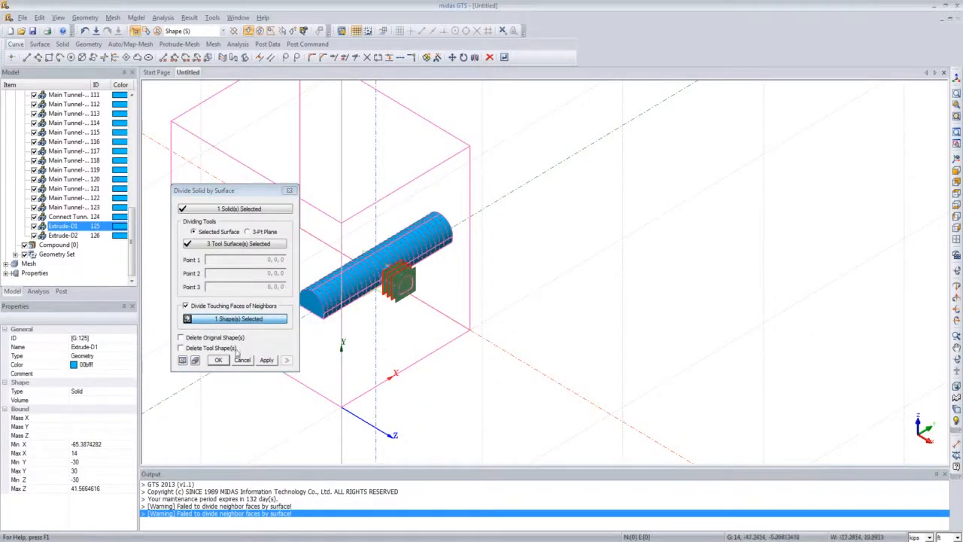
Step: Turn on deleting the original and tool shapes and confirm the division
left_click(179, 343)
left_click(180, 337)
left_click(180, 347)
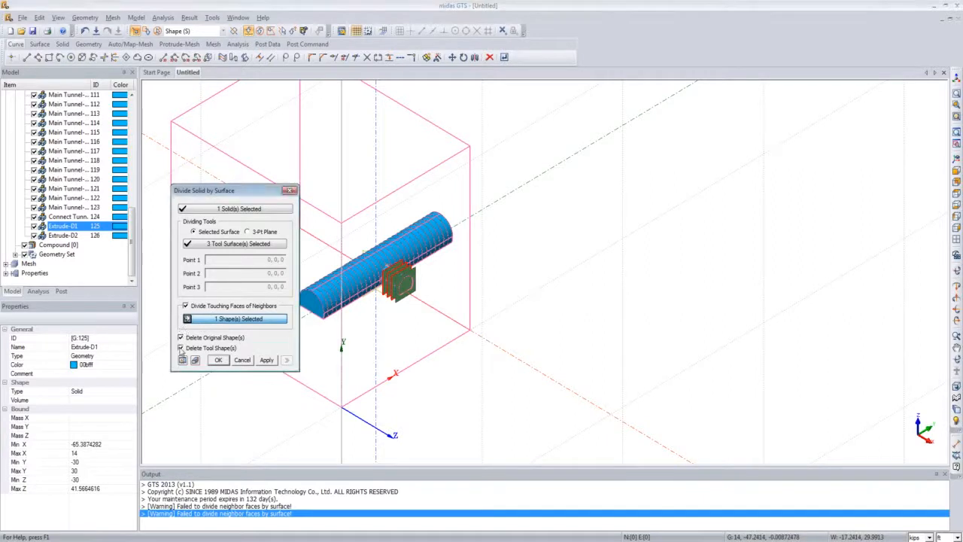
left_click(218, 360)
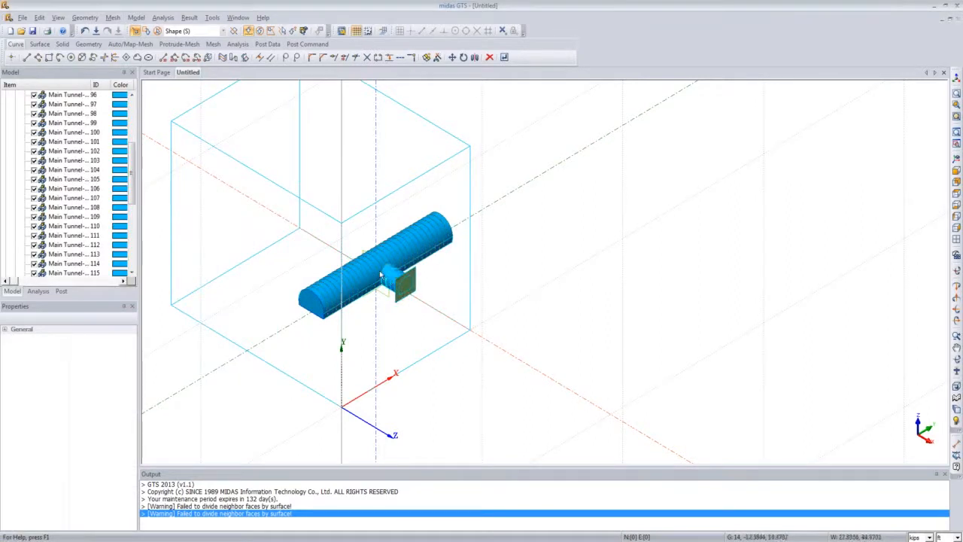
Step: Delete the remaining original rectangle face at the side tunnel's end
scroll(387, 276, "up", 5)
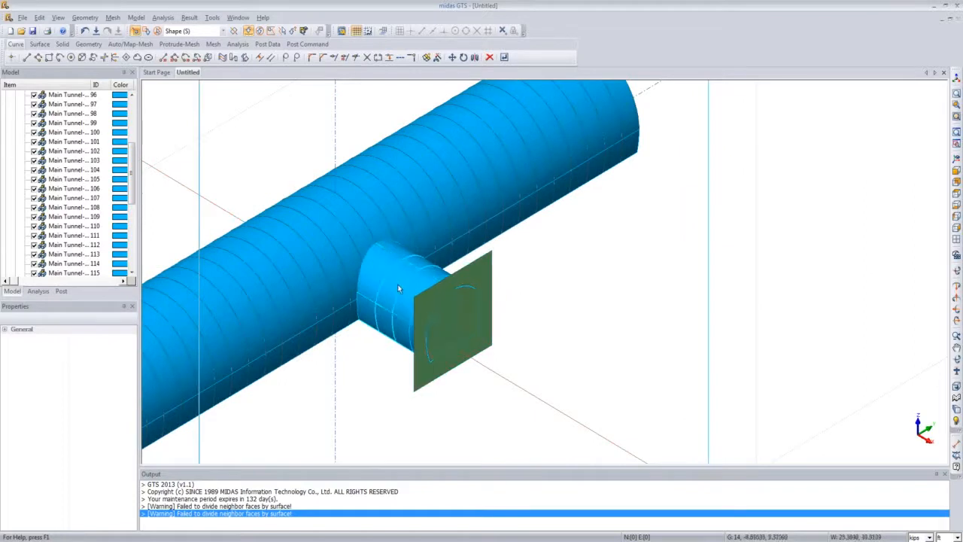
left_click(429, 322)
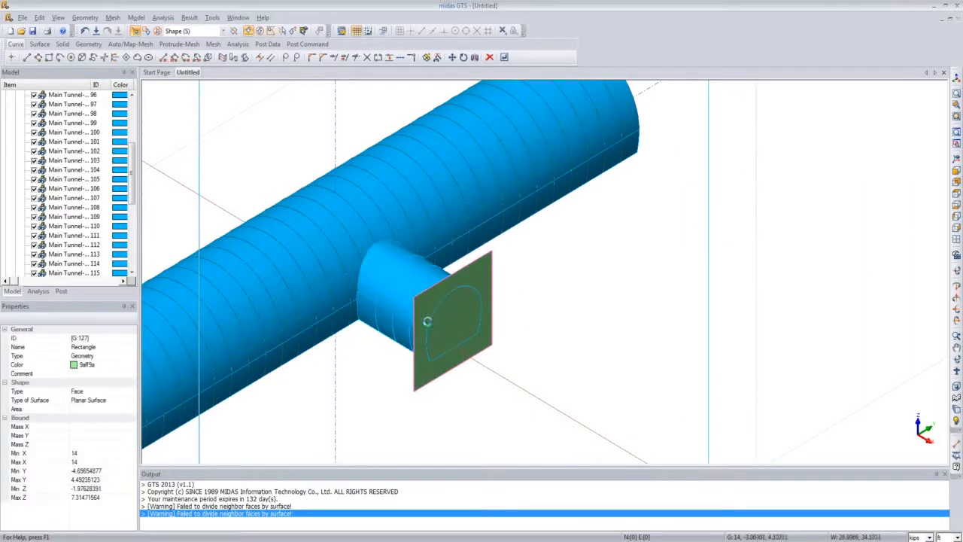
key("Delete")
left_click(456, 306)
scroll(425, 351, "down", 5)
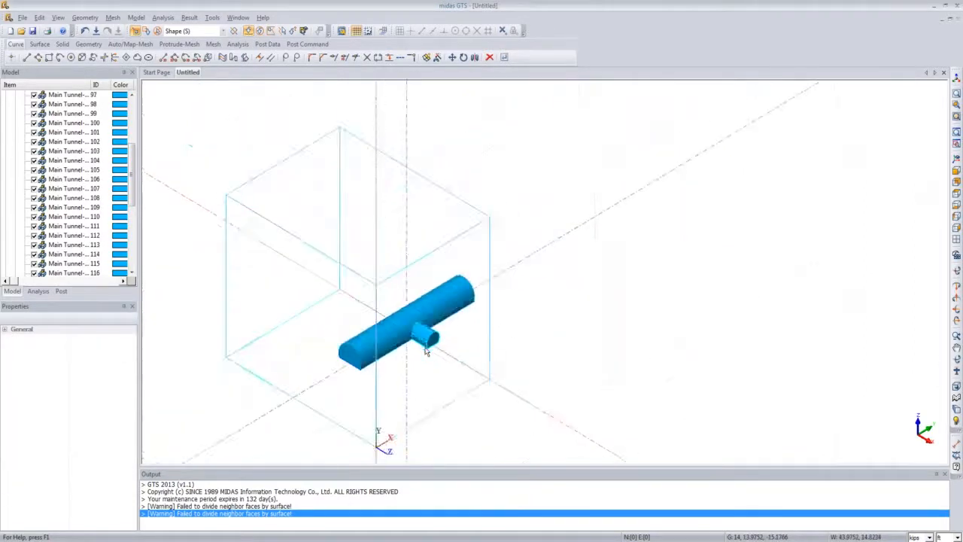
middle_click_drag(418, 347, 422, 347)
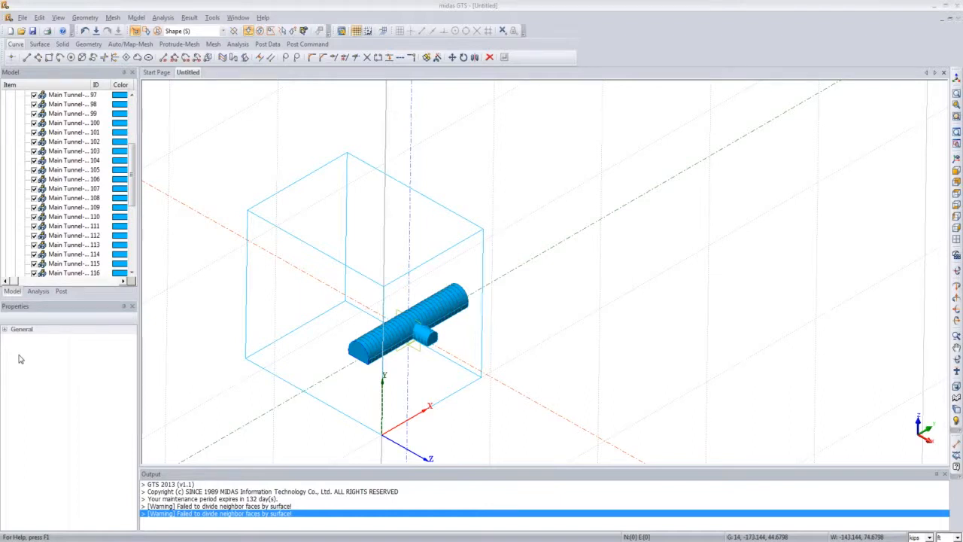
Step: Assign an edge mesh size to the ground block's two vertical edges using linear grading by length, start 9 and end 2
left_click(955, 158)
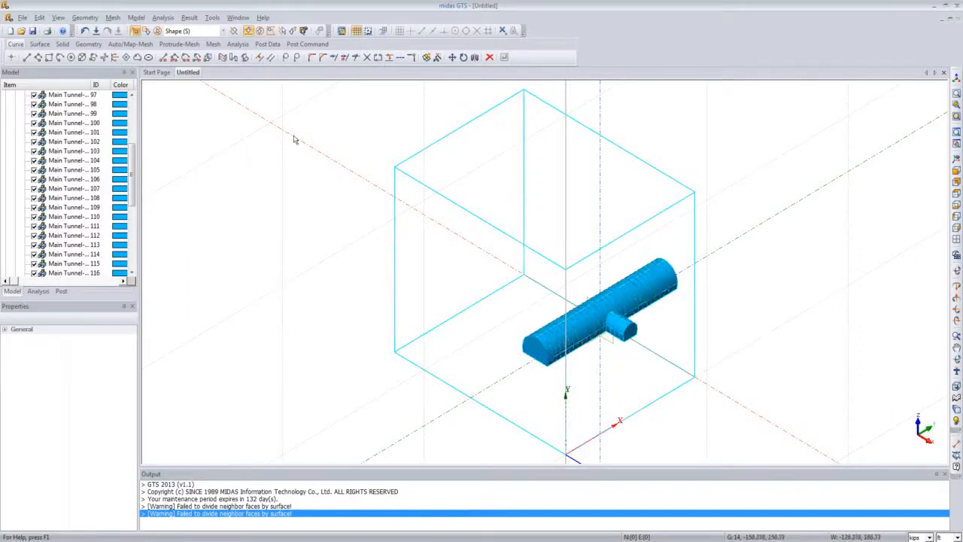
left_click(113, 17)
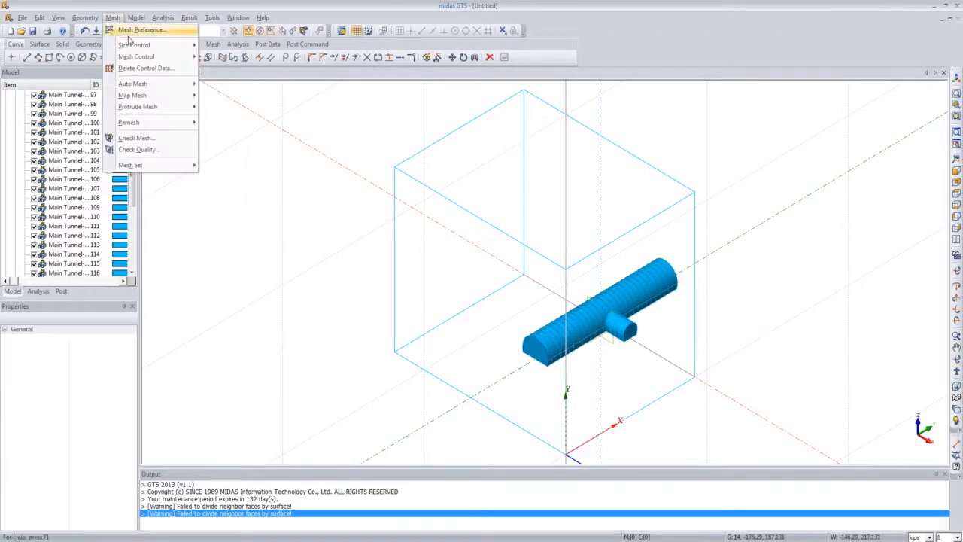
mouse_move(134, 45)
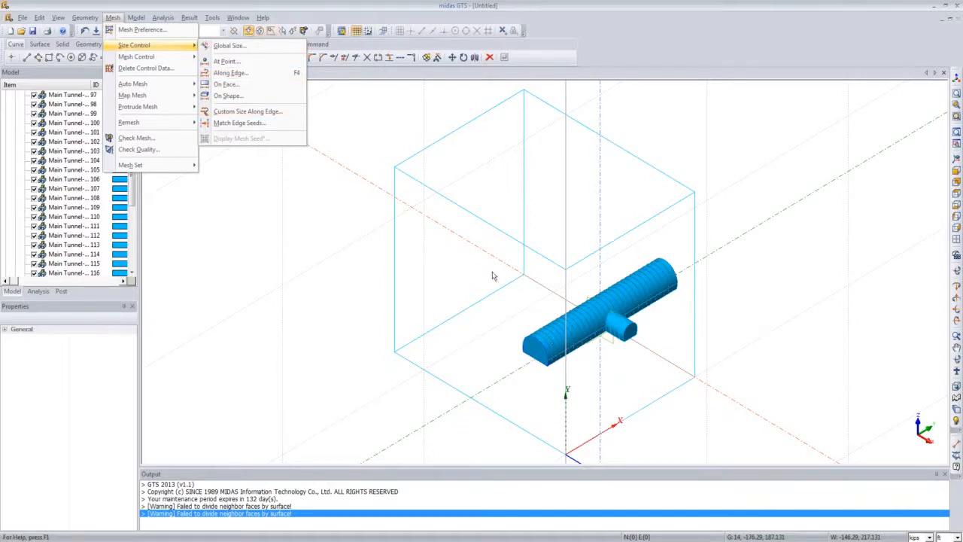
left_click(230, 72)
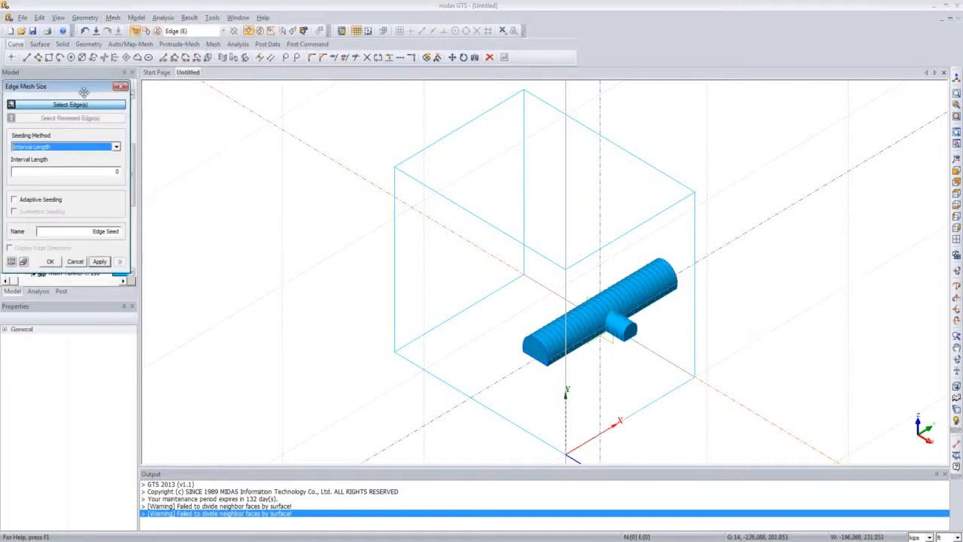
left_click_drag(84, 92, 245, 132)
left_click(254, 153)
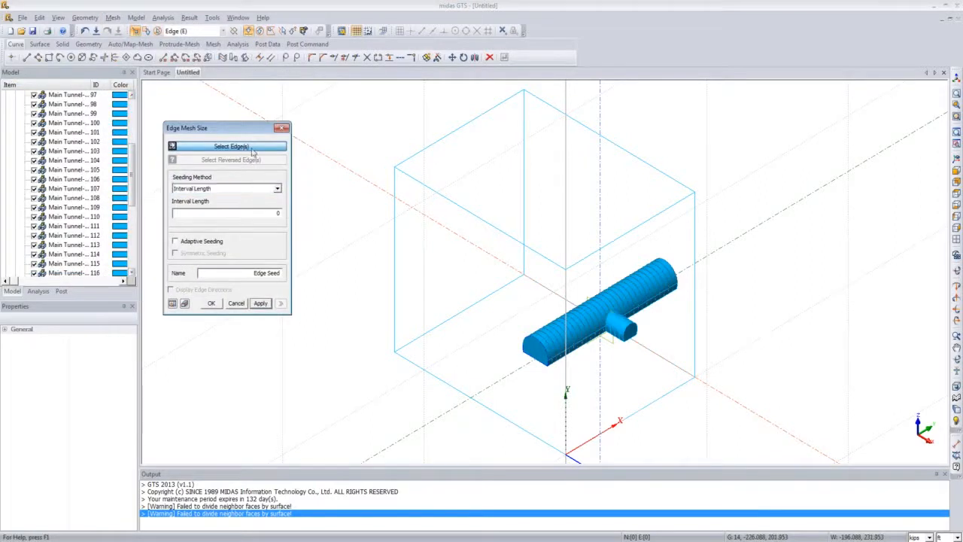
left_click(565, 280)
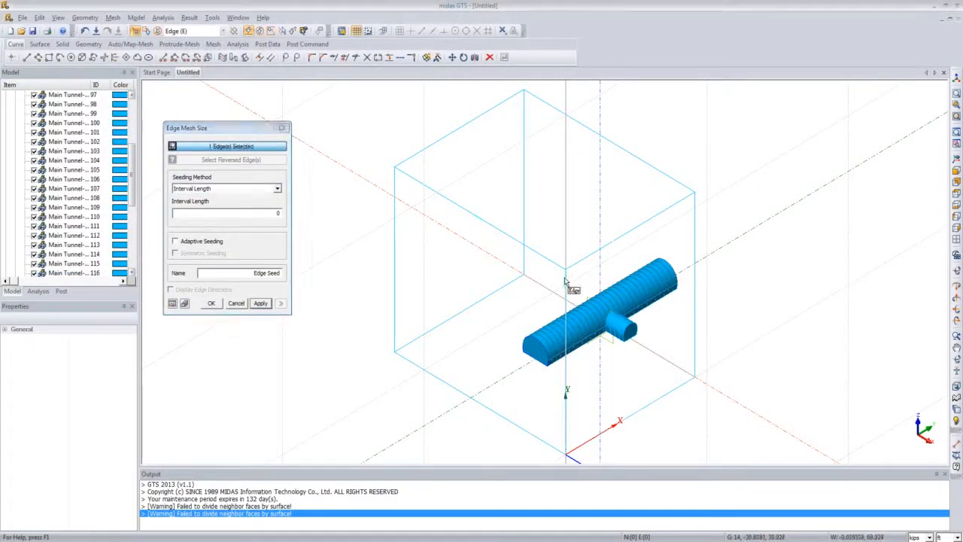
left_click(694, 220)
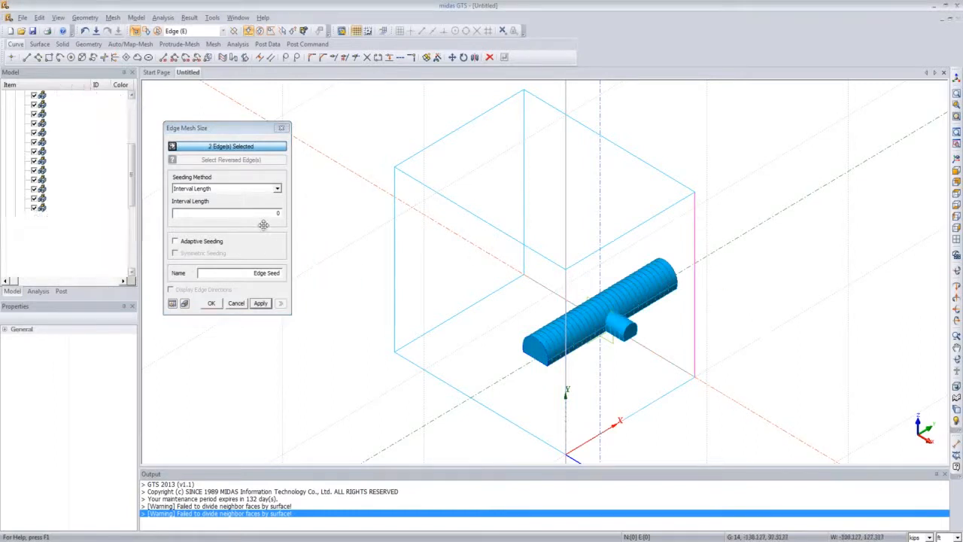
left_click(276, 189)
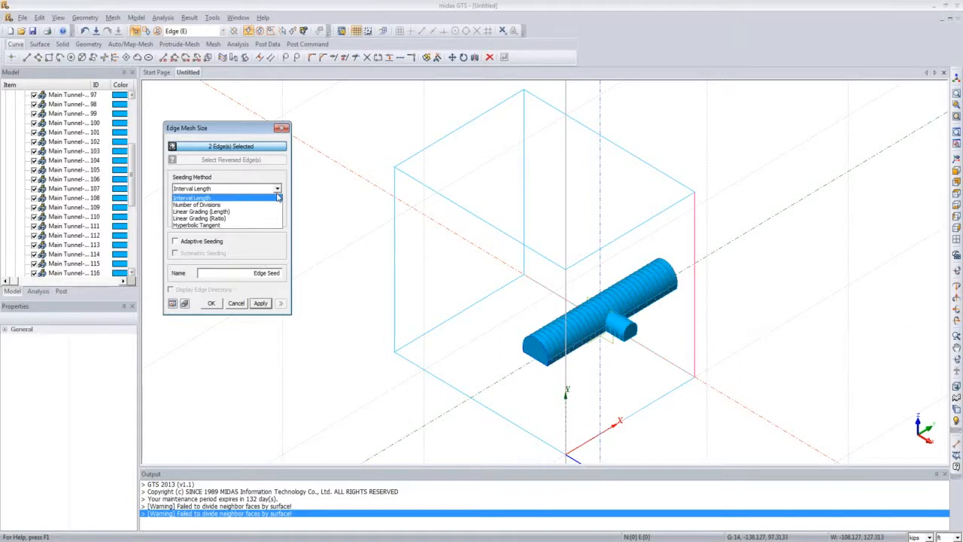
left_click(209, 211)
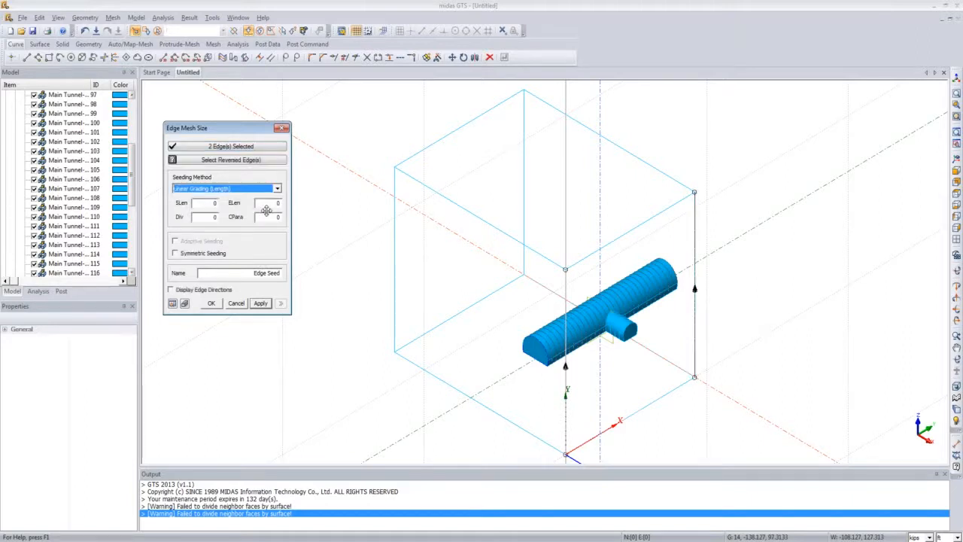
left_click(207, 205)
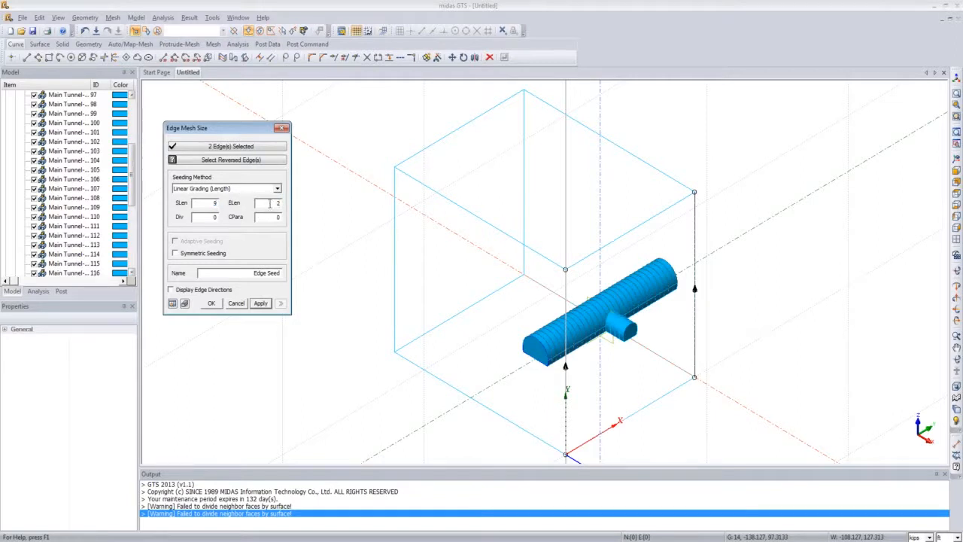
Step: Enable symmetric seeding, preview the edge seeds and confirm the edge mesh size
left_click(175, 254)
left_click(172, 302)
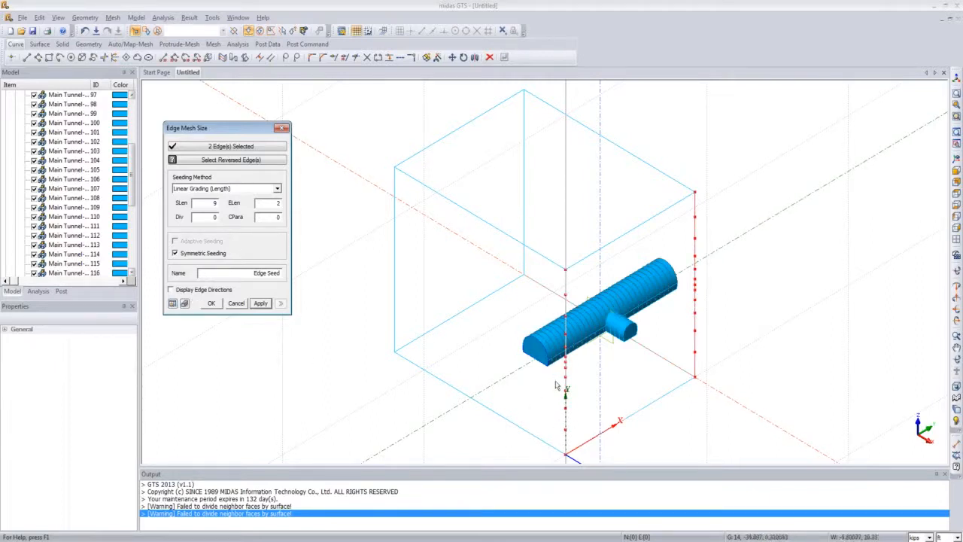
middle_click_drag(555, 386, 514, 306)
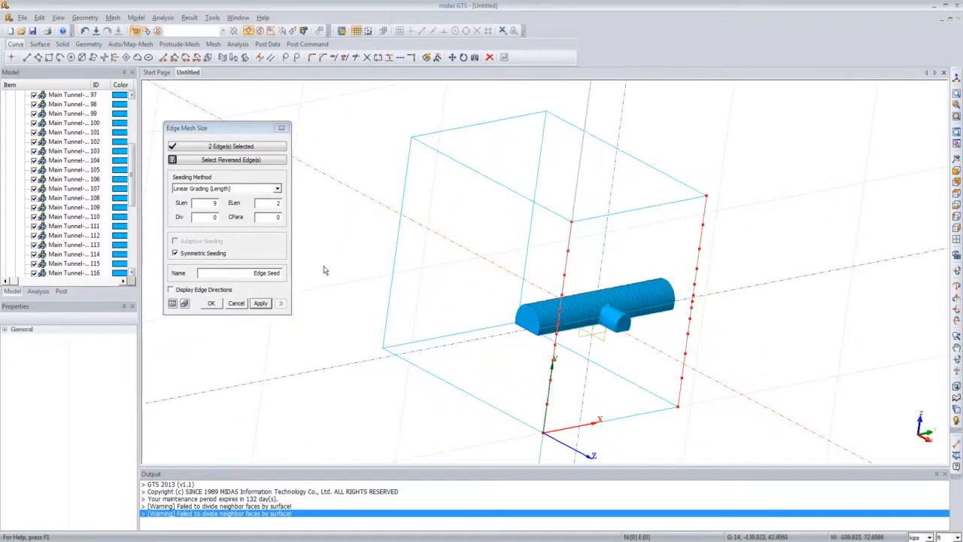
left_click(212, 303)
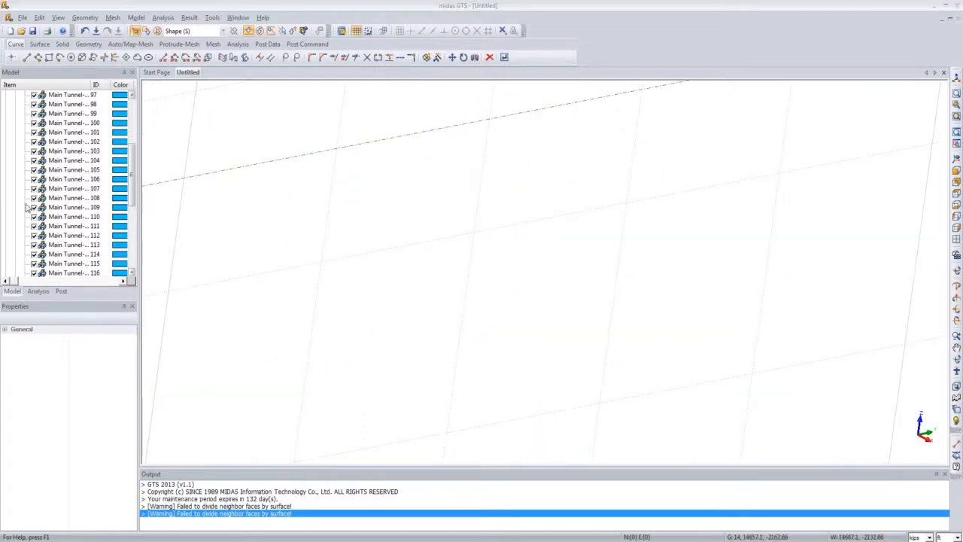
Step: Start auto-meshing solids and select all solids in the model tree
left_click(956, 159)
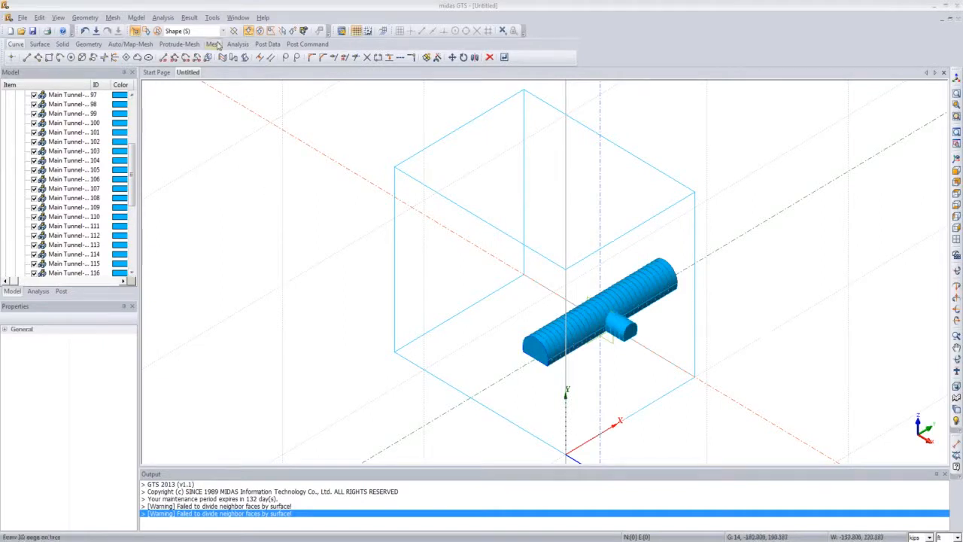
left_click(112, 17)
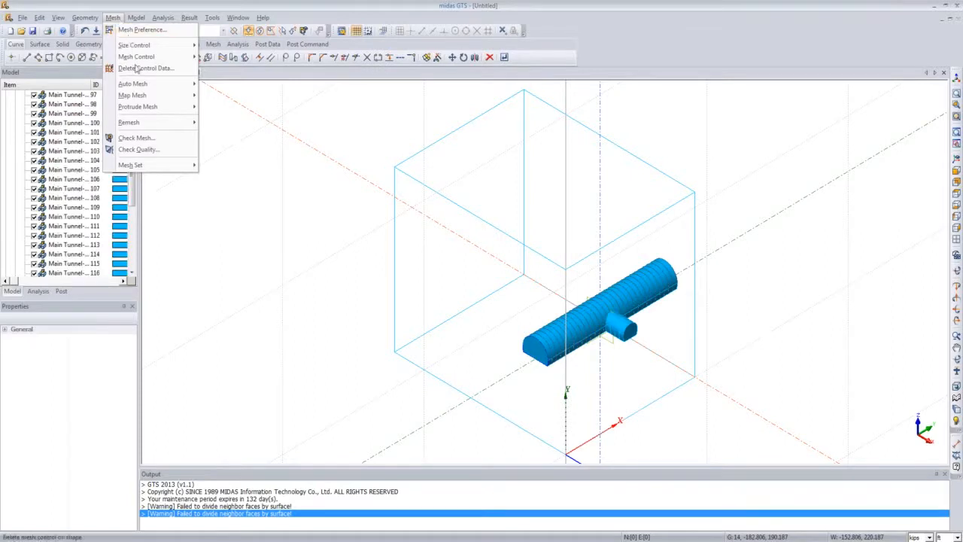
mouse_move(156, 95)
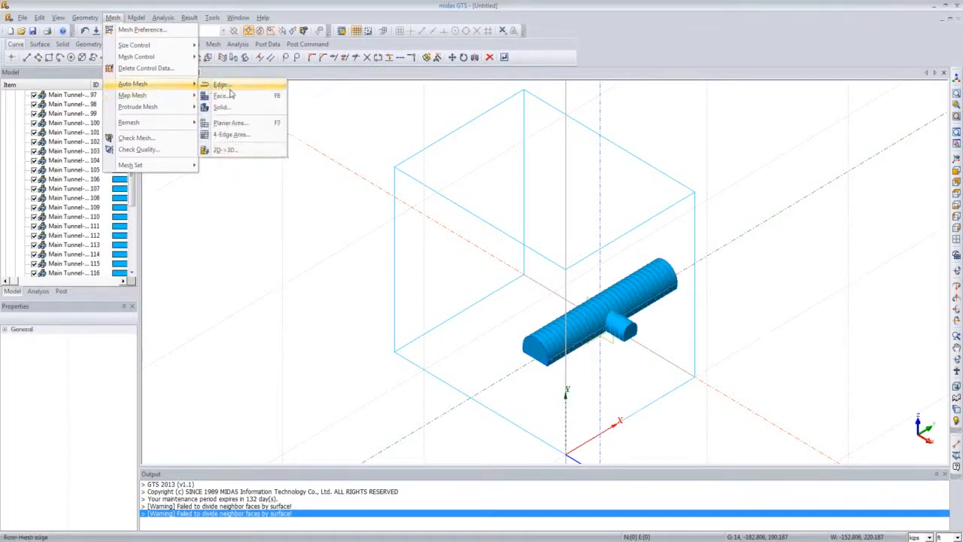
left_click(235, 110)
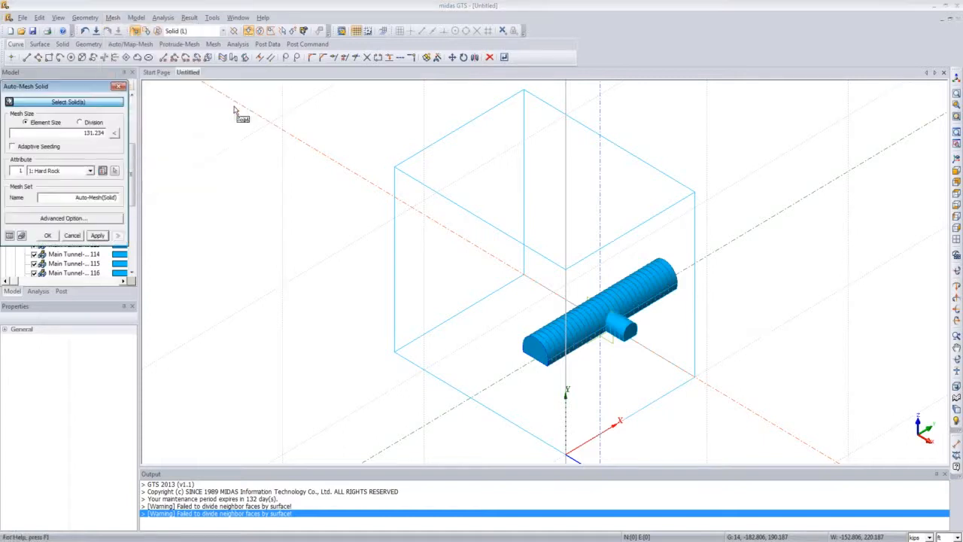
left_click_drag(101, 91, 314, 142)
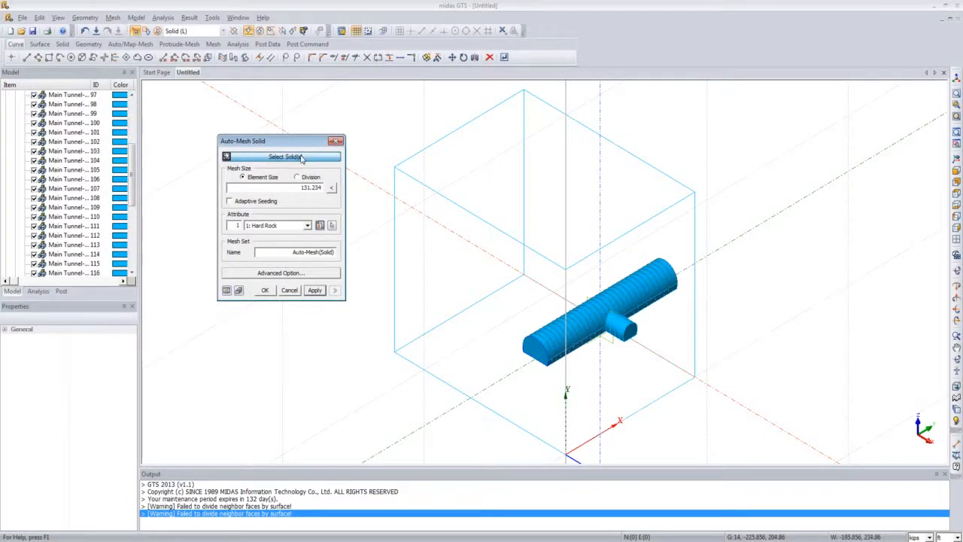
key("ctrl+a")
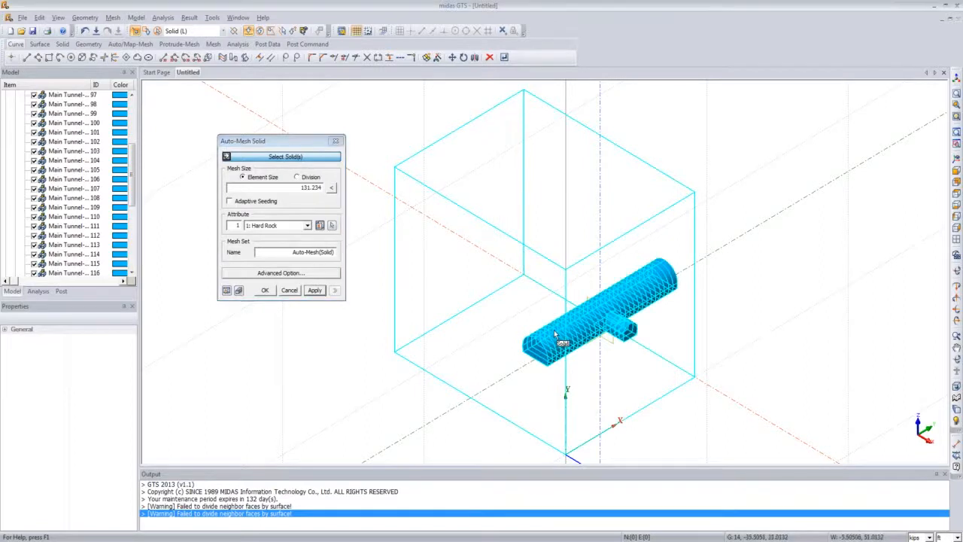
left_click(554, 334)
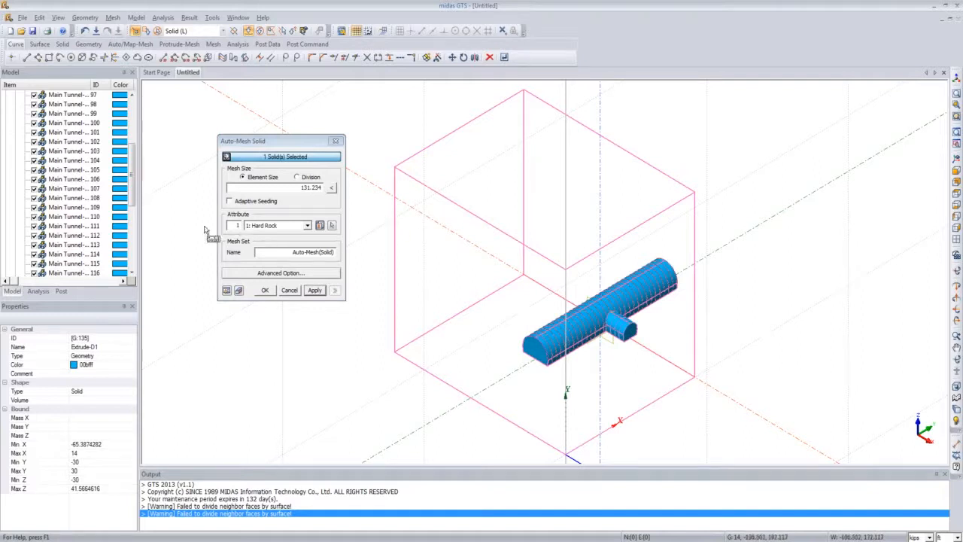
left_click_drag(133, 173, 136, 226)
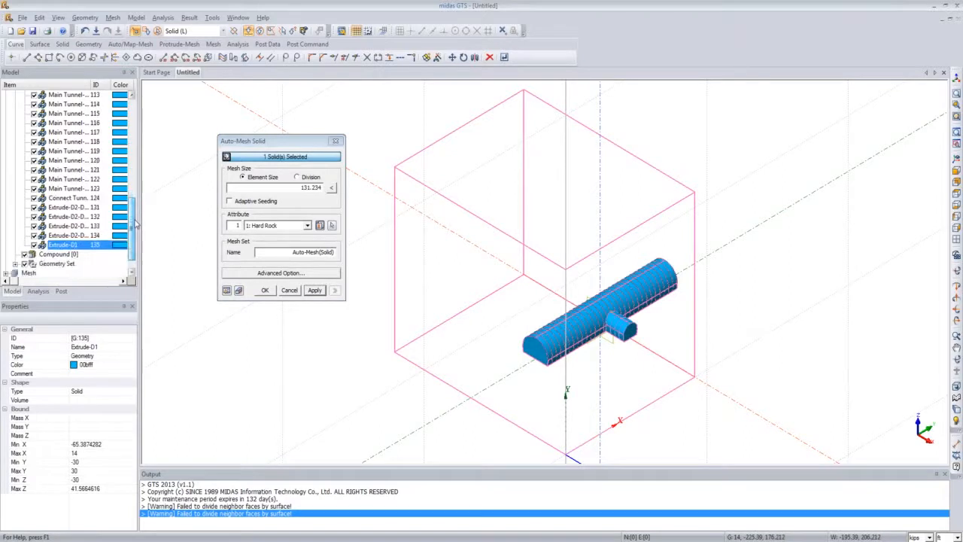
left_click(69, 198)
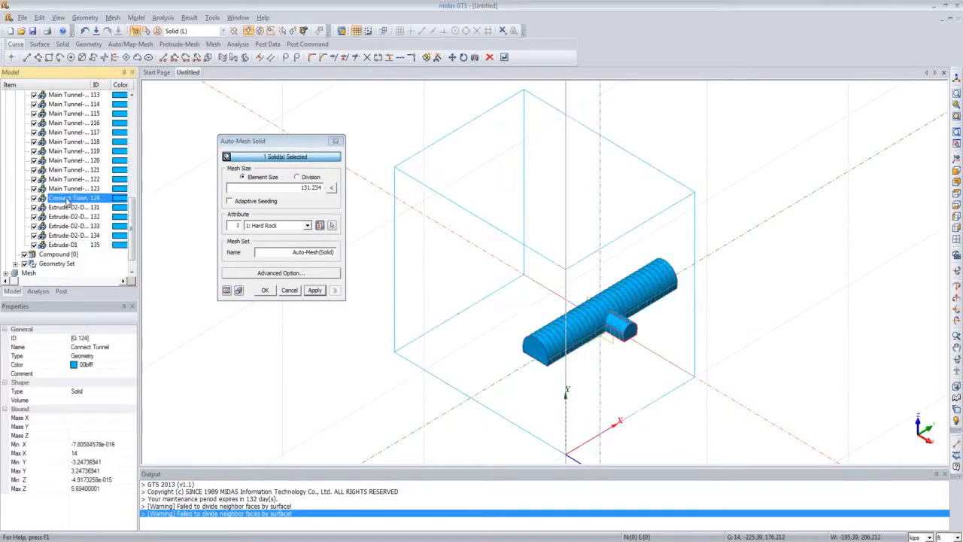
scroll(73, 192, "up", 9)
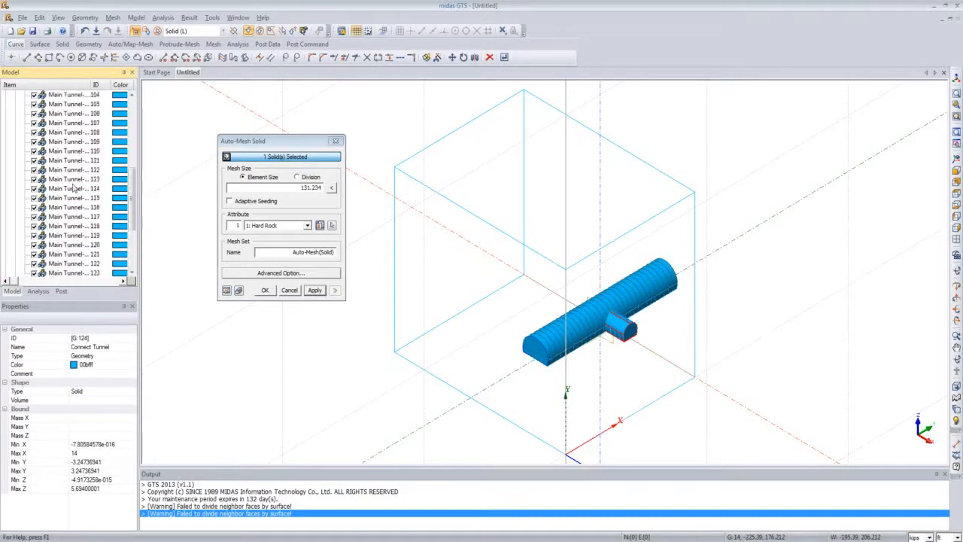
scroll(73, 189, "down", 1)
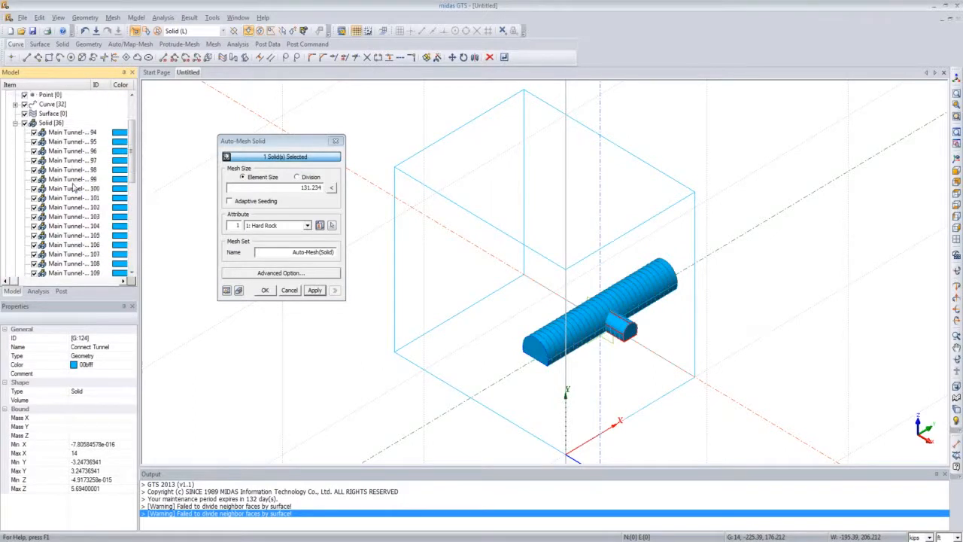
left_click(72, 170)
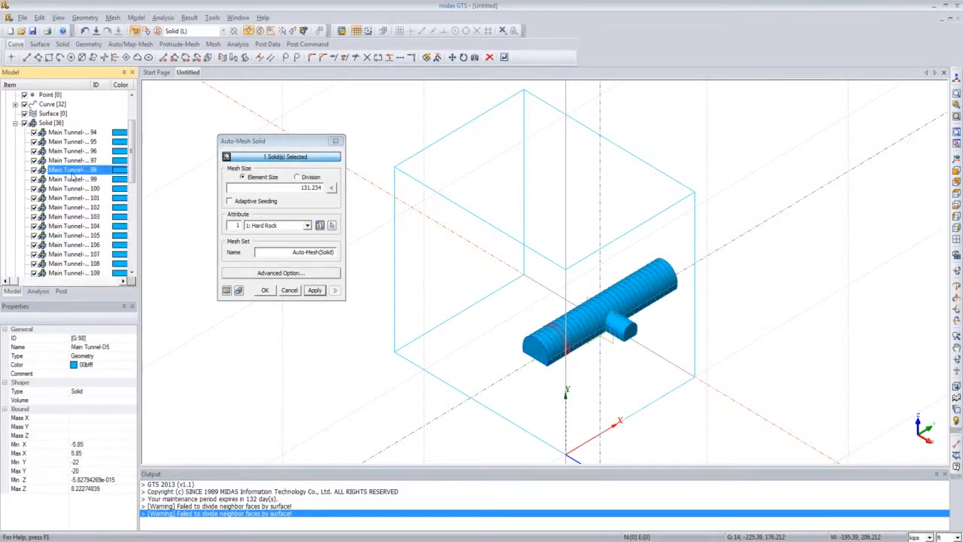
key("ctrl+a")
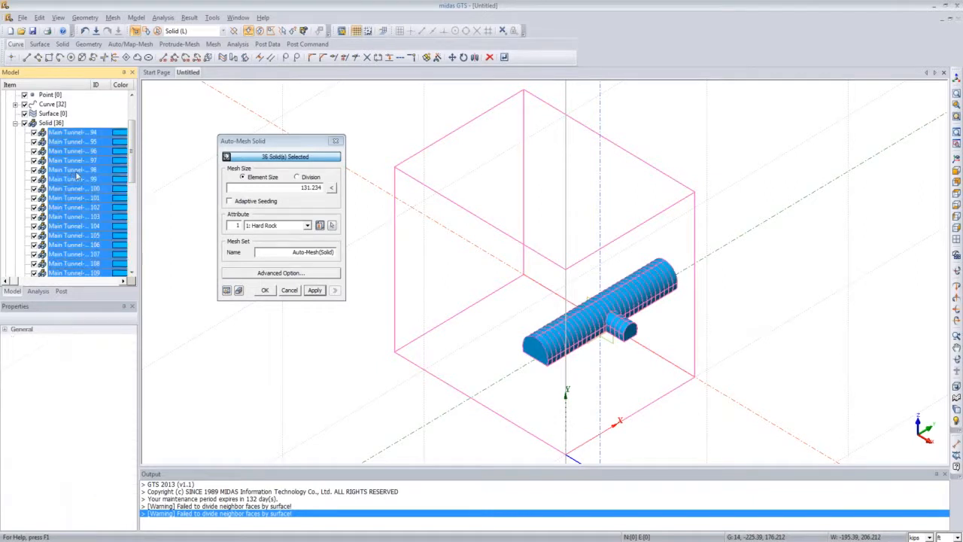
left_click_drag(132, 160, 137, 235)
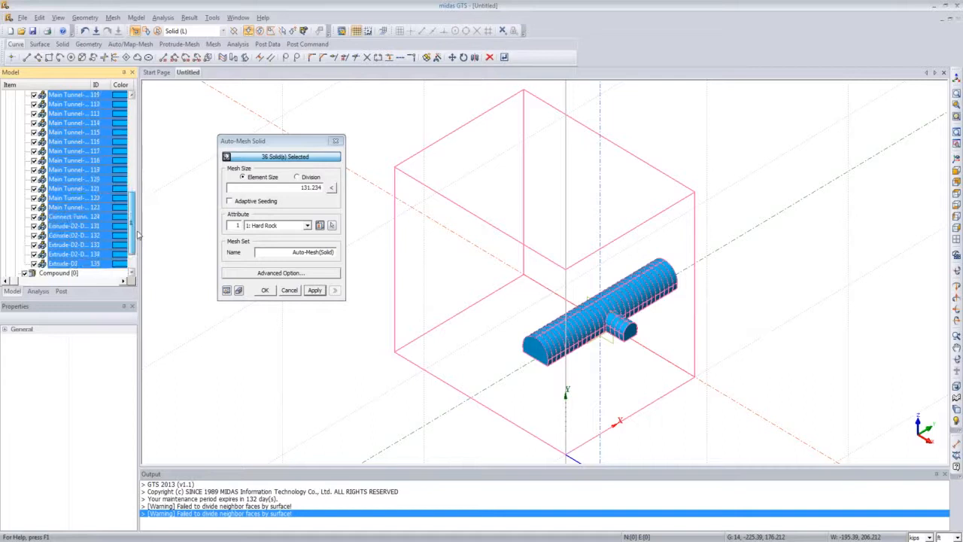
Step: Deselect the connecting tunnel, the side tunnel segments and the ground block, keeping only the main tunnel segments
left_click(85, 217, "ctrl")
left_click(81, 226, "ctrl")
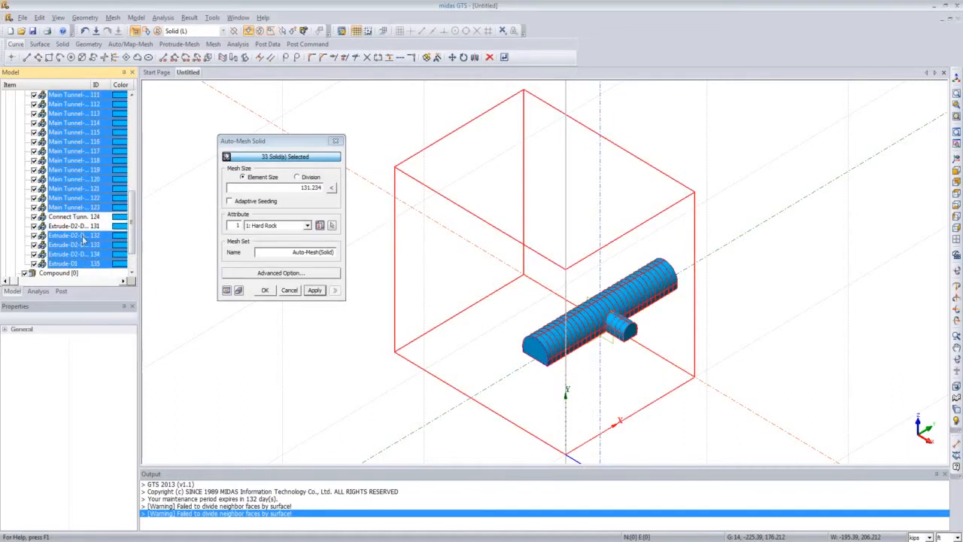
left_click(83, 235, "ctrl")
left_click(83, 245, "ctrl")
left_click(82, 253, "ctrl")
left_click(81, 263, "ctrl")
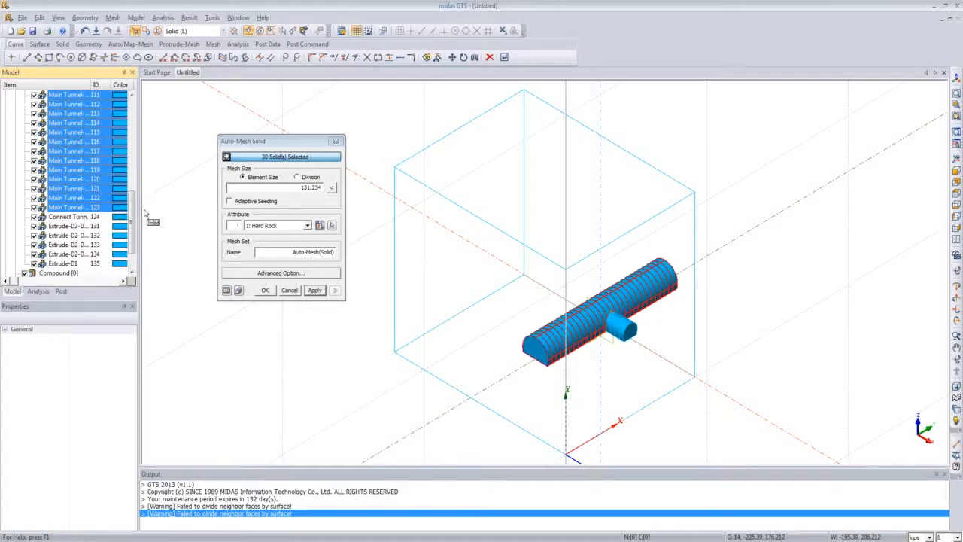
Step: Auto-mesh the main tunnel solids with element size 2 and the Hard Rock attribute
left_click(284, 188)
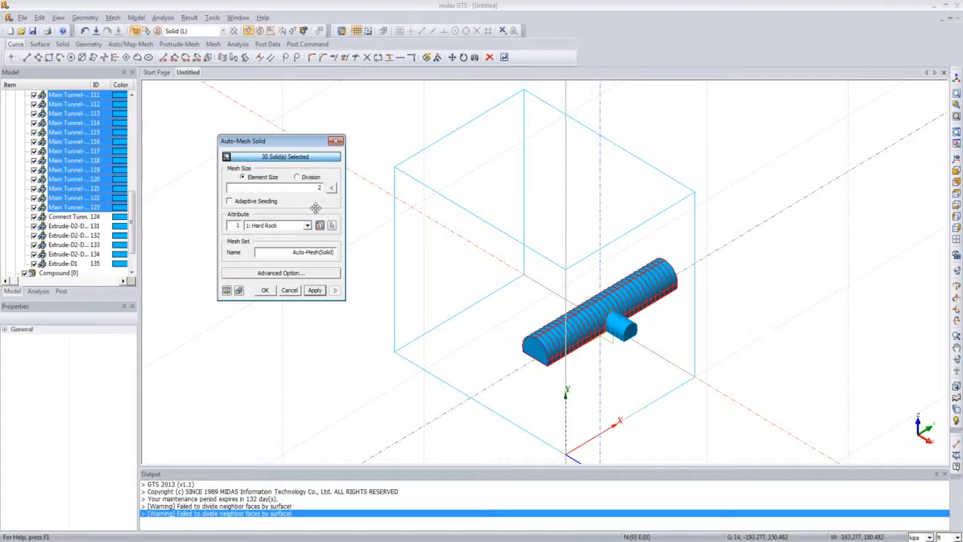
left_click(307, 226)
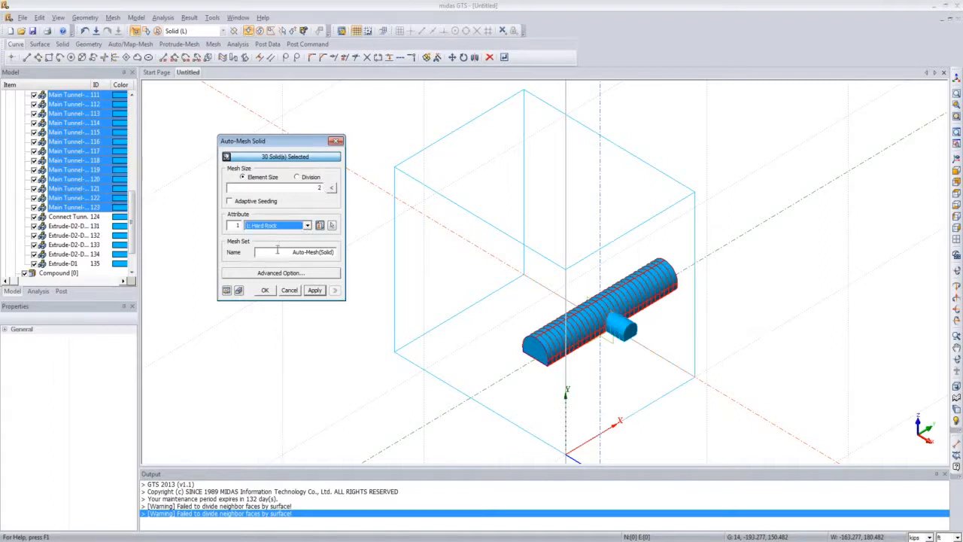
left_click(226, 291)
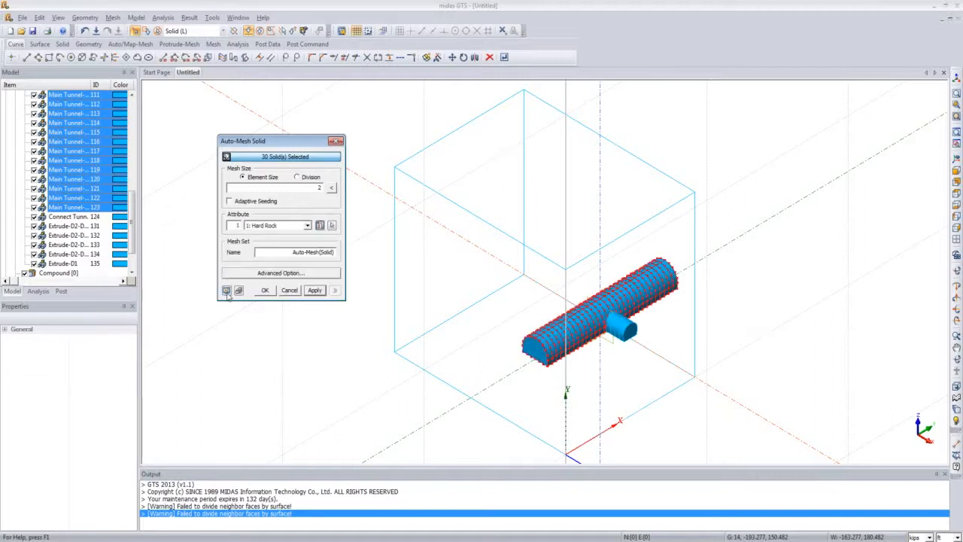
left_click(310, 292)
left_click(267, 291)
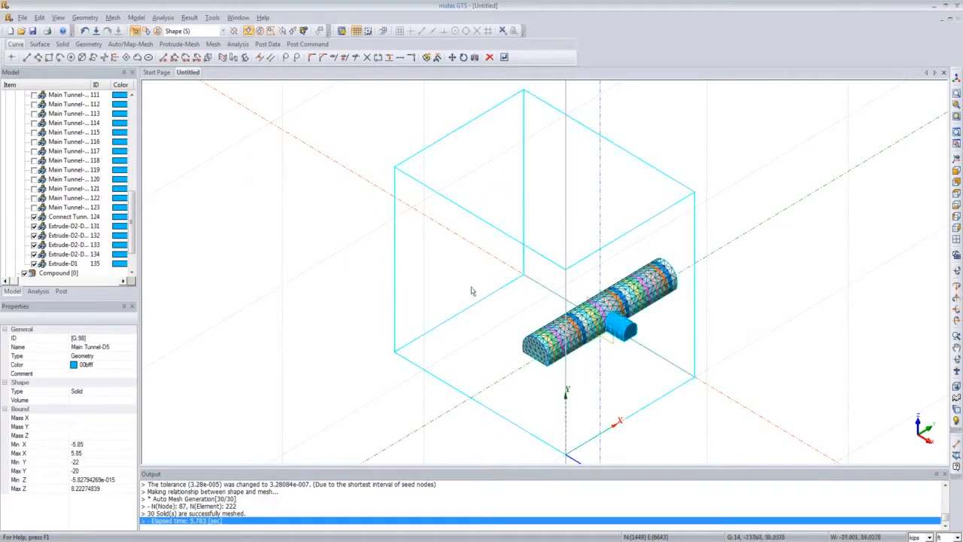
Step: Auto-mesh the three side tunnel segments with 2 divisions and the Hard Rock attribute, then close the dialog
left_click(112, 17)
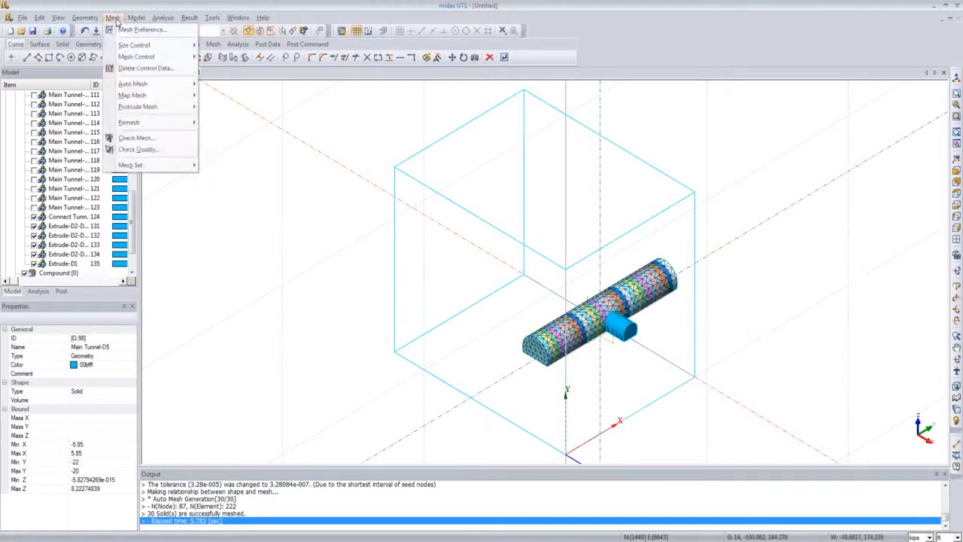
mouse_move(144, 86)
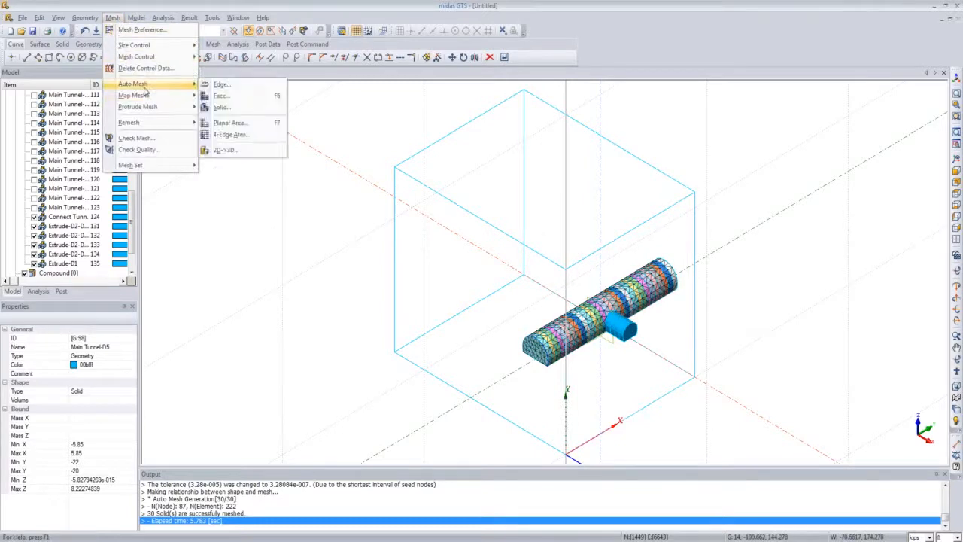
left_click(226, 107)
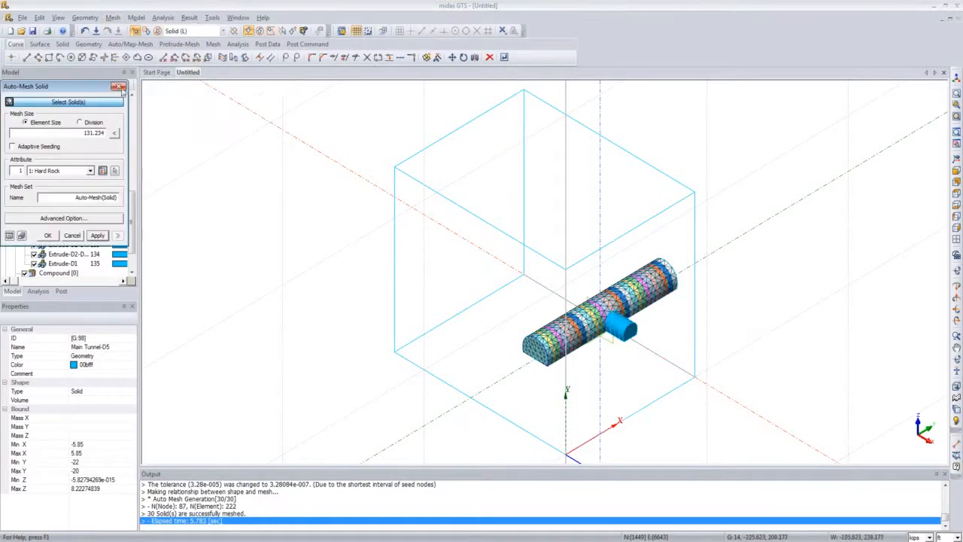
left_click_drag(102, 86, 314, 122)
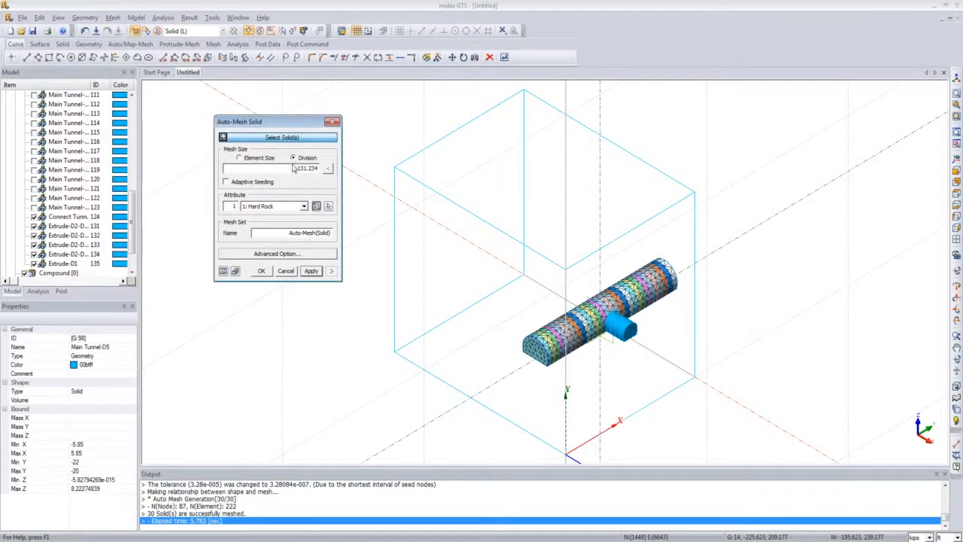
type("2")
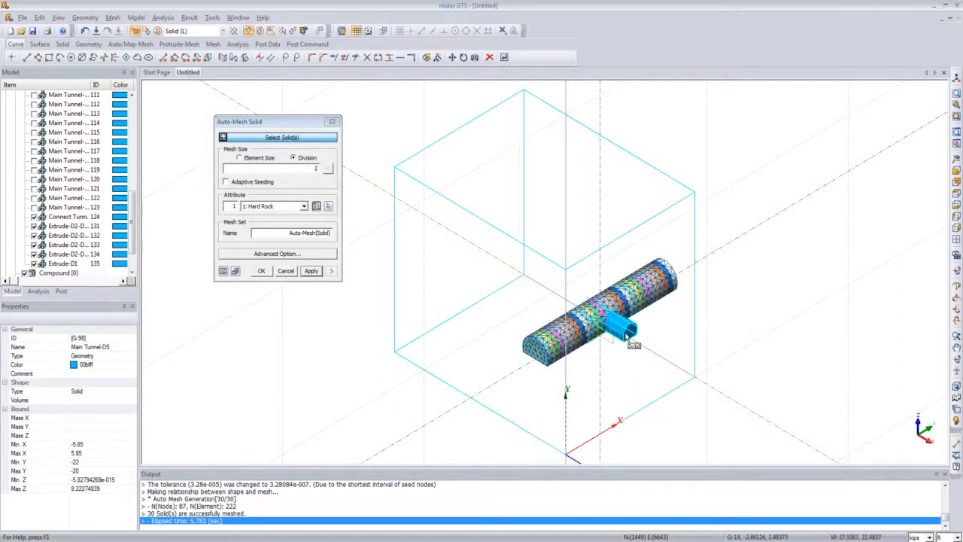
scroll(626, 337, "up", 5)
left_click(620, 342)
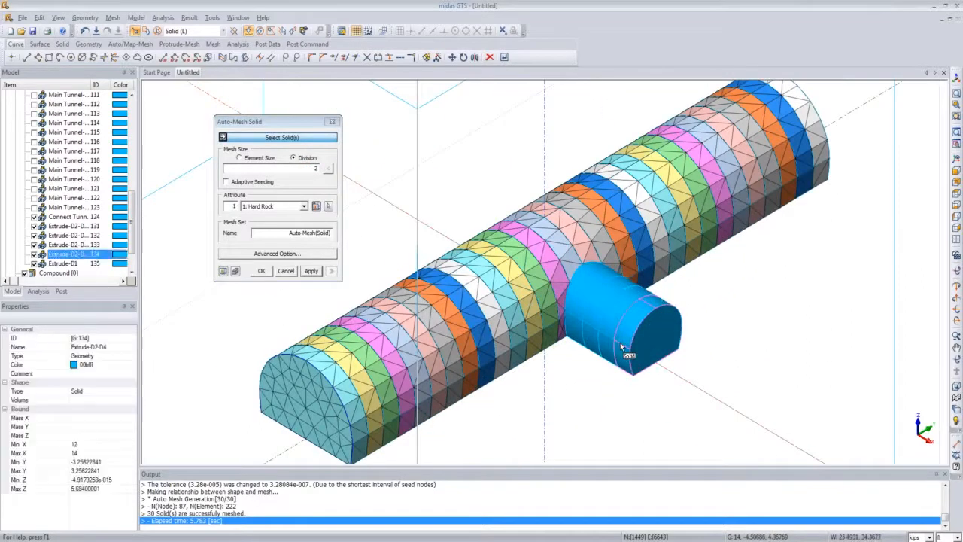
left_click(611, 330)
left_click(597, 317)
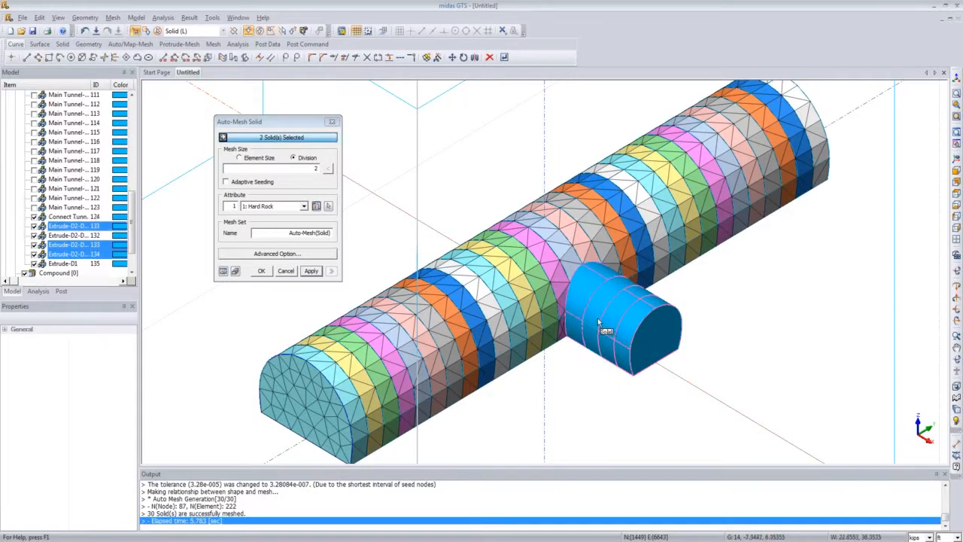
scroll(594, 308, "down", 3)
scroll(614, 318, "down", 2)
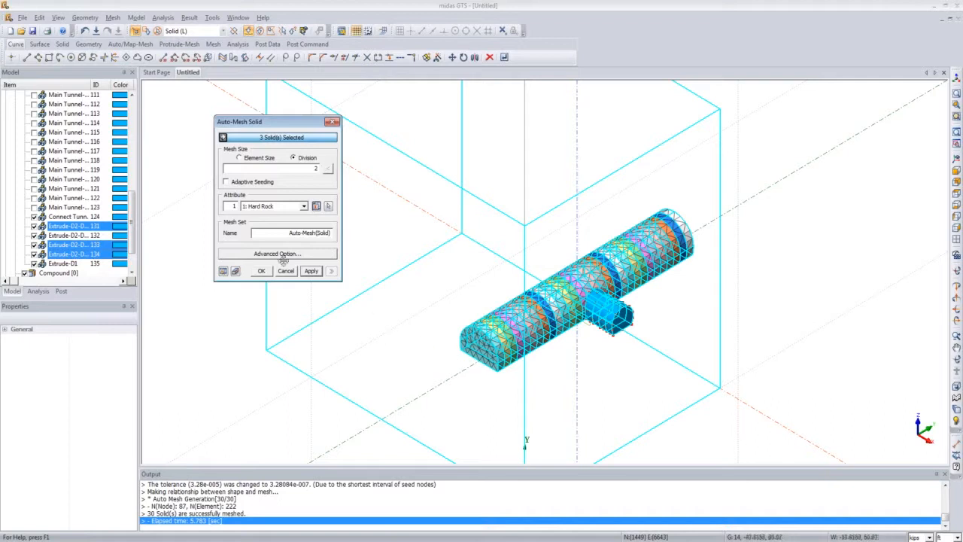
left_click(312, 271)
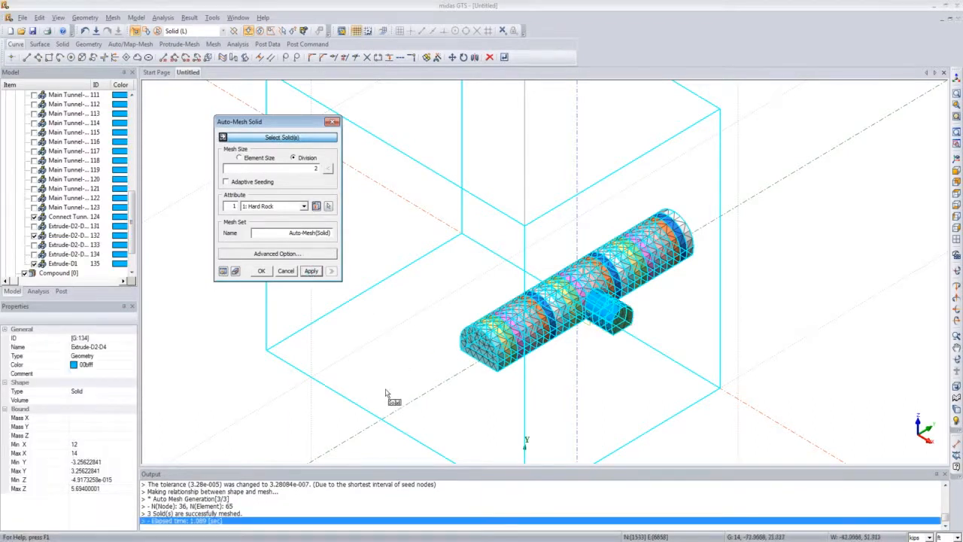
left_click(333, 121)
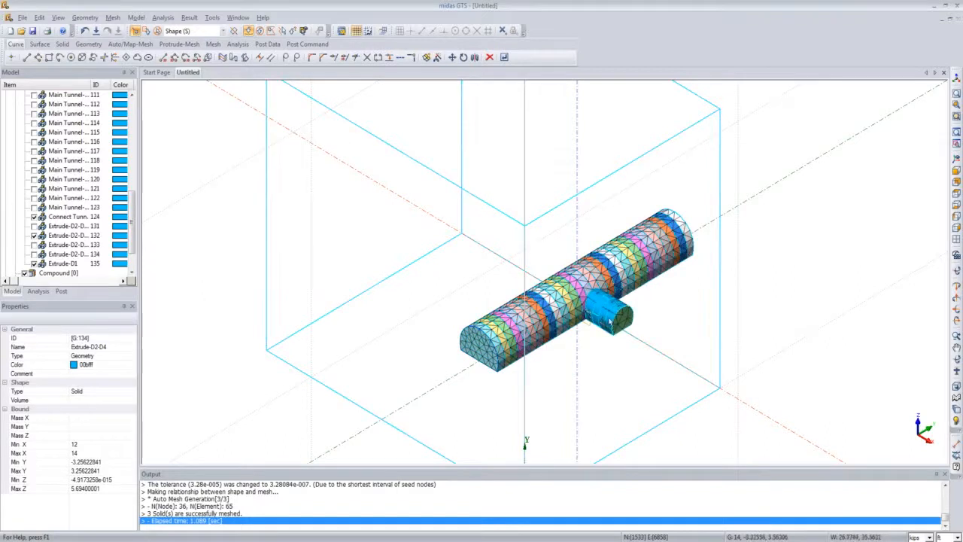
Step: Inspect the mesh of the side tunnel and the main tunnel junction from different angles
middle_click_drag(615, 309, 499, 414)
middle_click_drag(579, 368, 636, 269)
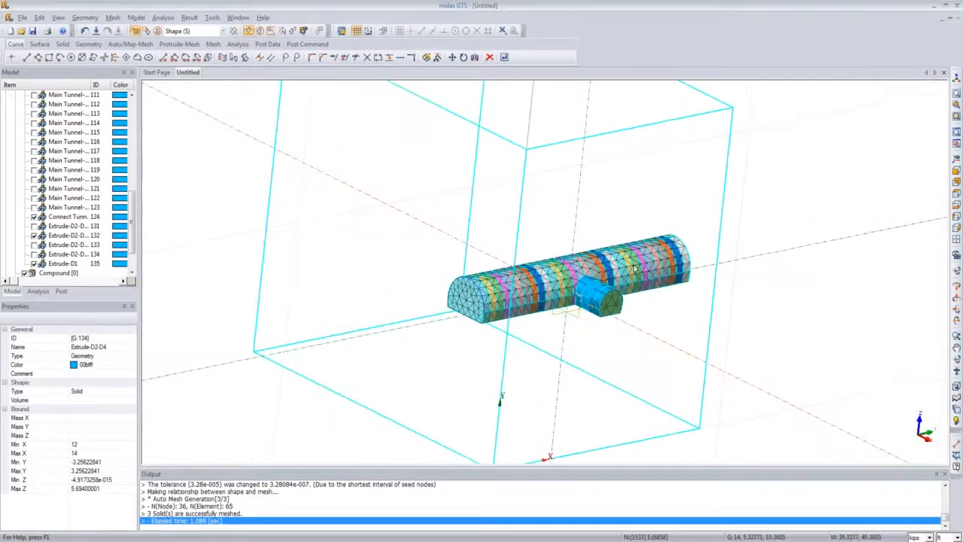
middle_click_drag(557, 244, 480, 316)
scroll(498, 316, "down", 2)
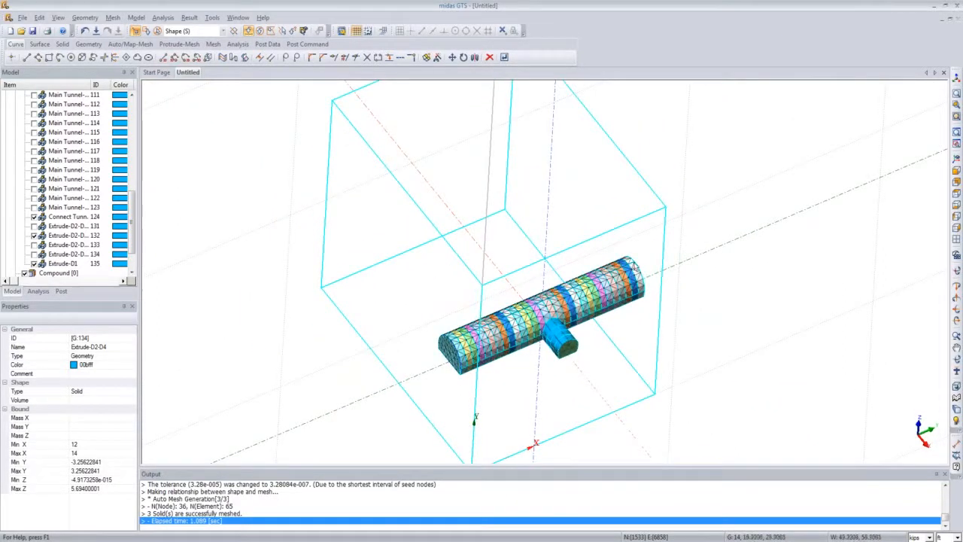
left_click(948, 162)
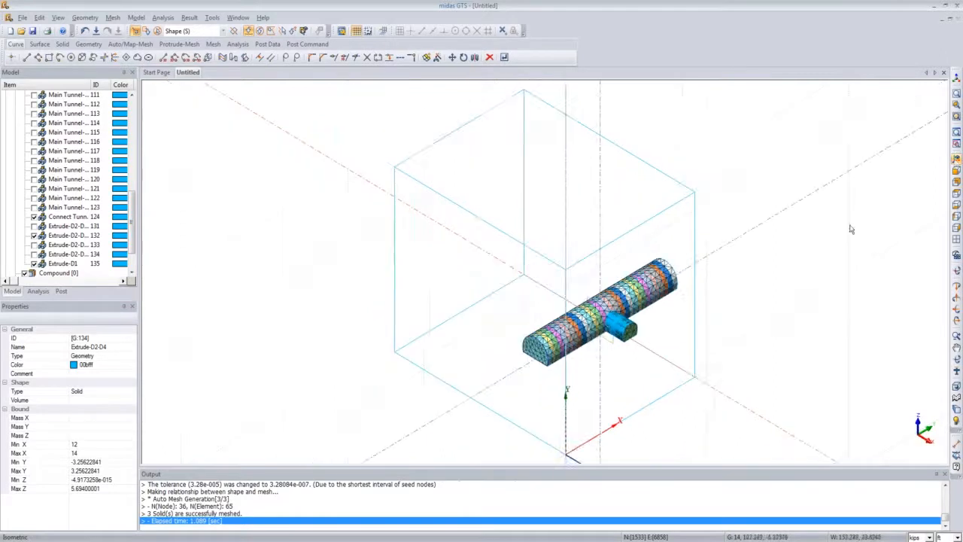
scroll(623, 336, "up", 2)
scroll(621, 336, "up", 5)
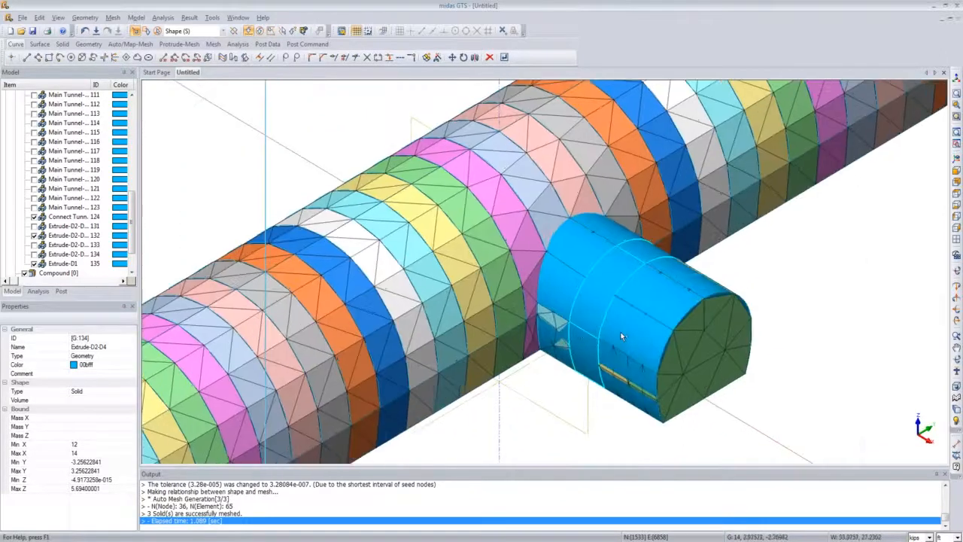
scroll(564, 307, "down", 8)
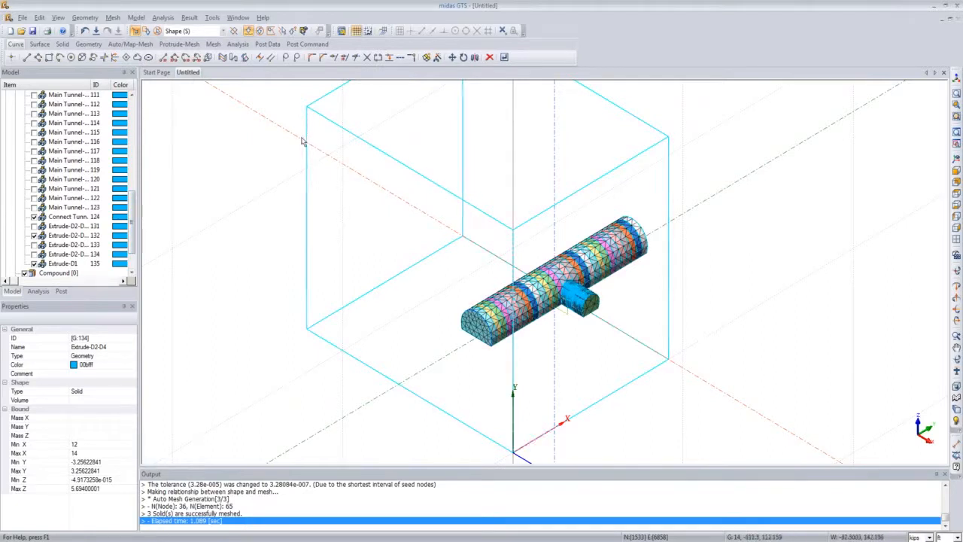
Step: Auto-mesh the ground block solid with element size 9 and the Hard Rock attribute, previewing the seeds first
left_click(112, 17)
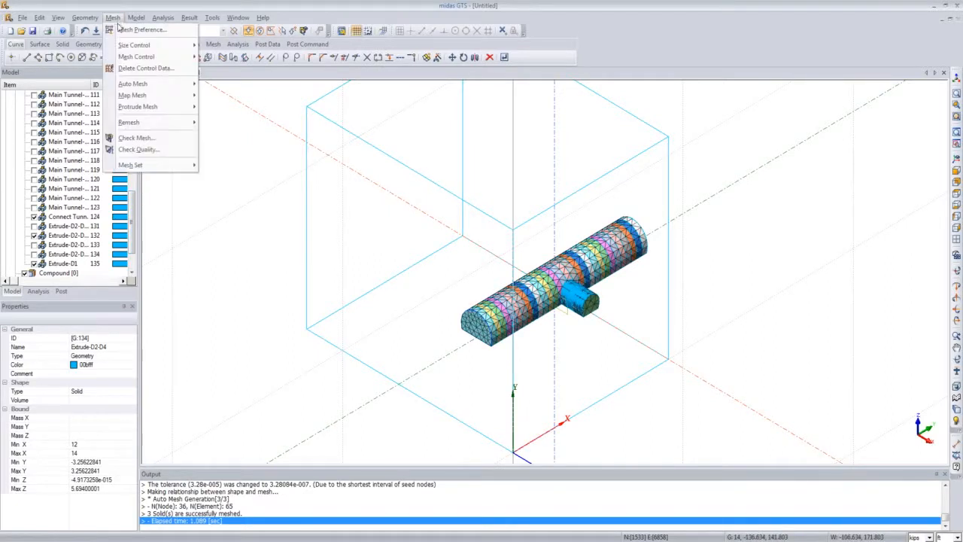
mouse_move(130, 85)
left_click(221, 107)
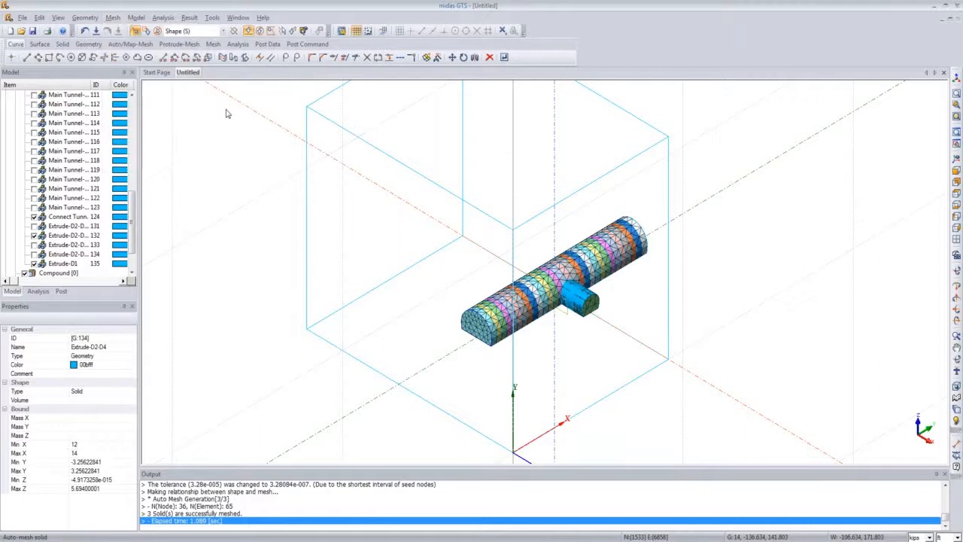
left_click(313, 148)
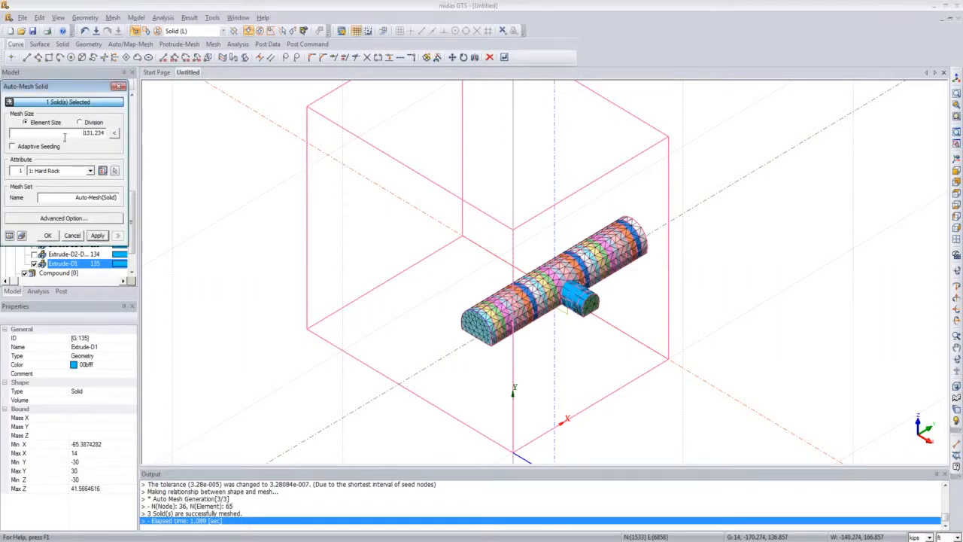
type("2")
left_click(13, 236)
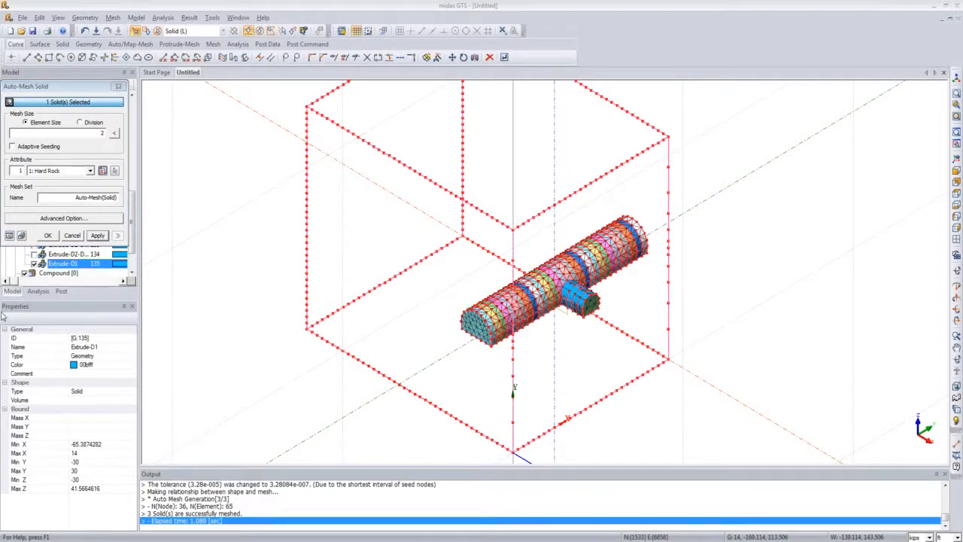
left_click(83, 135)
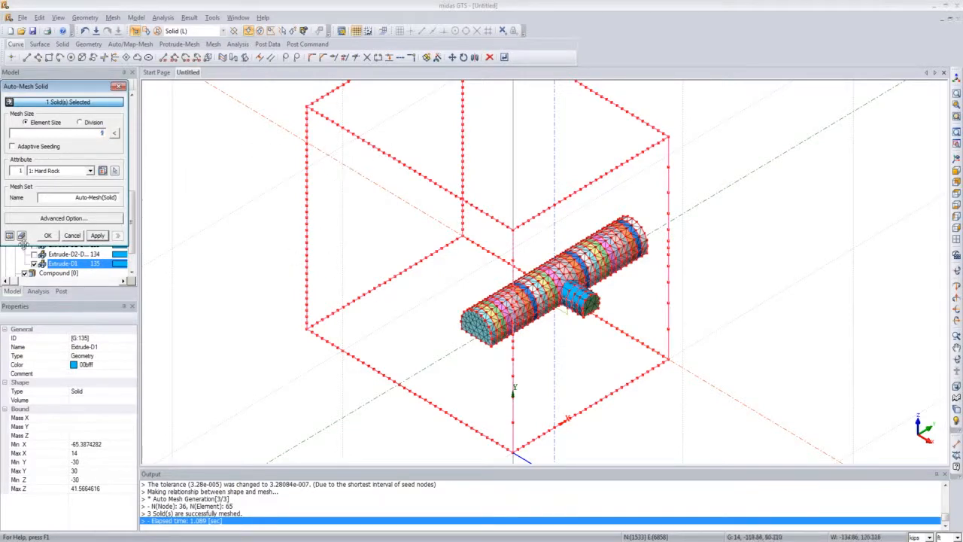
left_click(10, 235)
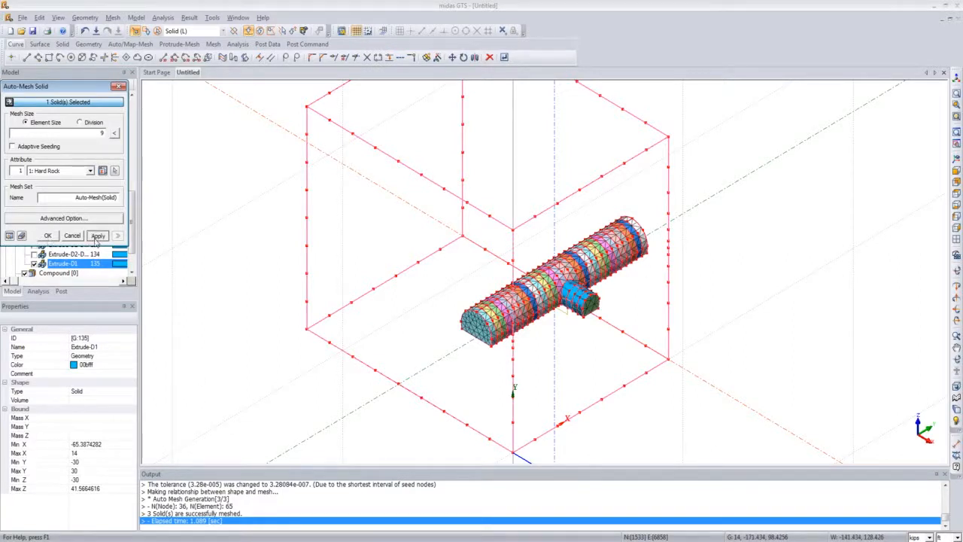
left_click(97, 236)
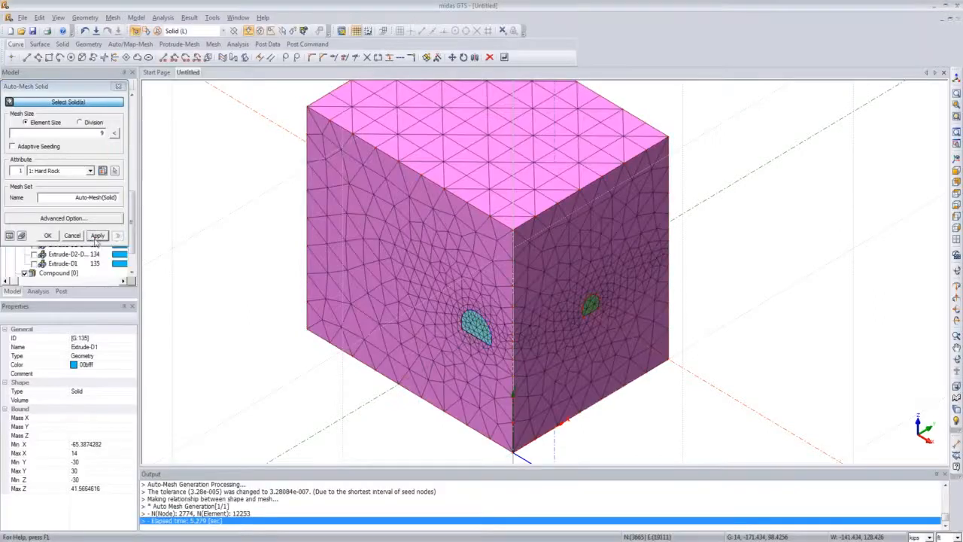
left_click(118, 86)
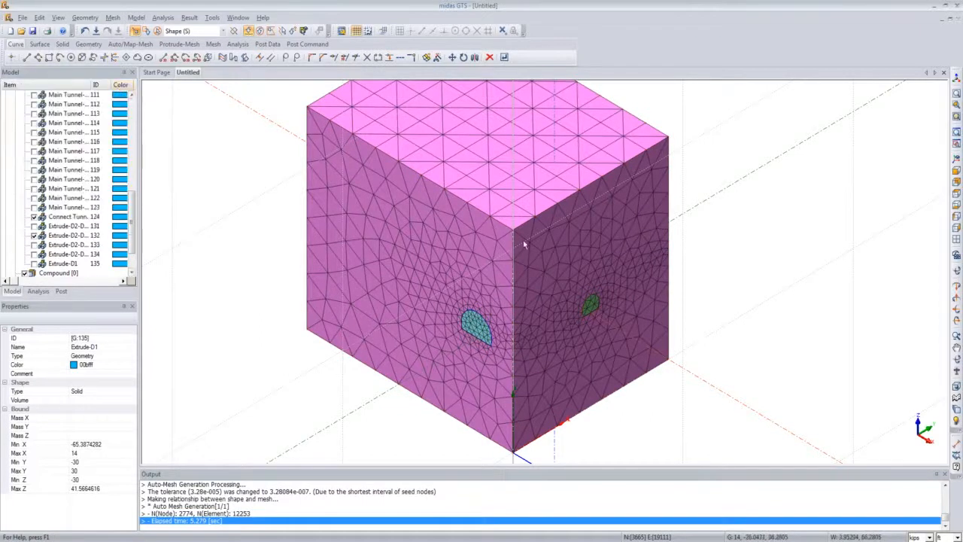
Step: Inspect the meshed ground block around the tunnel openings from different angles
scroll(523, 240, "down", 2)
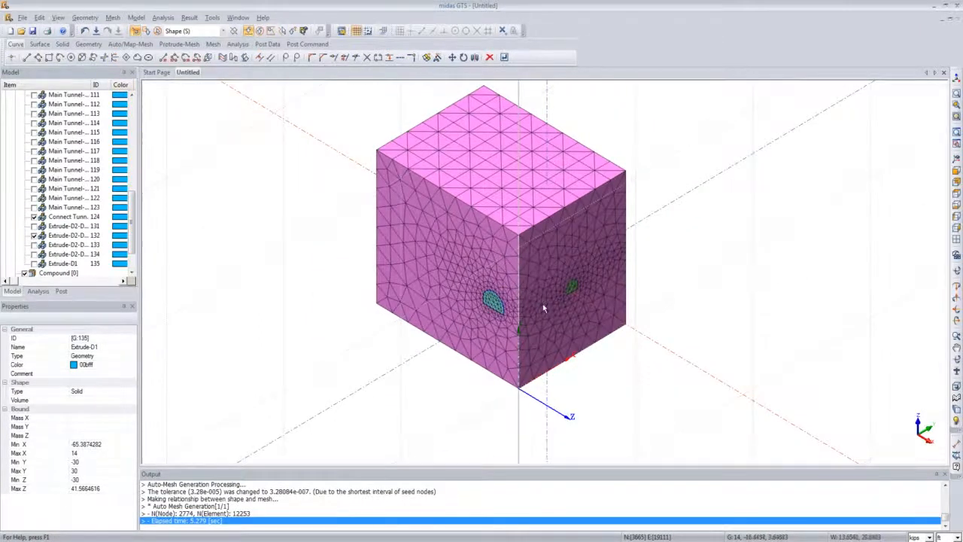
mouse_move(542, 303)
middle_mouse_down()
mouse_move(567, 287)
mouse_move(530, 285)
middle_mouse_up()
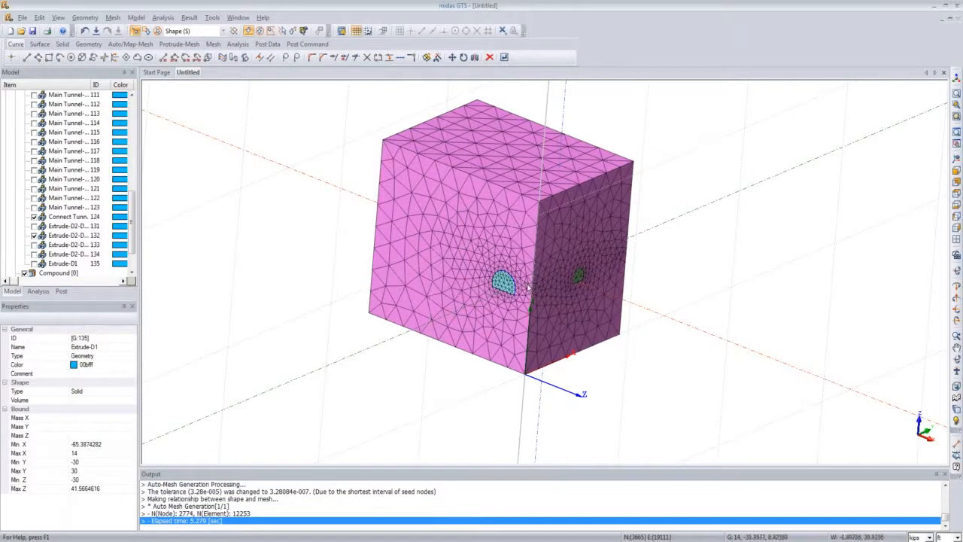
mouse_move(529, 287)
middle_mouse_down()
mouse_move(462, 306)
mouse_move(474, 301)
middle_mouse_up()
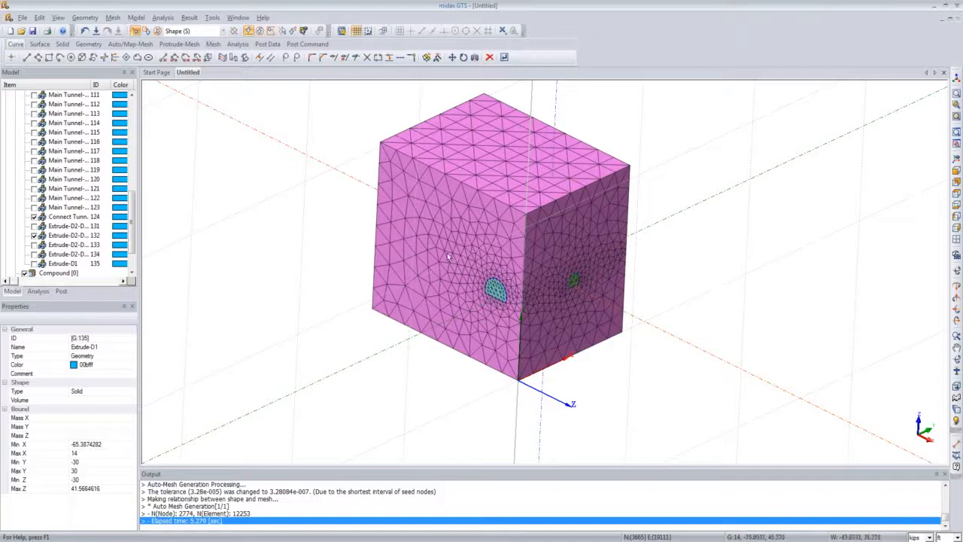
middle_click_drag(448, 256, 435, 281)
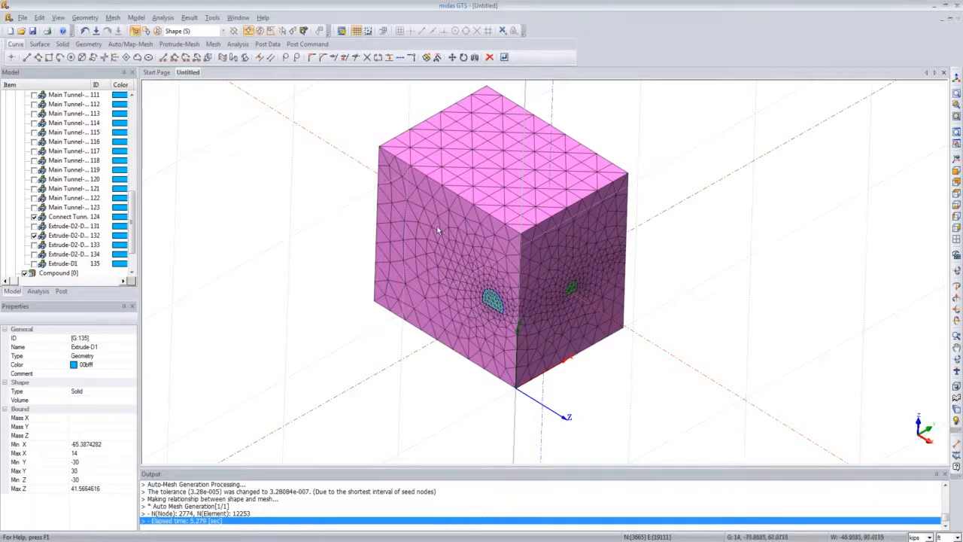
middle_click_drag(439, 233, 412, 241)
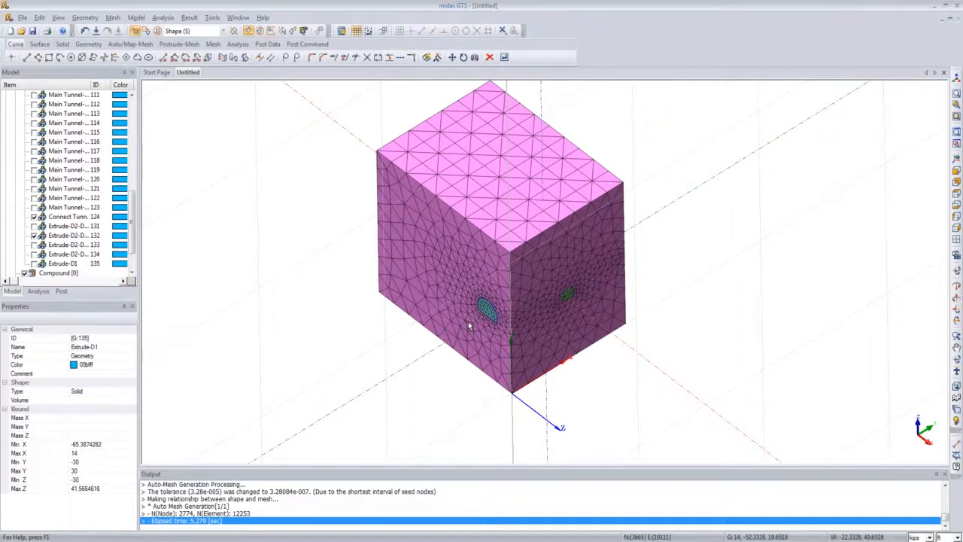
middle_click_drag(468, 321, 464, 305)
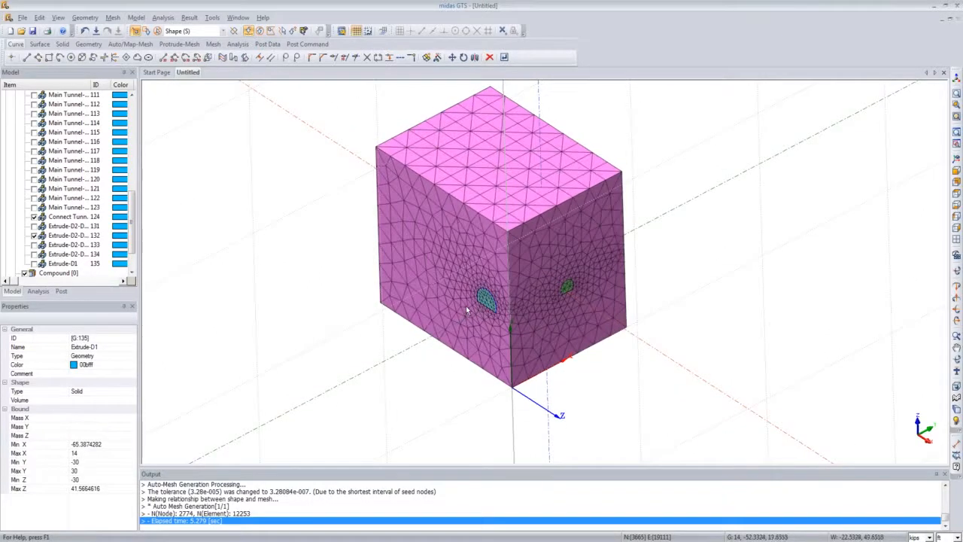